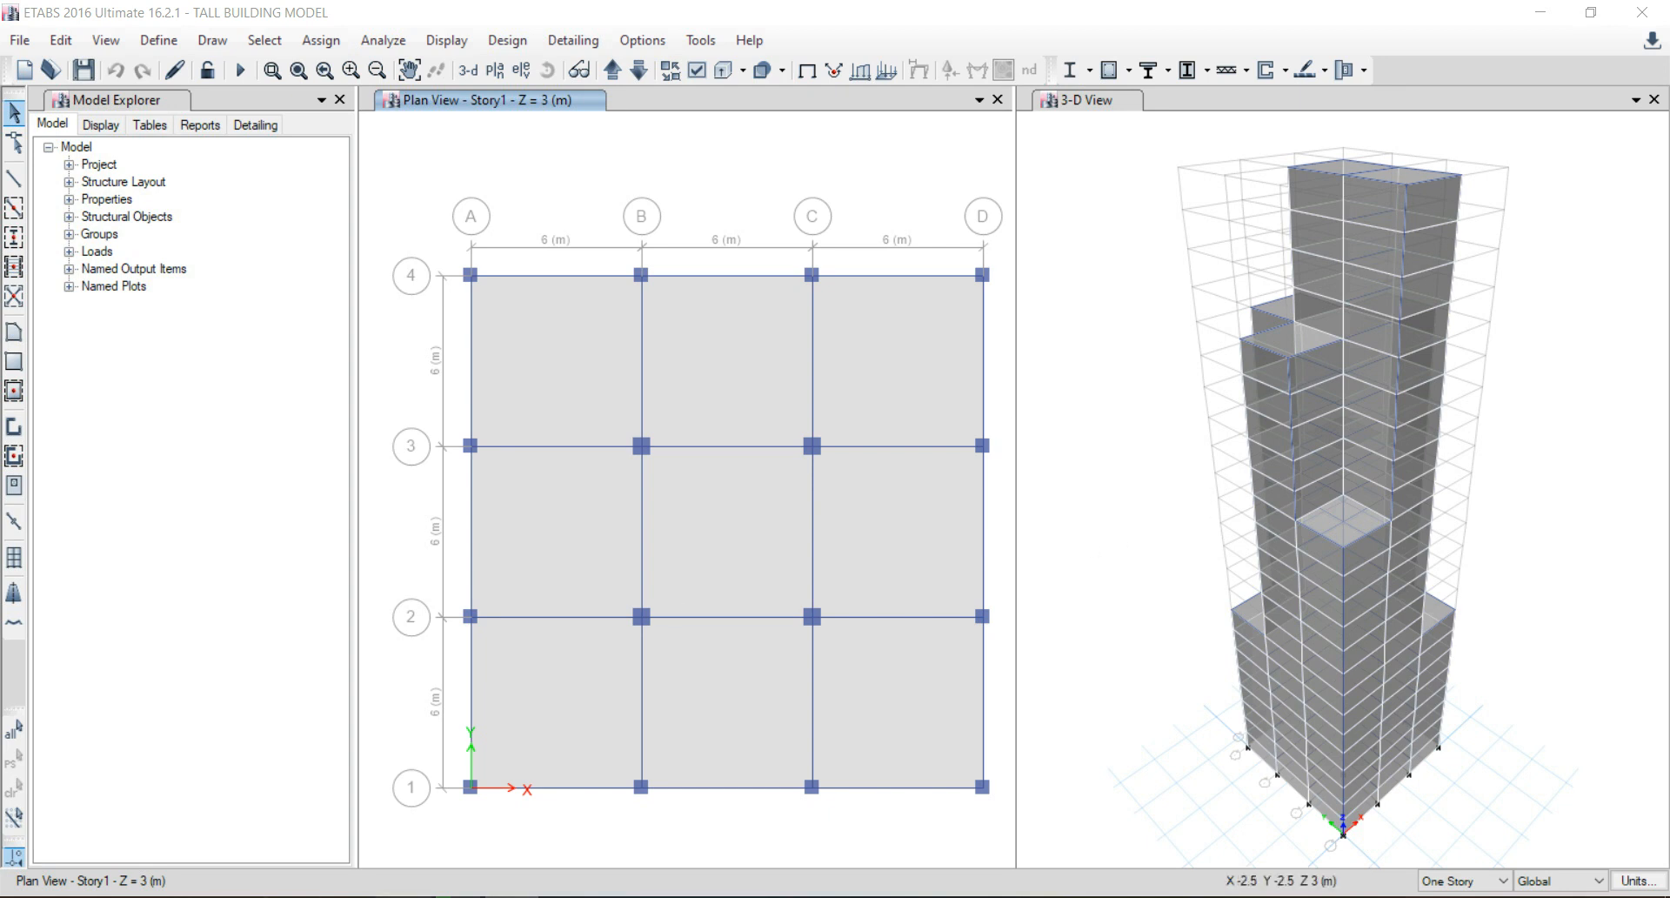
Review the tall building problem statement image, then check the load patterns already defined in the ETABS model.
left_click(403, 896)
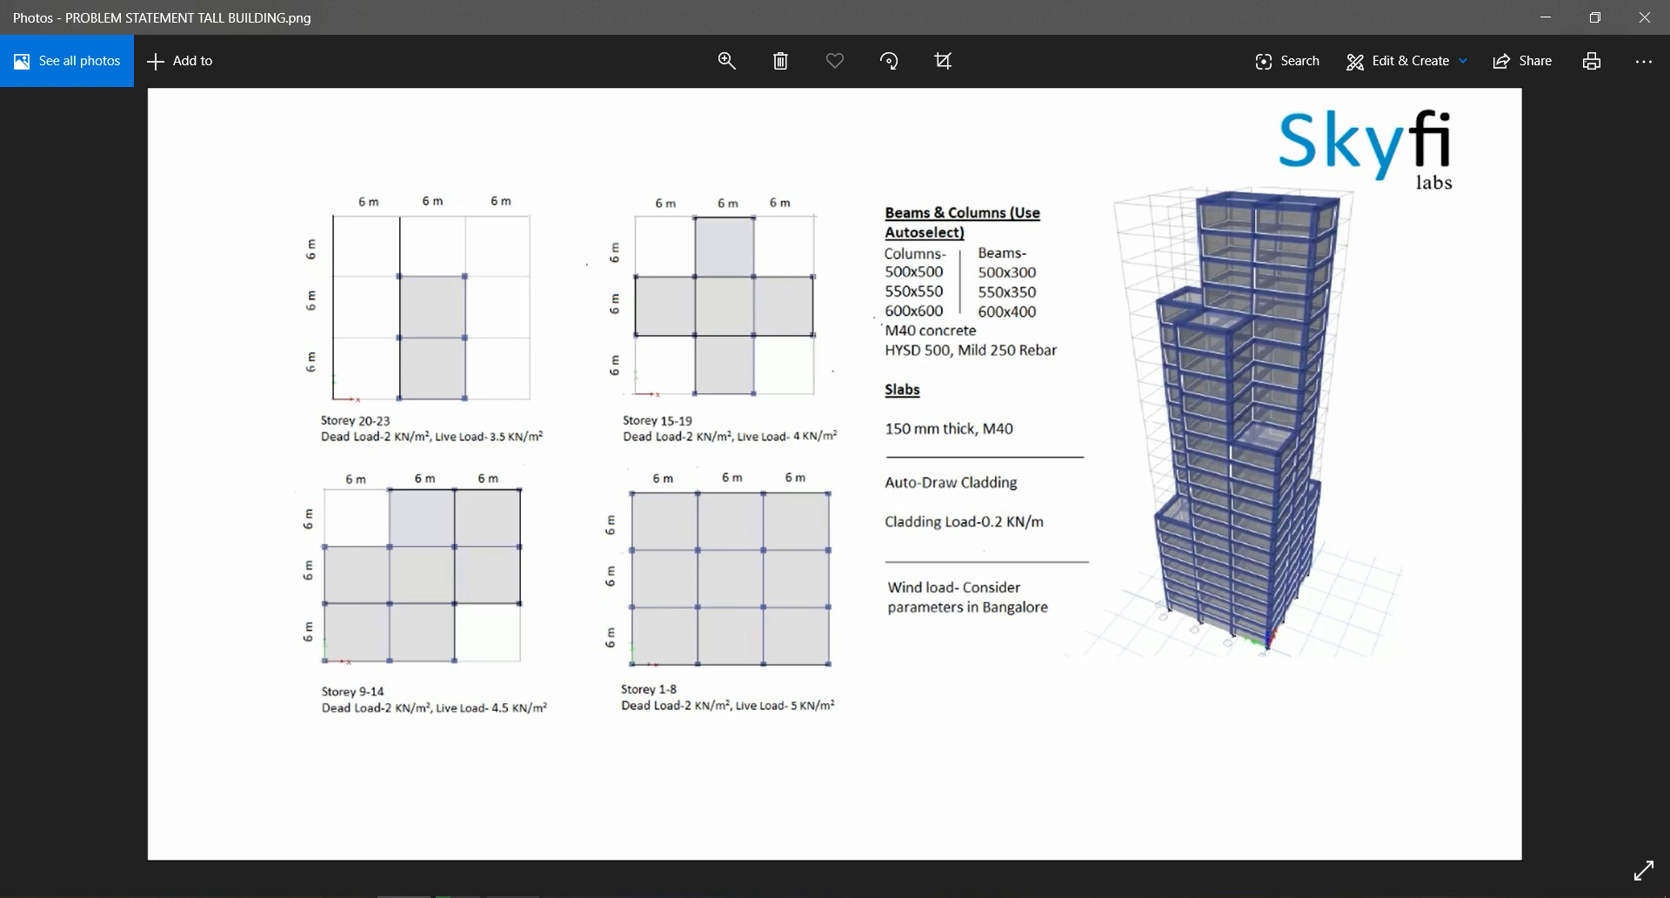
left_click(510, 894)
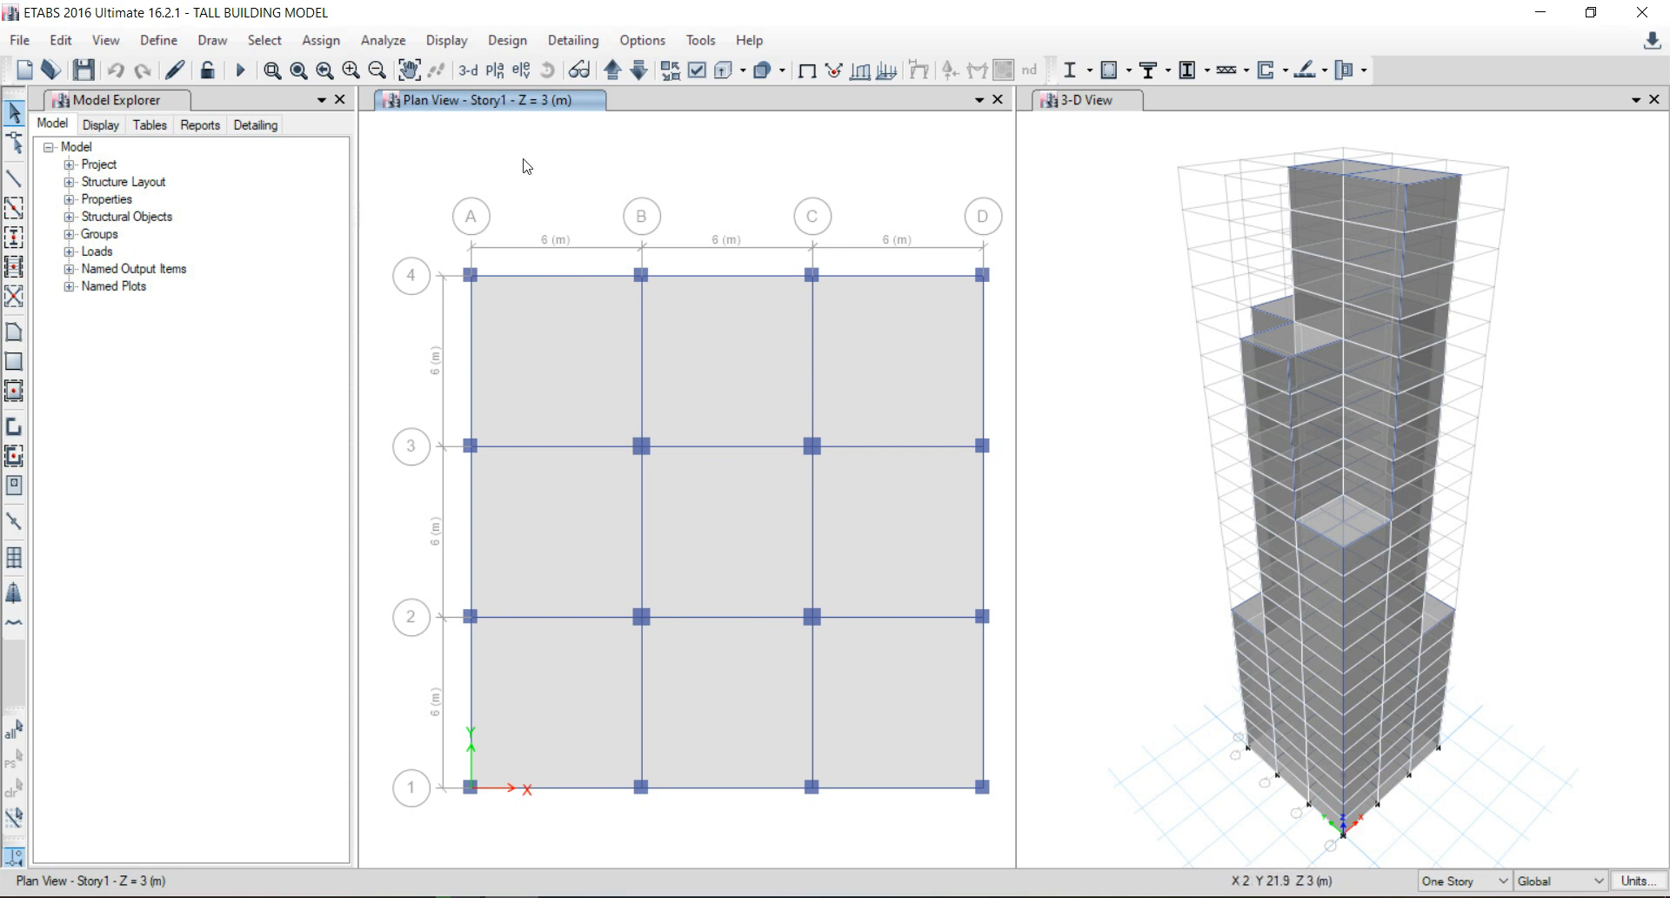
left_click(158, 40)
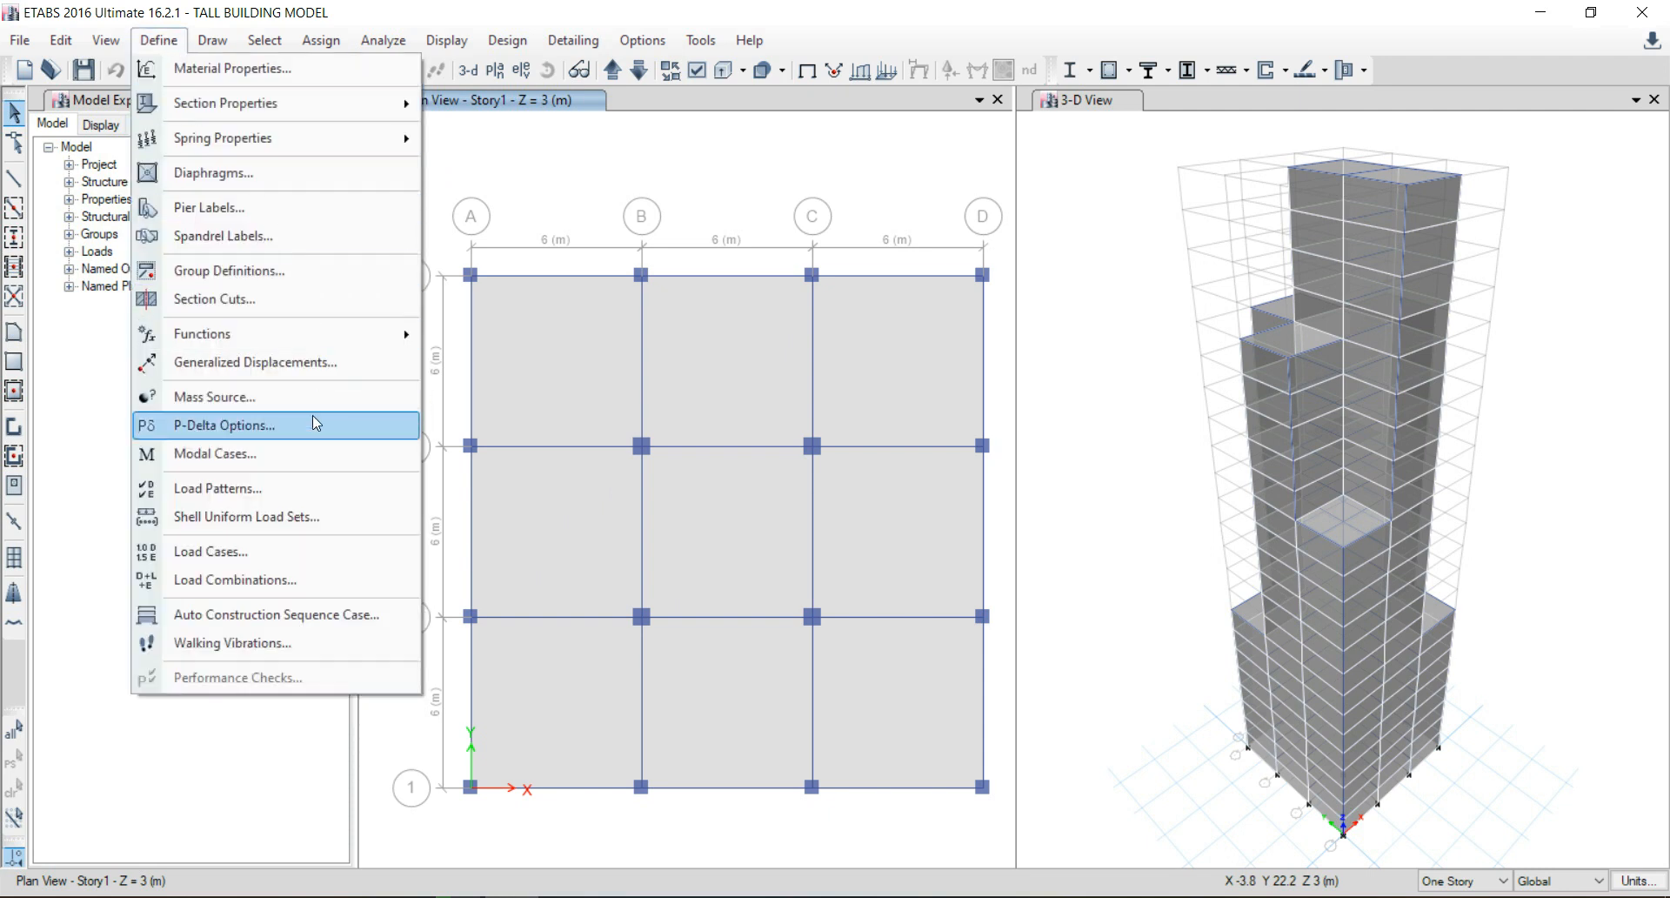
left_click(312, 488)
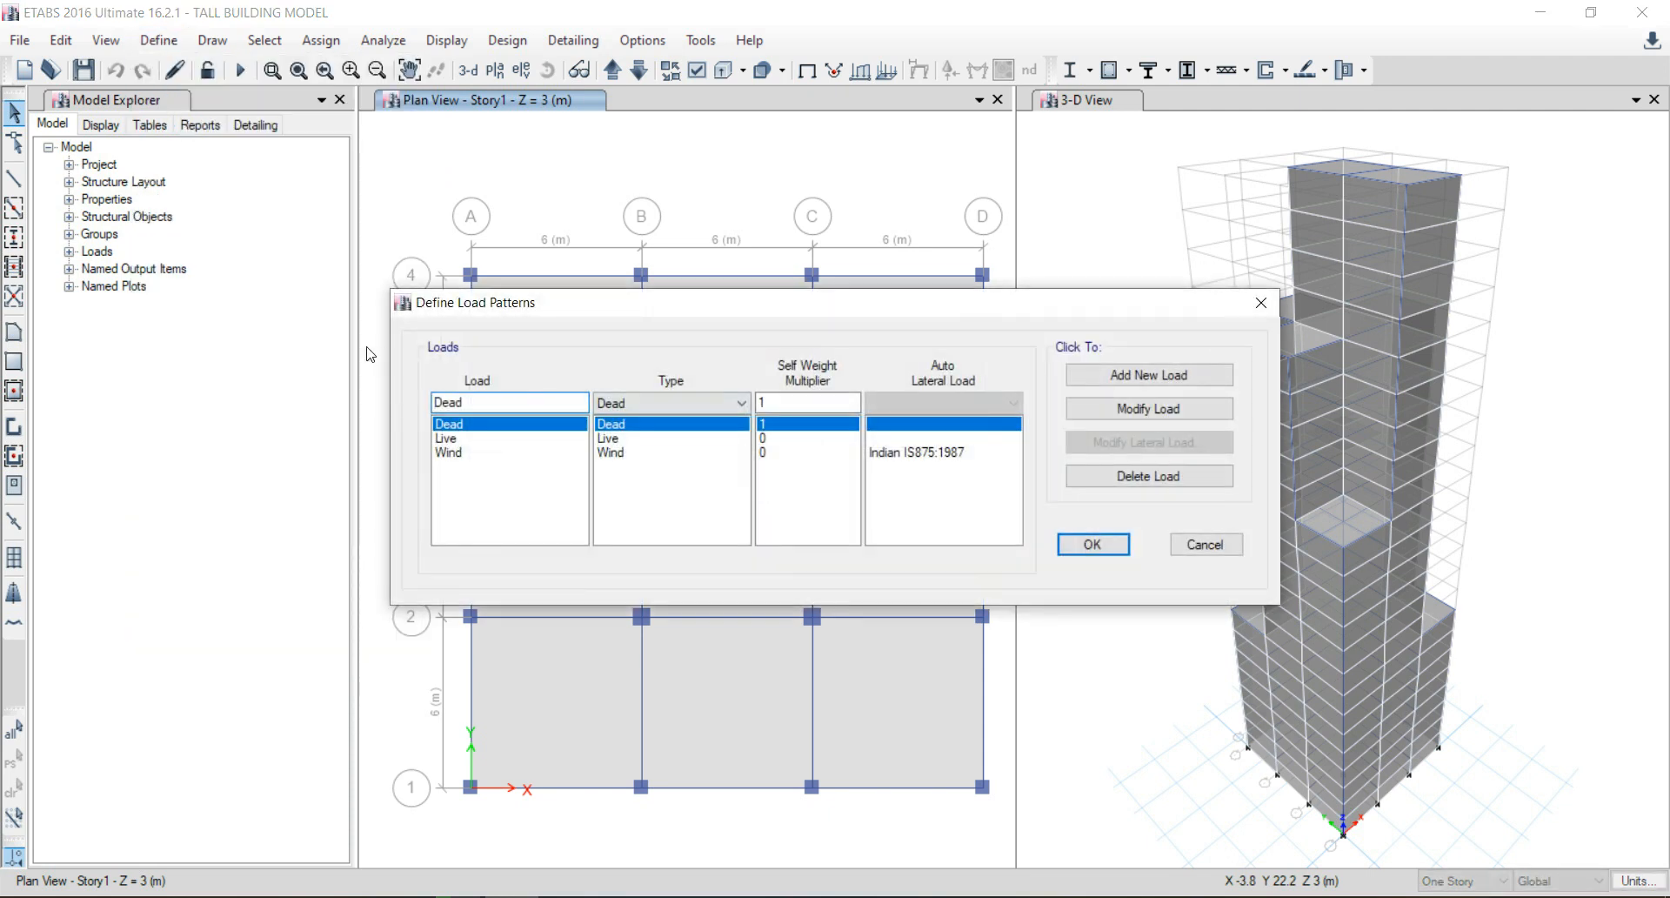
left_click(1205, 544)
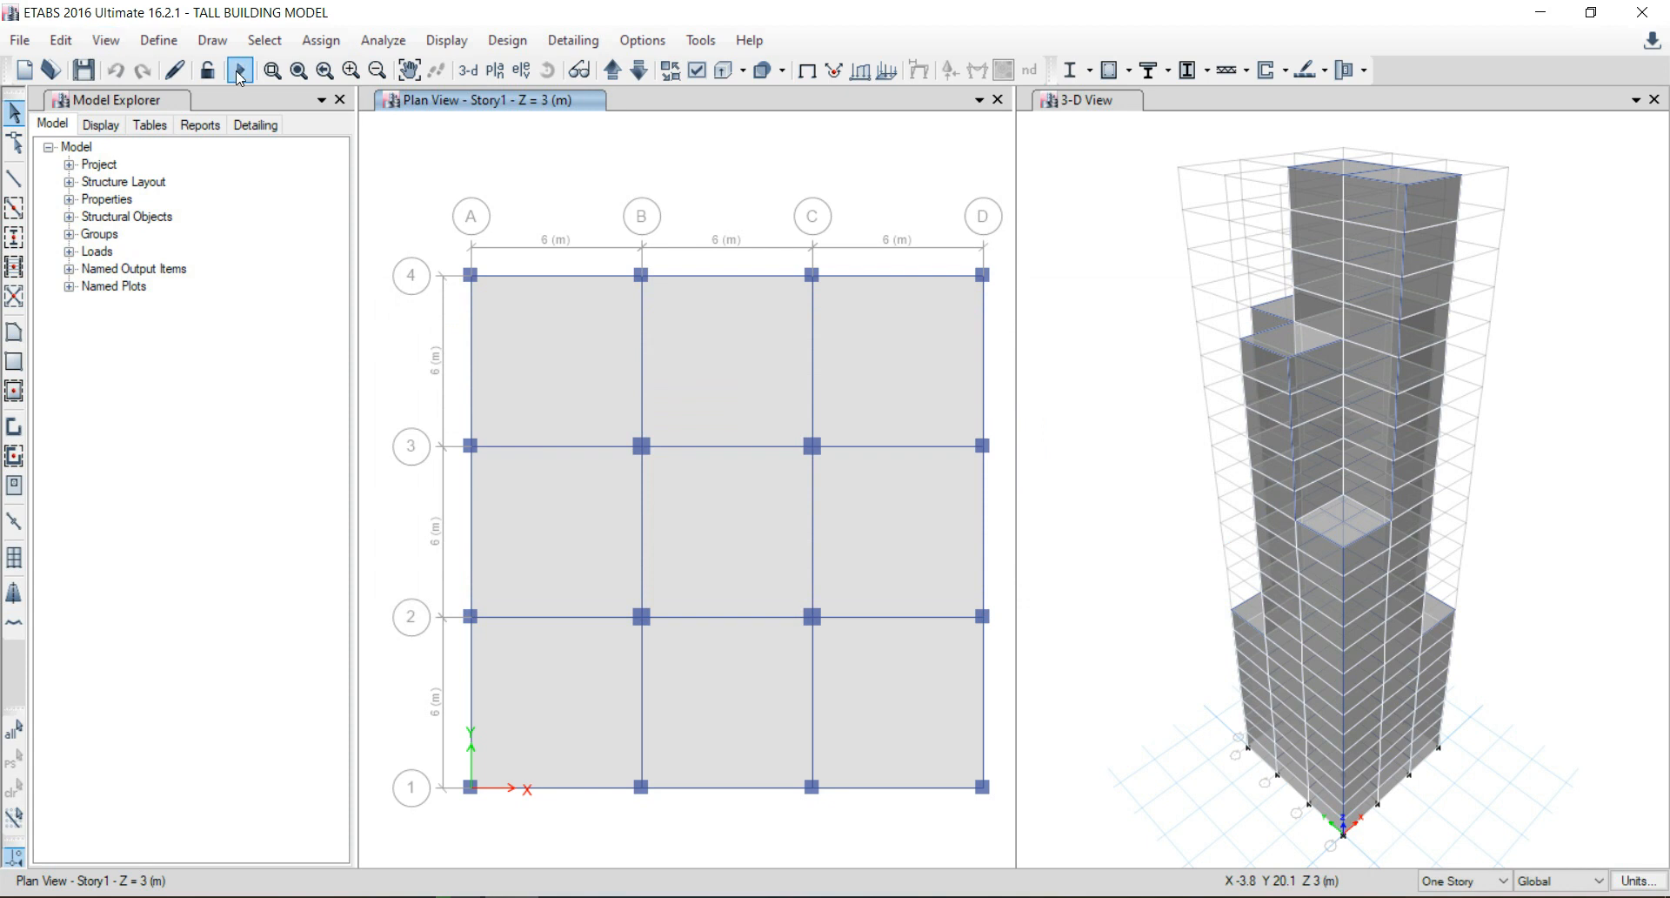
Add a load pattern named Seismic with type Seismic and IS1893 2002 as its auto lateral load.
left_click(158, 40)
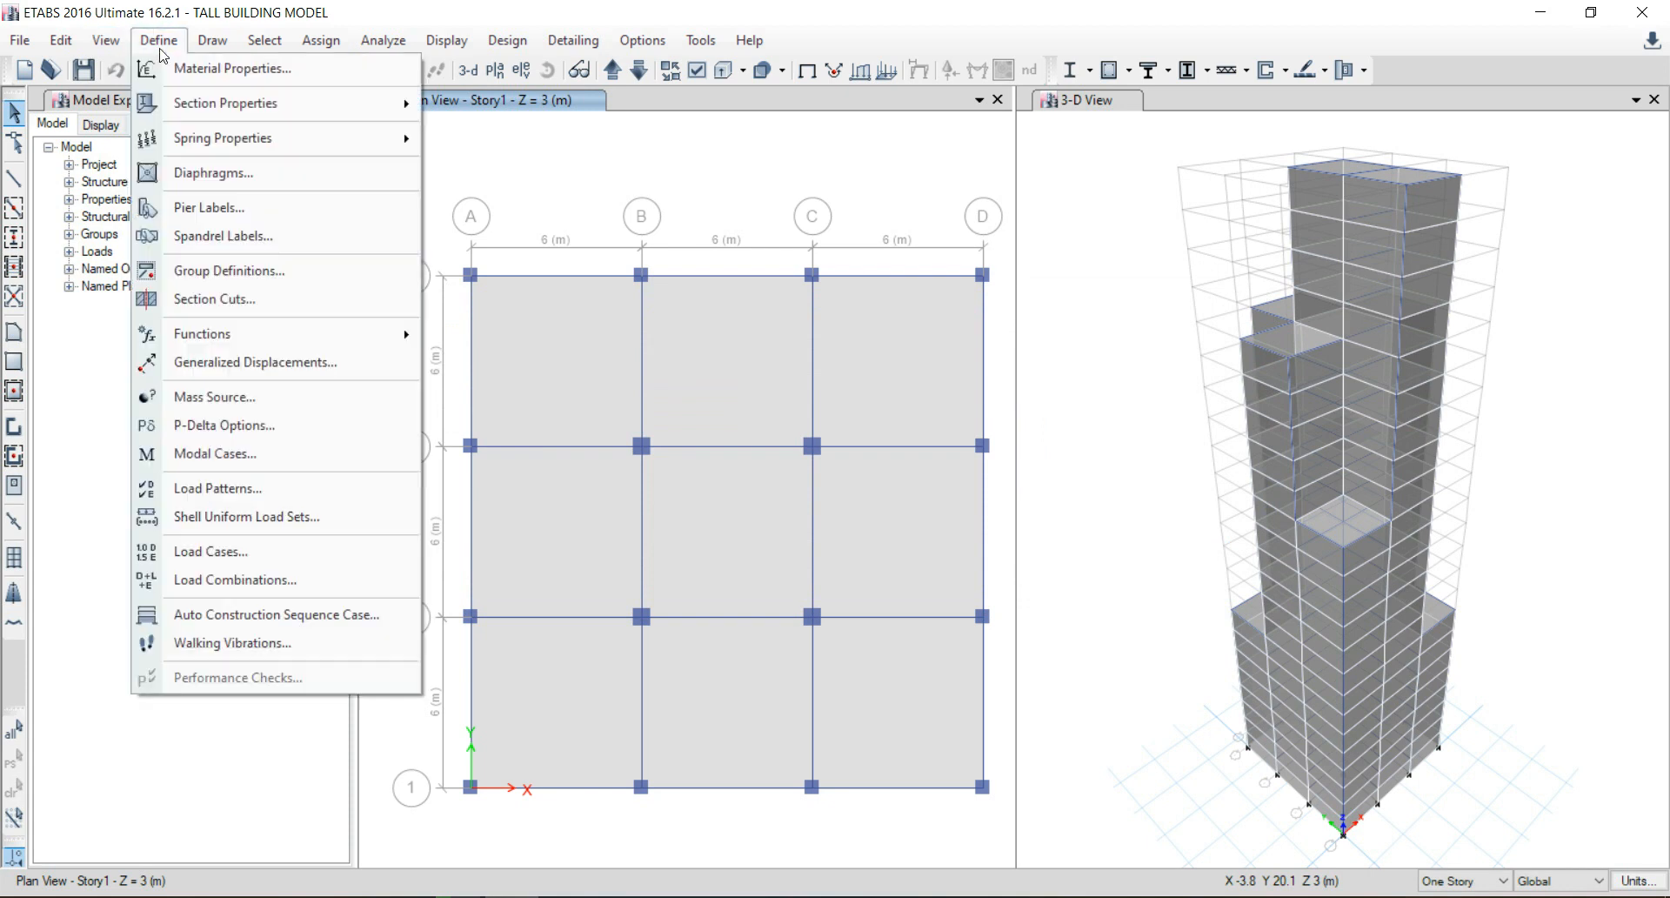
left_click(249, 485)
double_click(496, 405)
type("Seismic")
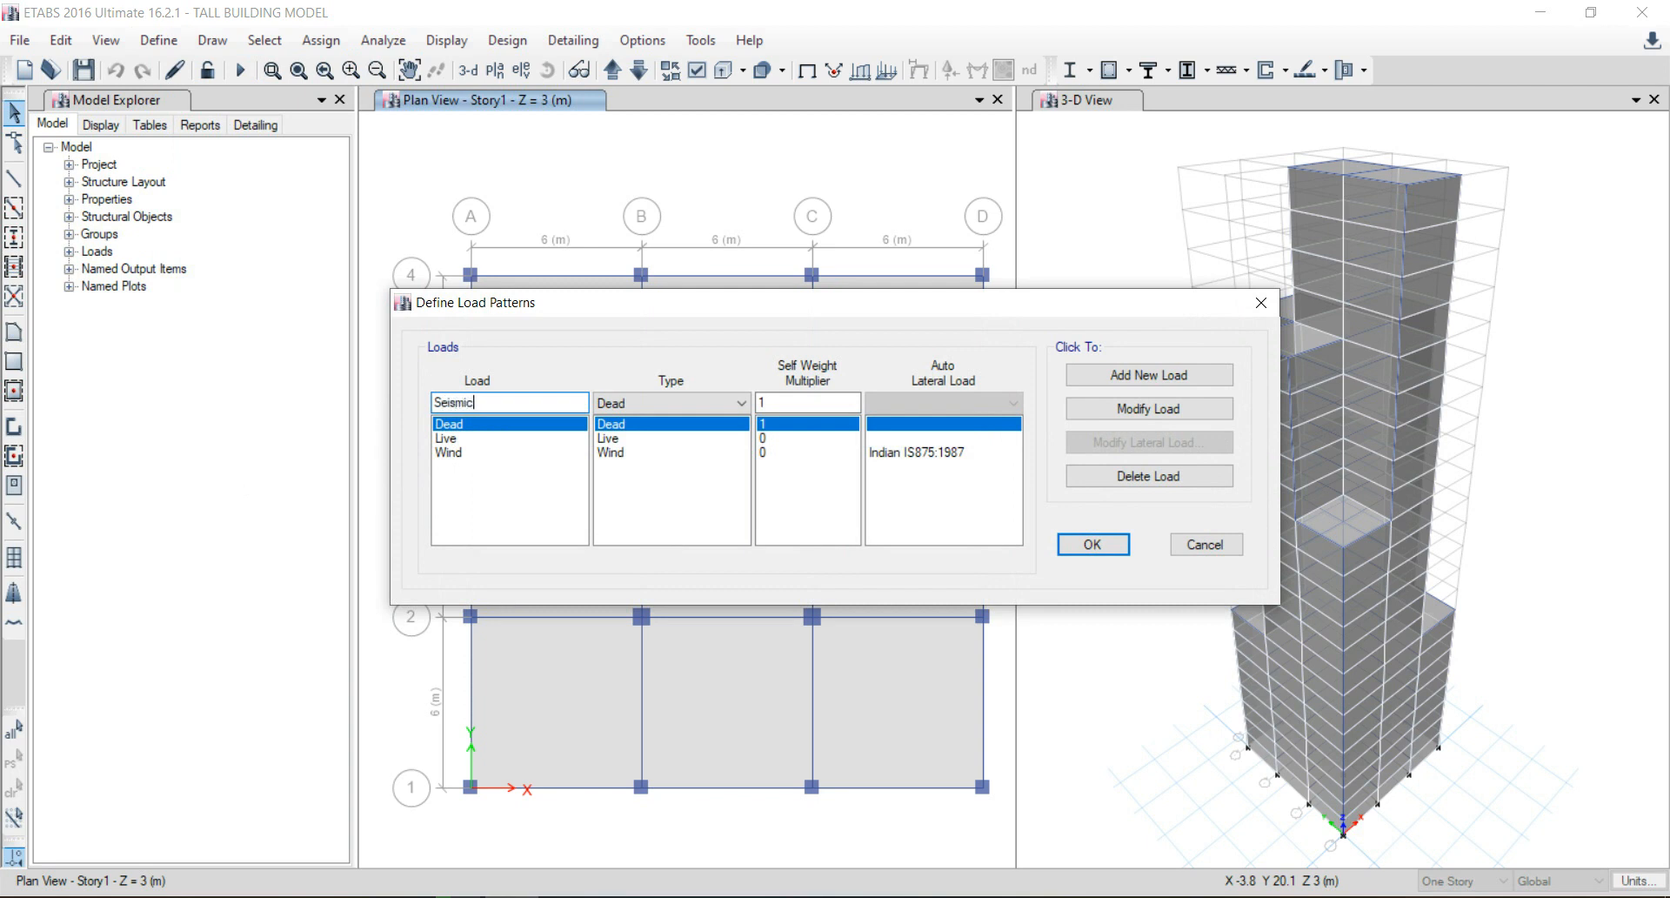
left_click(724, 405)
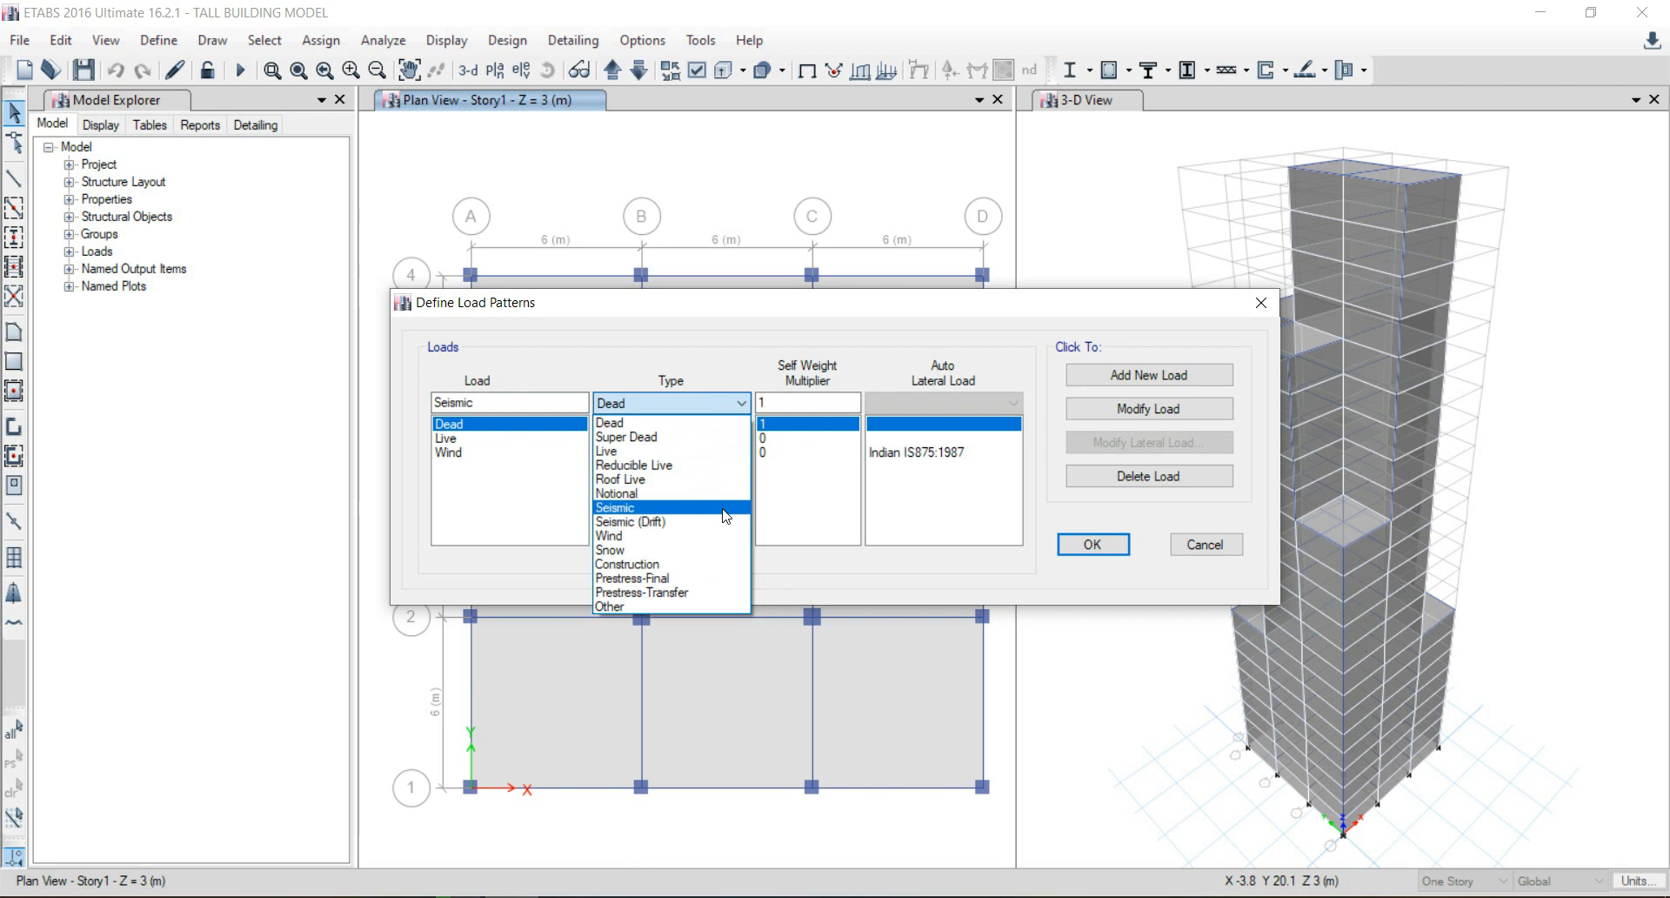
left_click(724, 508)
left_click(996, 405)
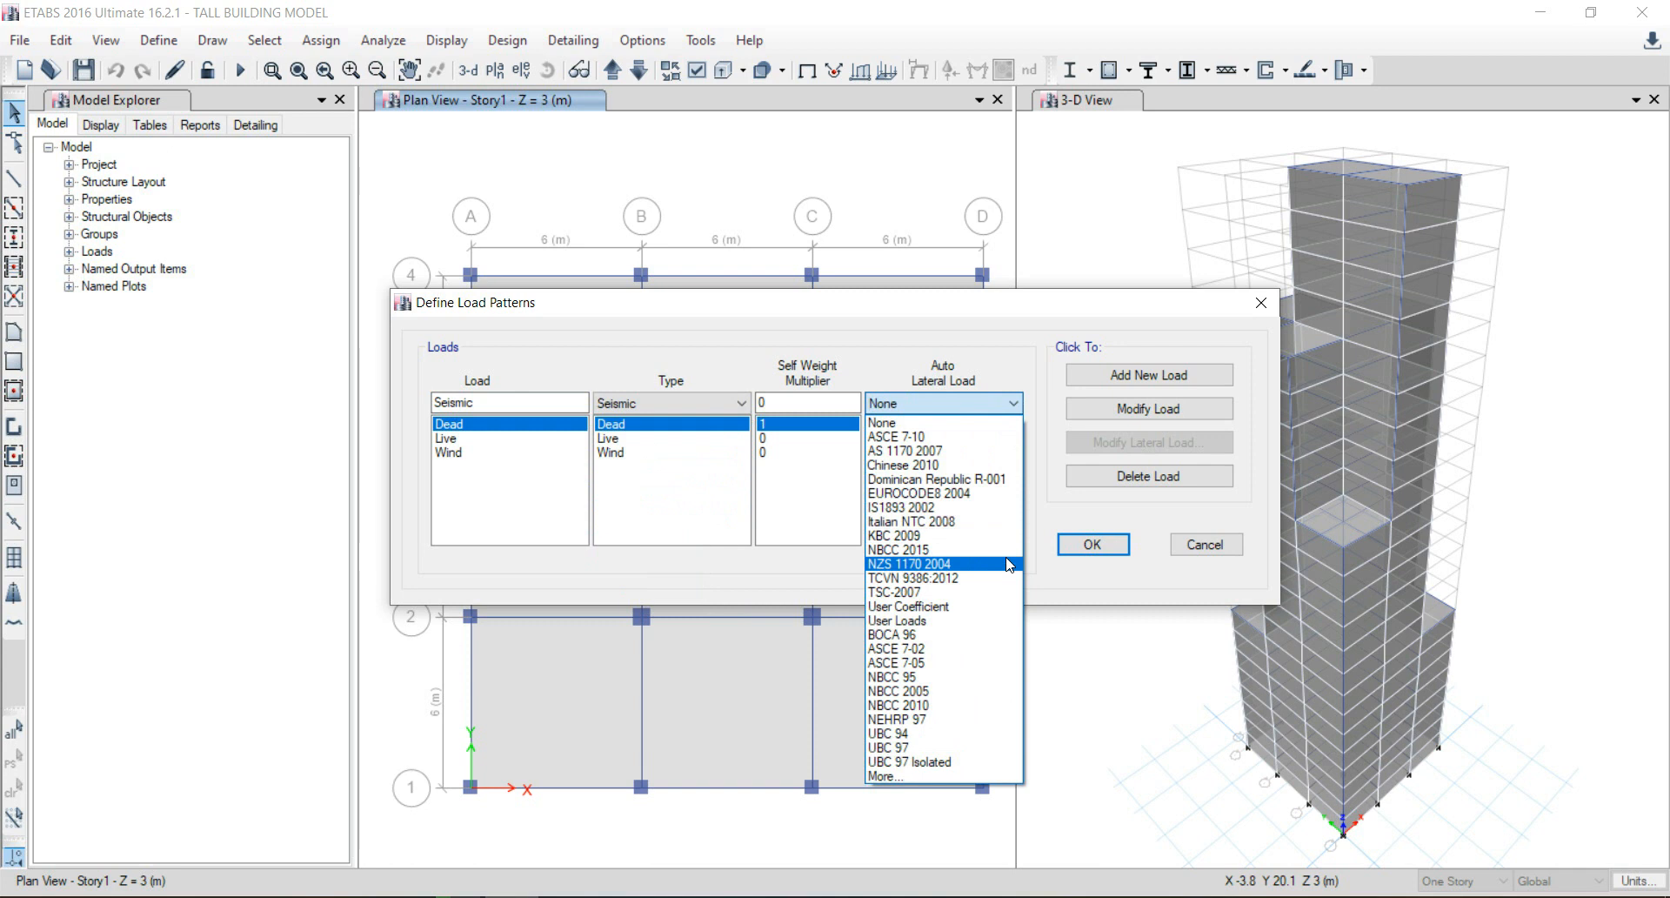
left_click(1002, 508)
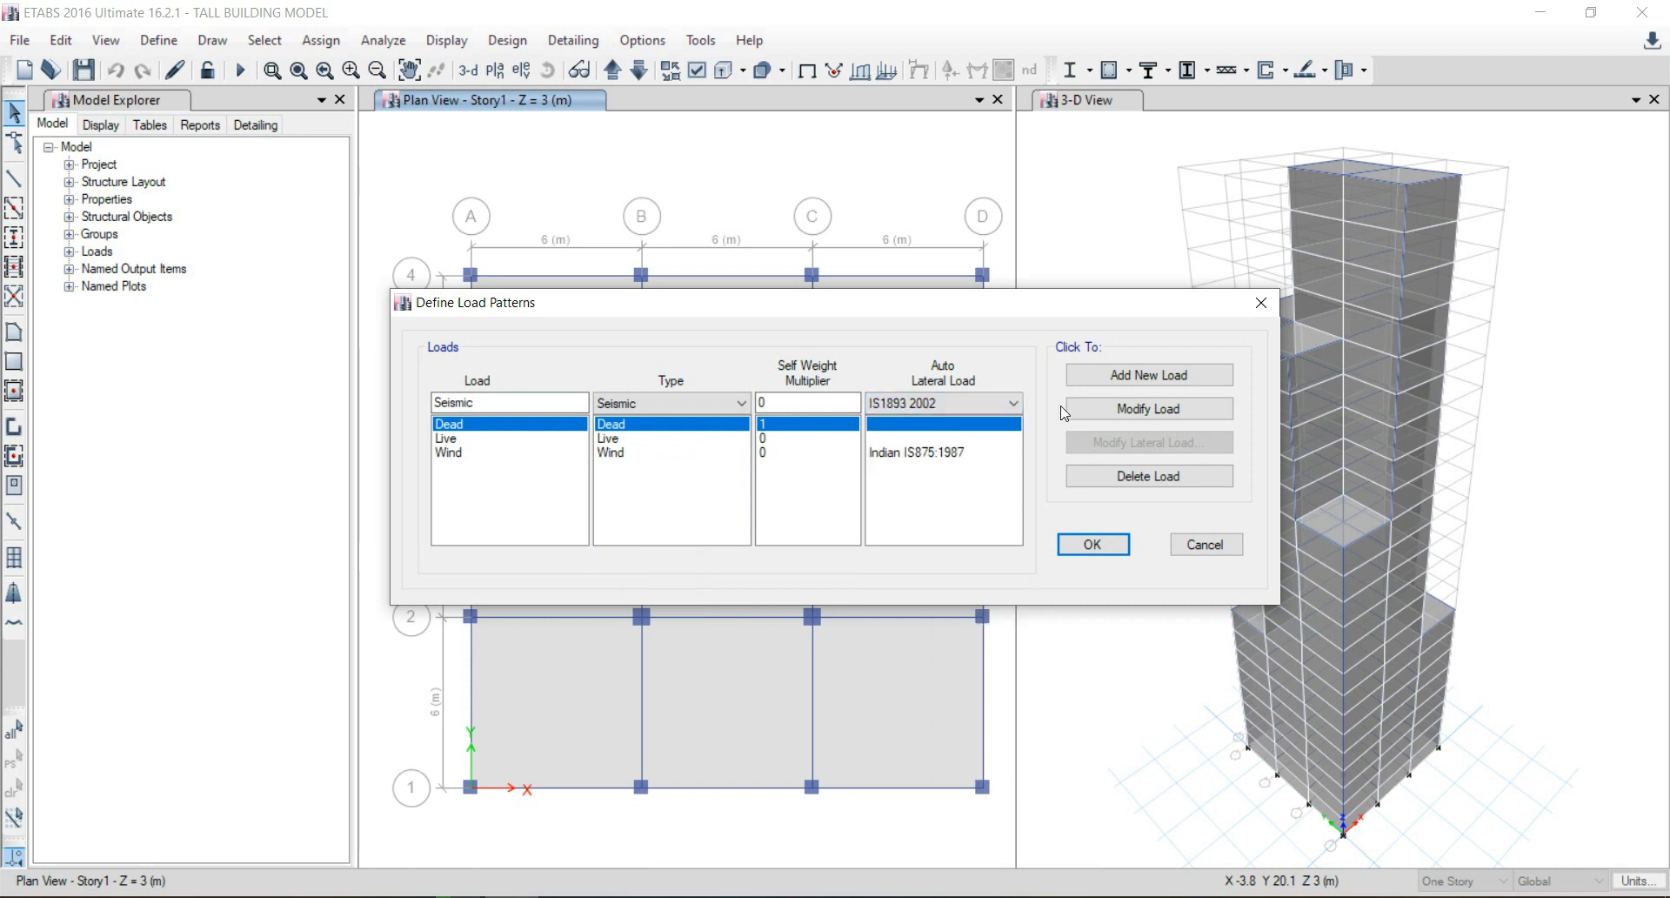
left_click(1148, 383)
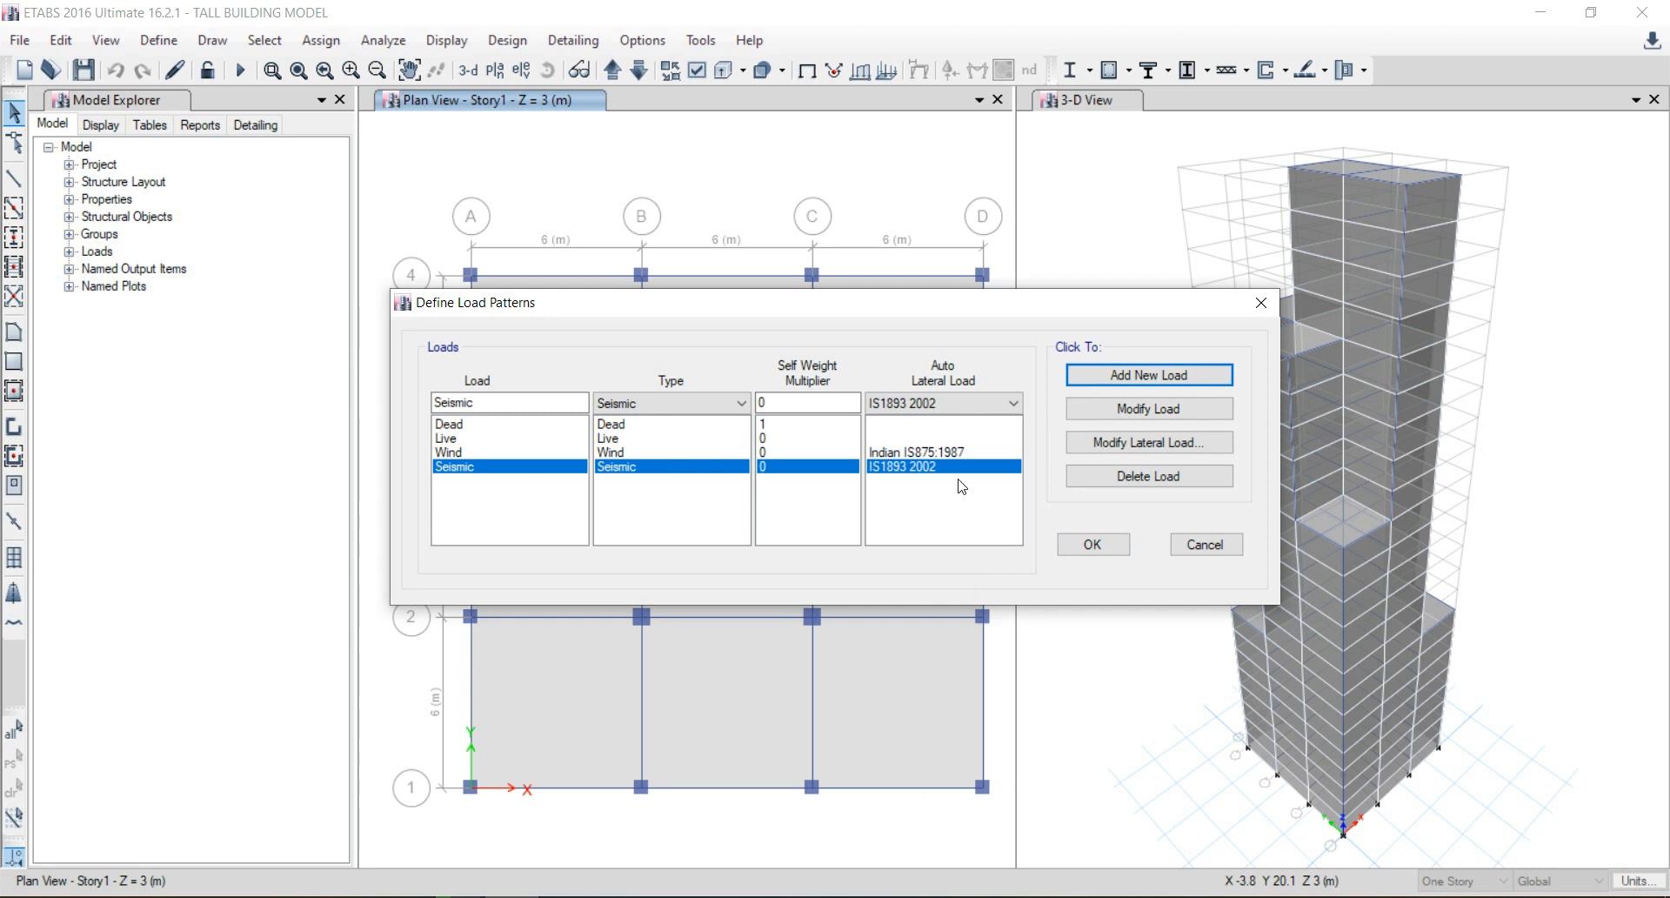
In the Seismic pattern's lateral load settings, exclude the positive and negative eccentricity cases for both X and Y directions.
left_click(1116, 448)
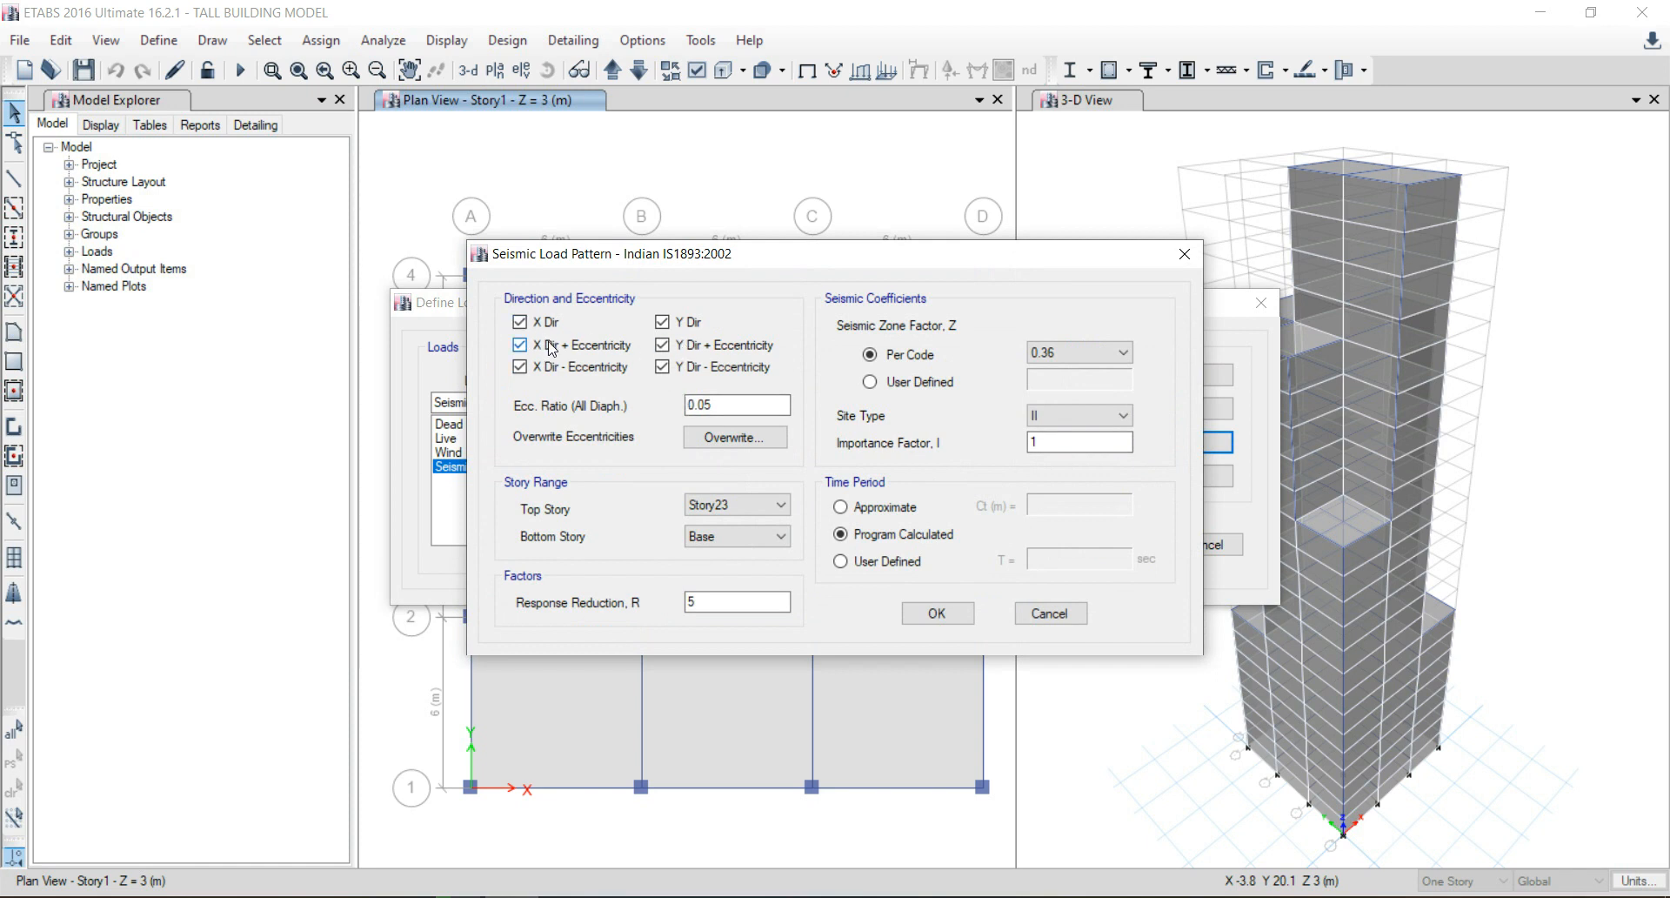
left_click(520, 345)
left_click(521, 366)
left_click(661, 345)
left_click(661, 366)
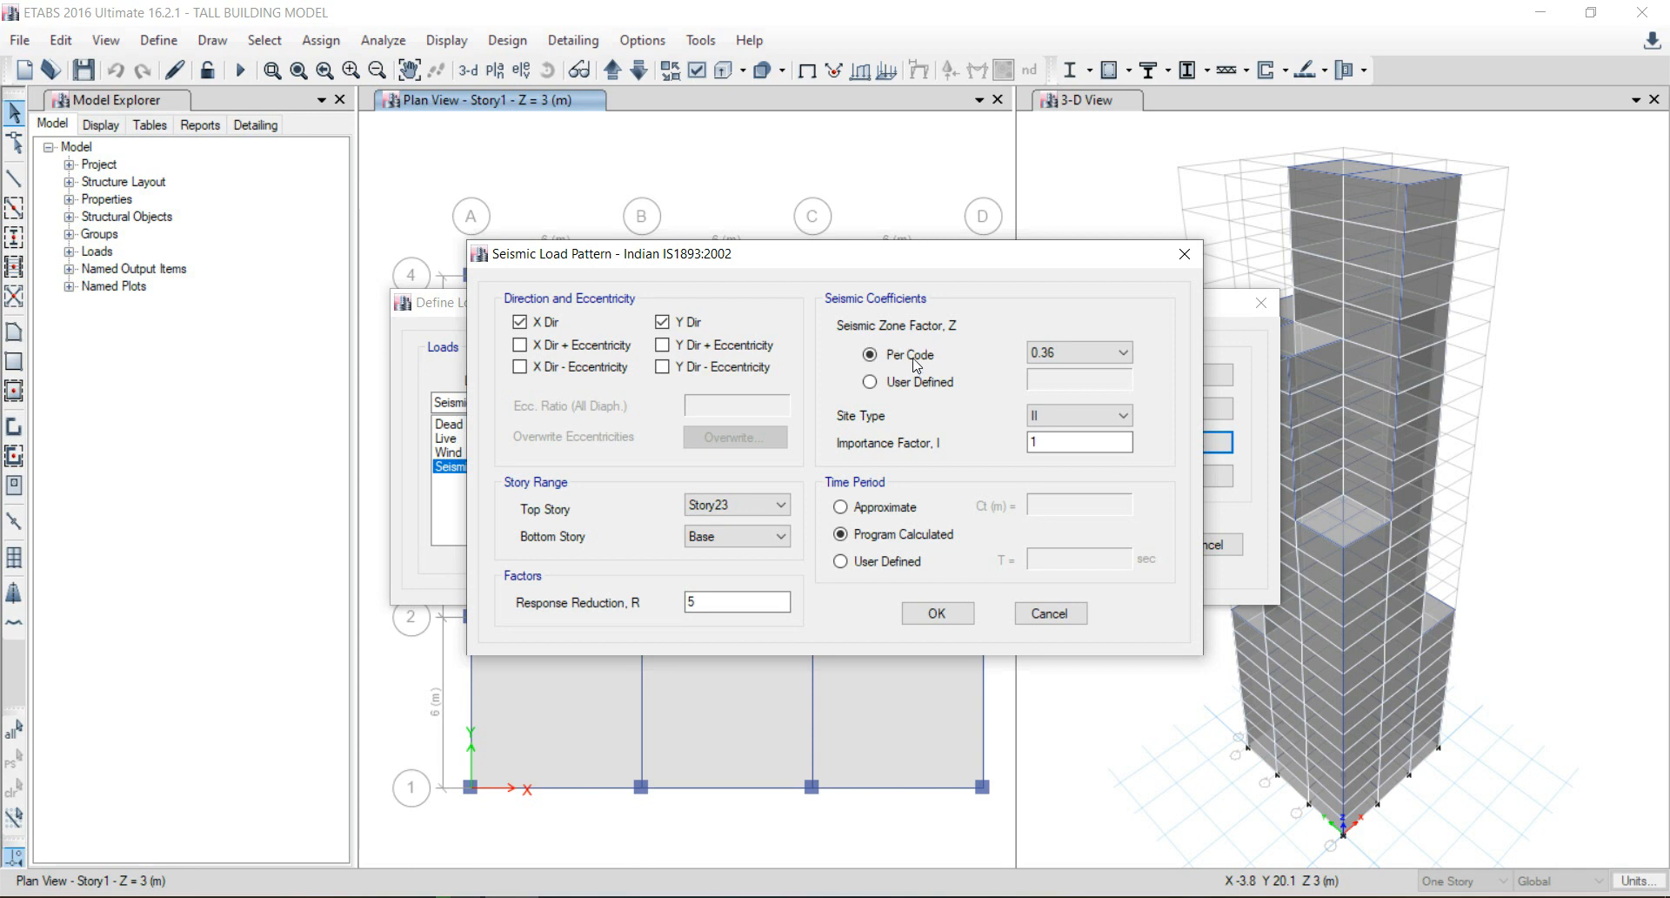
Look up Bangalore's zone factor in Annex E of the IS 1893 PDF in the browser and set the per-code seismic zone factor to 0.1 in ETABS.
left_click(355, 896)
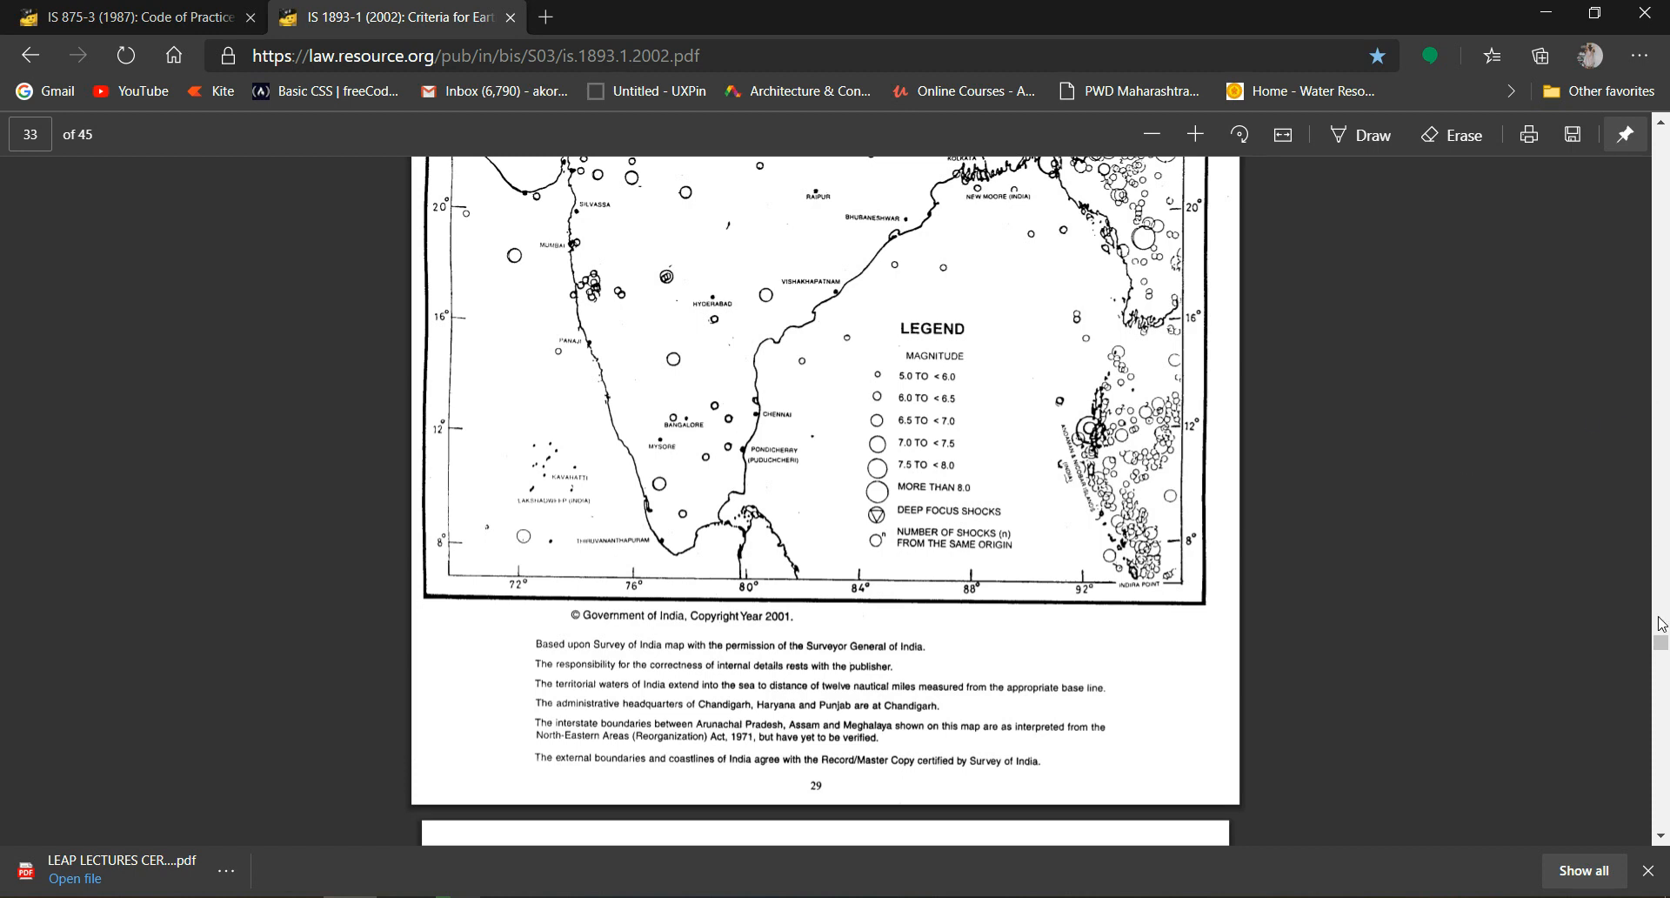
left_click_drag(1662, 642, 1661, 731)
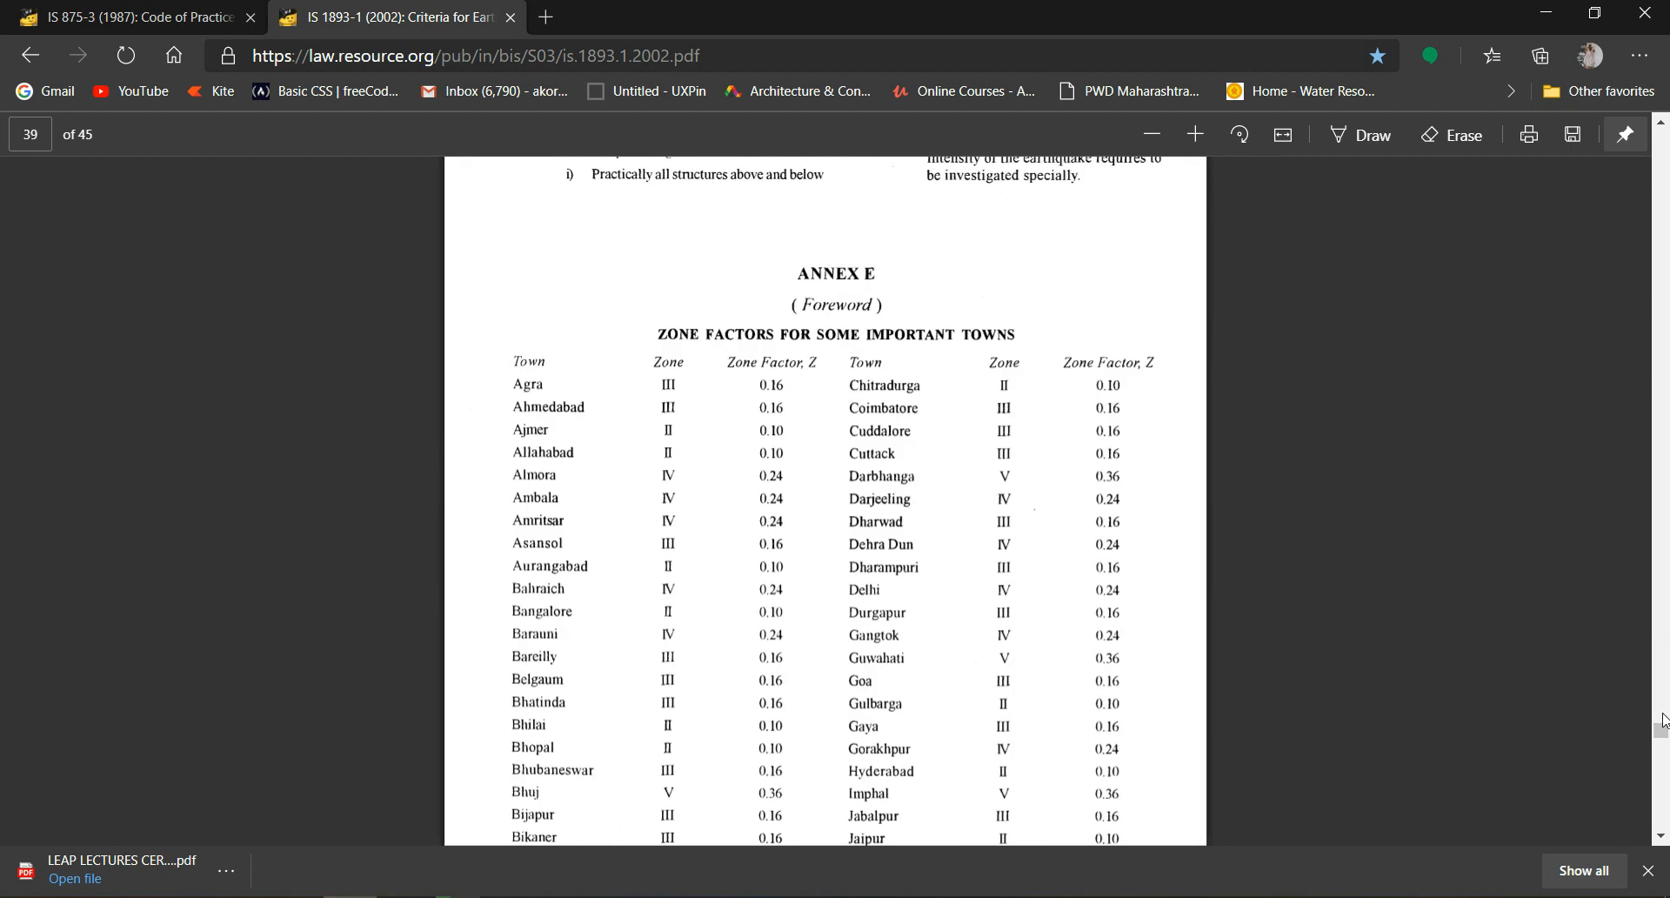
scroll(946, 434, "down", 5)
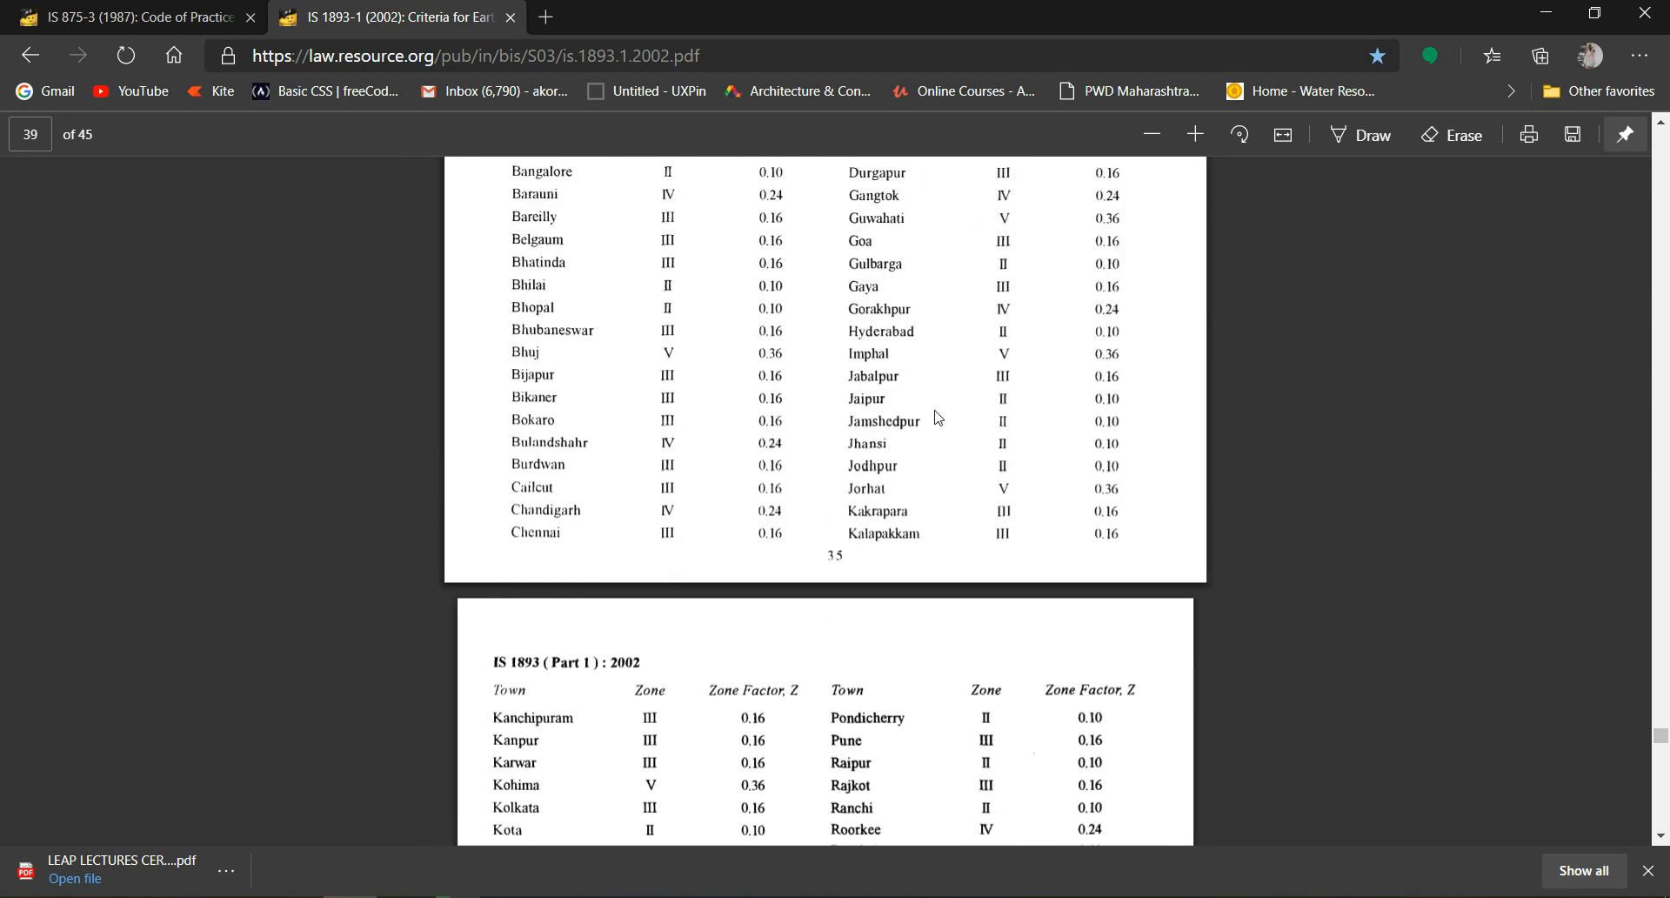
scroll(937, 417, "up", 6)
scroll(938, 418, "down", 2)
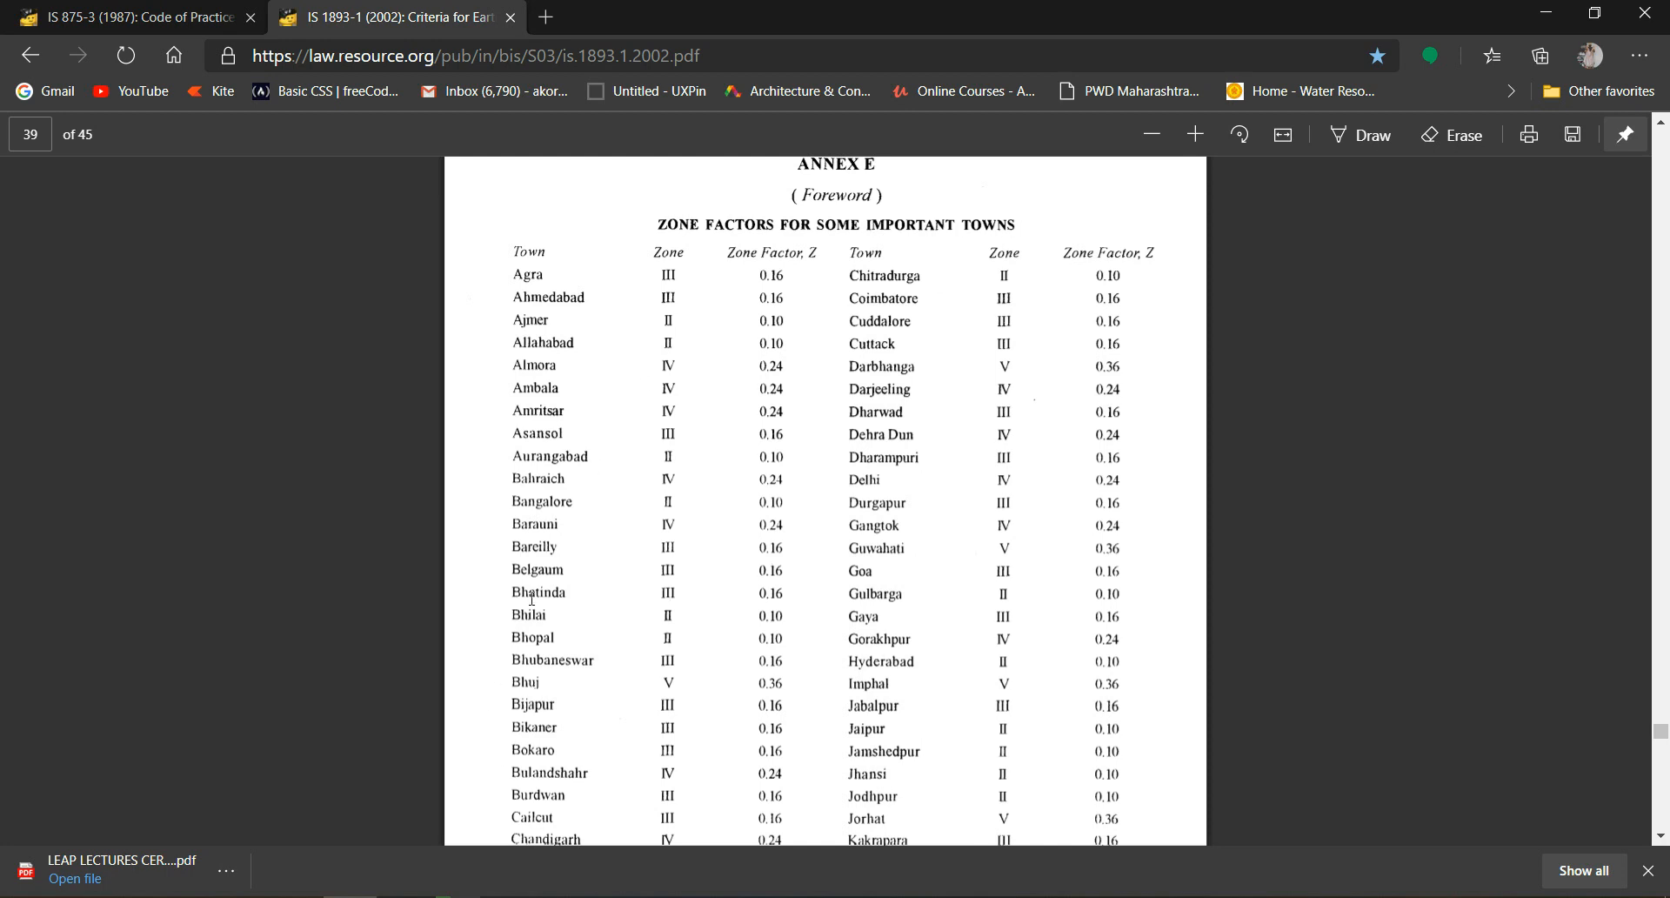
scroll(543, 441, "down", 3)
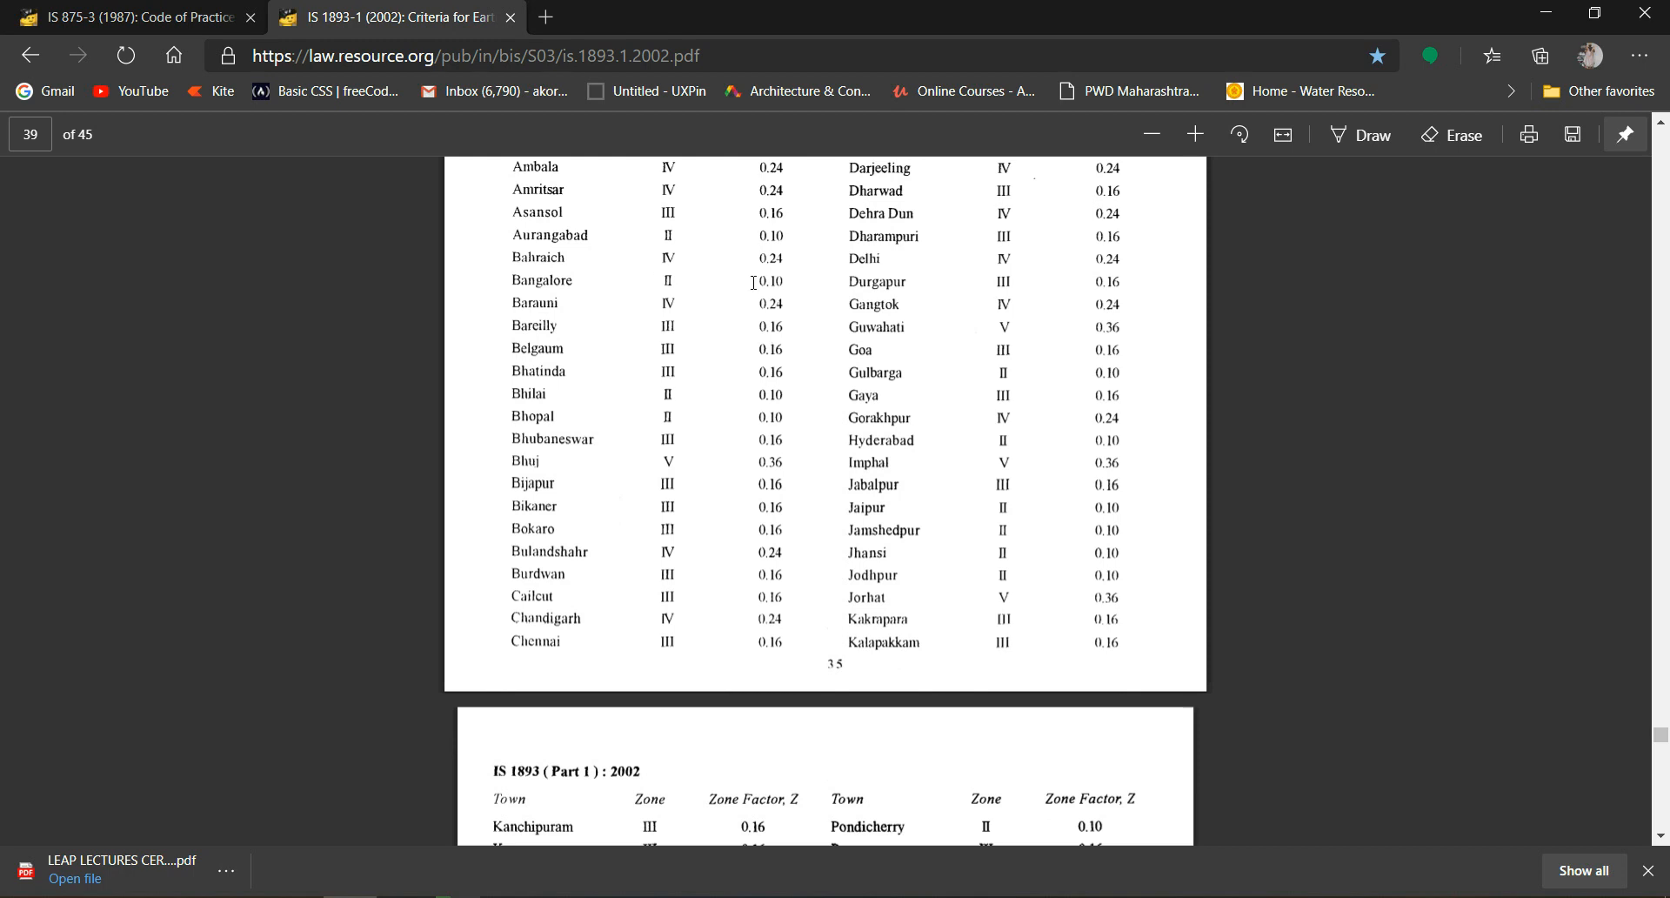
scroll(754, 282, "up", 4)
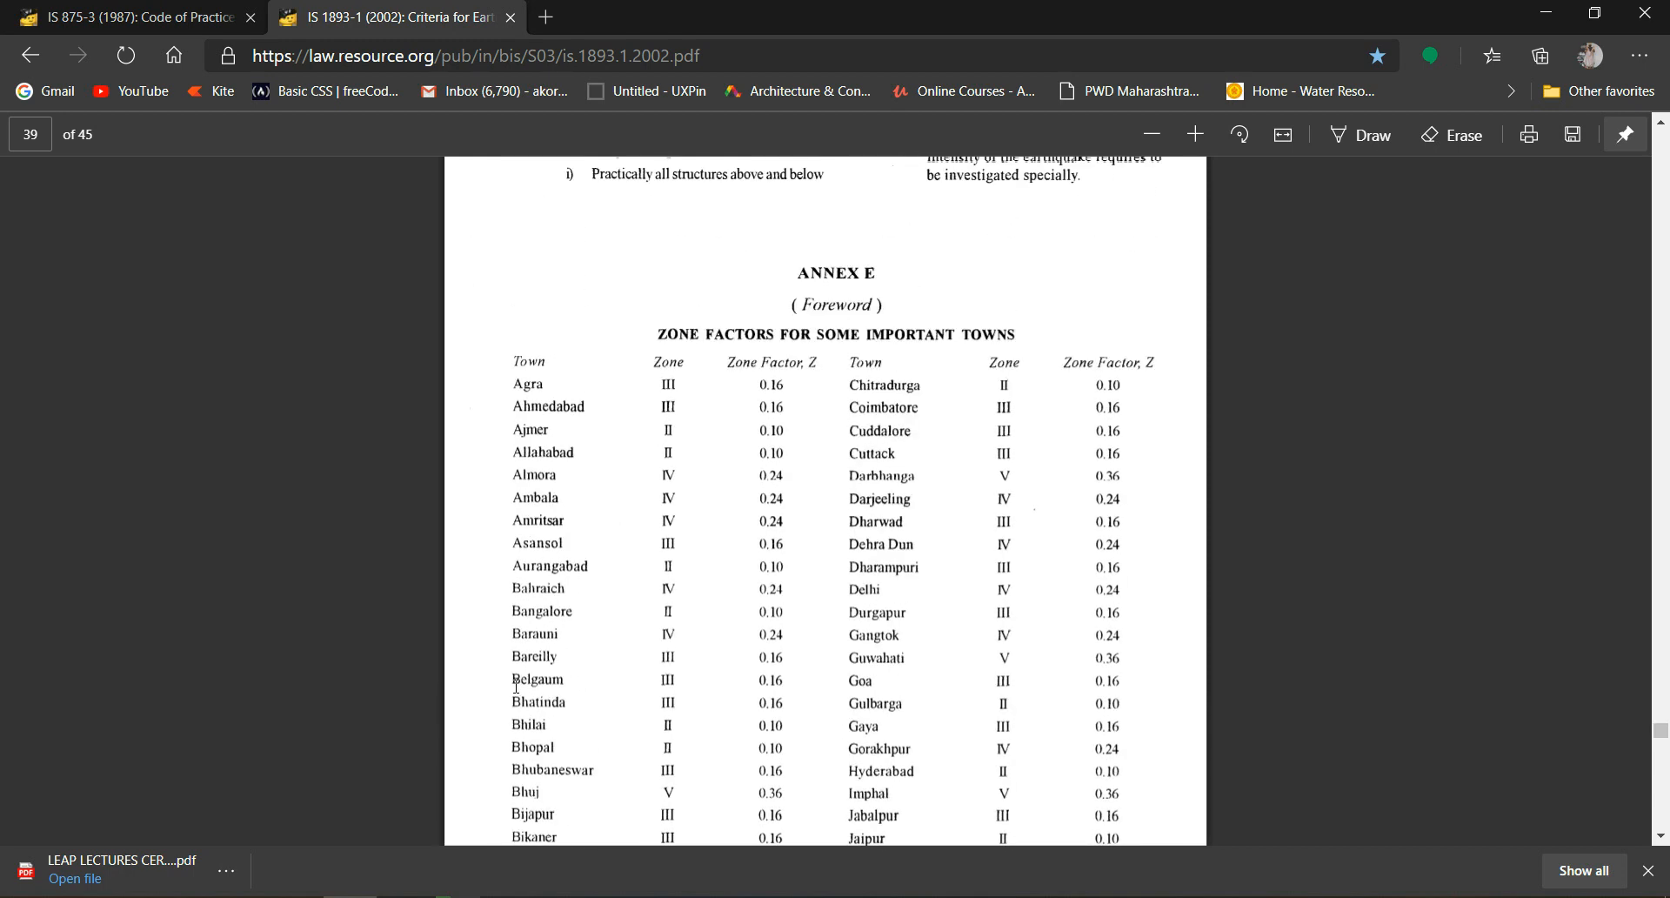
scroll(416, 682, "down", 3)
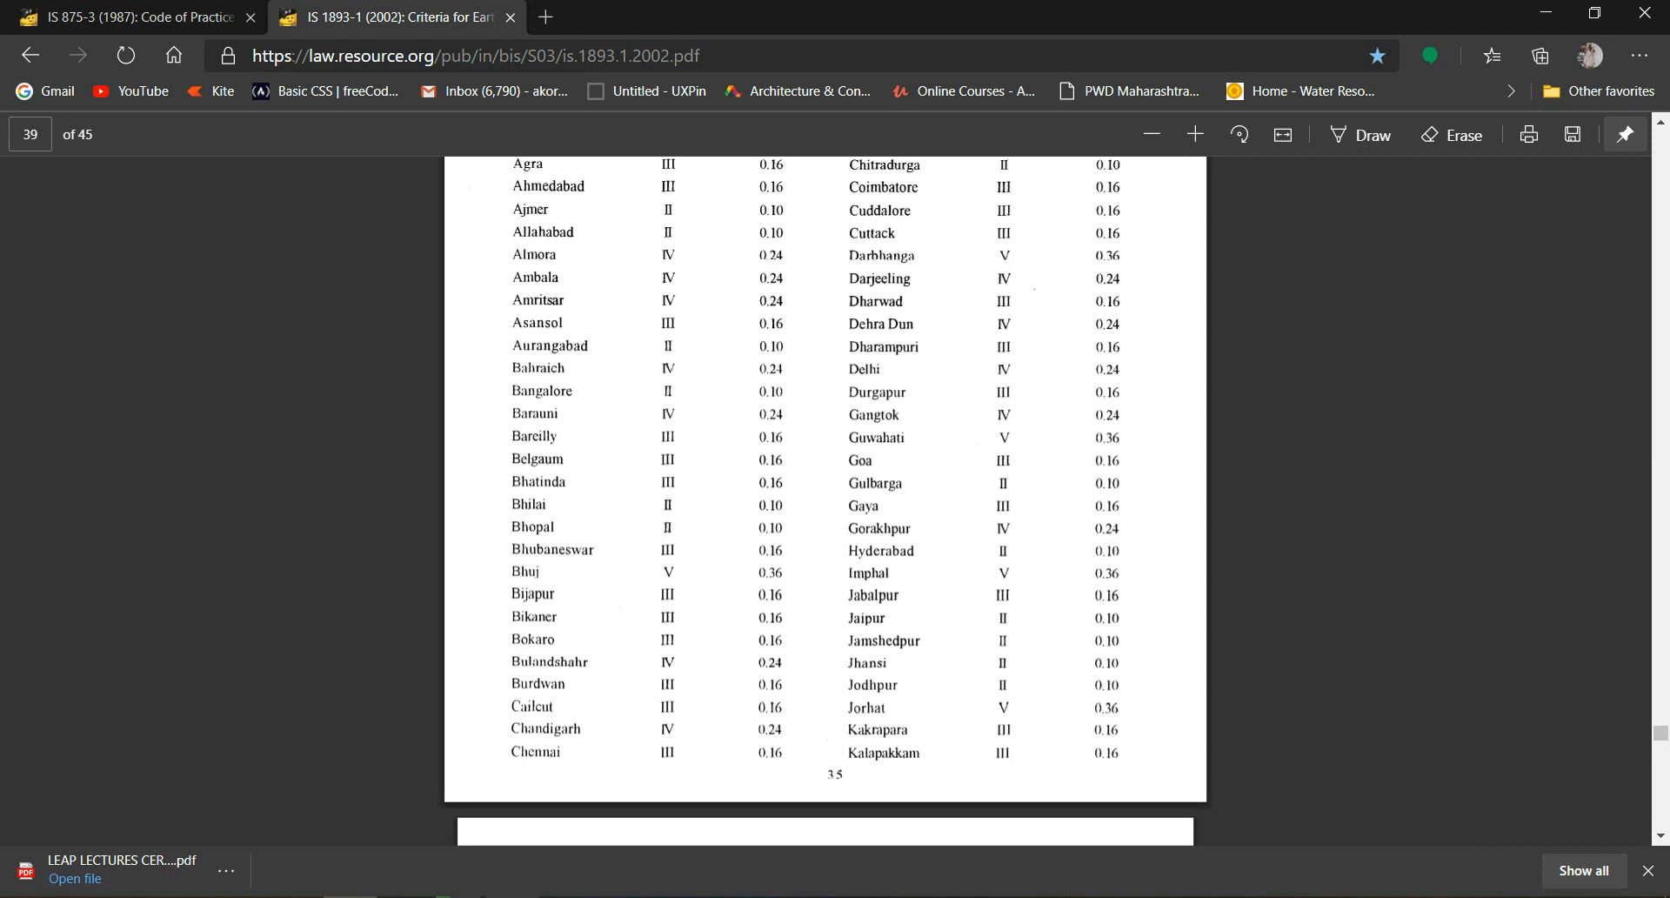
left_click(515, 896)
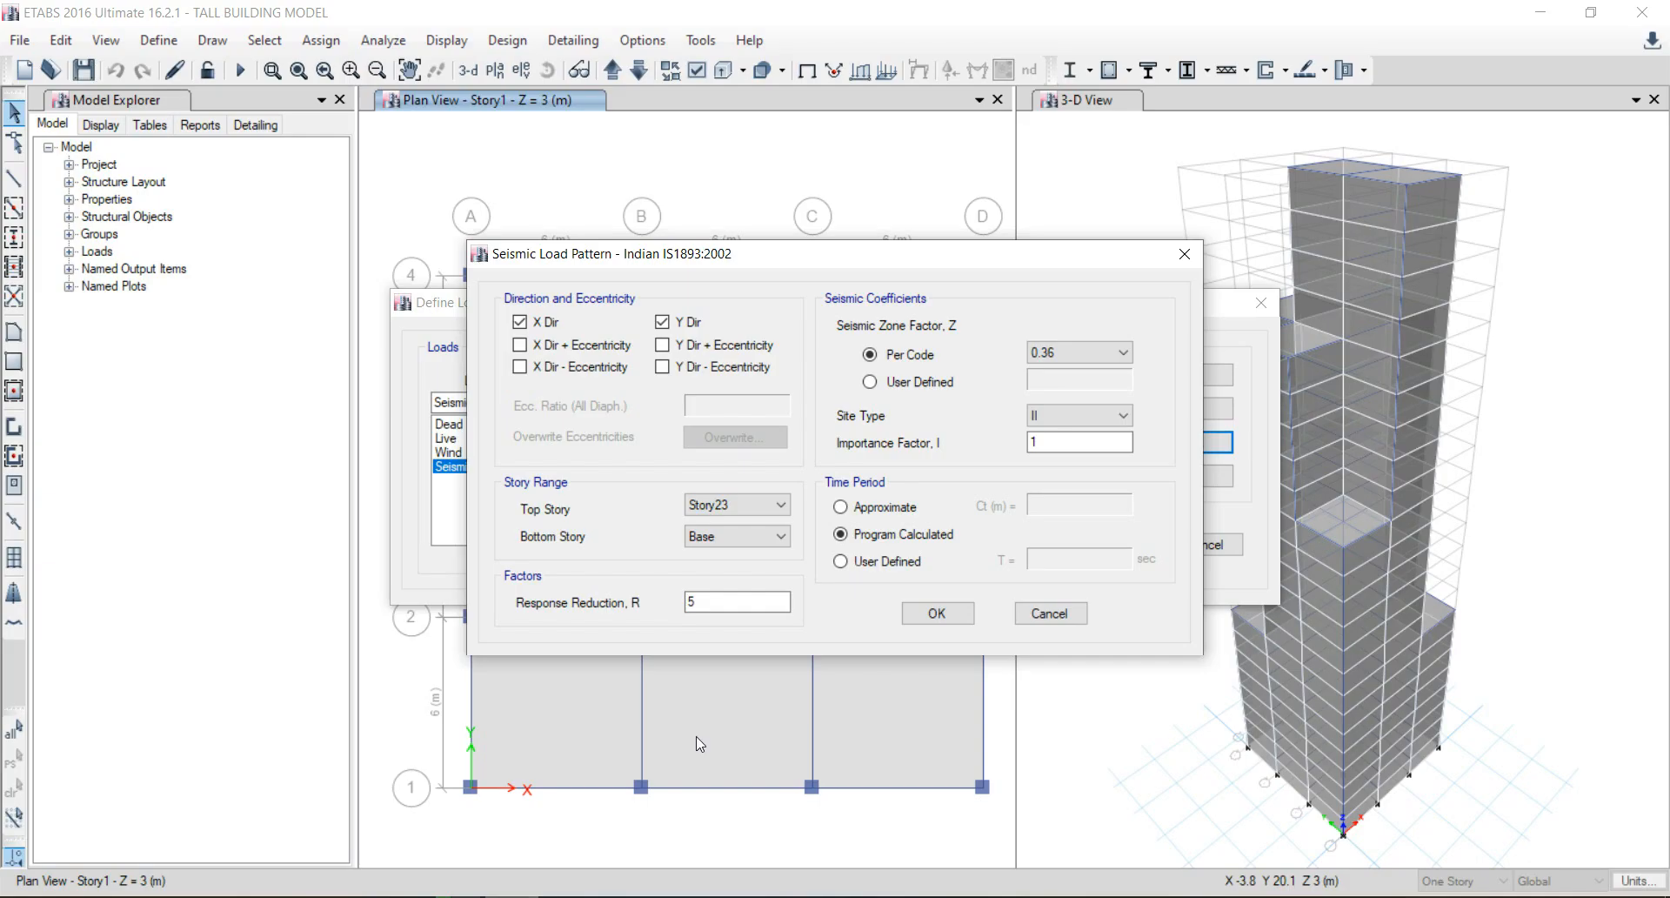
left_click(1081, 360)
left_click(1081, 372)
Consult the soil types in the IS 1893 response spectra figure in the browser and choose site type II in ETABS.
left_click(349, 897)
scroll(1375, 531, "up", 18)
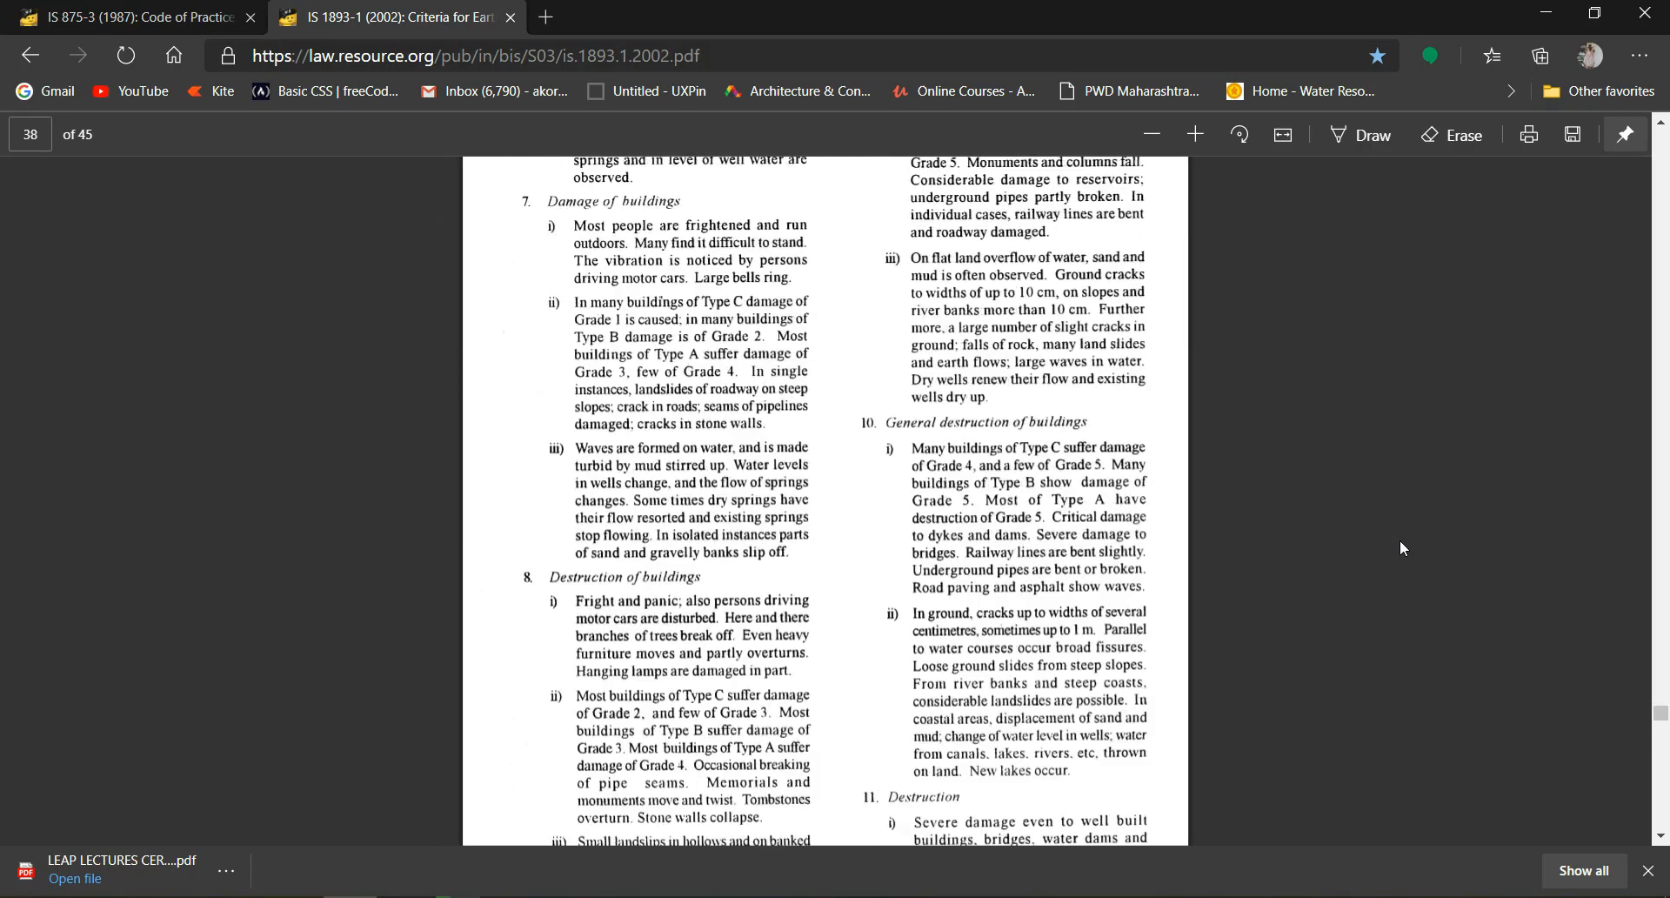
scroll(1400, 541, "up", 15)
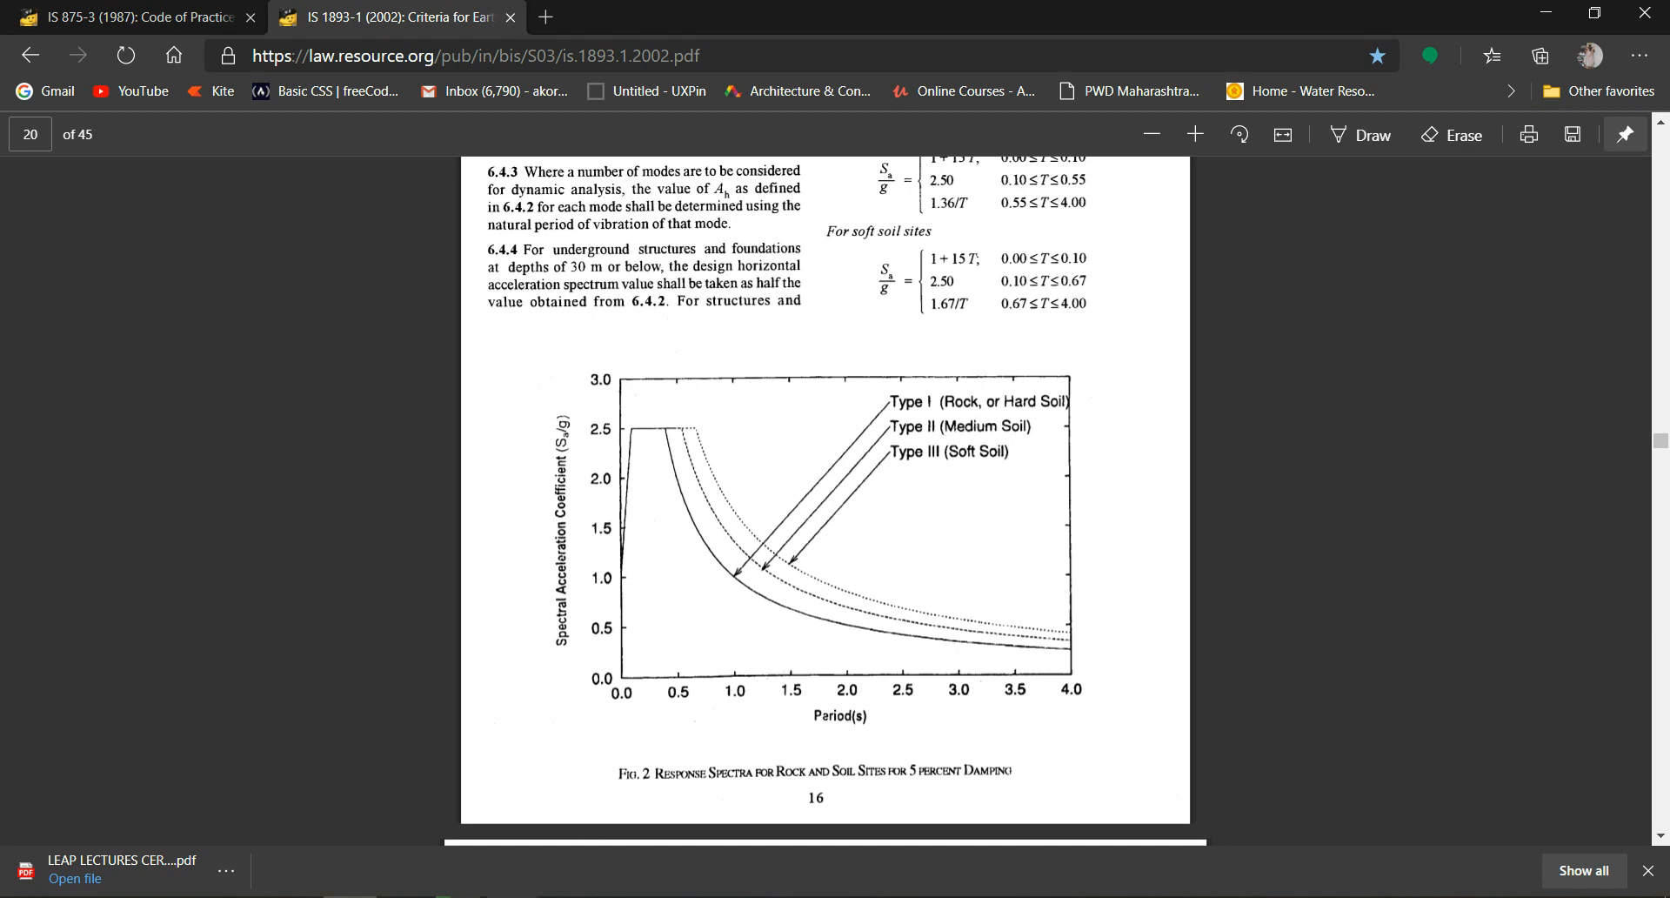
key("alt+Tab")
left_click(1050, 416)
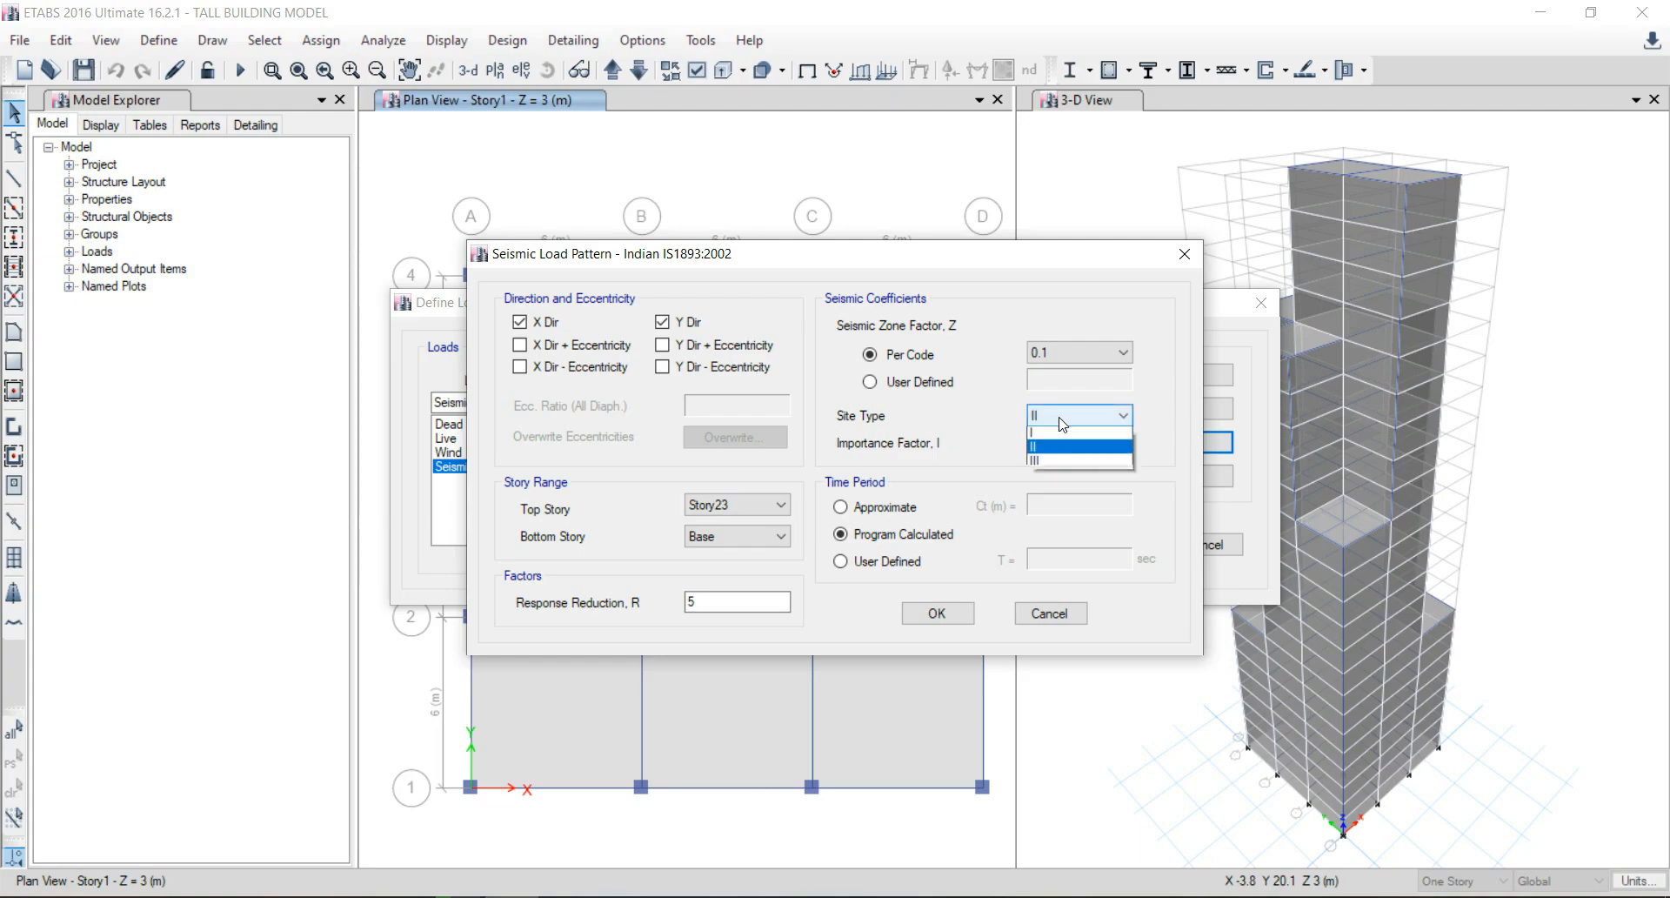
left_click(1062, 449)
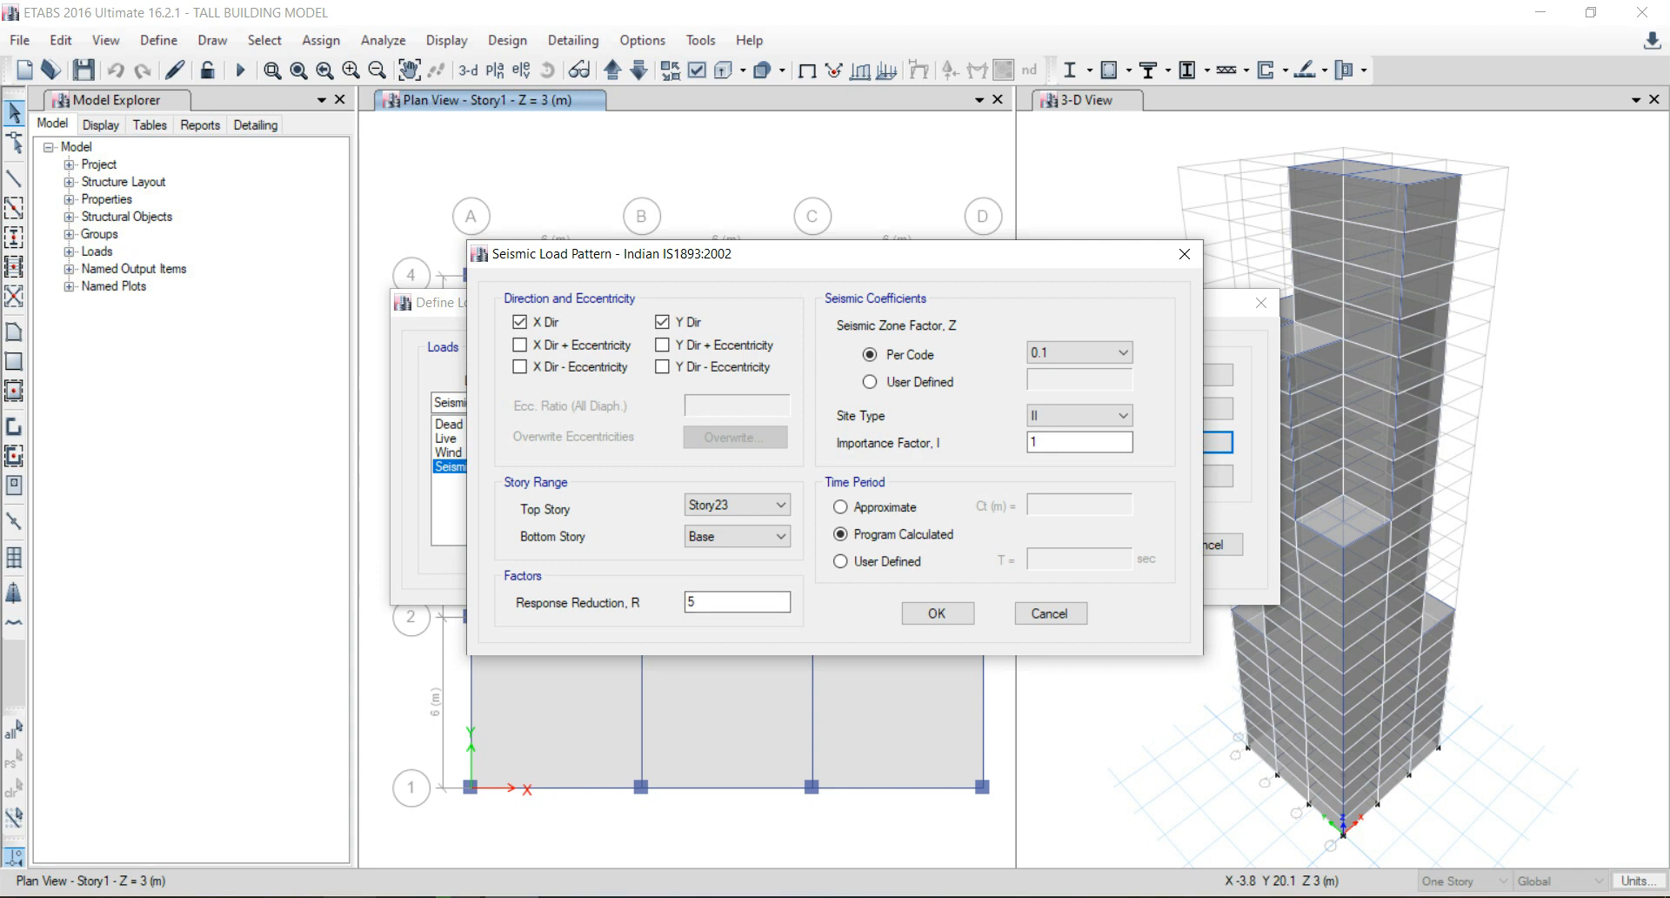
Check Table 6 of the IS 1893 PDF in the browser against the importance factor entered in the ETABS seismic load settings.
left_click(349, 895)
scroll(701, 578, "down", 15)
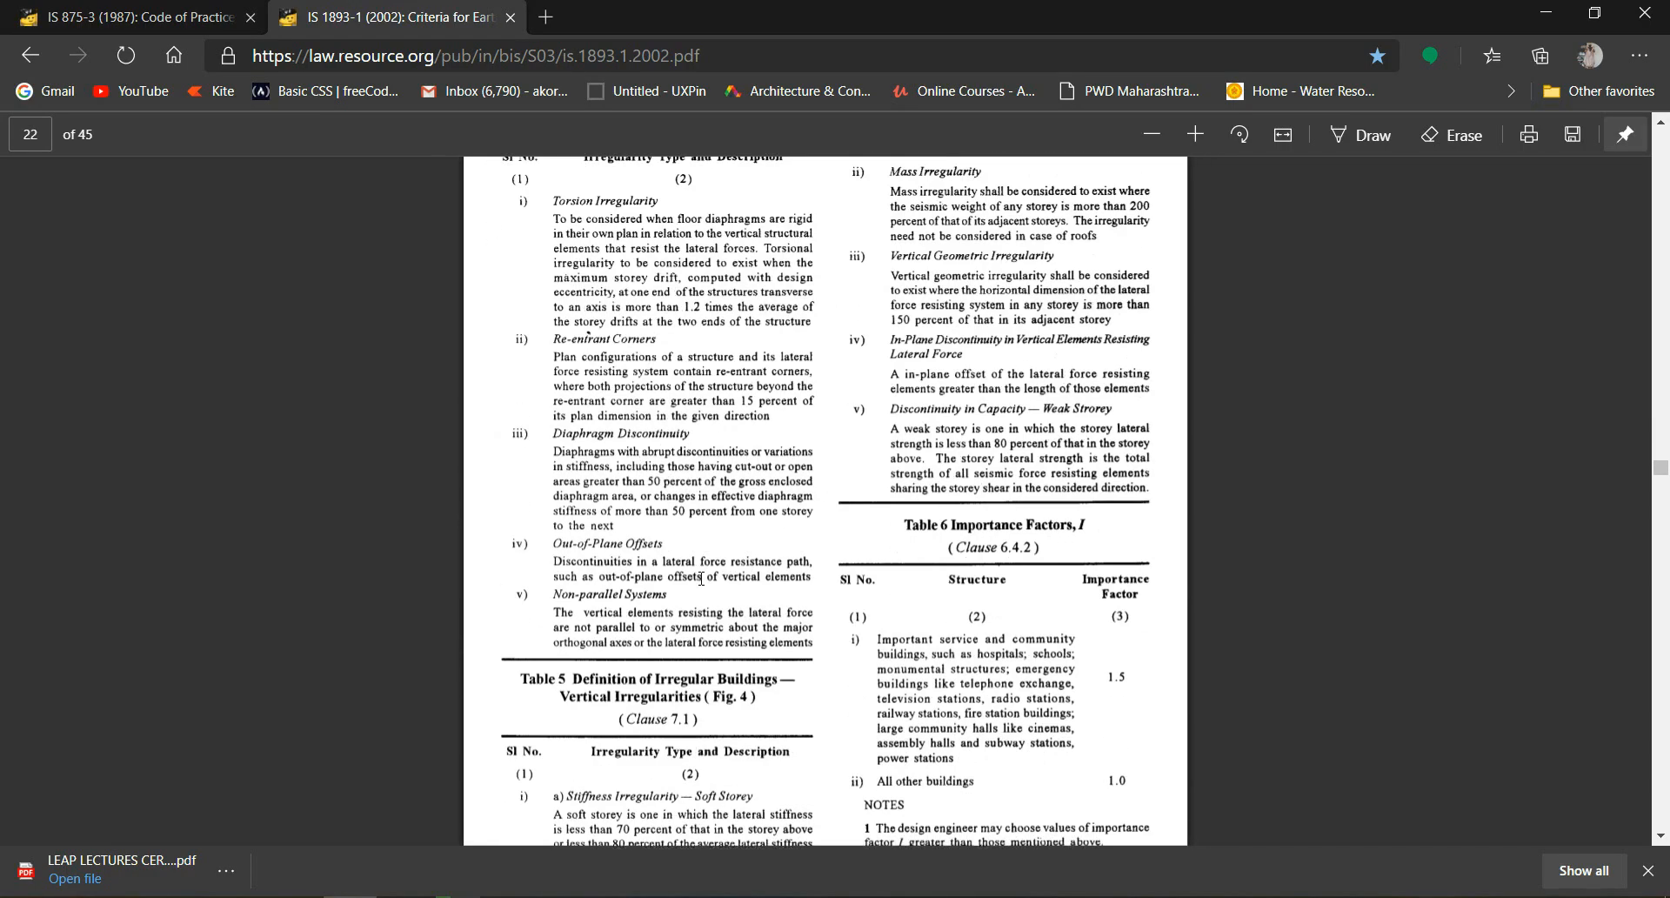
scroll(705, 576, "down", 2)
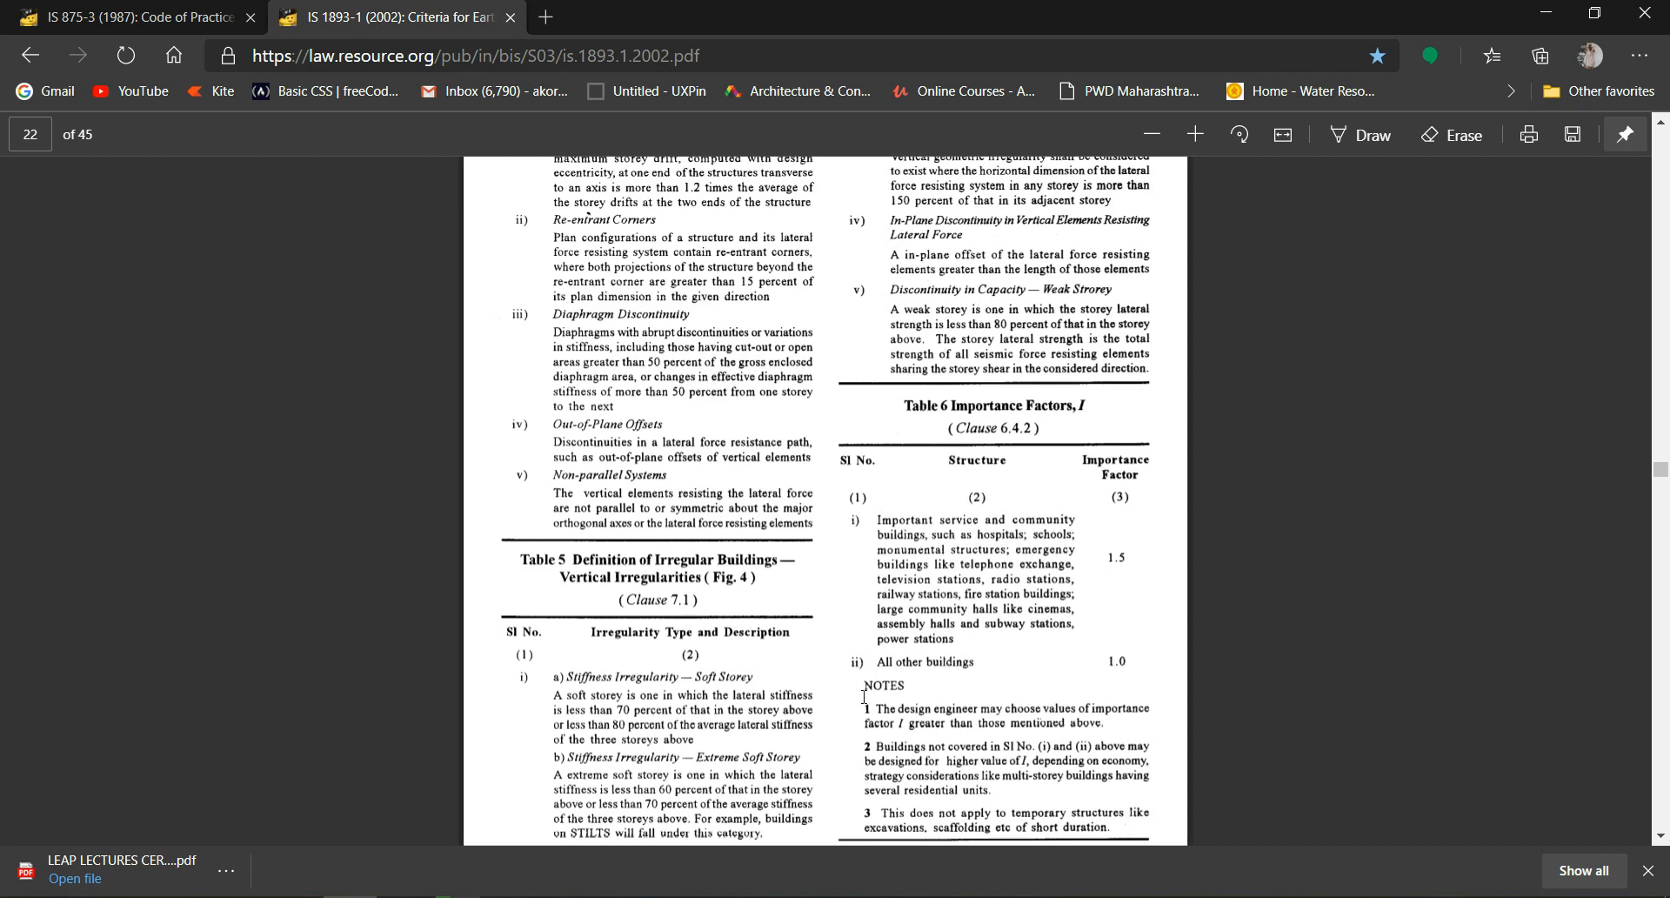
key("alt+Tab")
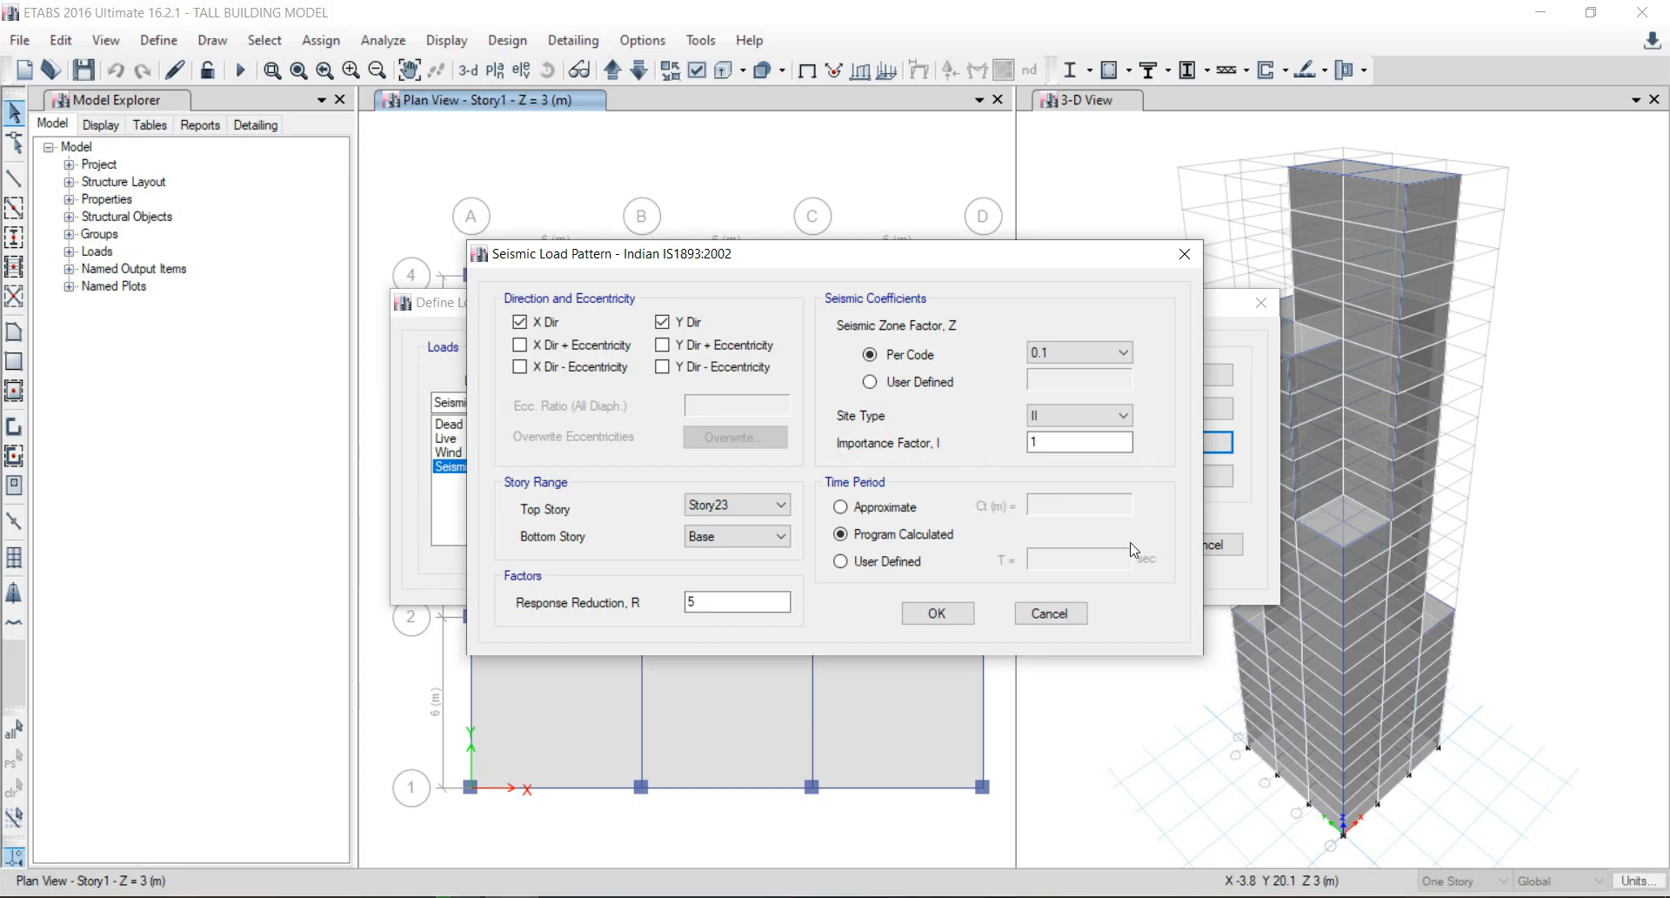
left_click(1079, 437)
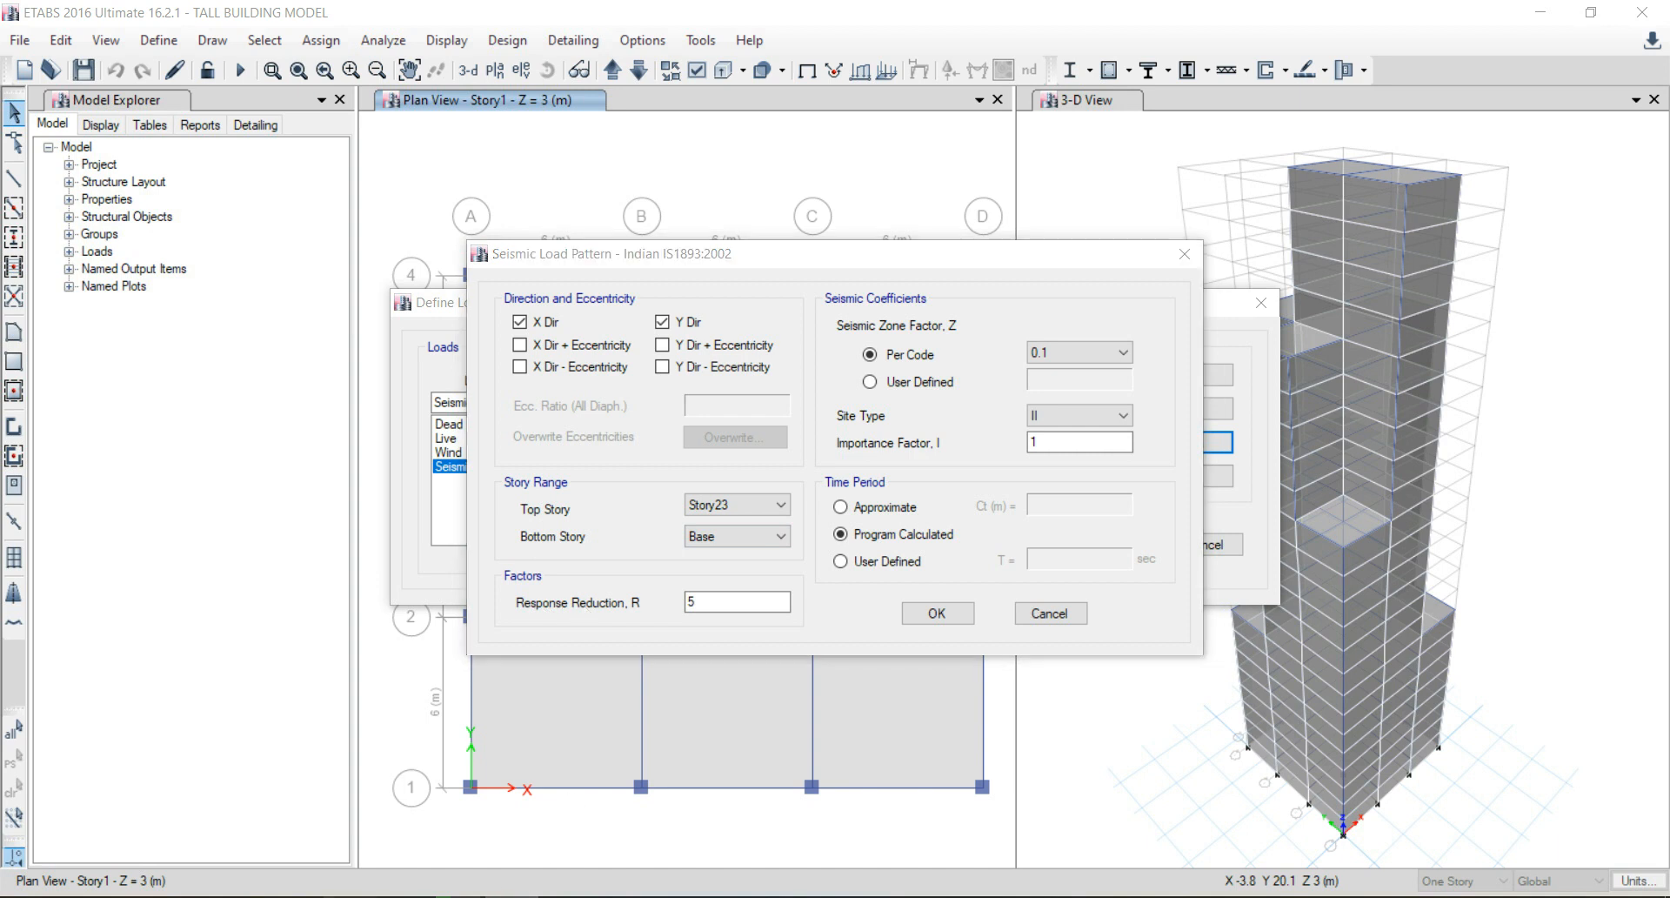
Consult Table 7 of the IS 1893 PDF in the browser, set the response reduction factor R to 3 in ETABS, and accept the seismic settings.
left_click(350, 896)
scroll(893, 599, "down", 12)
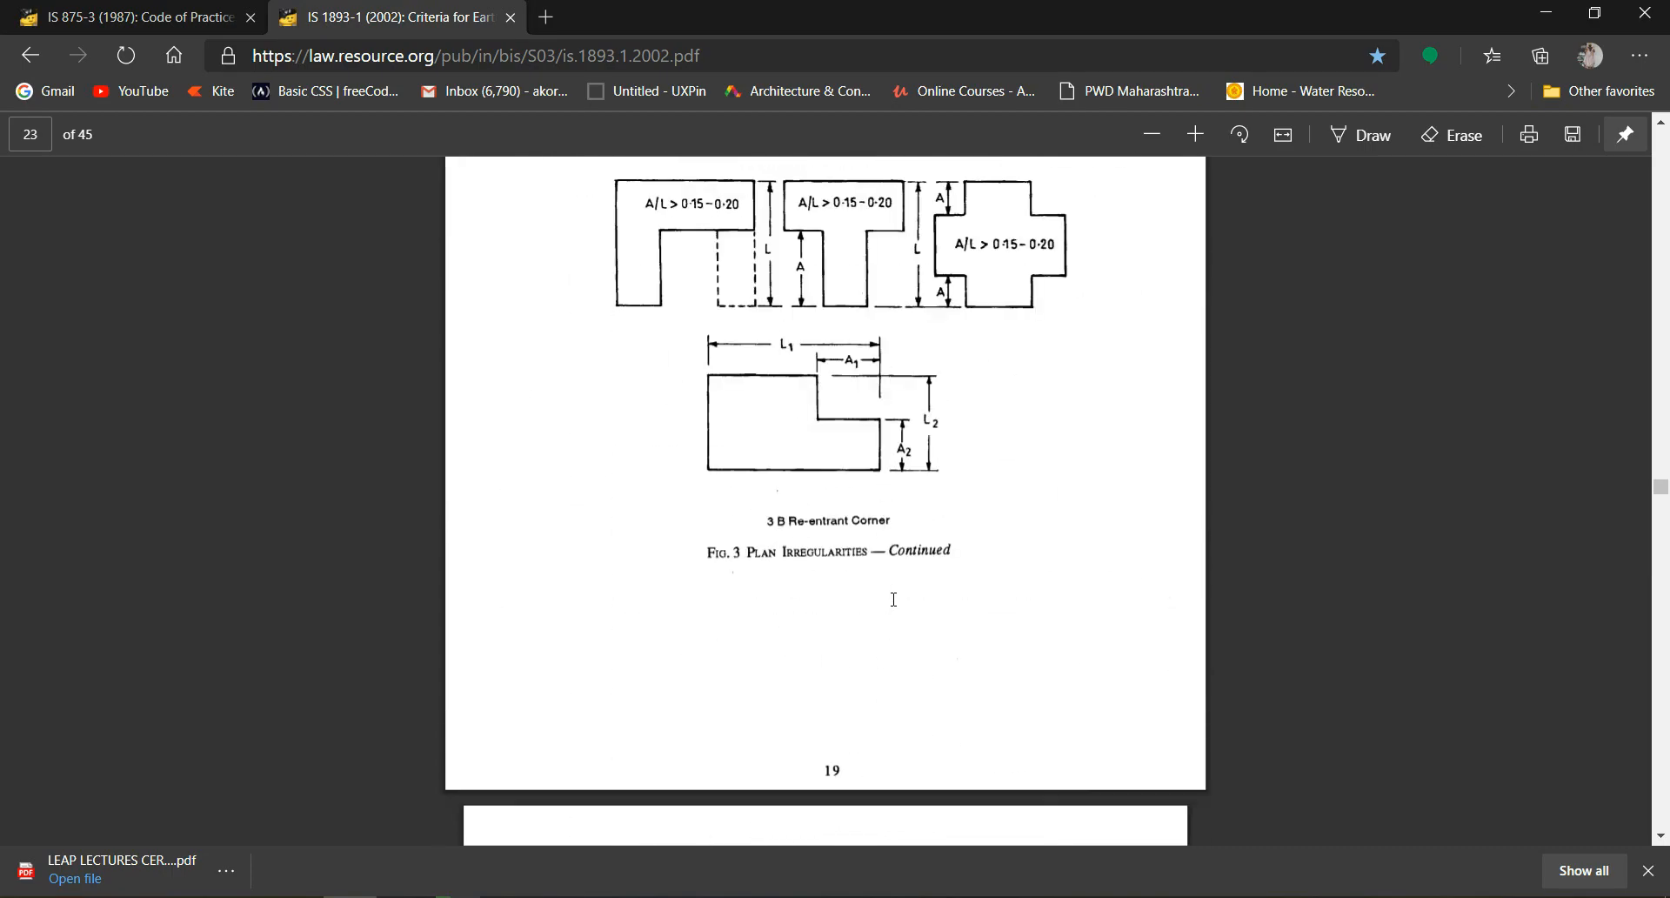
scroll(893, 600, "down", 20)
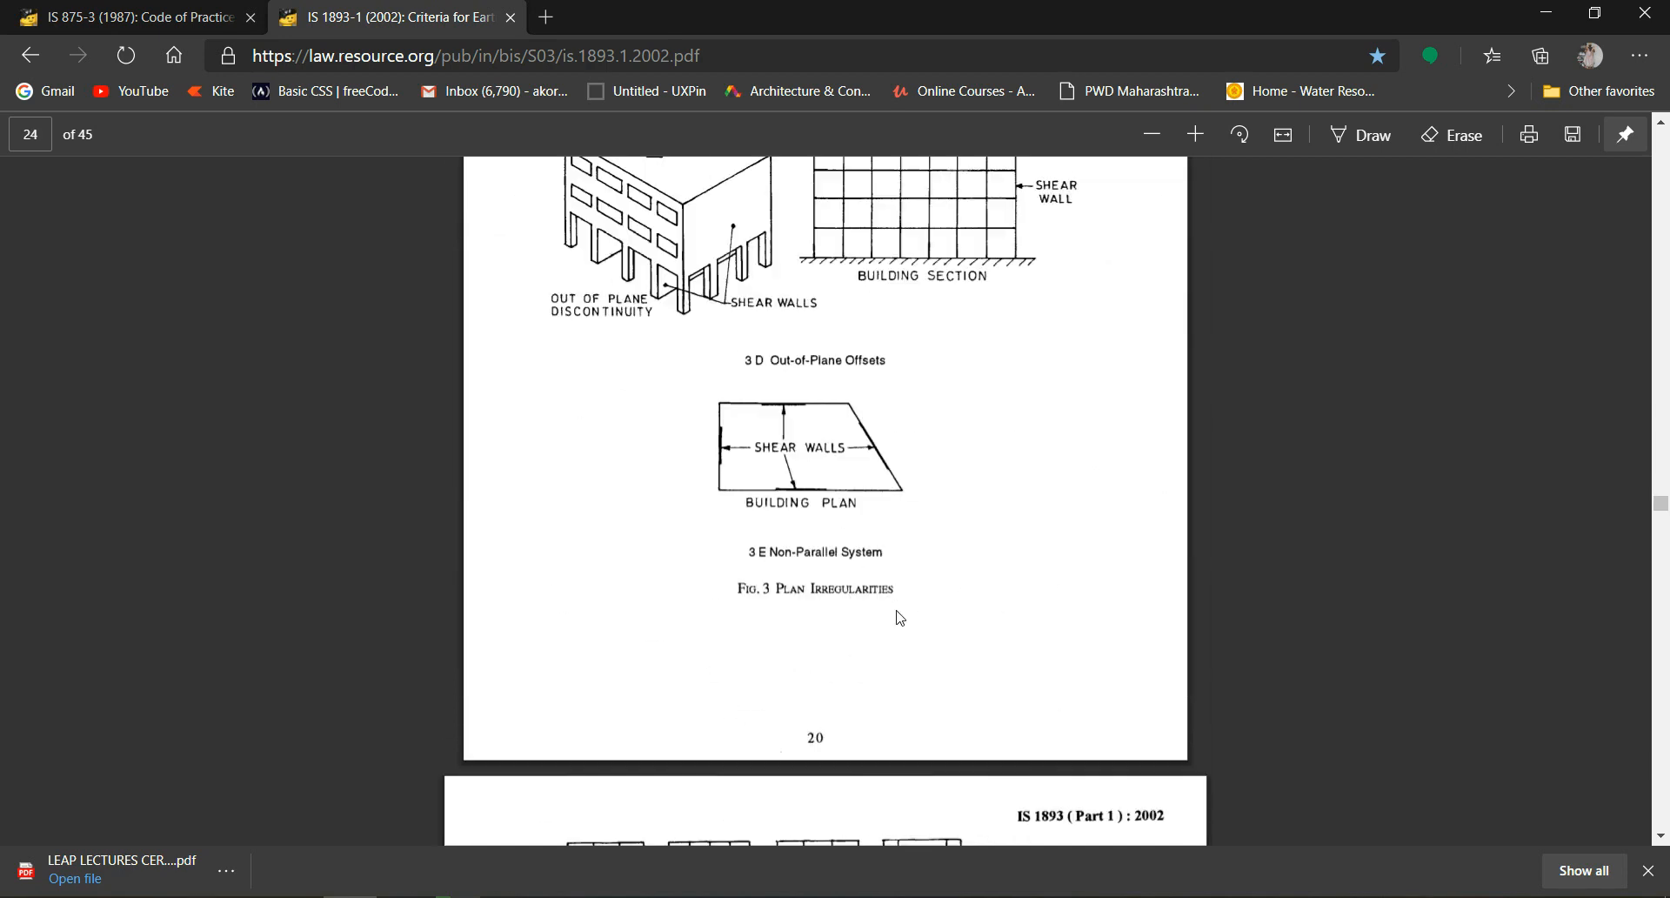
scroll(900, 623, "down", 20)
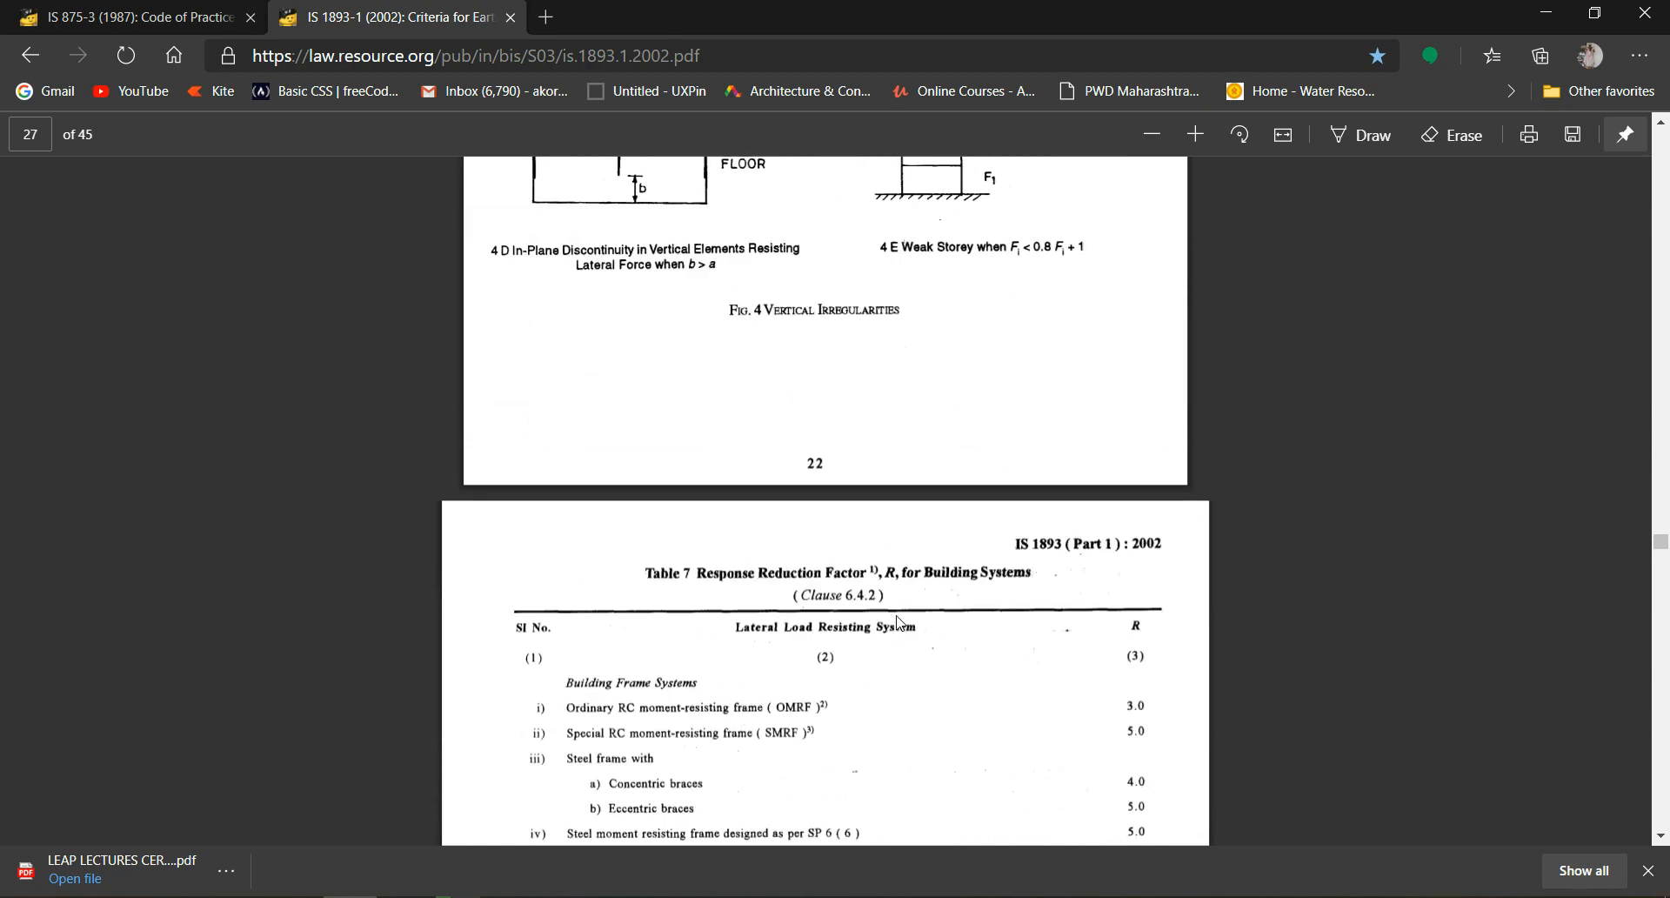
scroll(899, 623, "up", 1)
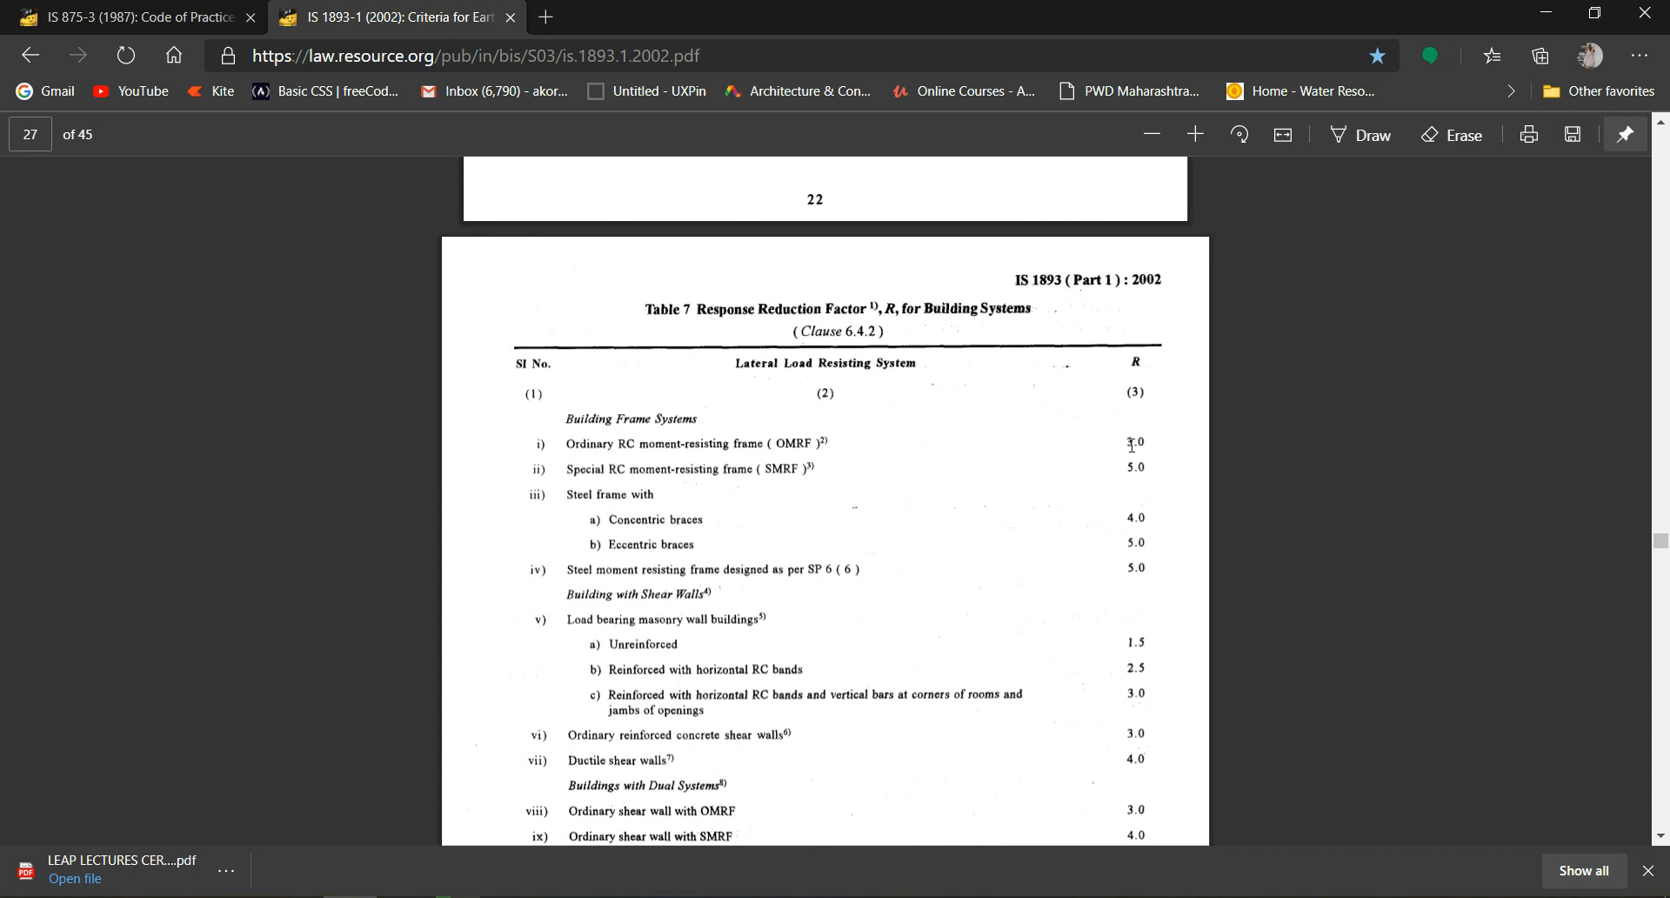
left_click(513, 896)
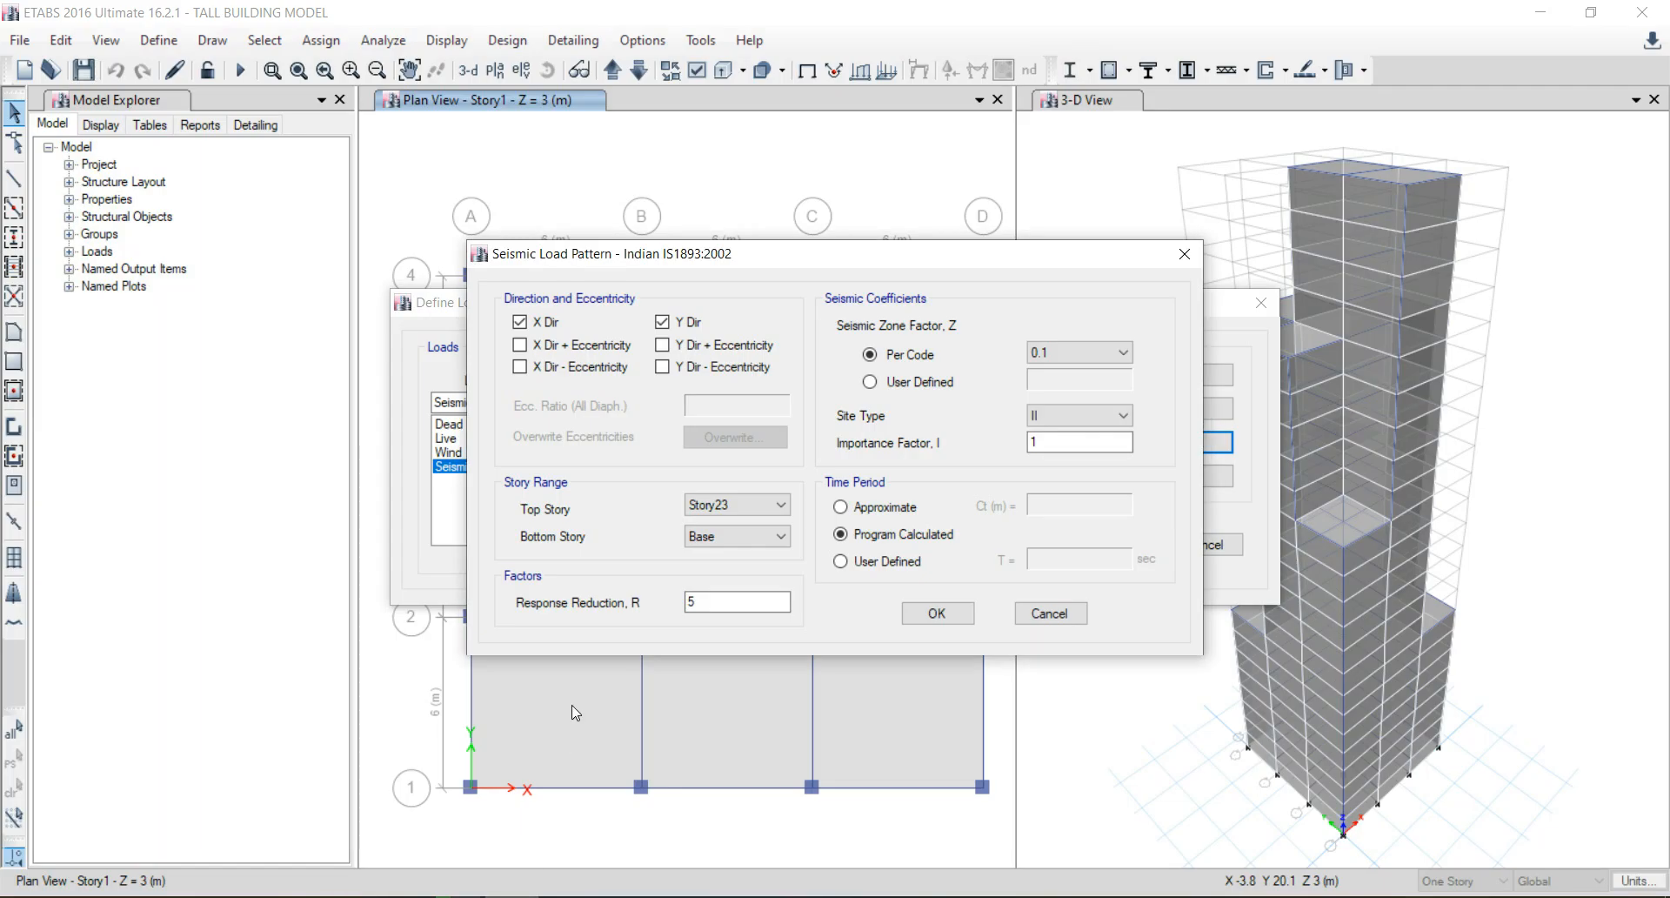
double_click(693, 601)
type("3")
left_click(937, 615)
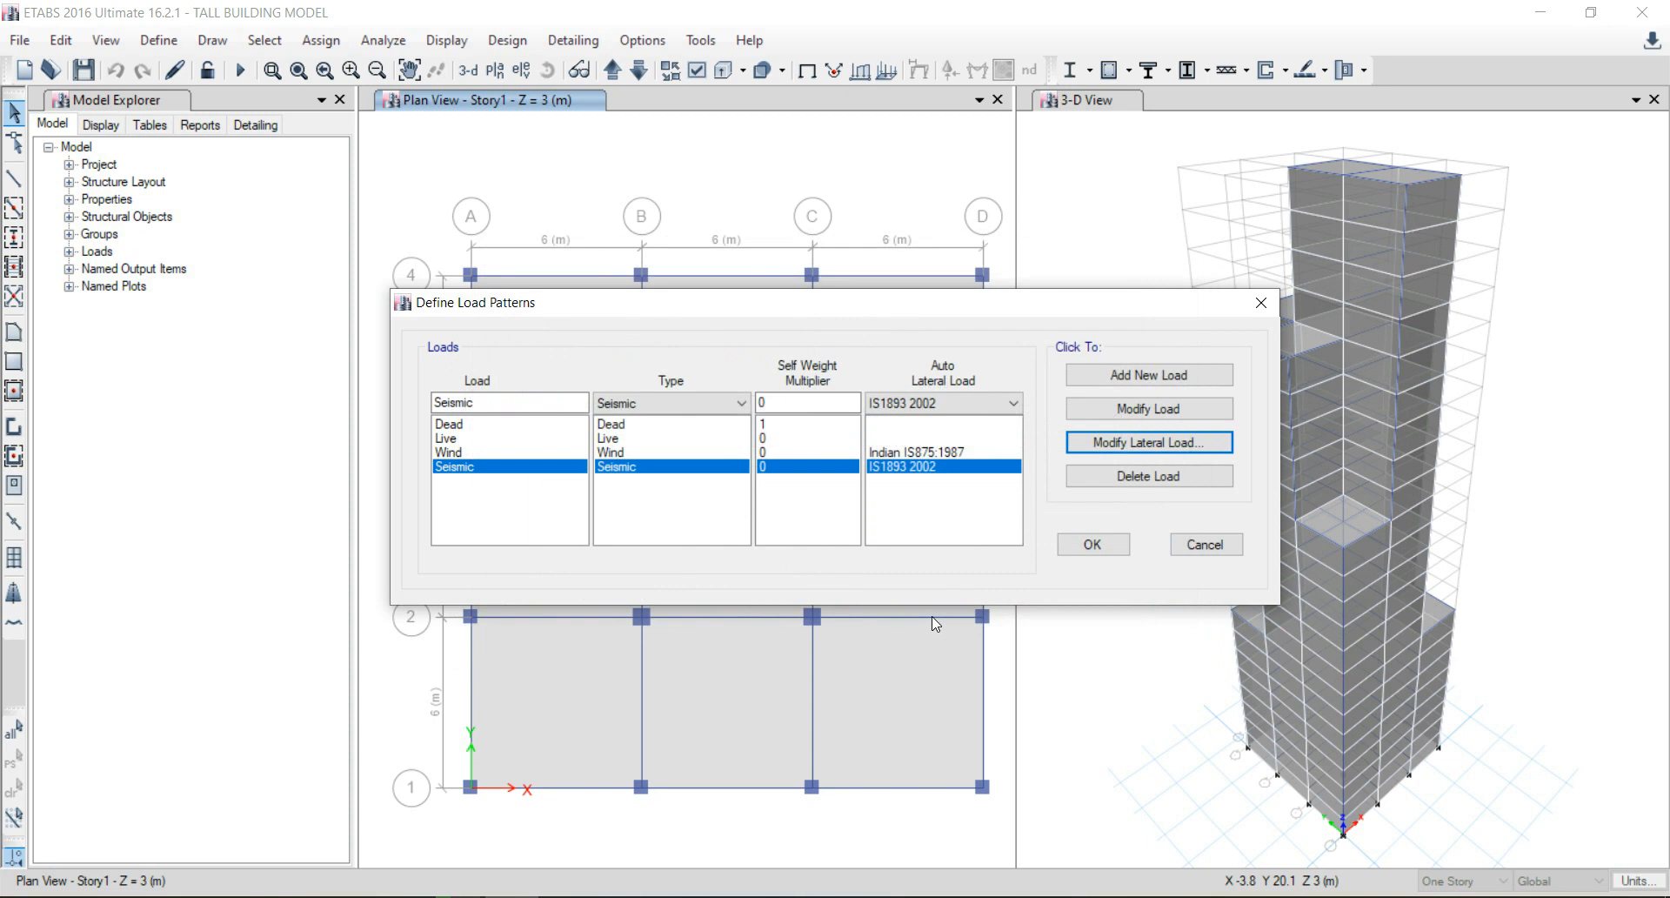
Accept the load pattern definitions and review the load combinations and the default design combination options, adding no combination.
left_click(1094, 545)
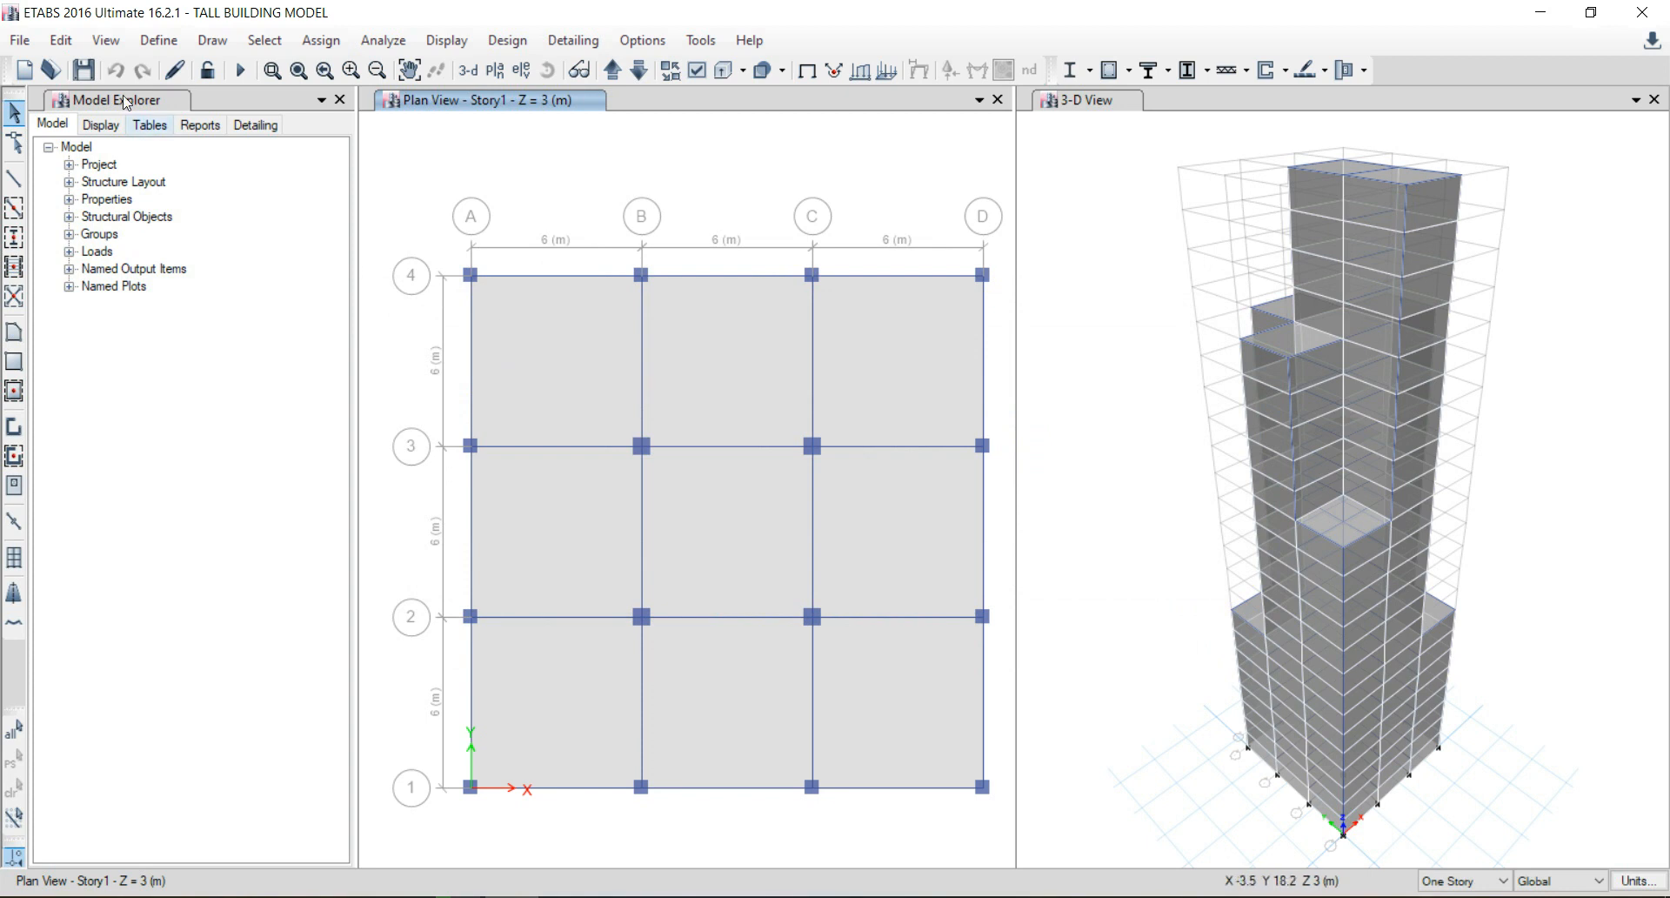
left_click(160, 41)
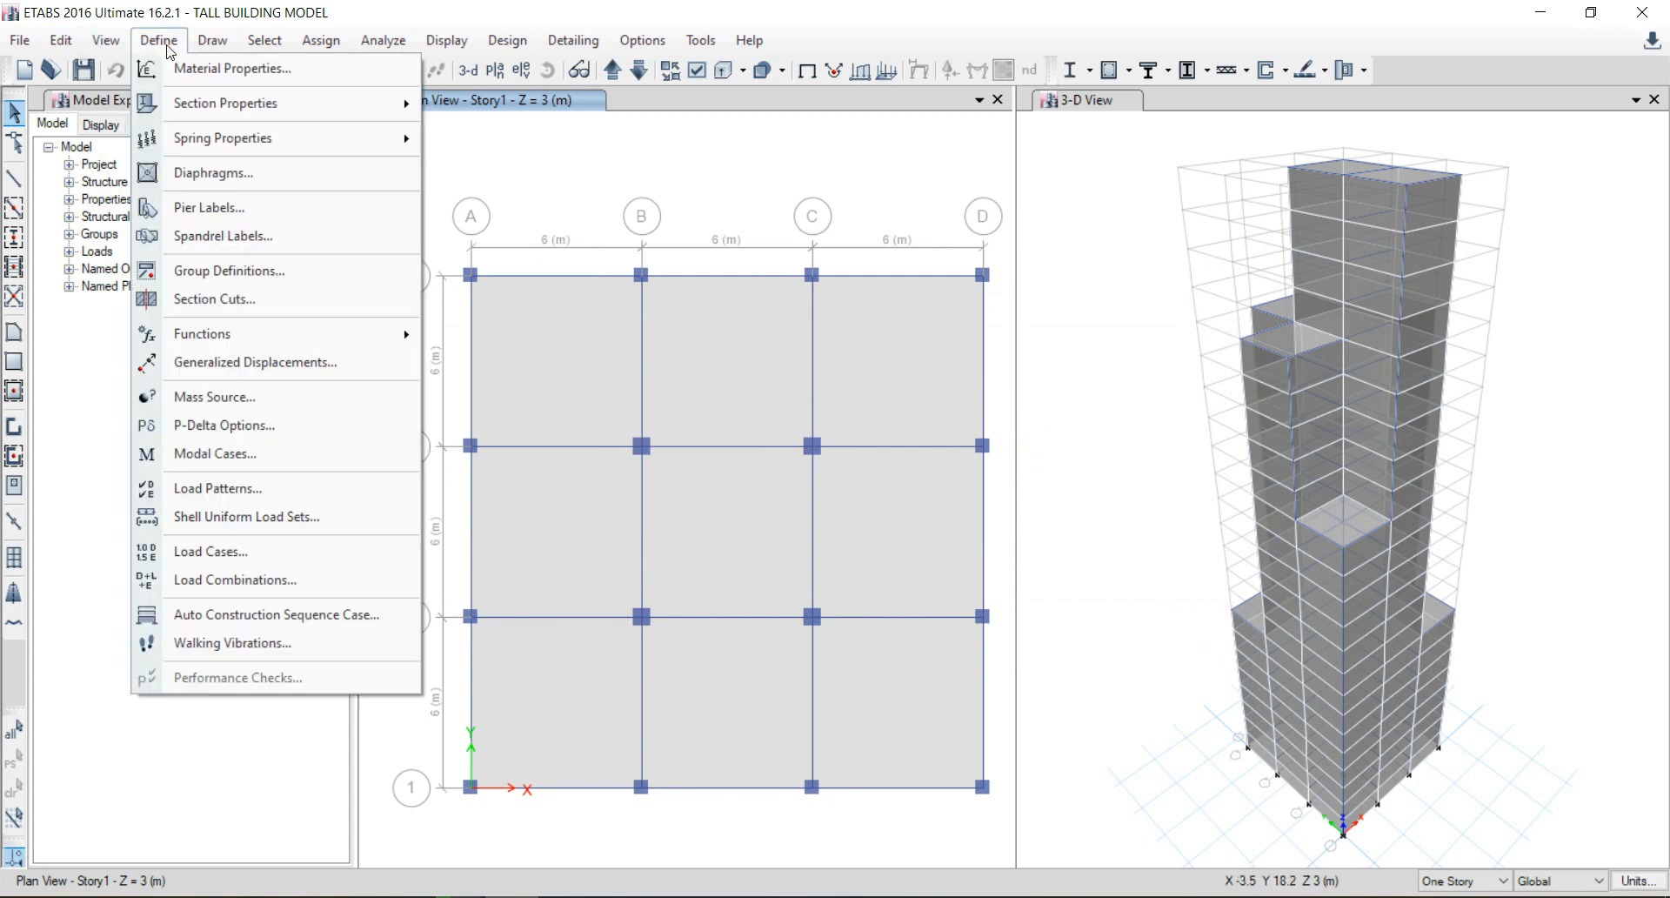
left_click(303, 578)
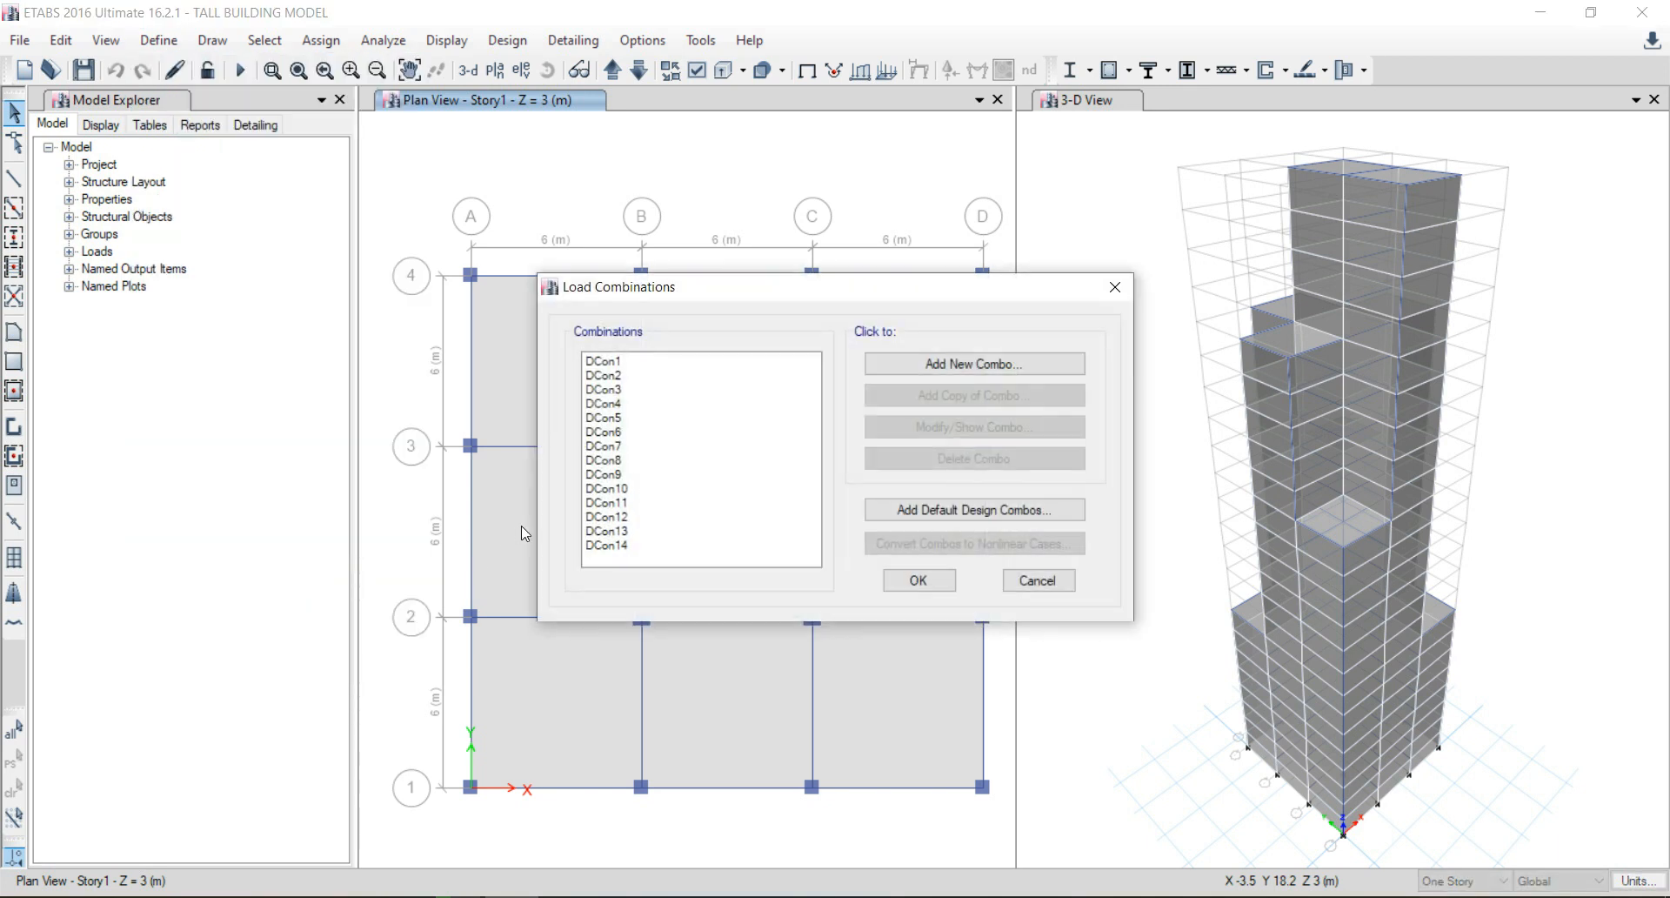
mouse_move(623, 374)
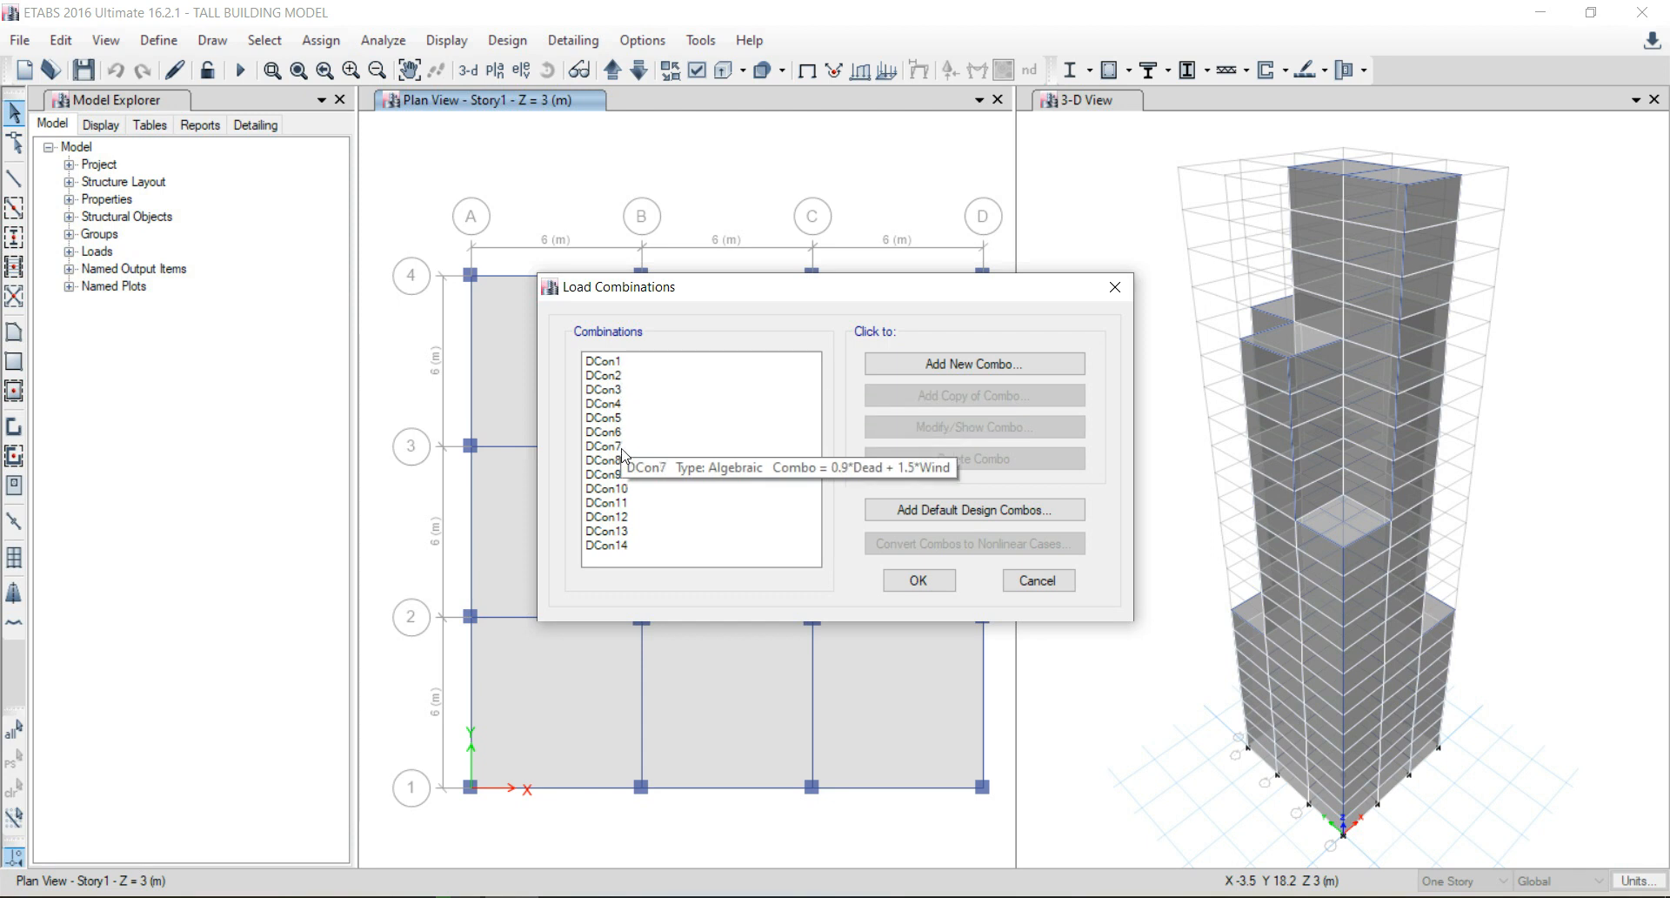
mouse_move(627, 494)
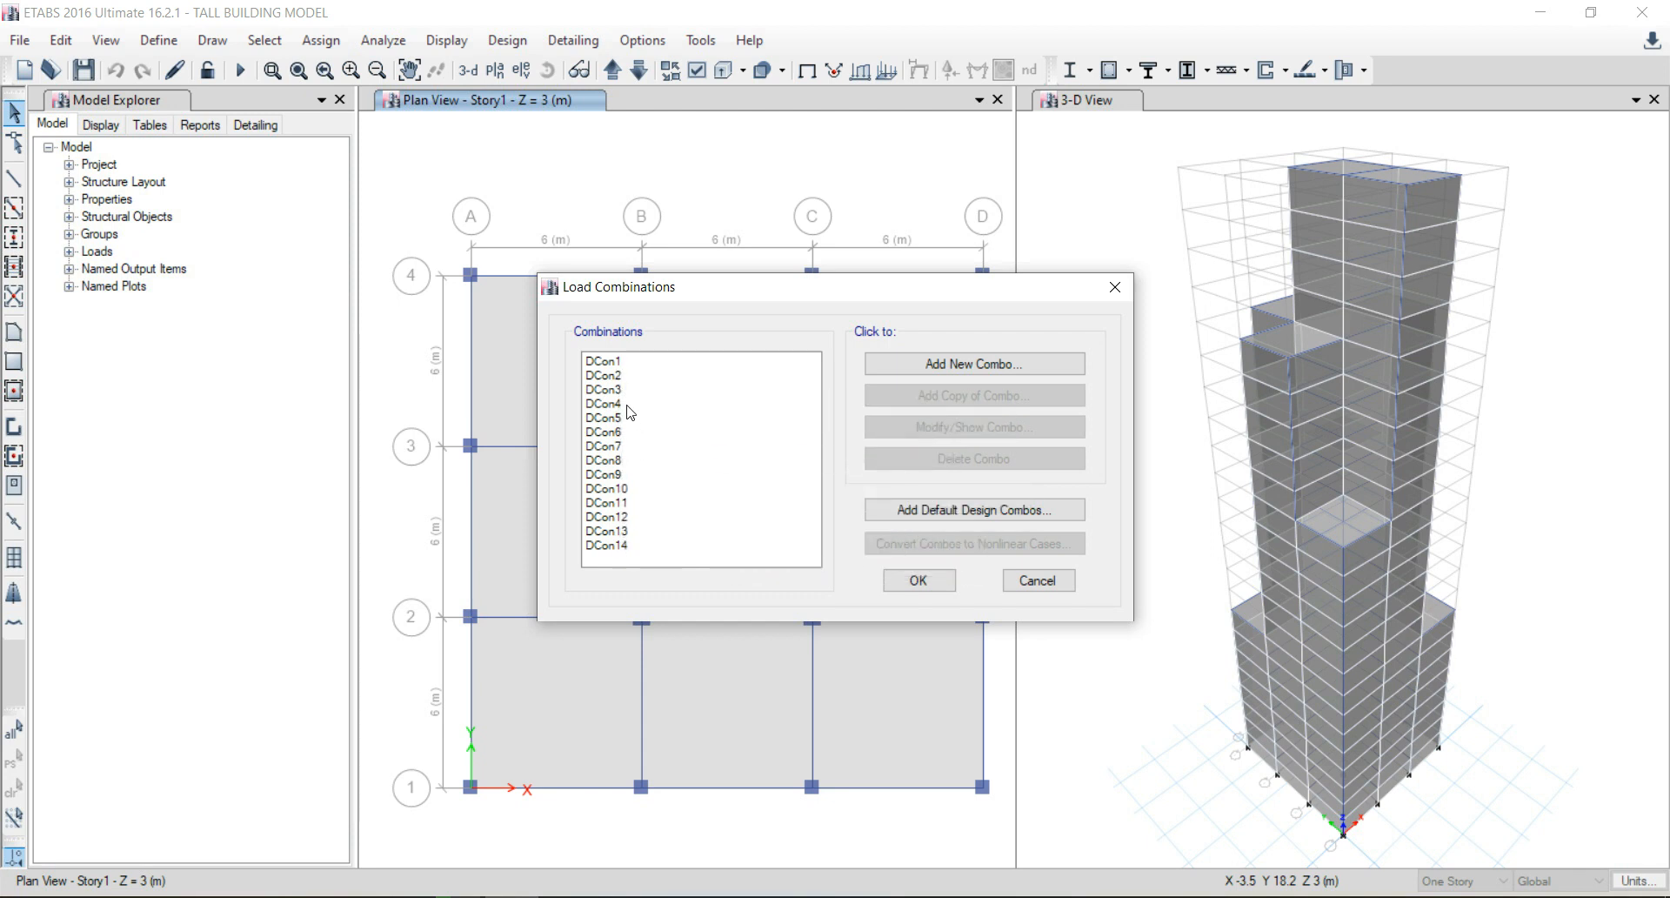
left_click(954, 513)
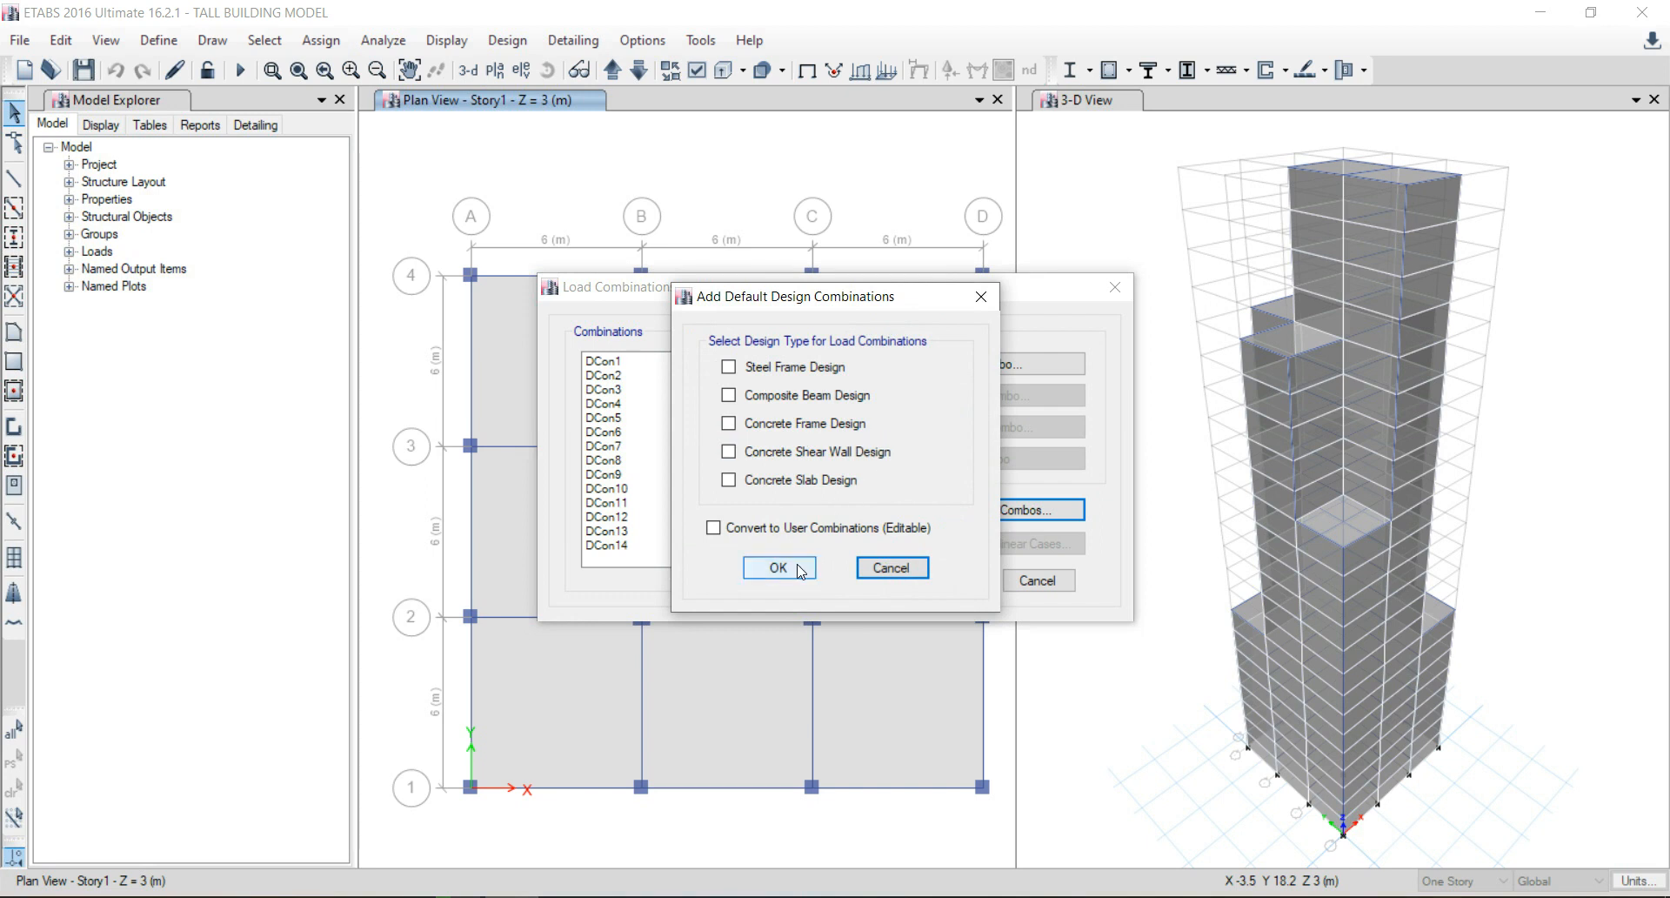
left_click(880, 571)
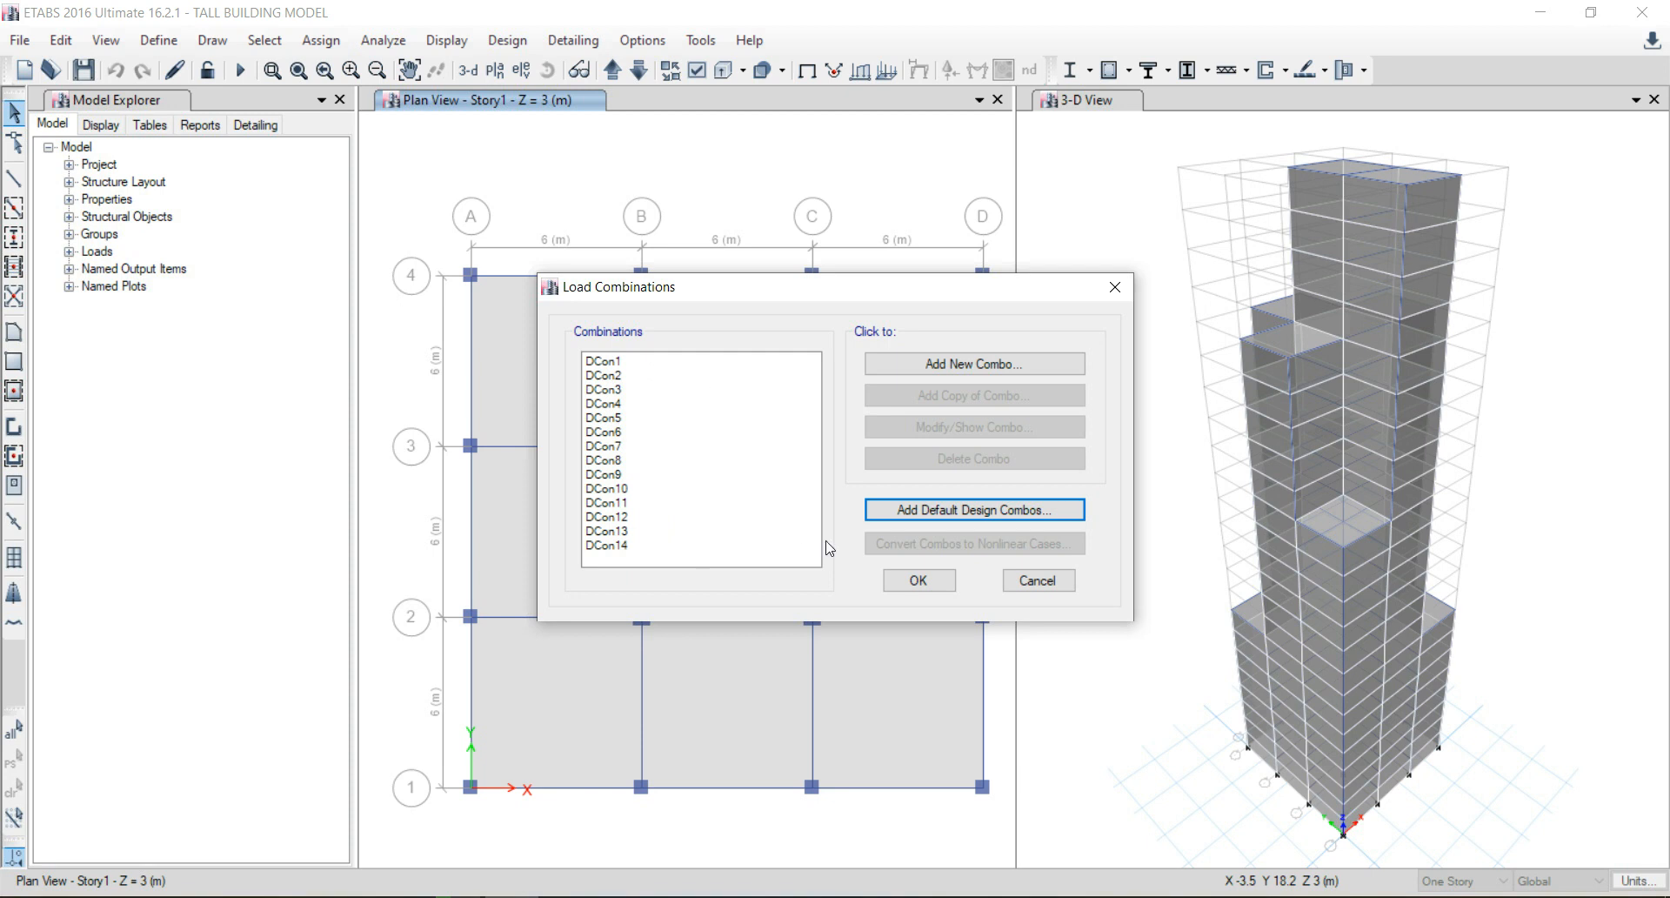
left_click(907, 592)
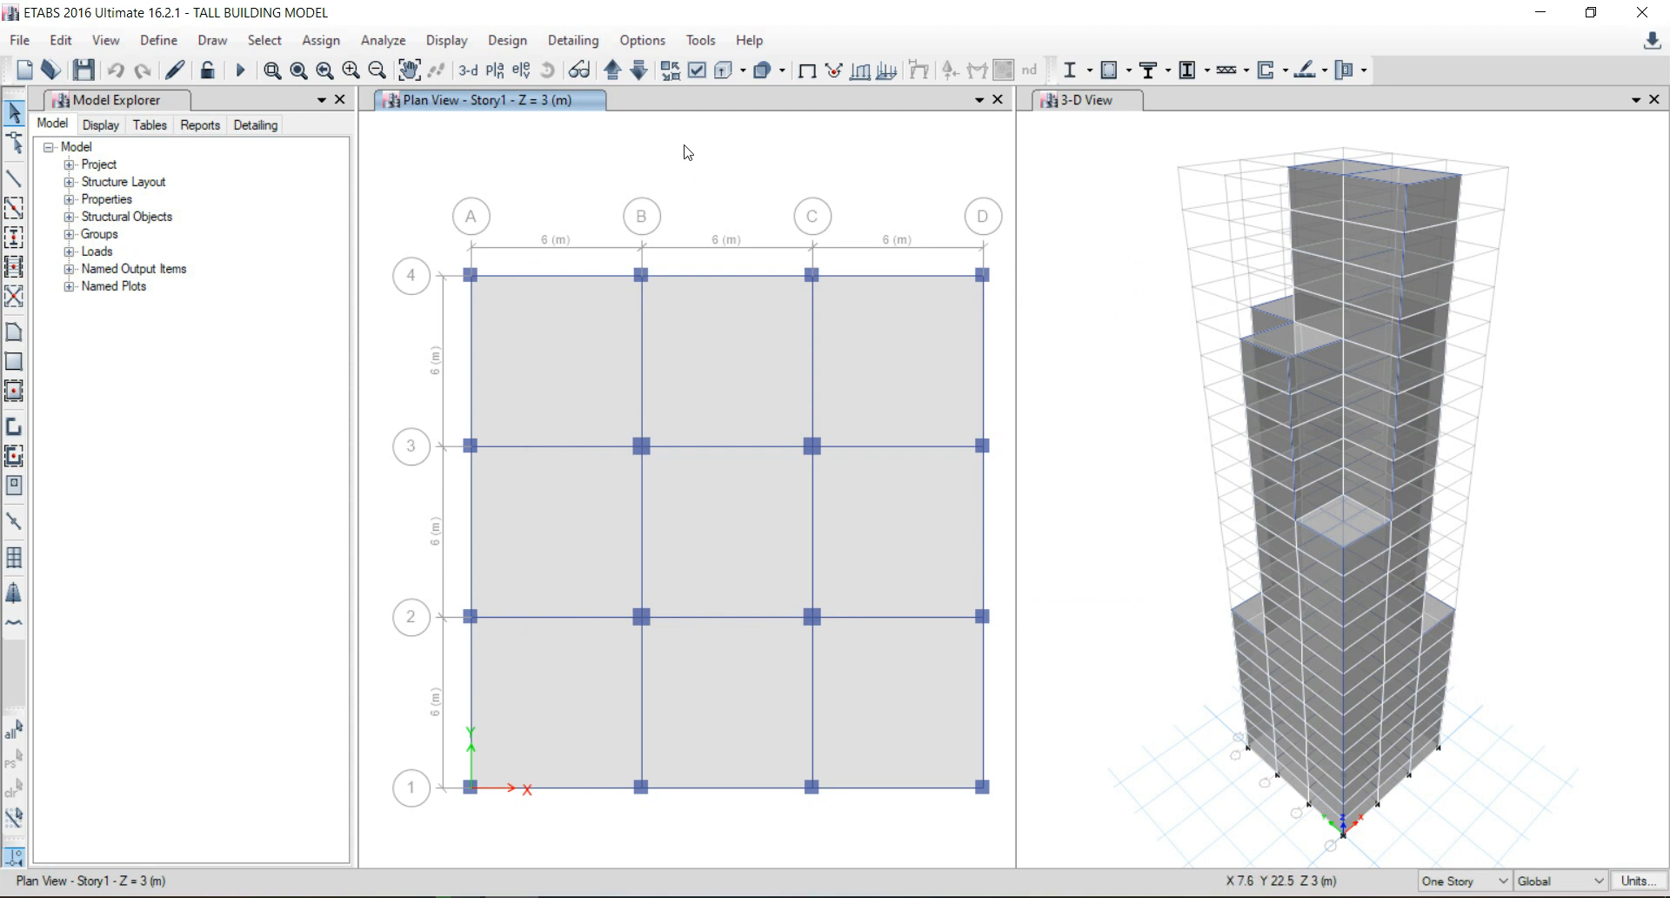
Set the Wind load case to Do Not Run and run the analysis for the Dead, Live, Modal and Seismic cases.
left_click(396, 43)
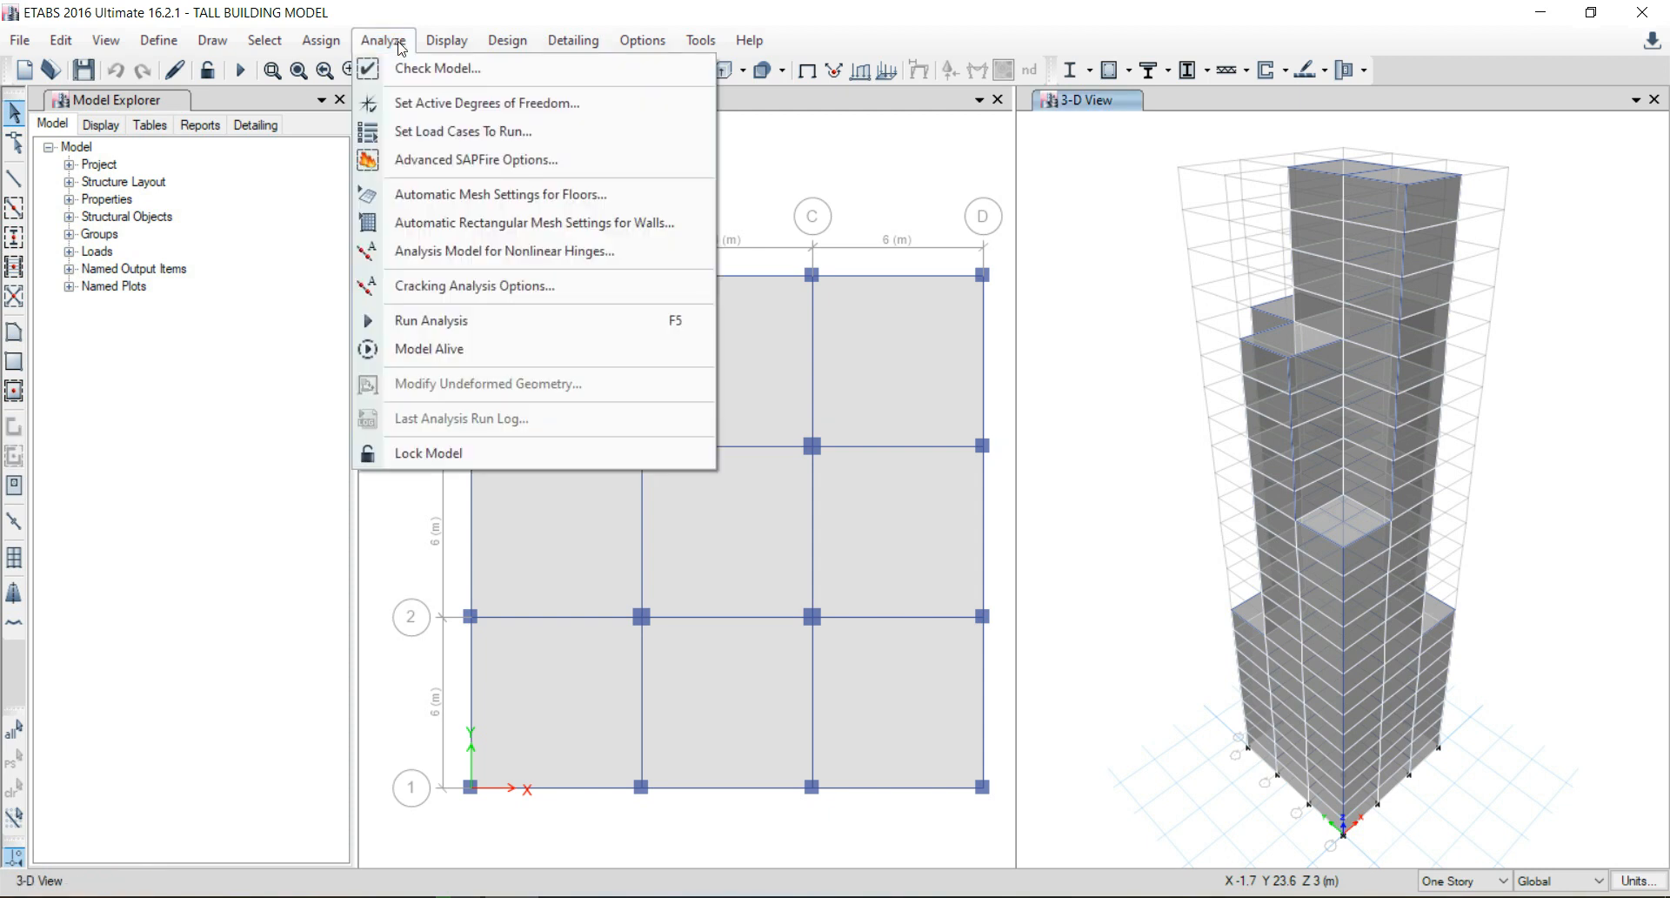
left_click(445, 132)
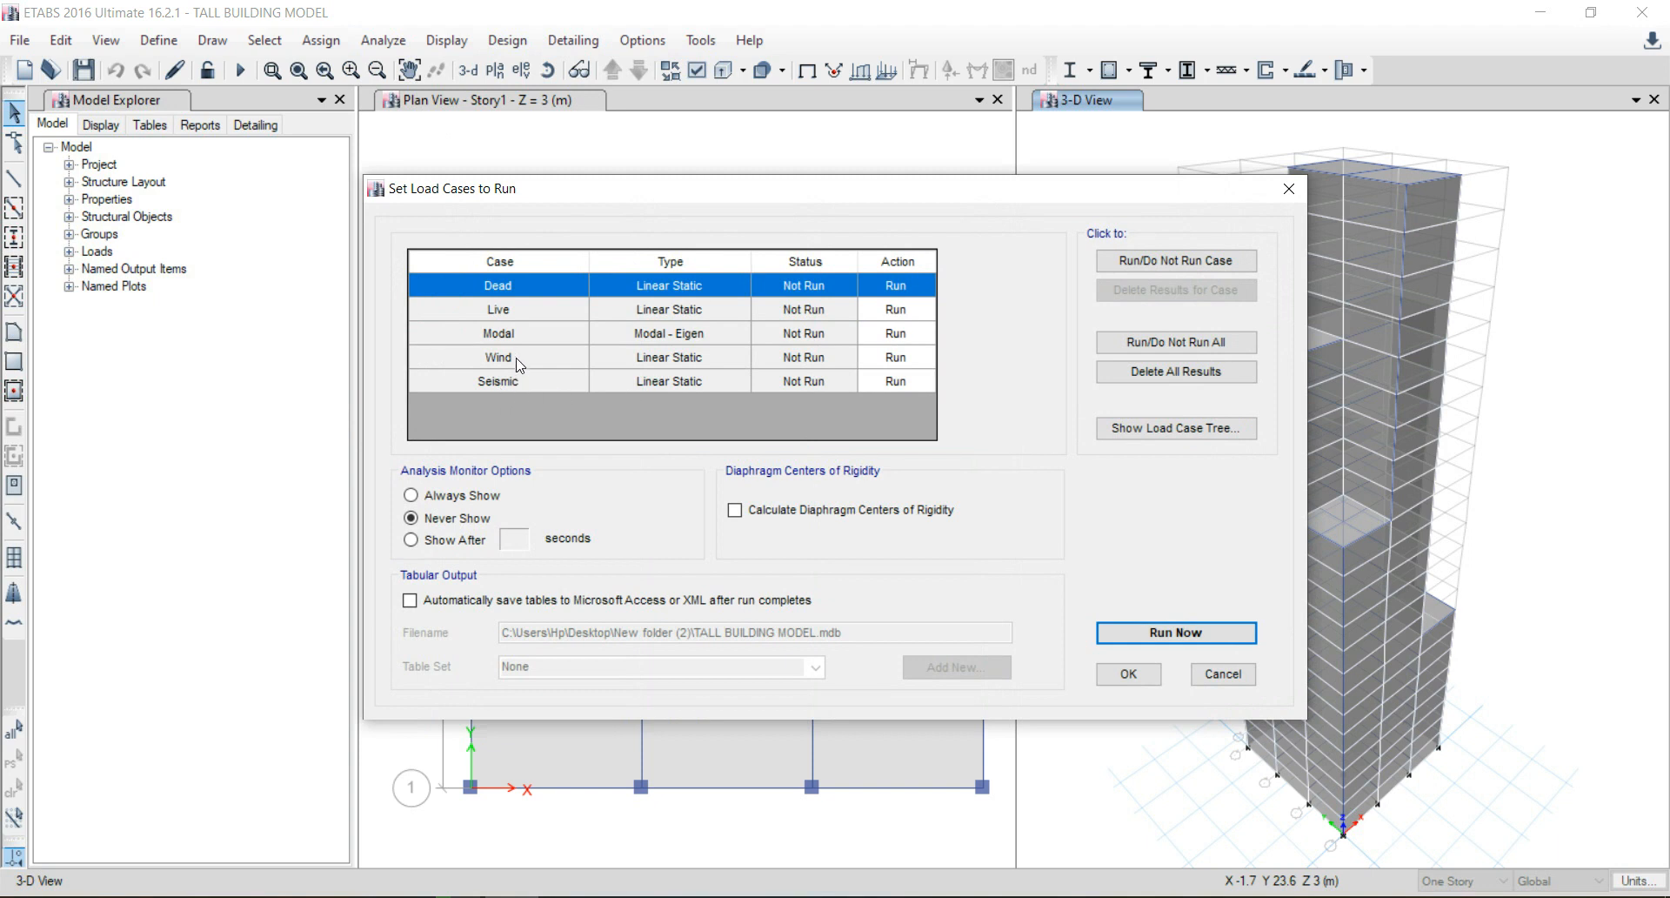
left_click(520, 358)
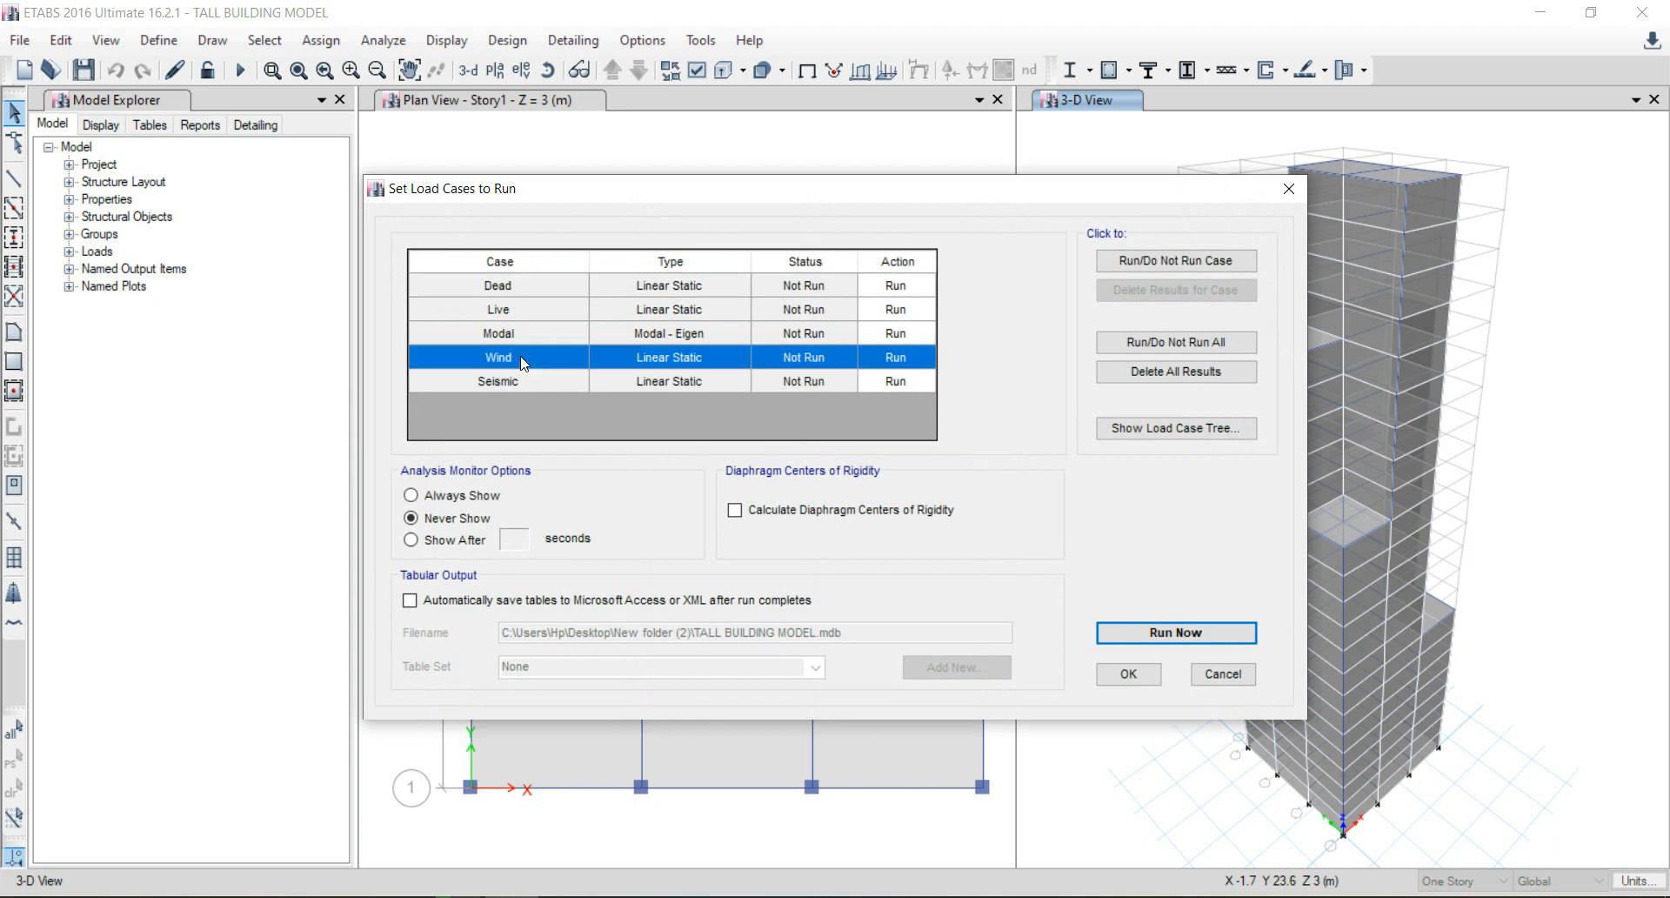
left_click(1156, 270)
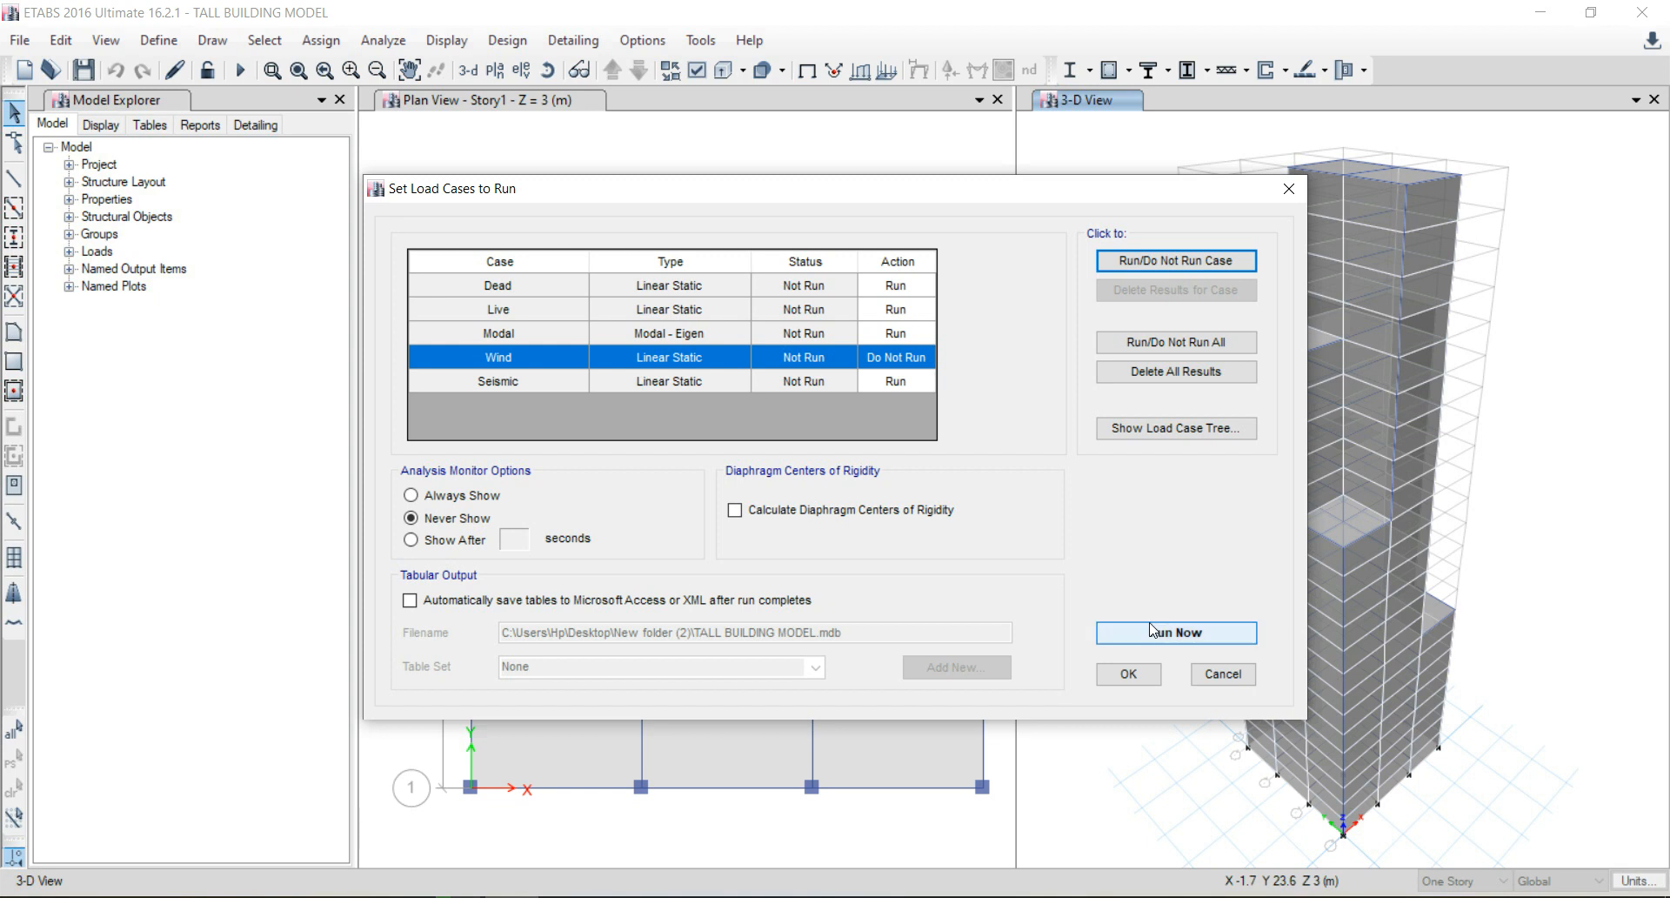
left_click(1174, 634)
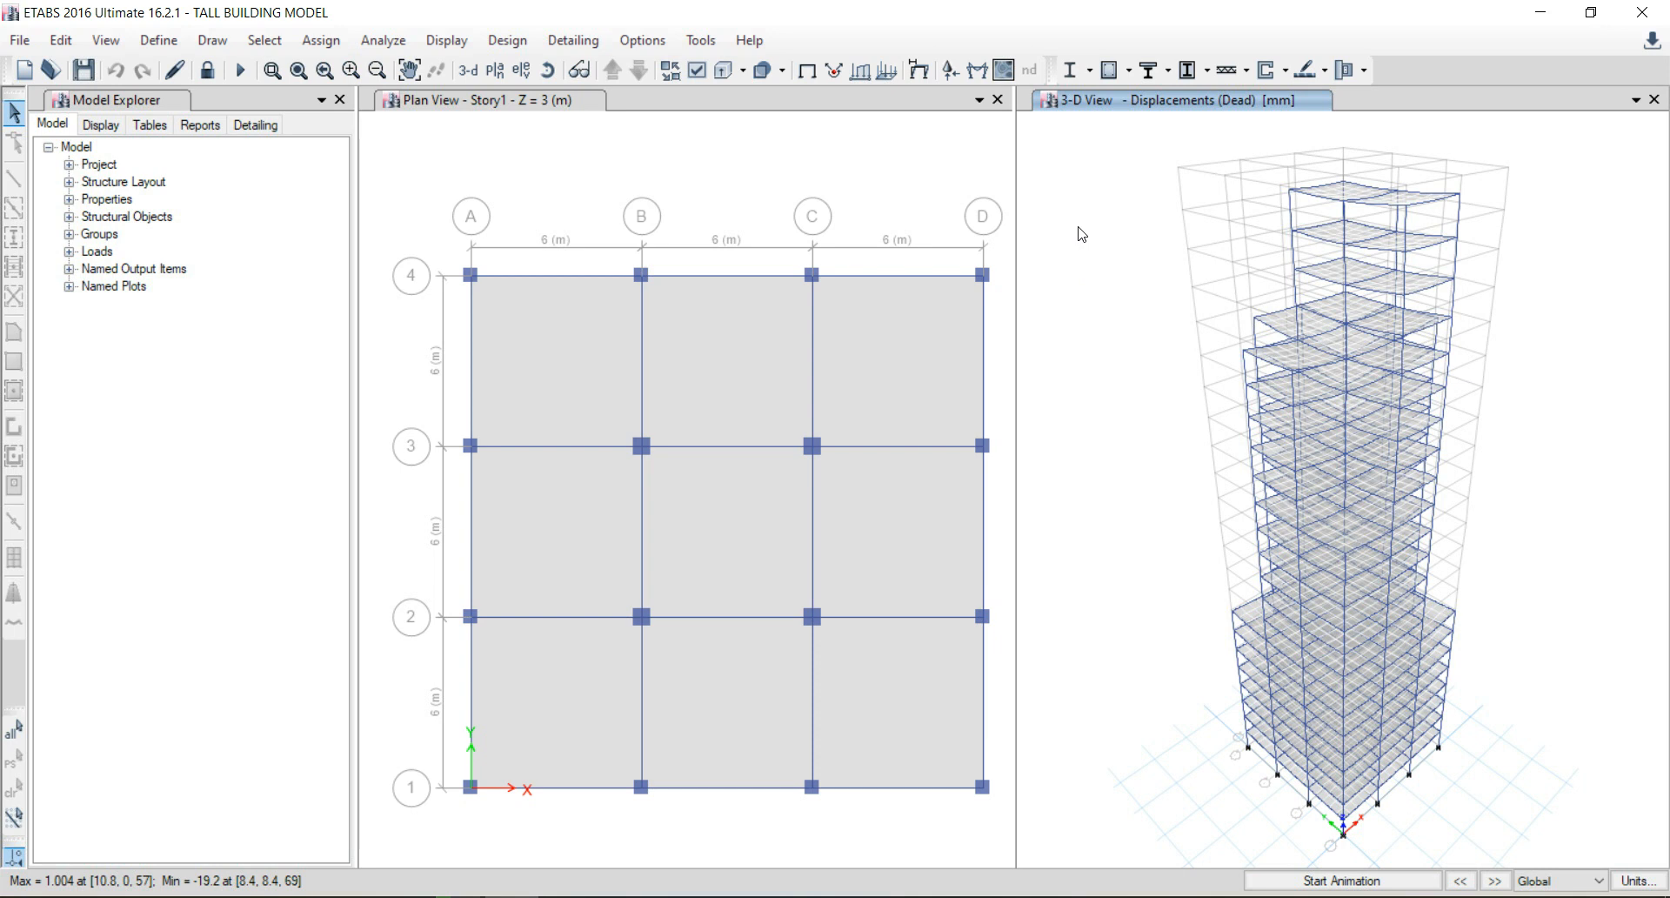
Check the concrete frame design preferences for IS 456:2000 and accept them.
left_click(507, 41)
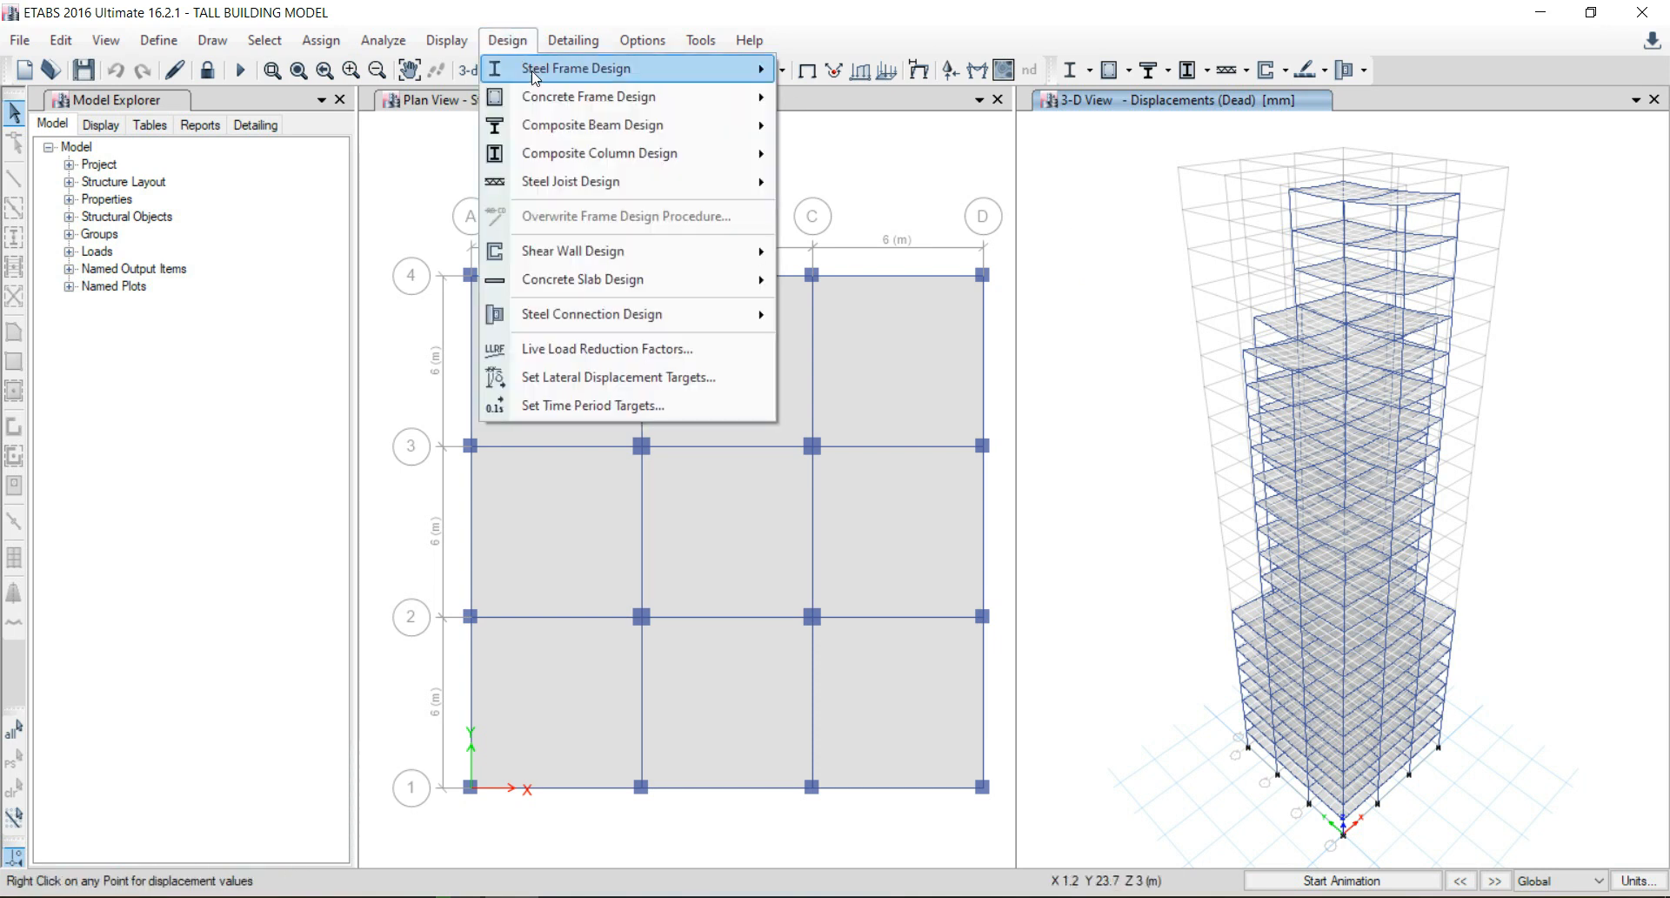
mouse_move(655, 111)
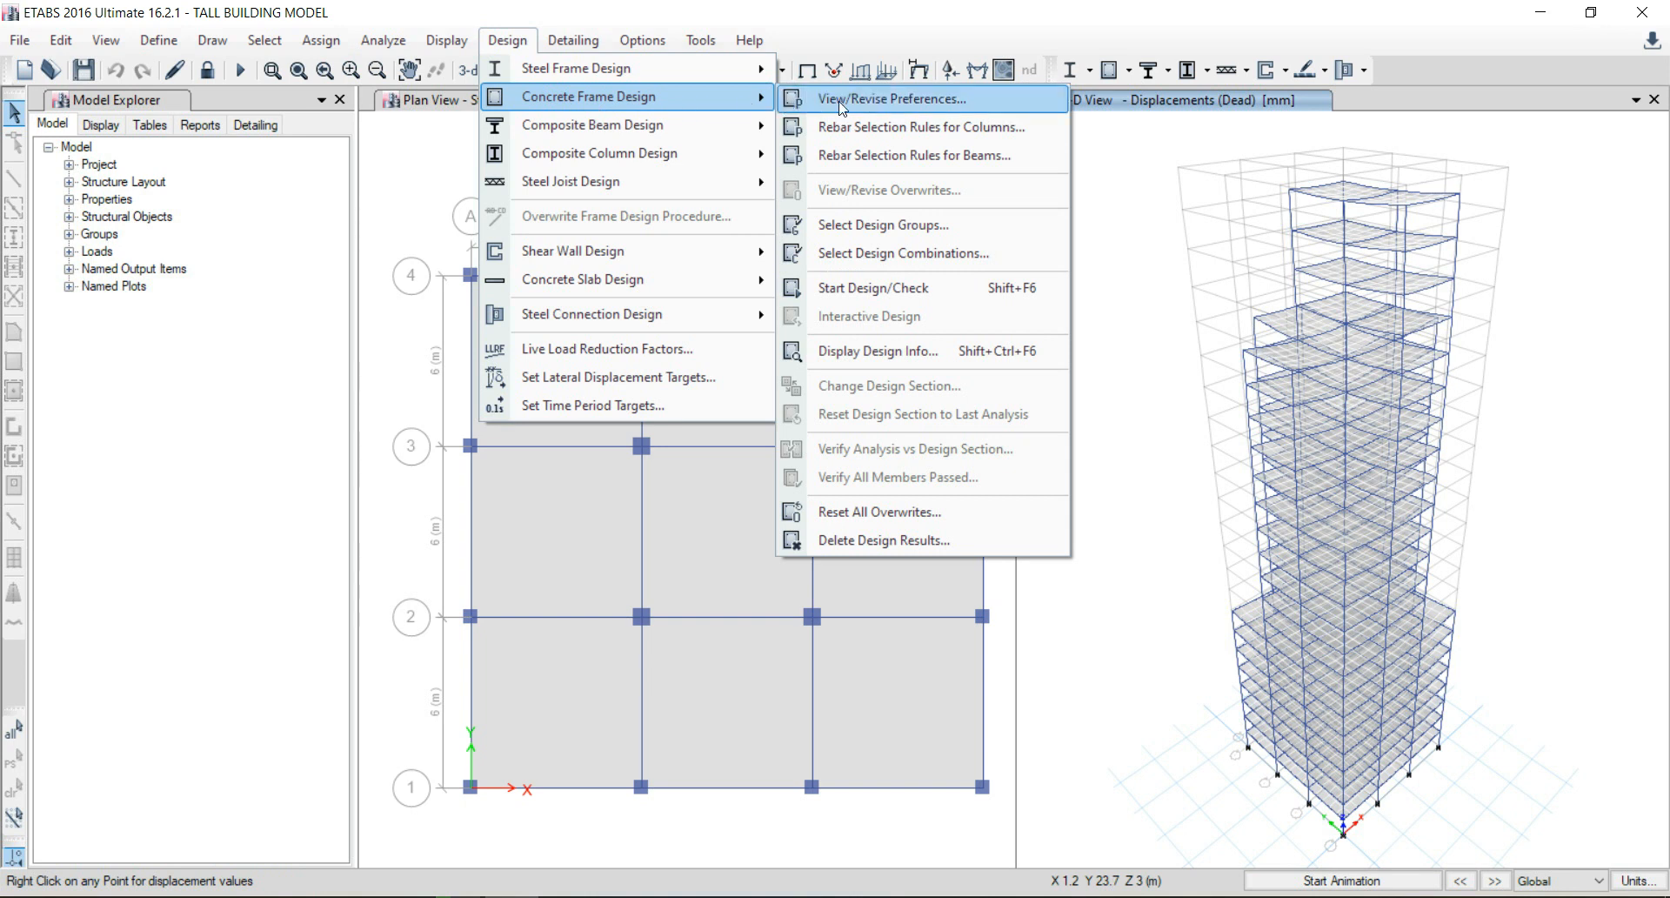
left_click(861, 102)
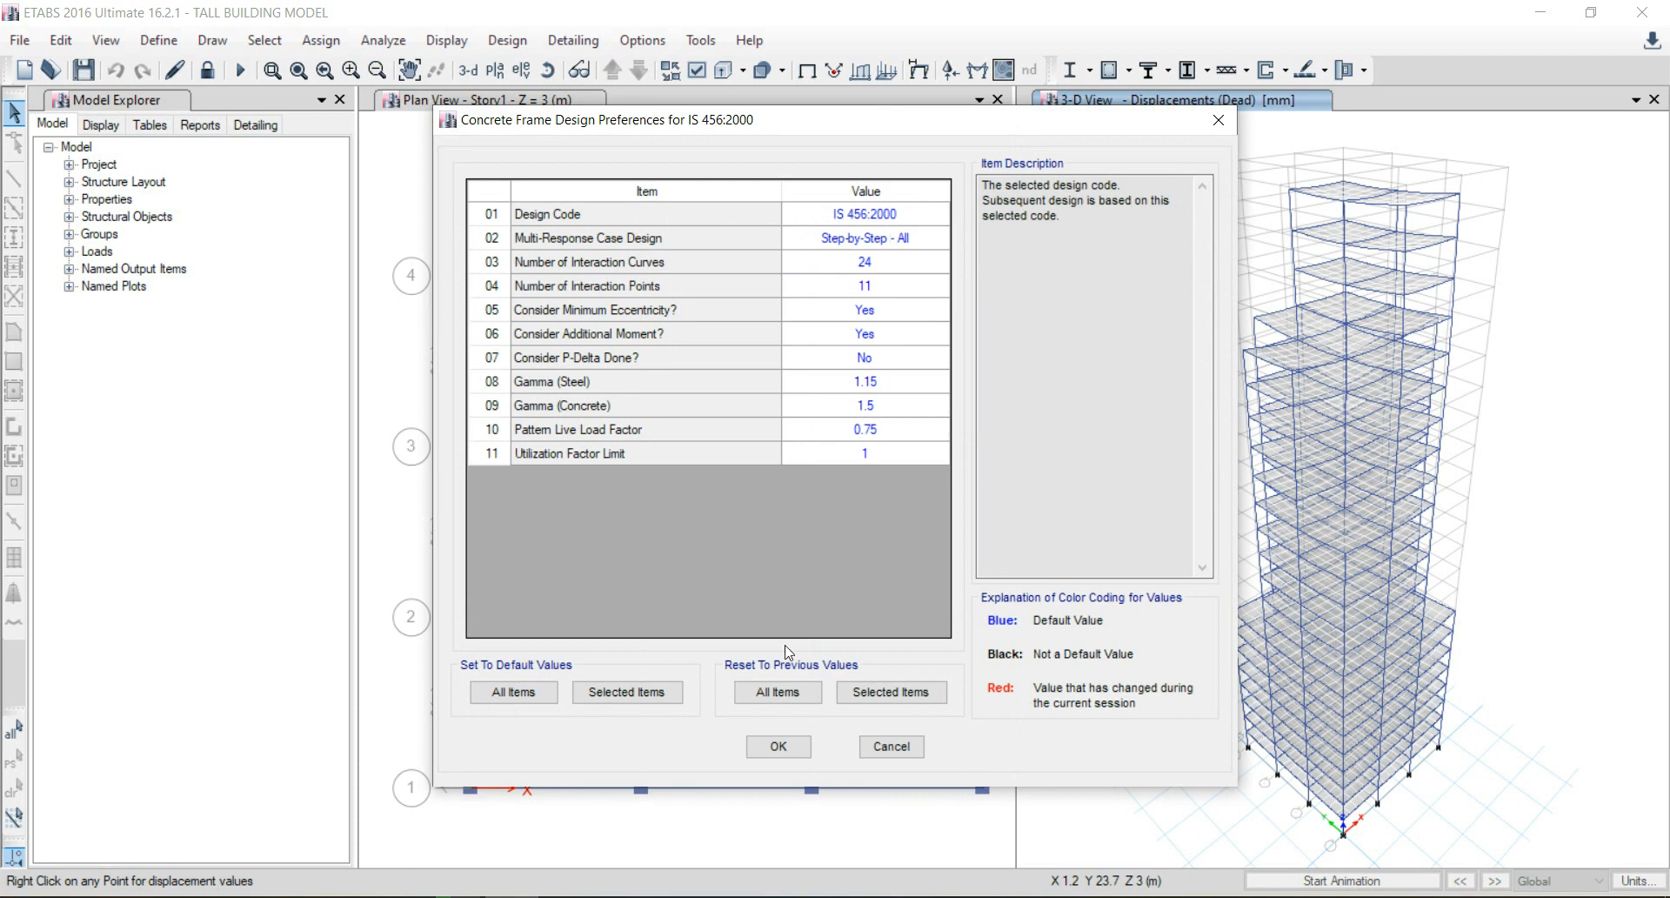
left_click(779, 746)
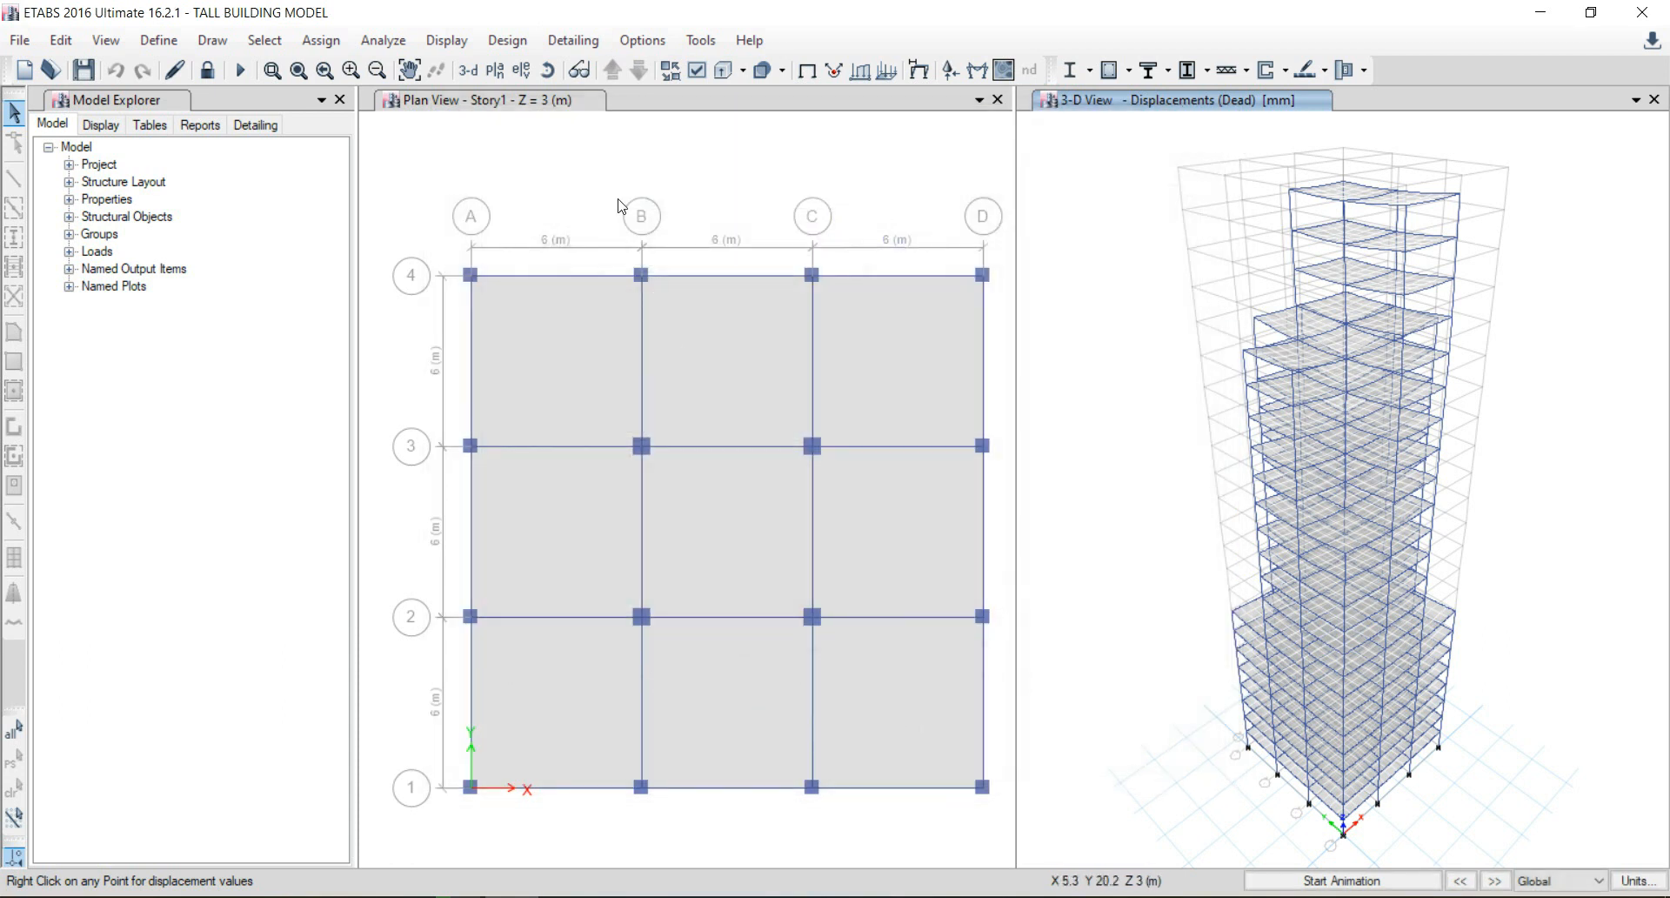
Start the concrete frame design check and agree to reiterate analysis and design for frames whose sections differ.
left_click(511, 39)
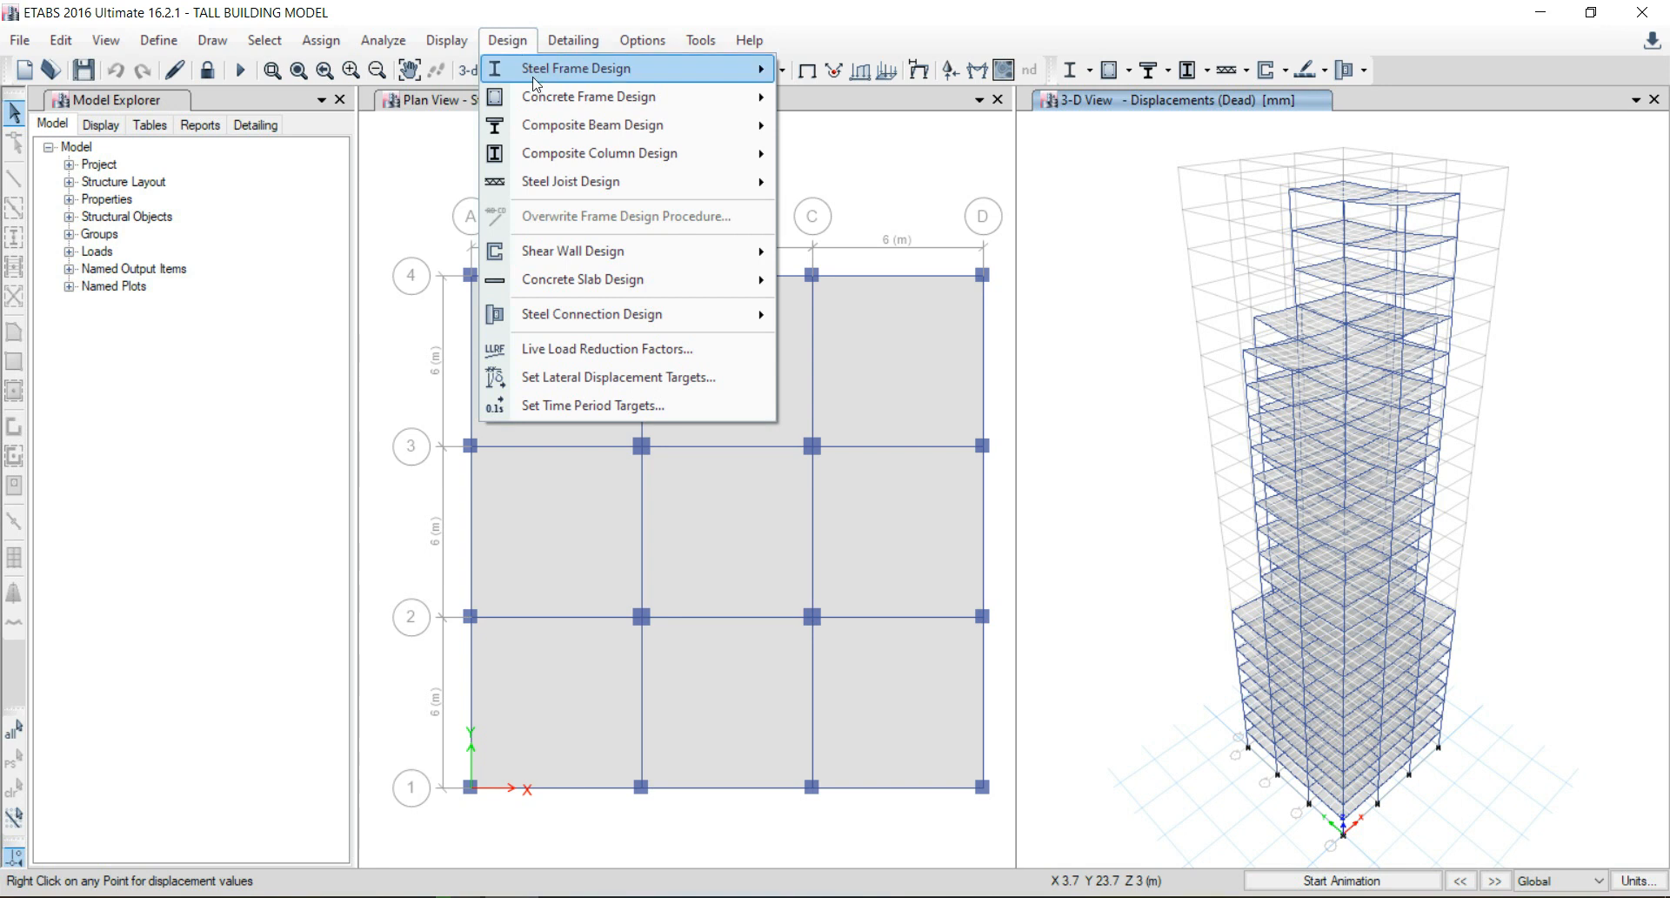
mouse_move(635, 104)
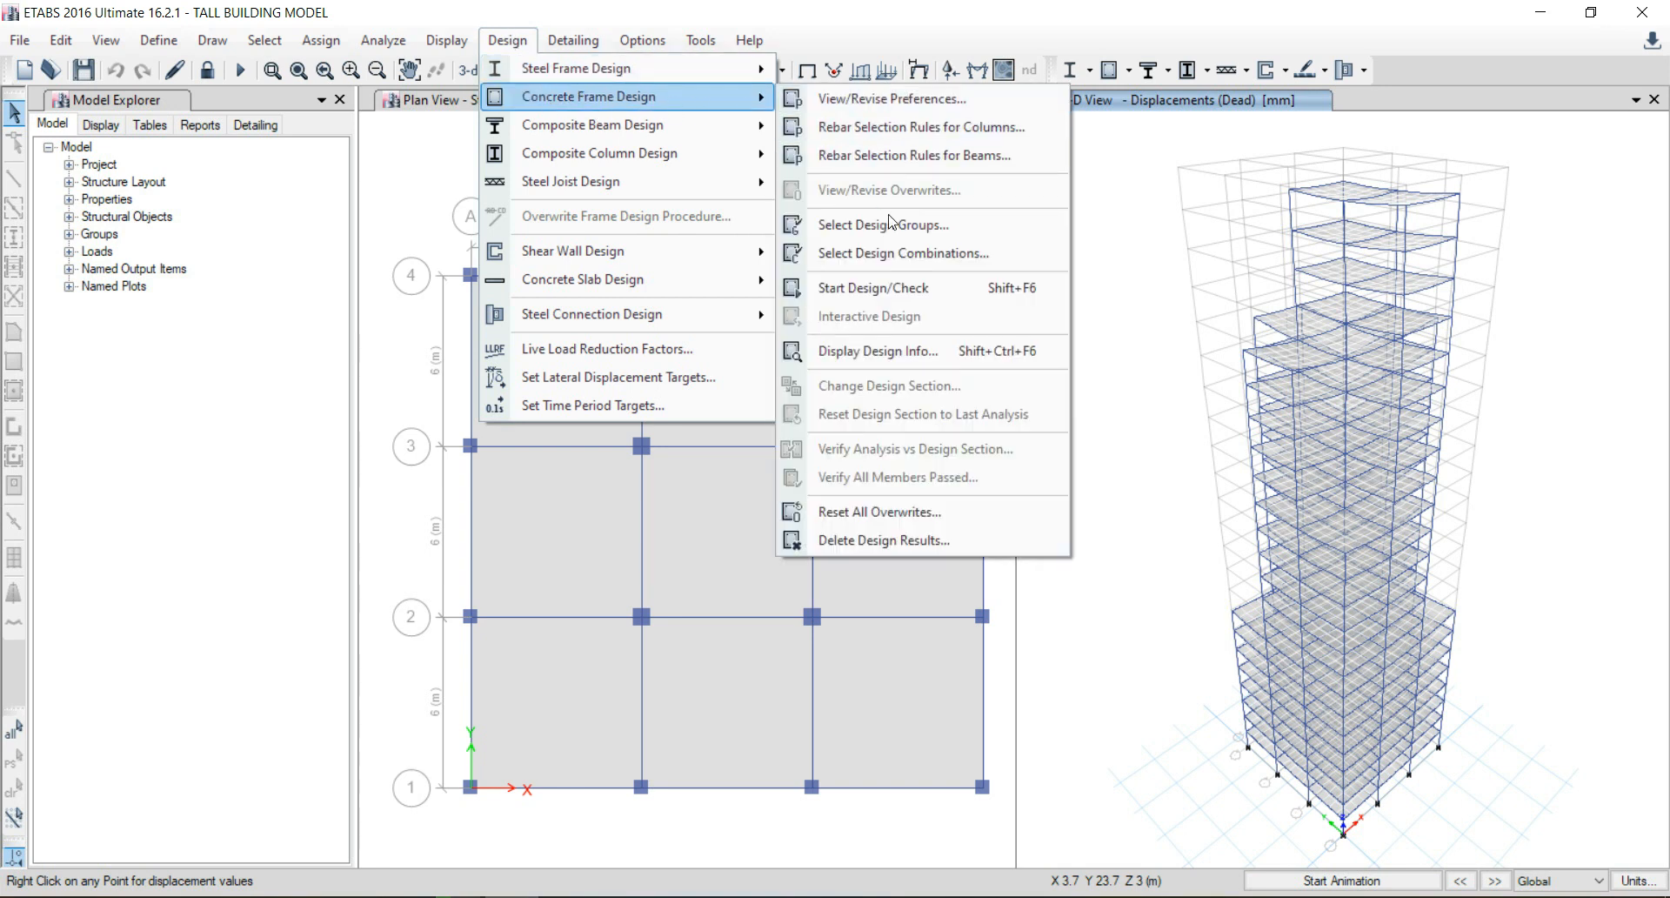
left_click(913, 292)
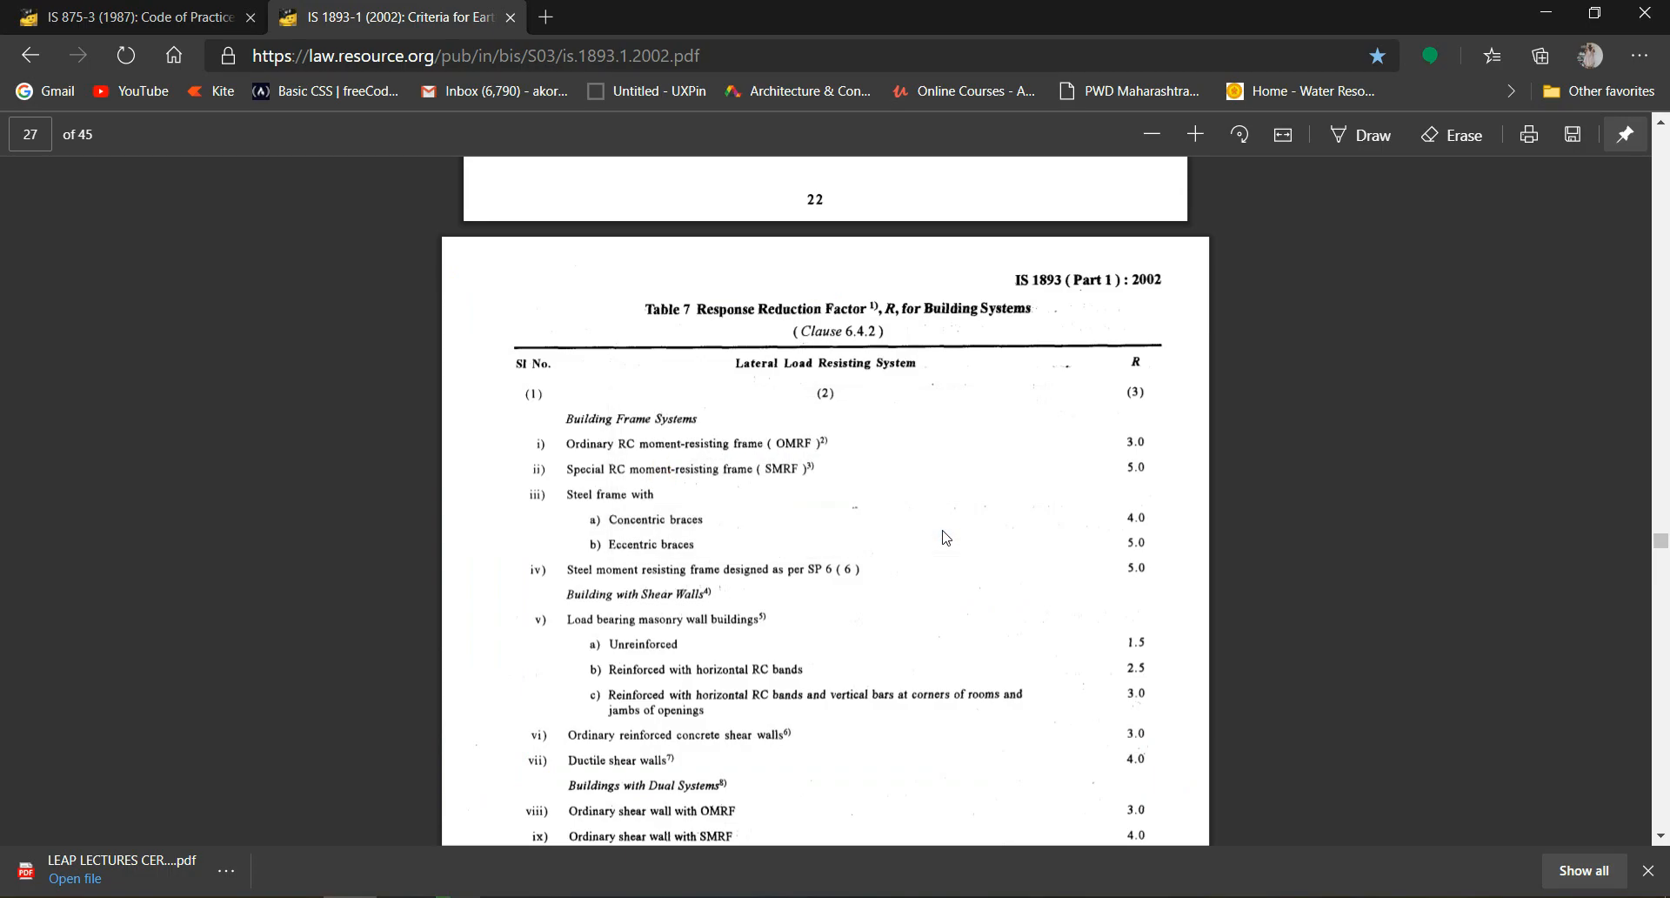
left_click(941, 531)
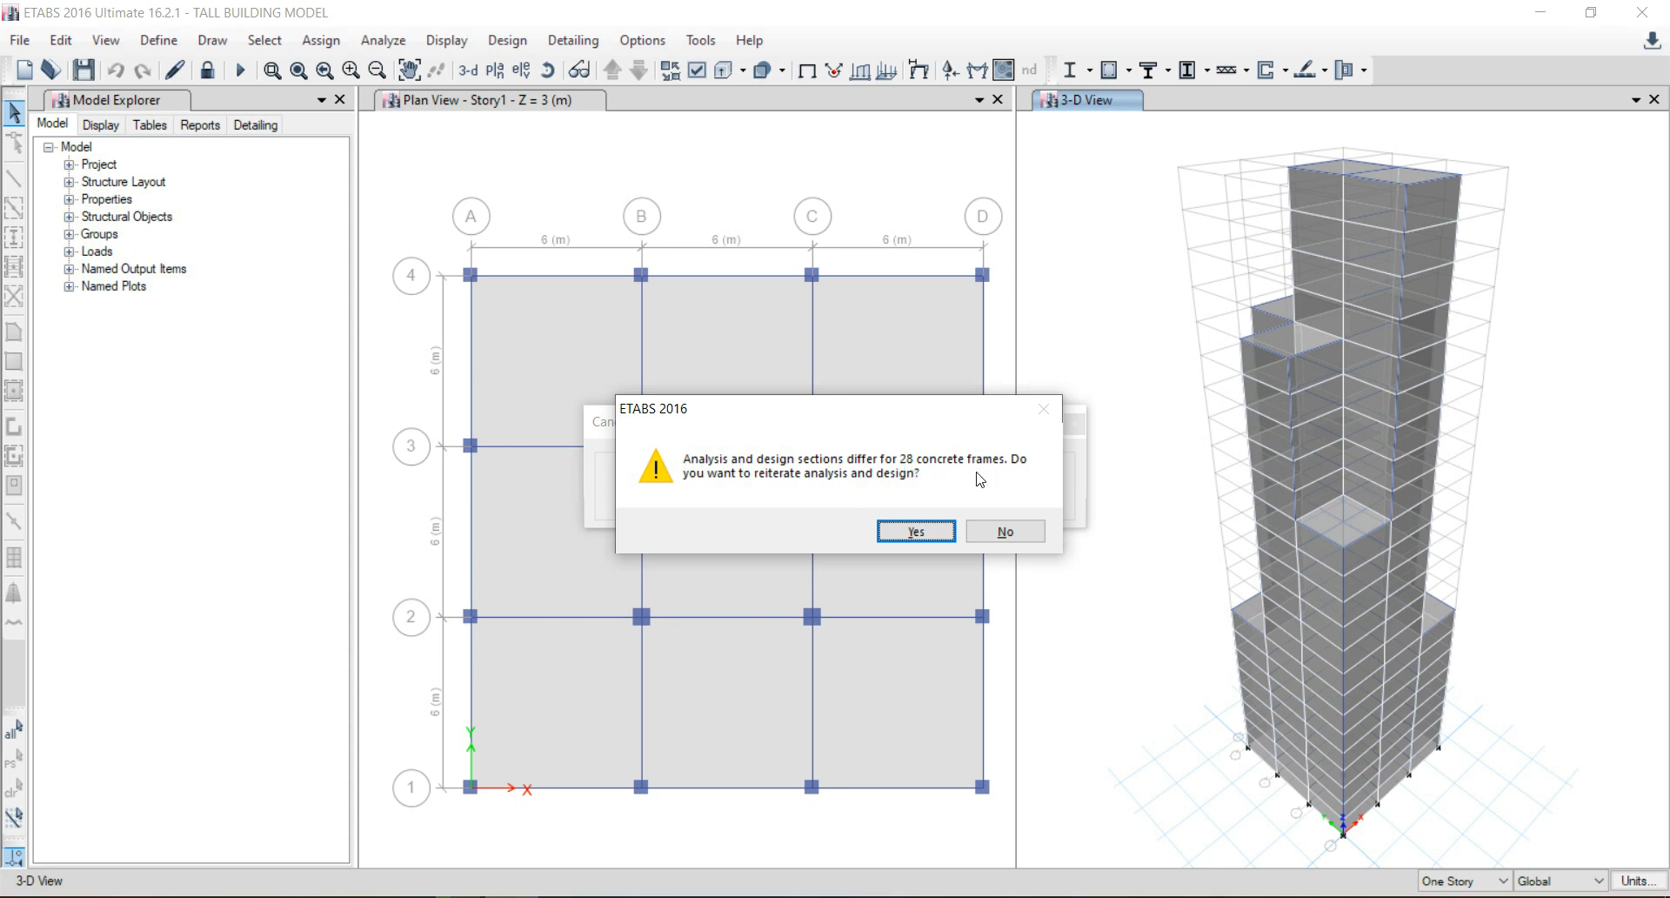
left_click(916, 531)
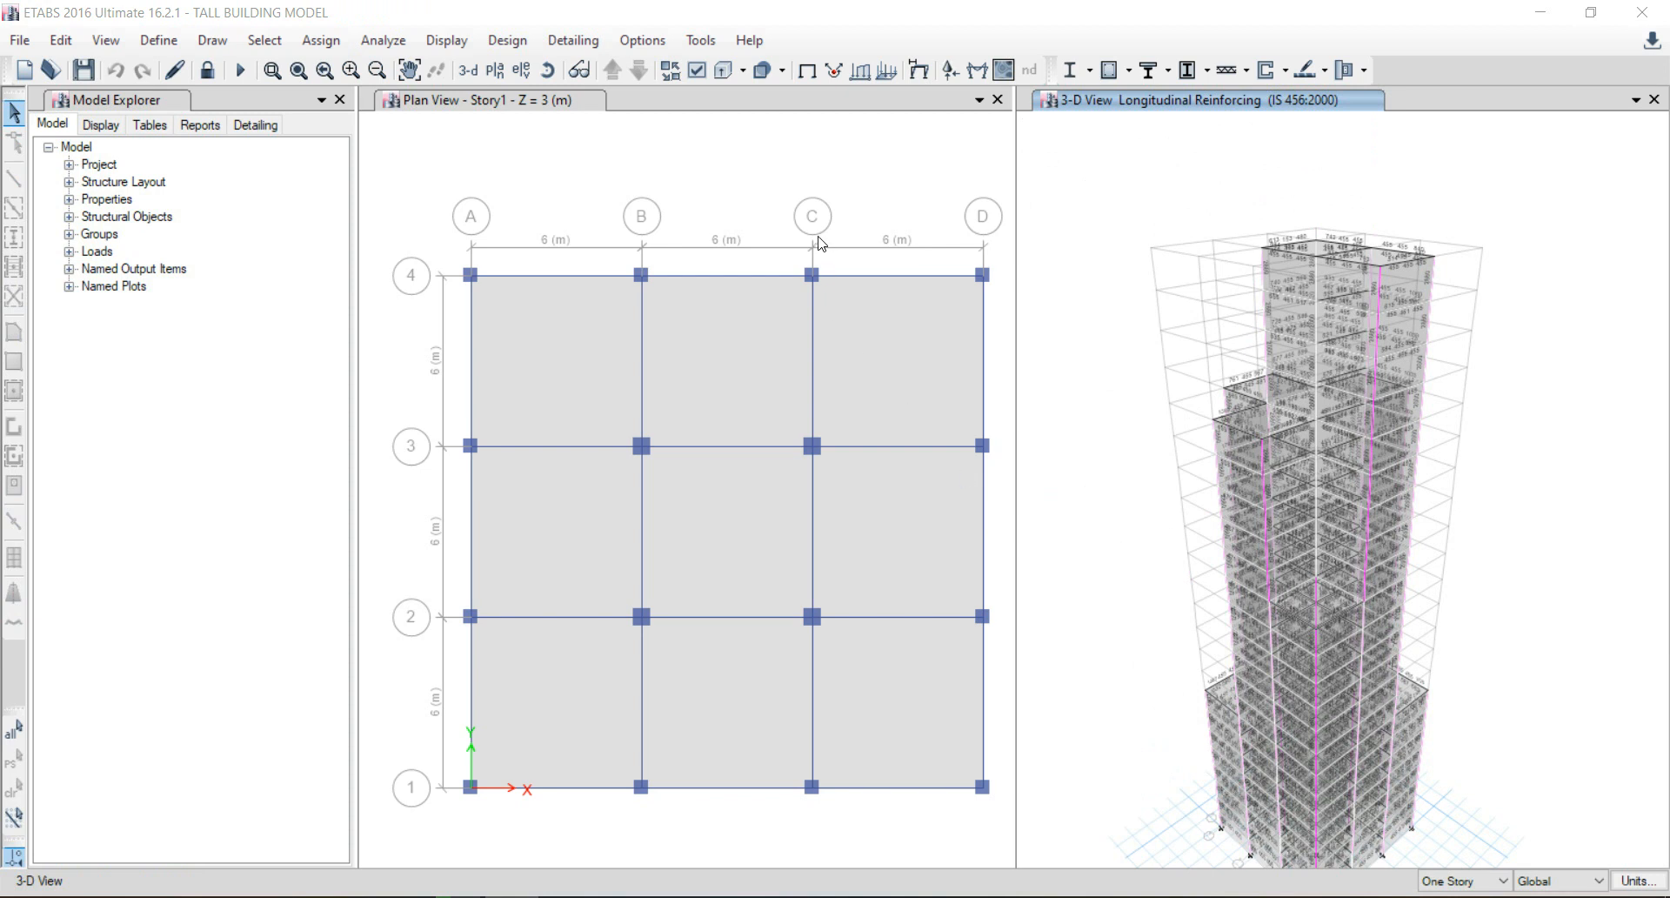
Generate the detailing for the model and view the Story23 floor framing plan.
left_click(573, 40)
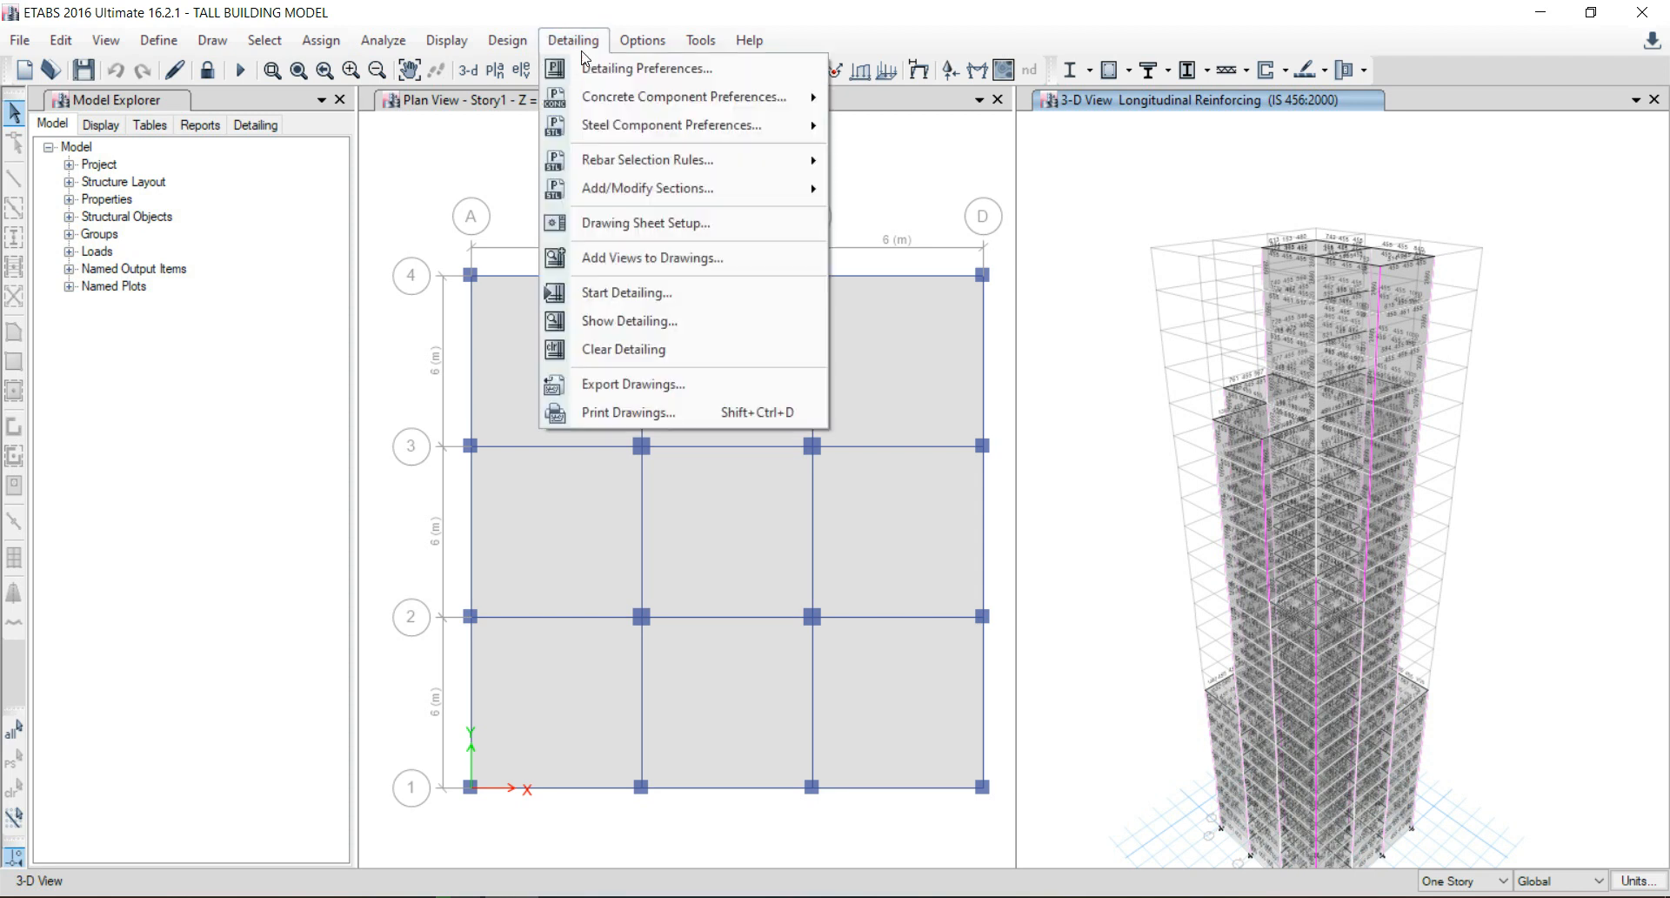
left_click(698, 289)
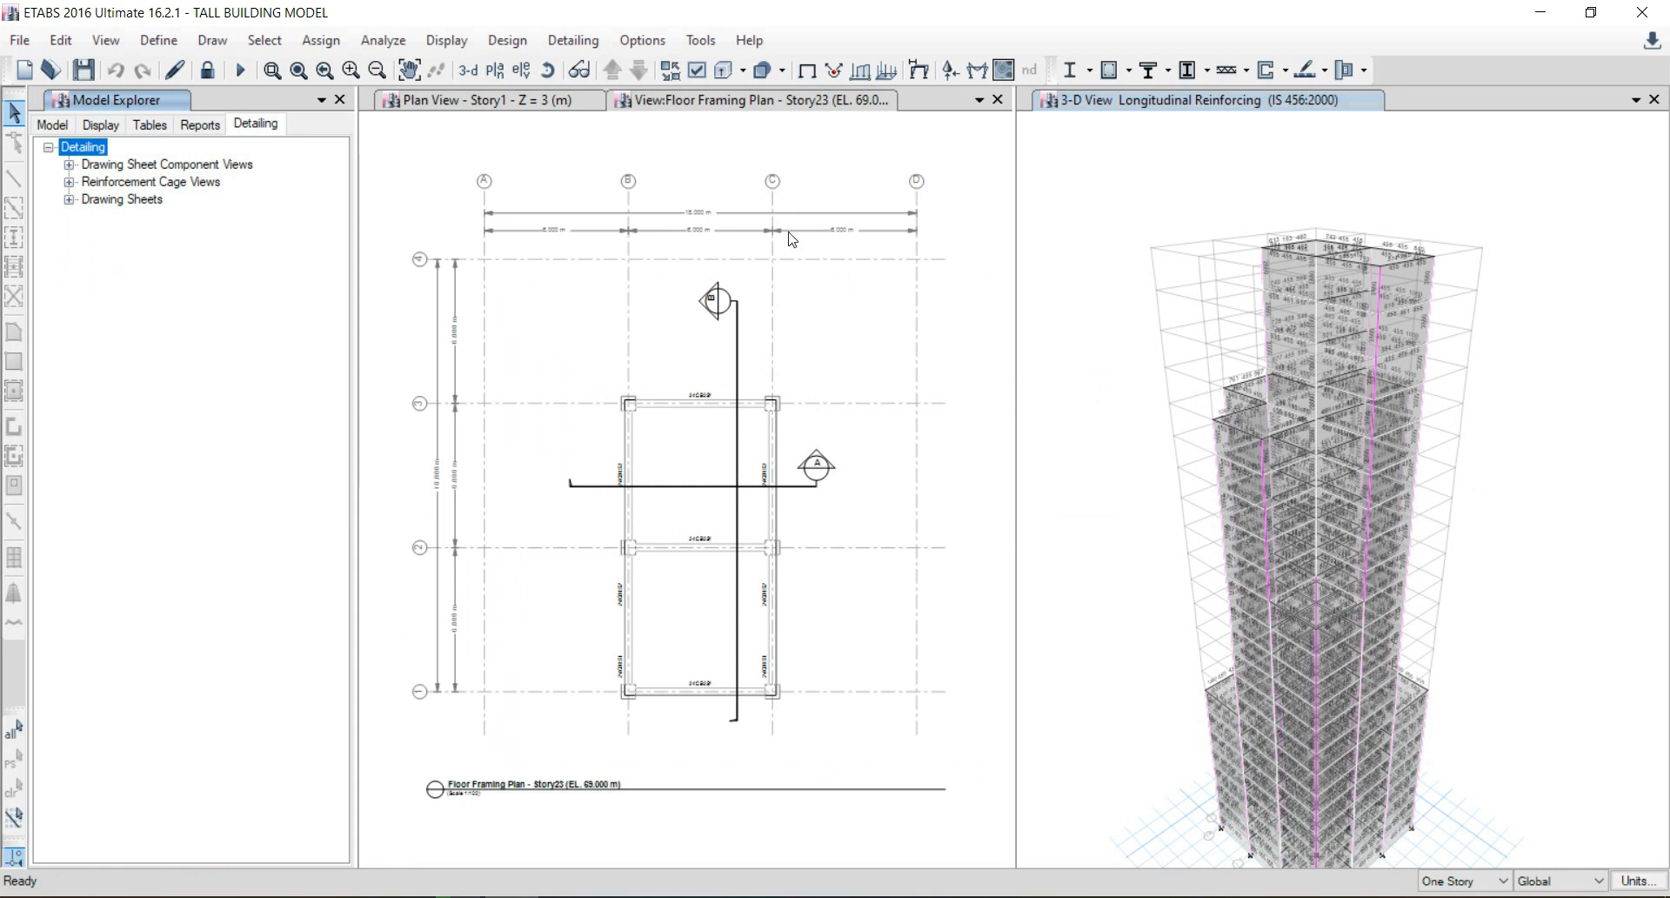
scroll(703, 540, "up", 2)
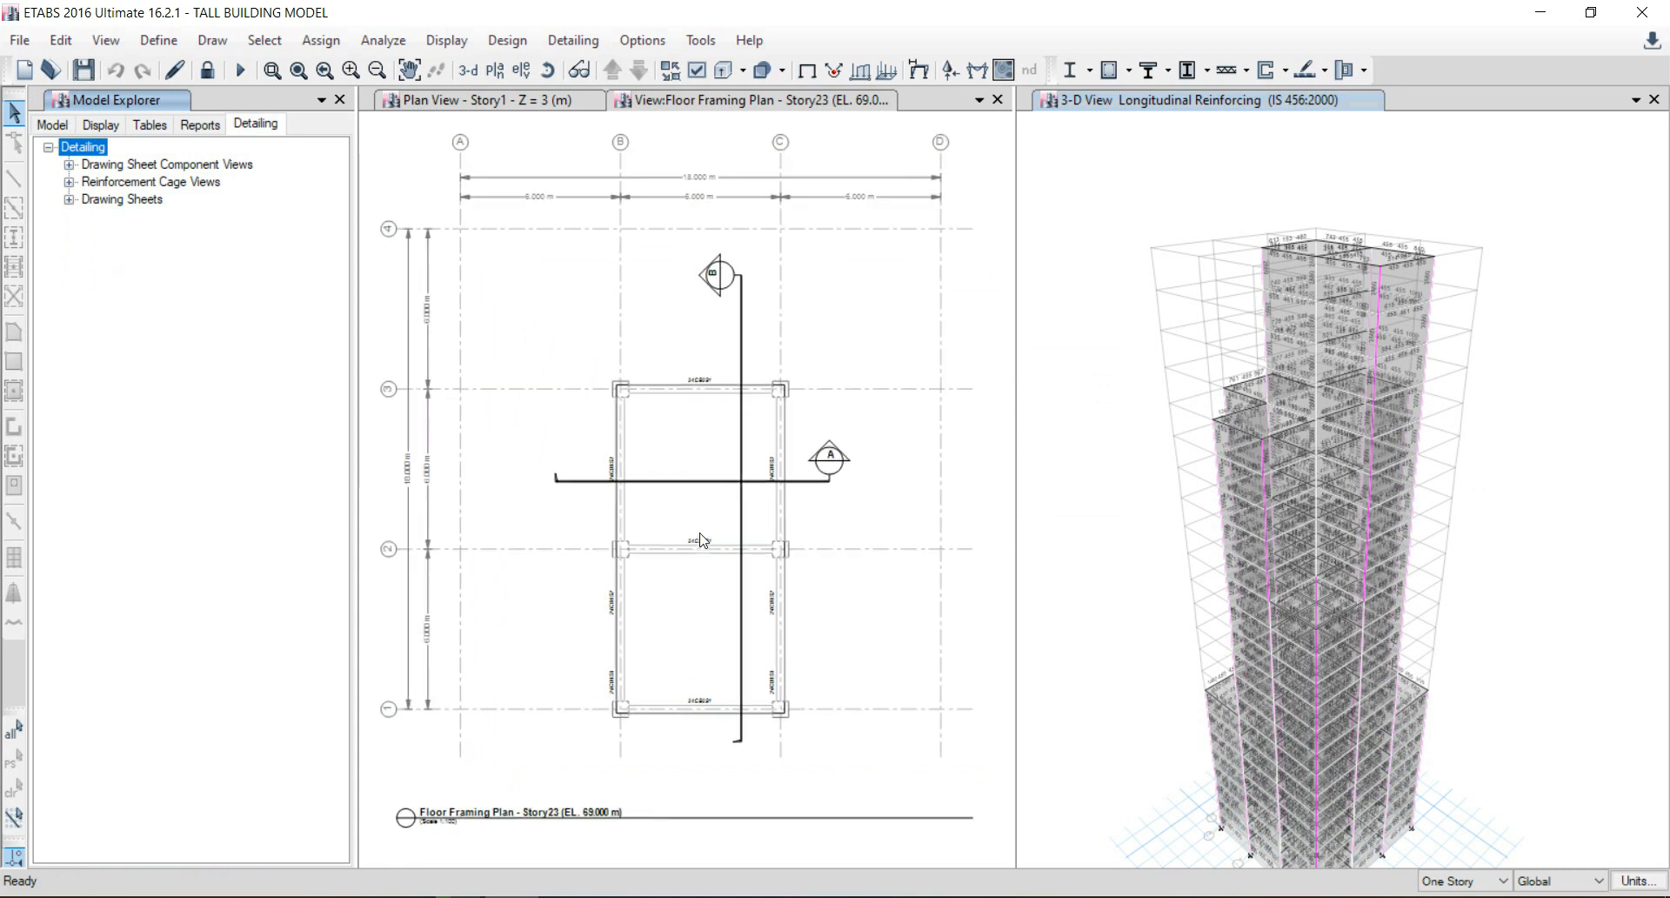
scroll(702, 539, "down", 1)
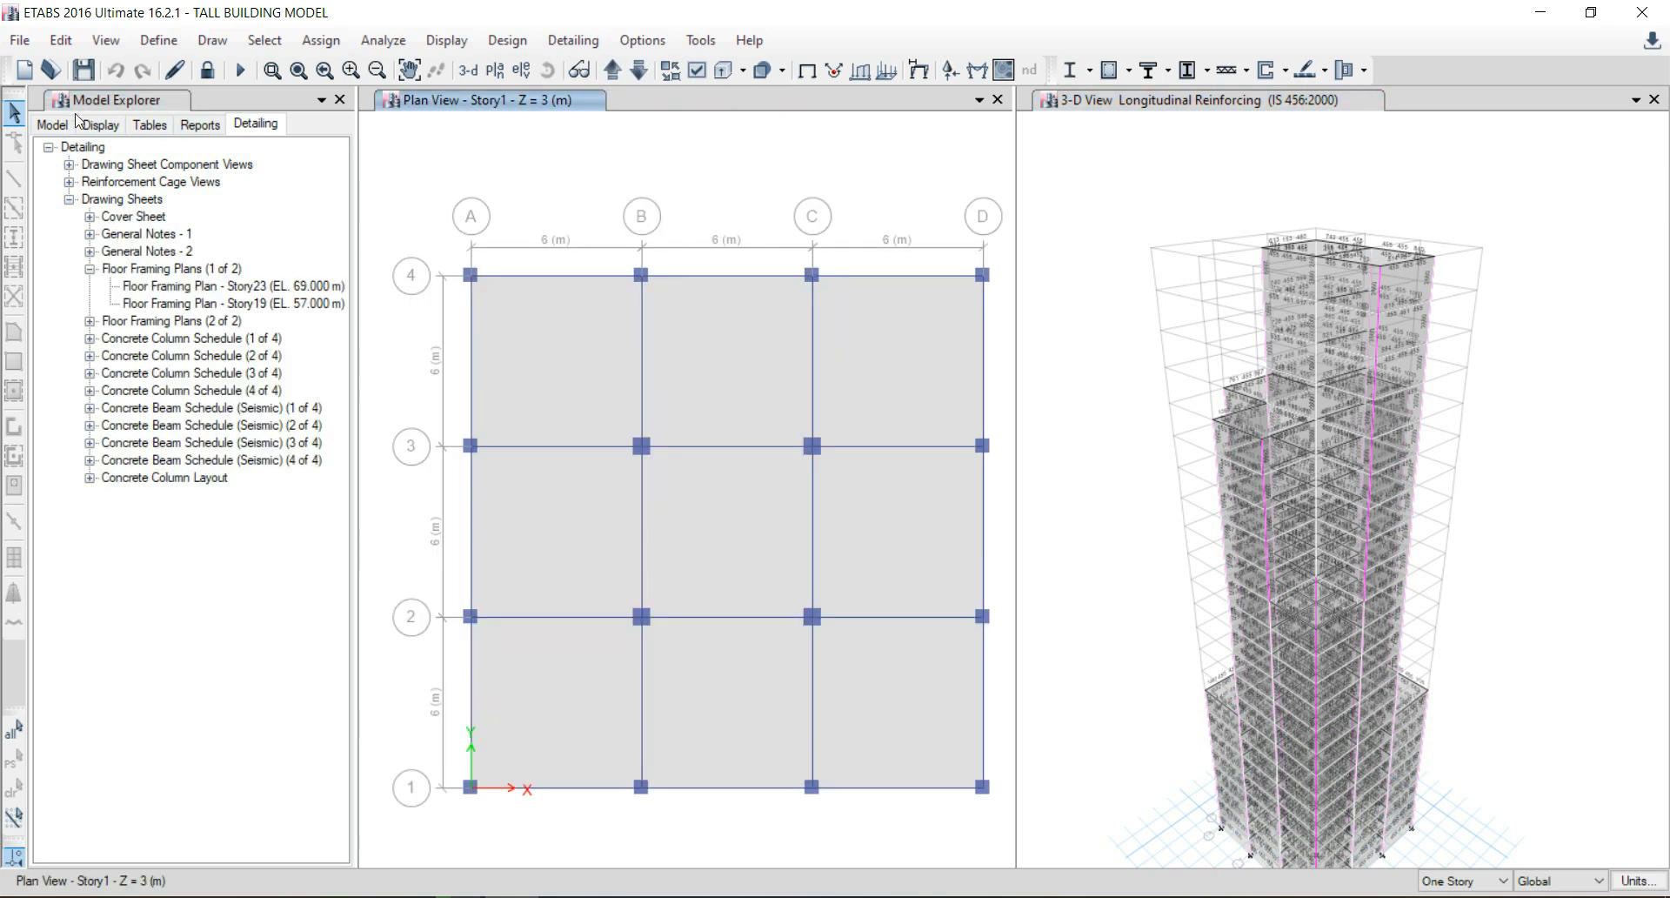
Examine the Story23 and Story19 floor framing plans on the first Floor Framing Plans drawing sheet, close it and return to the model tree.
left_click(261, 124)
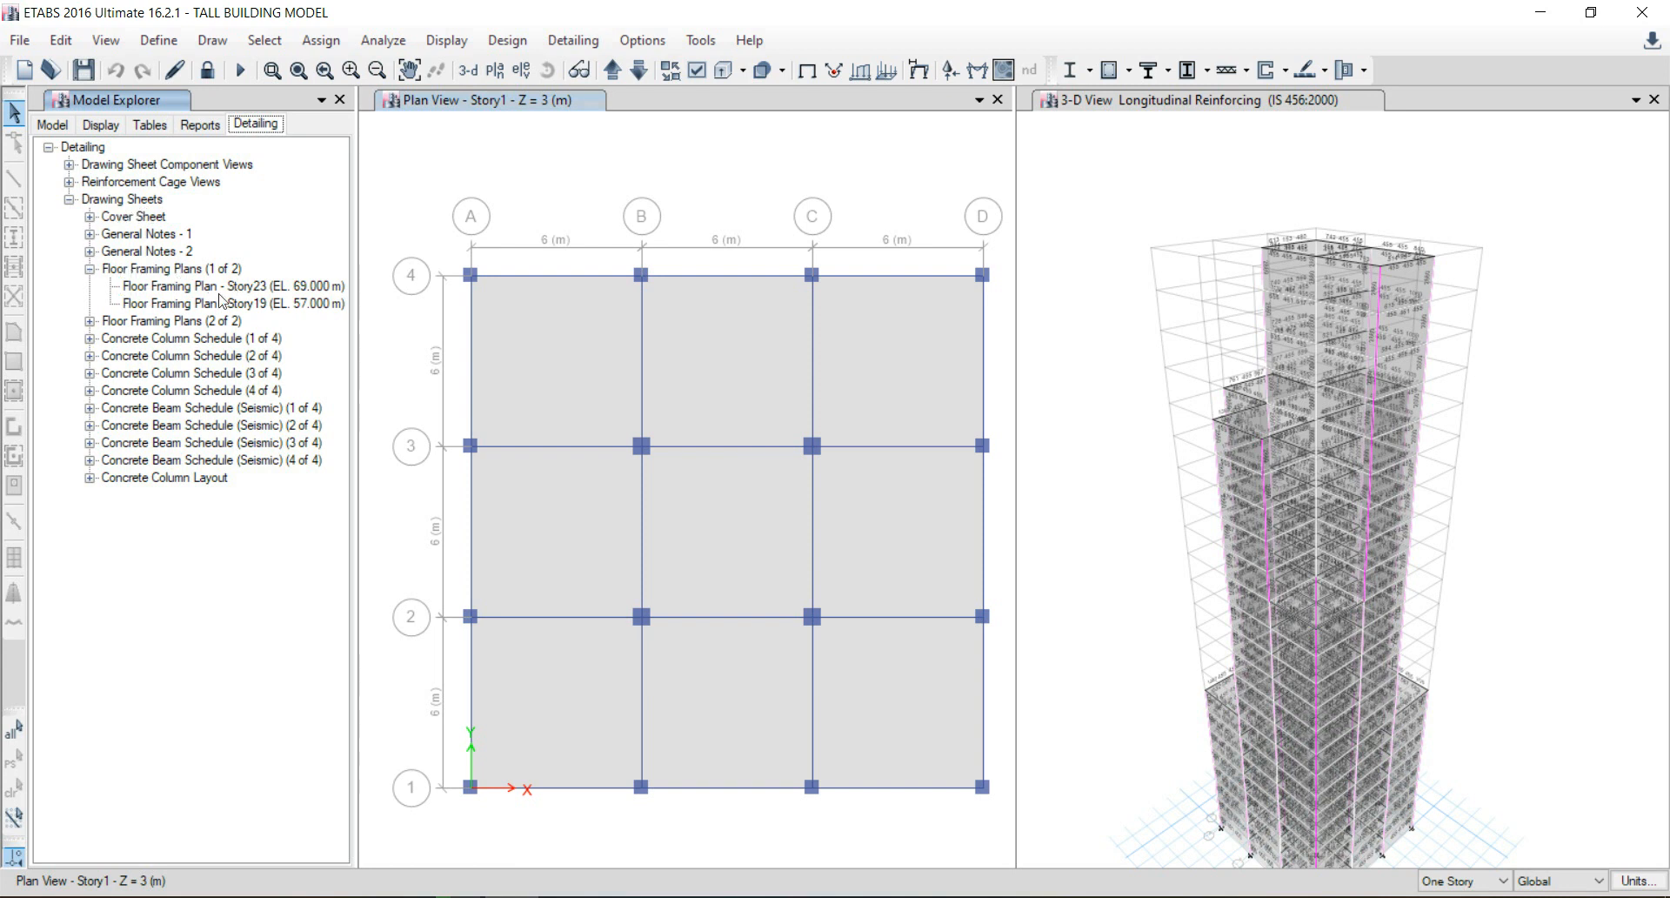
left_click(275, 289)
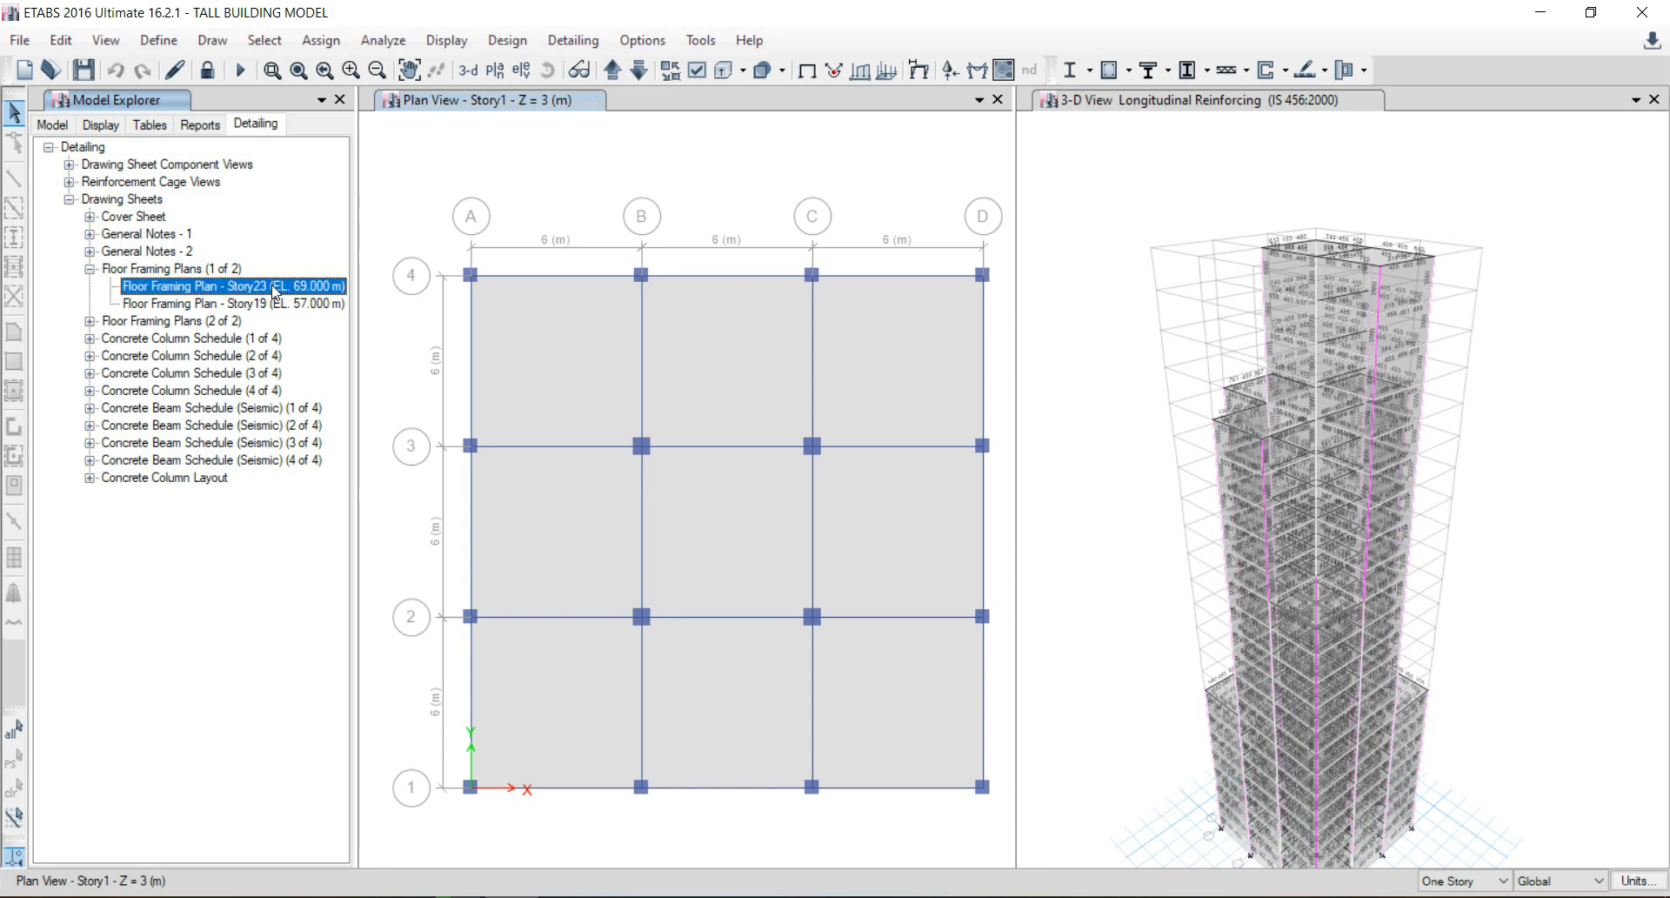
double_click(275, 289)
scroll(497, 389, "up", 4)
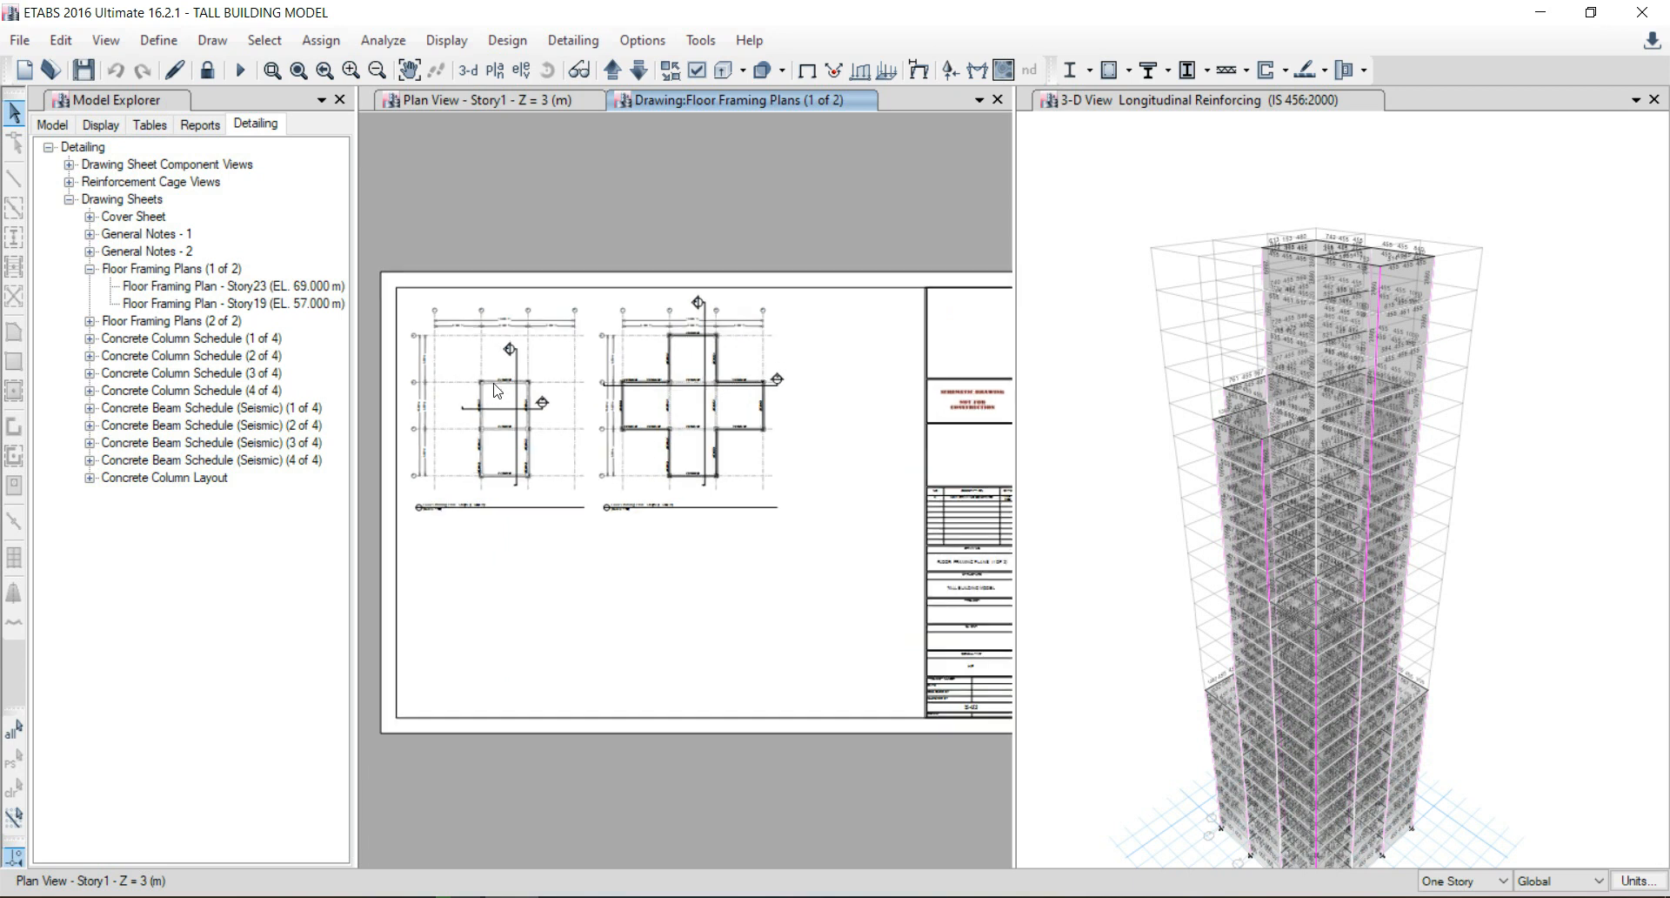
scroll(498, 392, "up", 4)
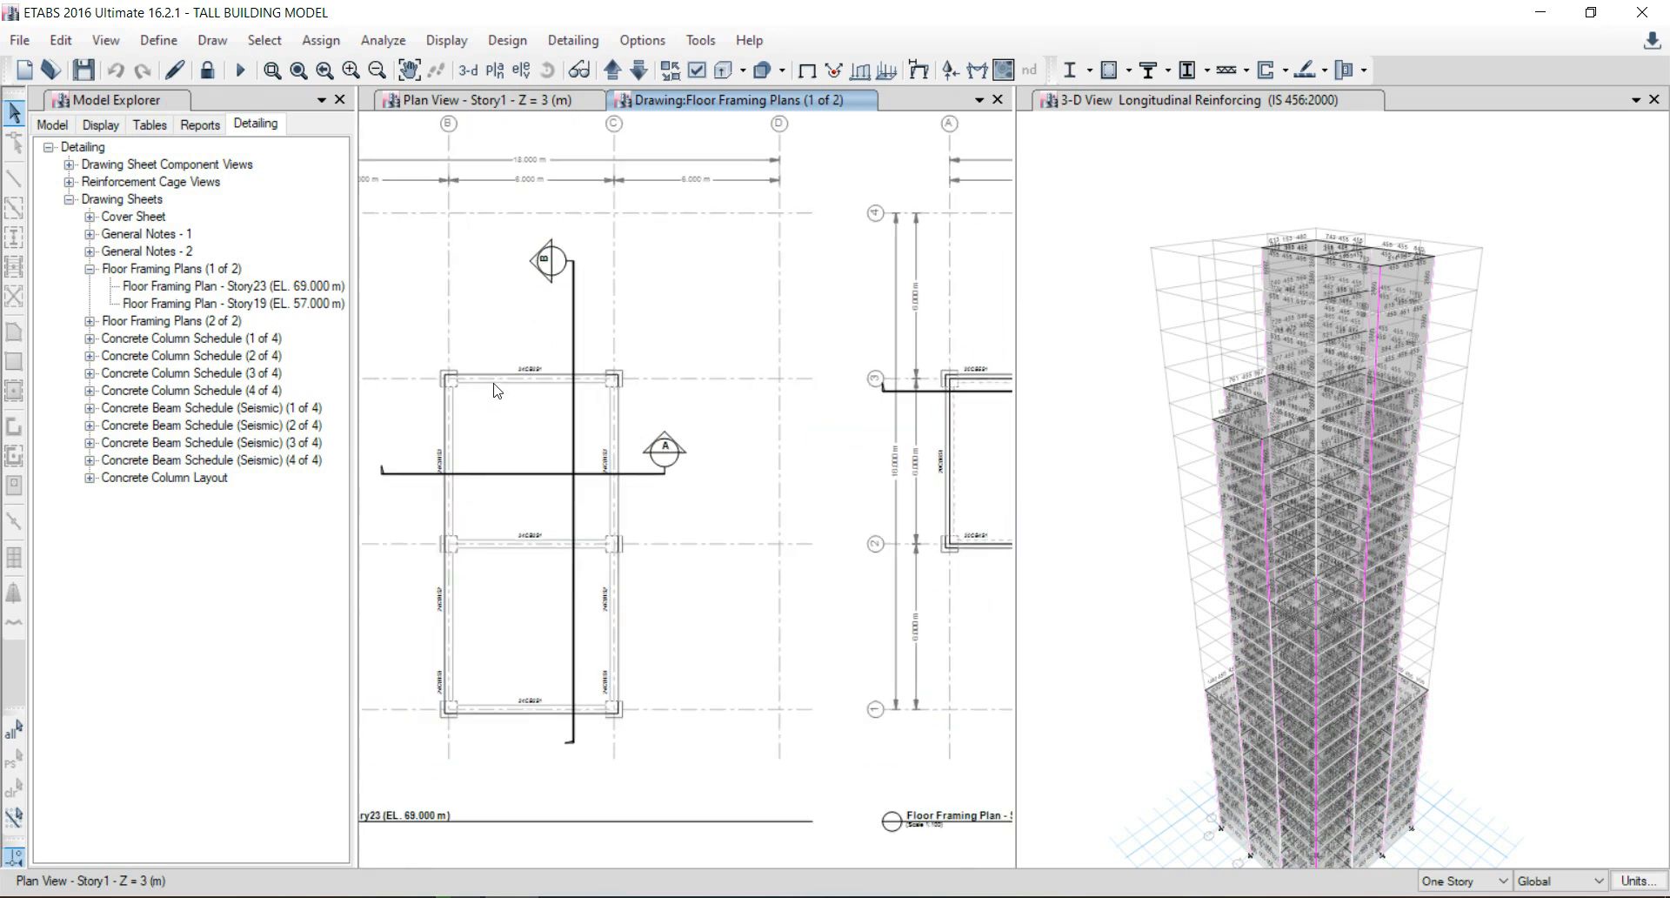
scroll(498, 393, "down", 5)
scroll(801, 367, "up", 5)
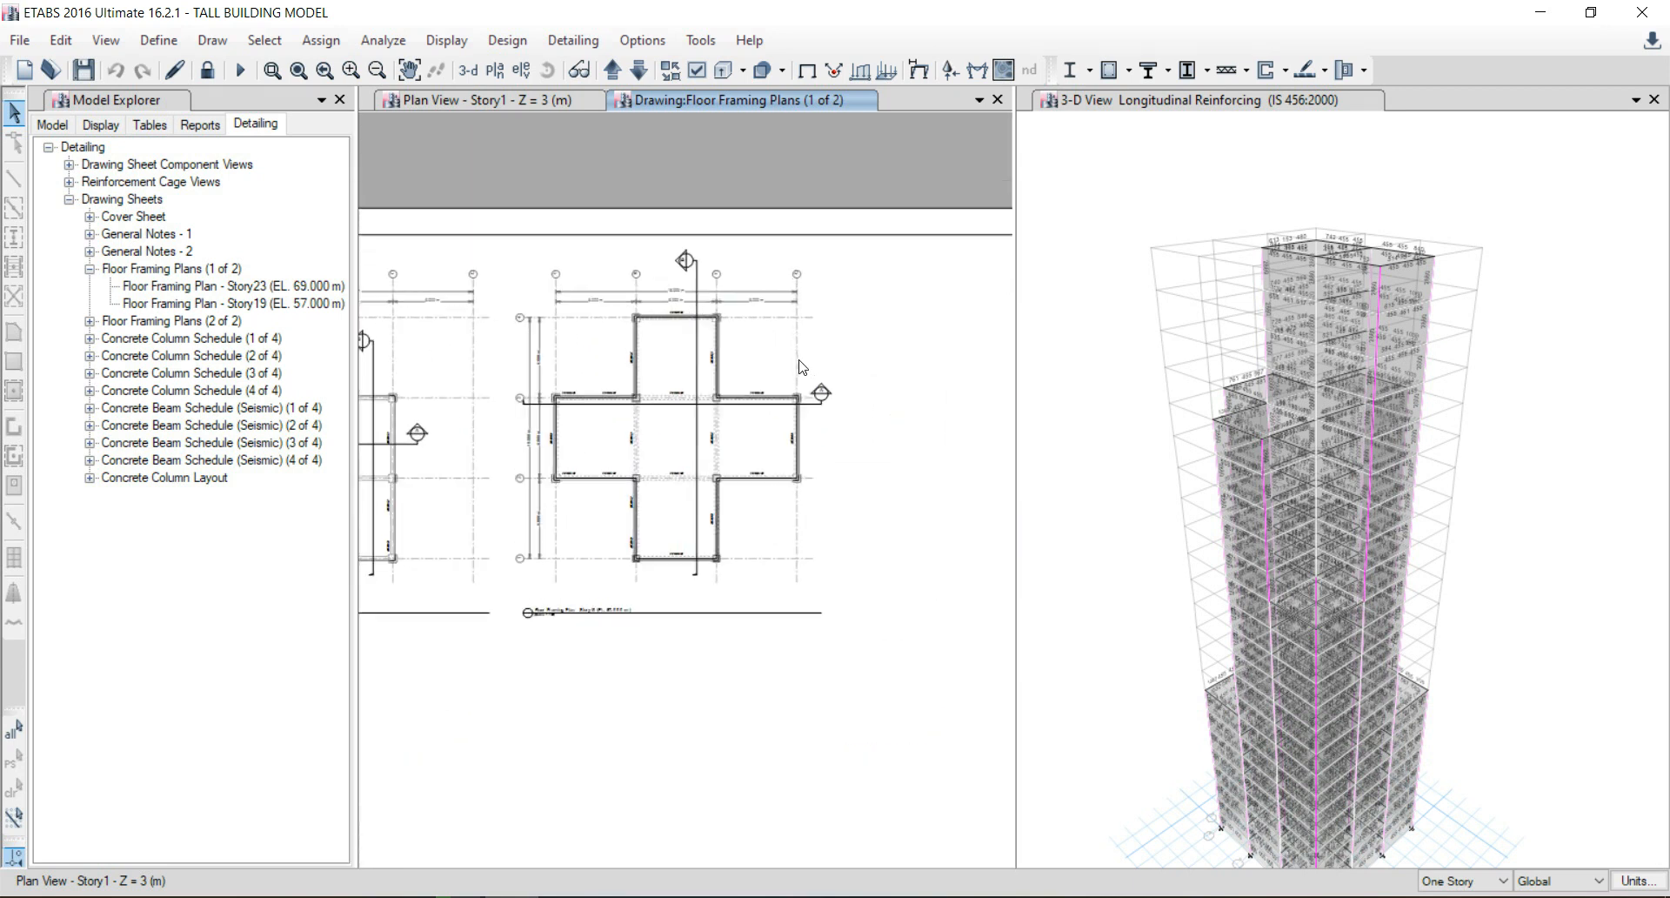
scroll(379, 255, "up", 4)
scroll(522, 296, "down", 5)
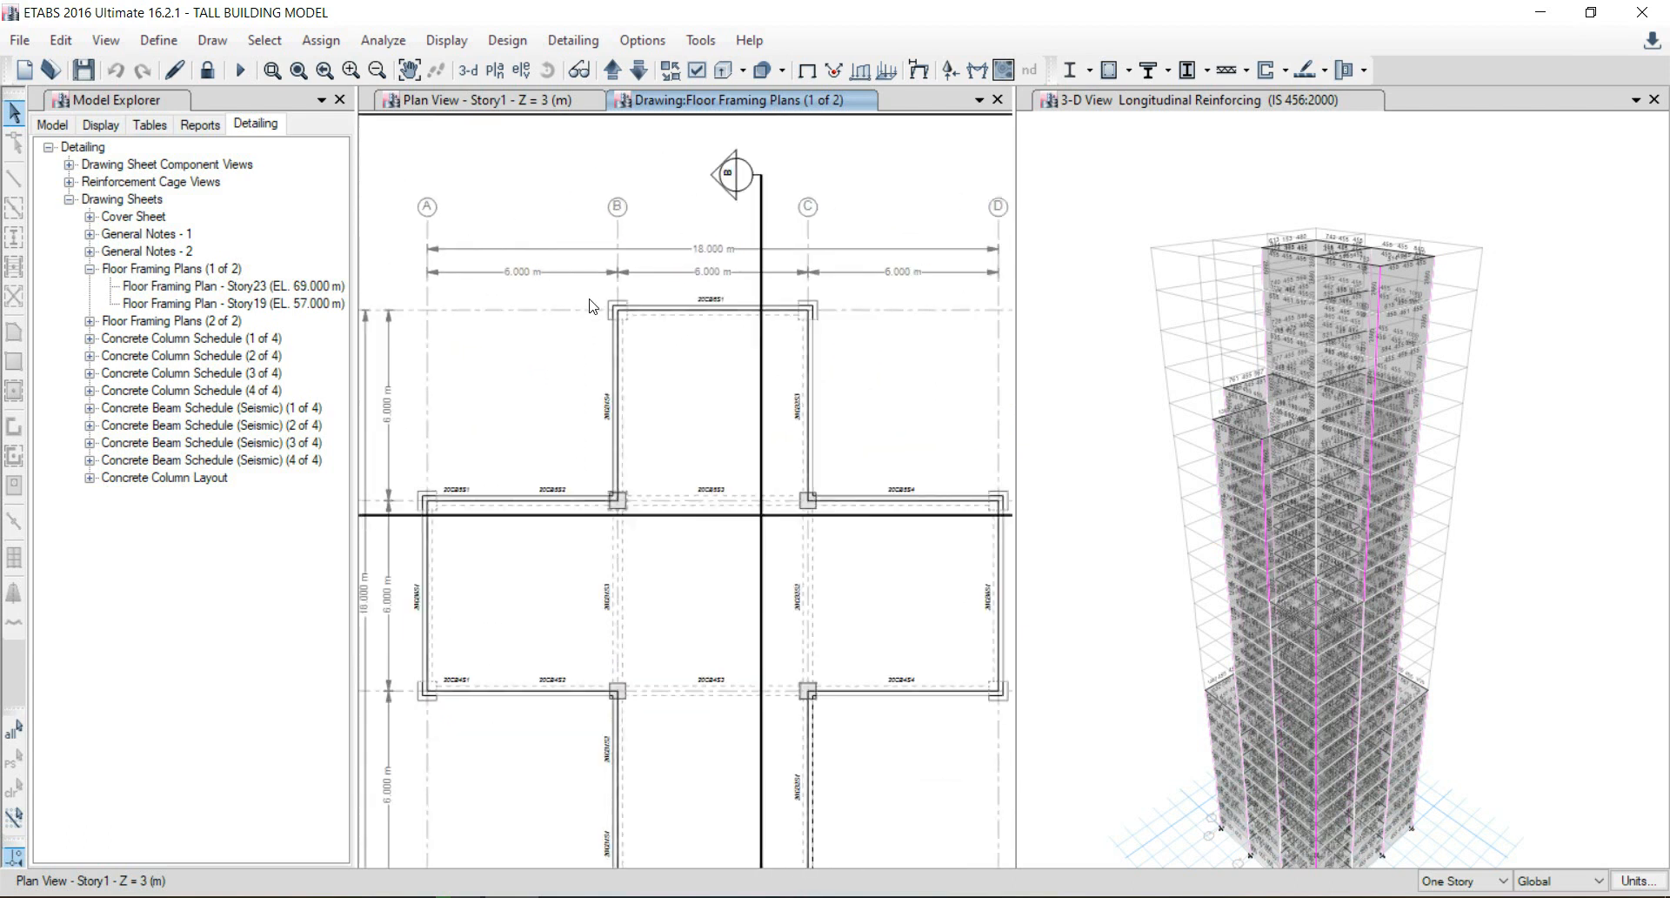
scroll(590, 310, "down", 4)
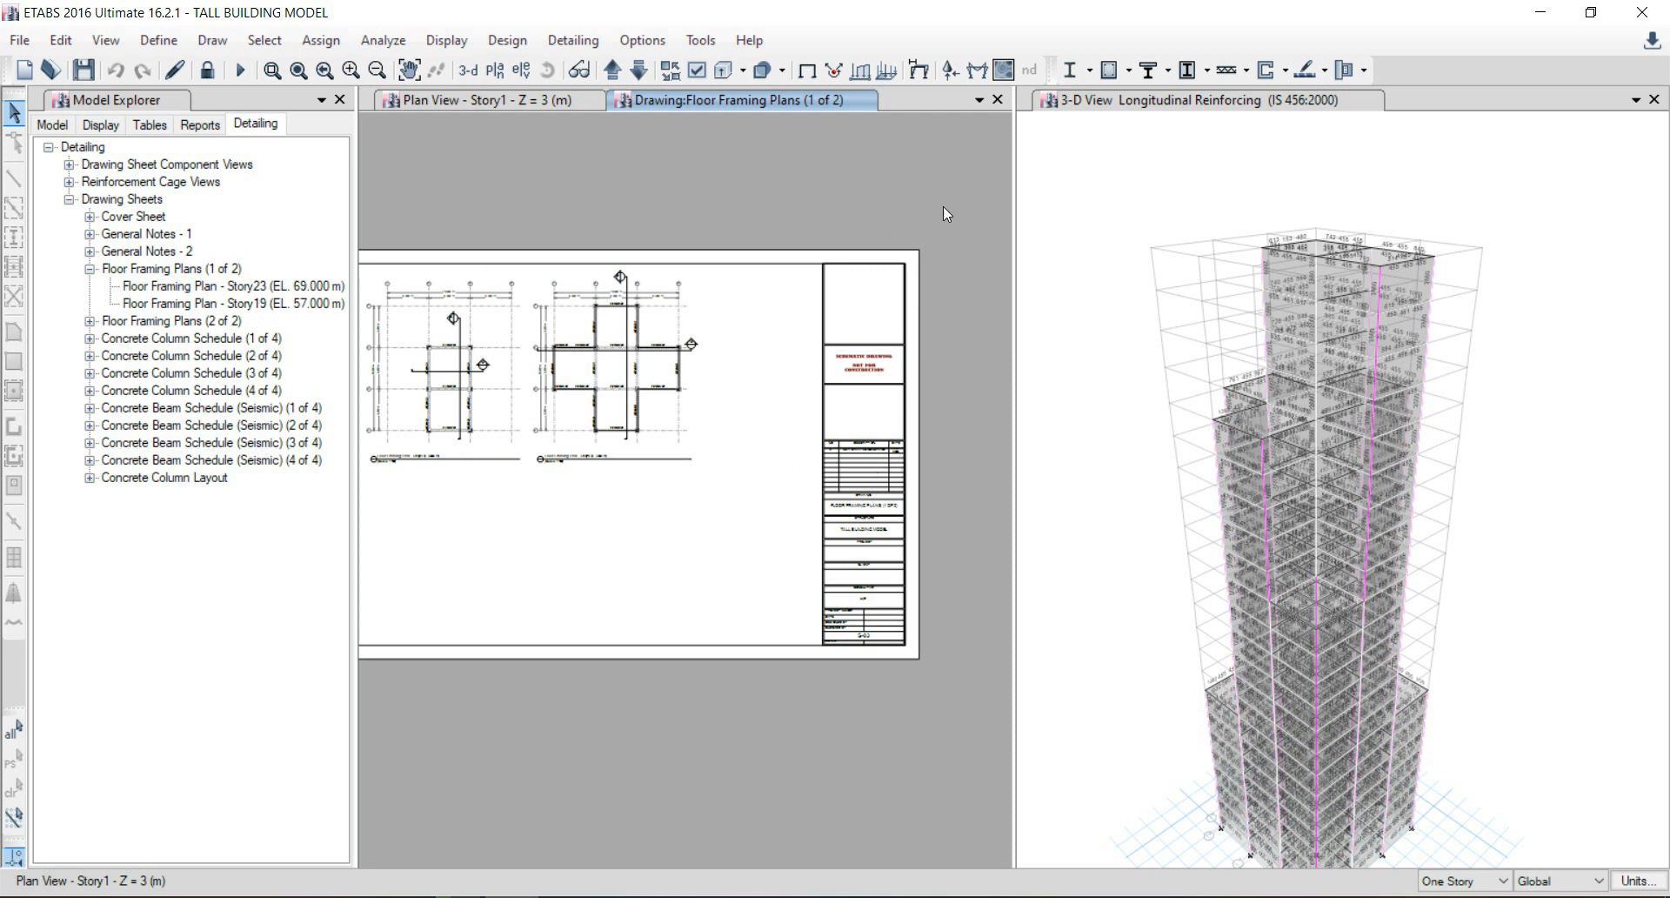
left_click(997, 101)
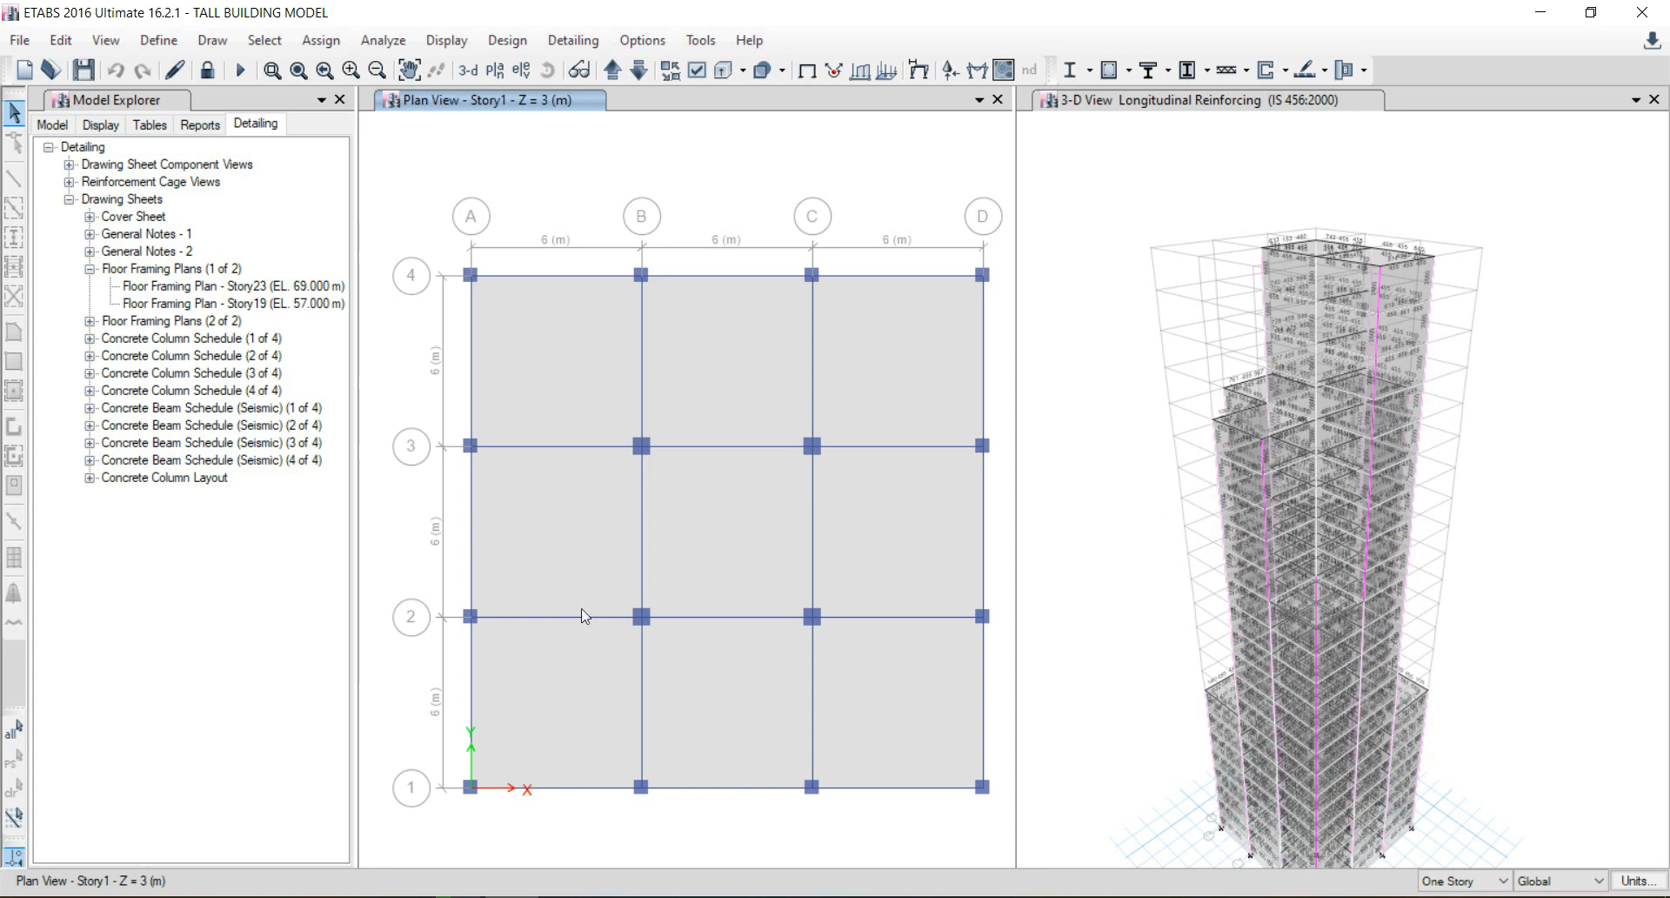
left_click(52, 124)
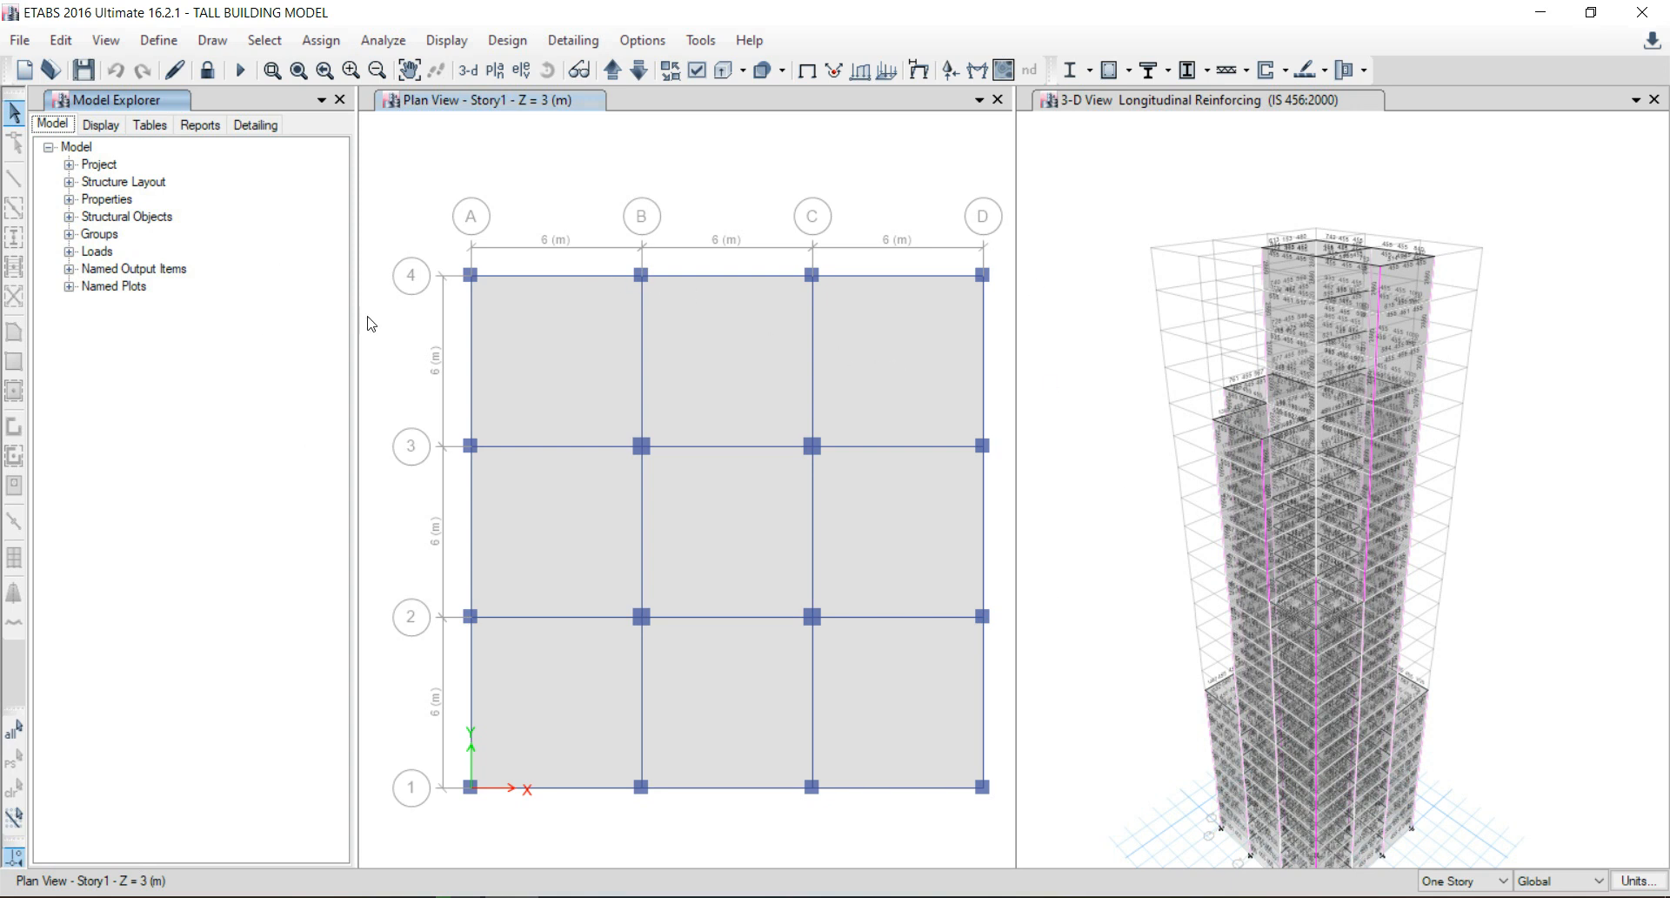
Unlock the model and agree to delete its analysis results.
left_click(207, 71)
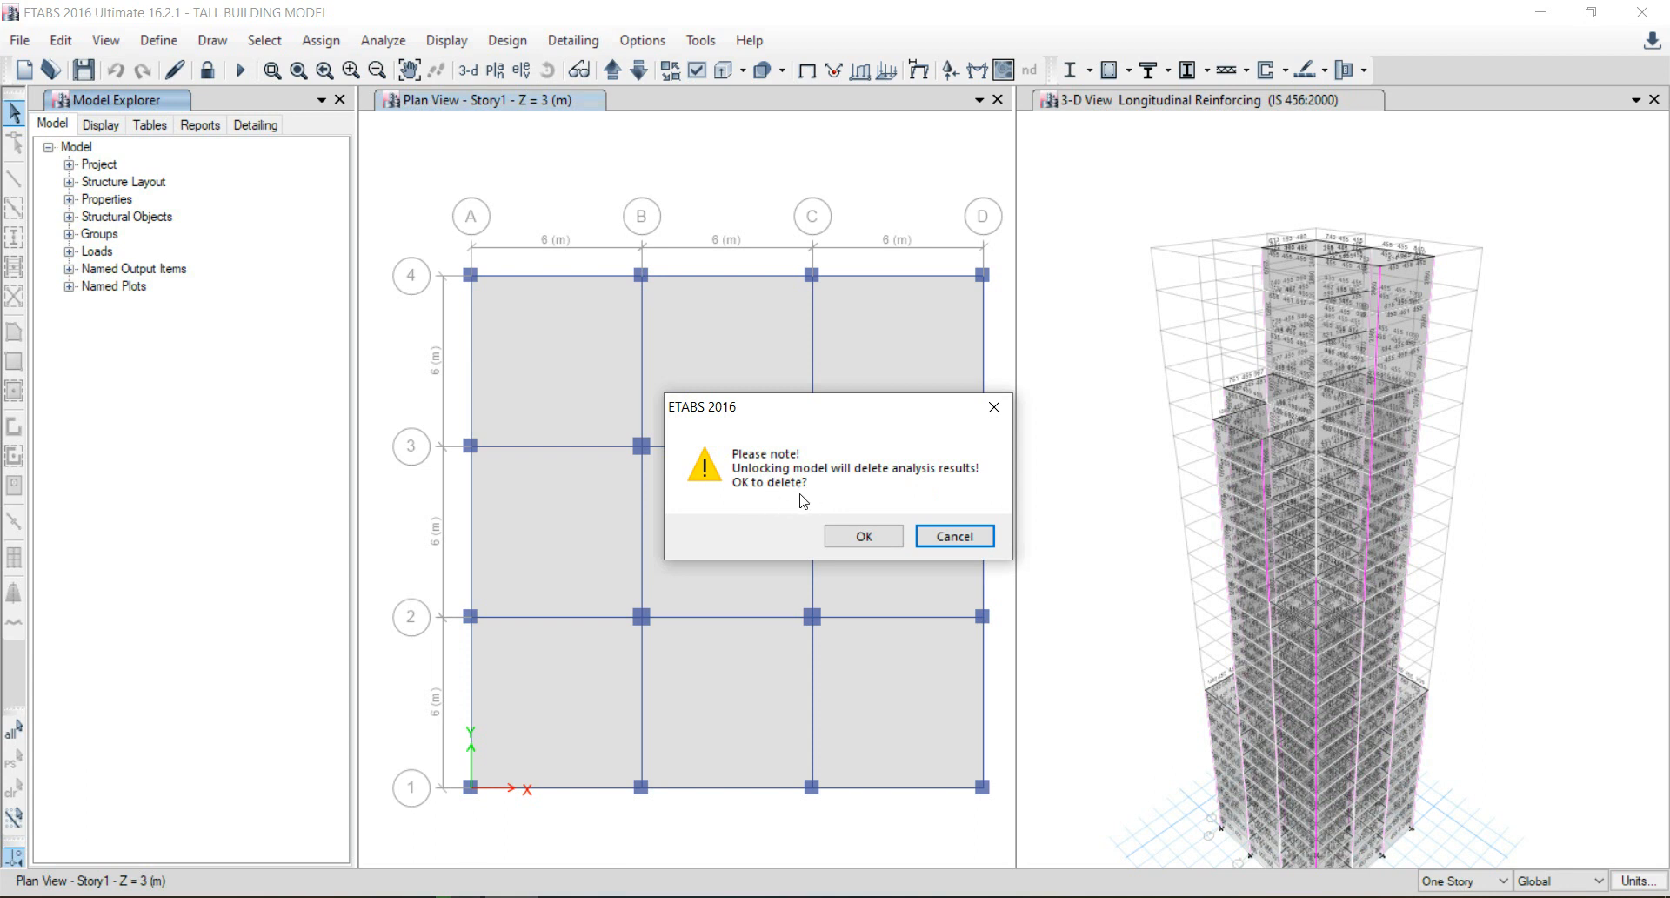
left_click(865, 536)
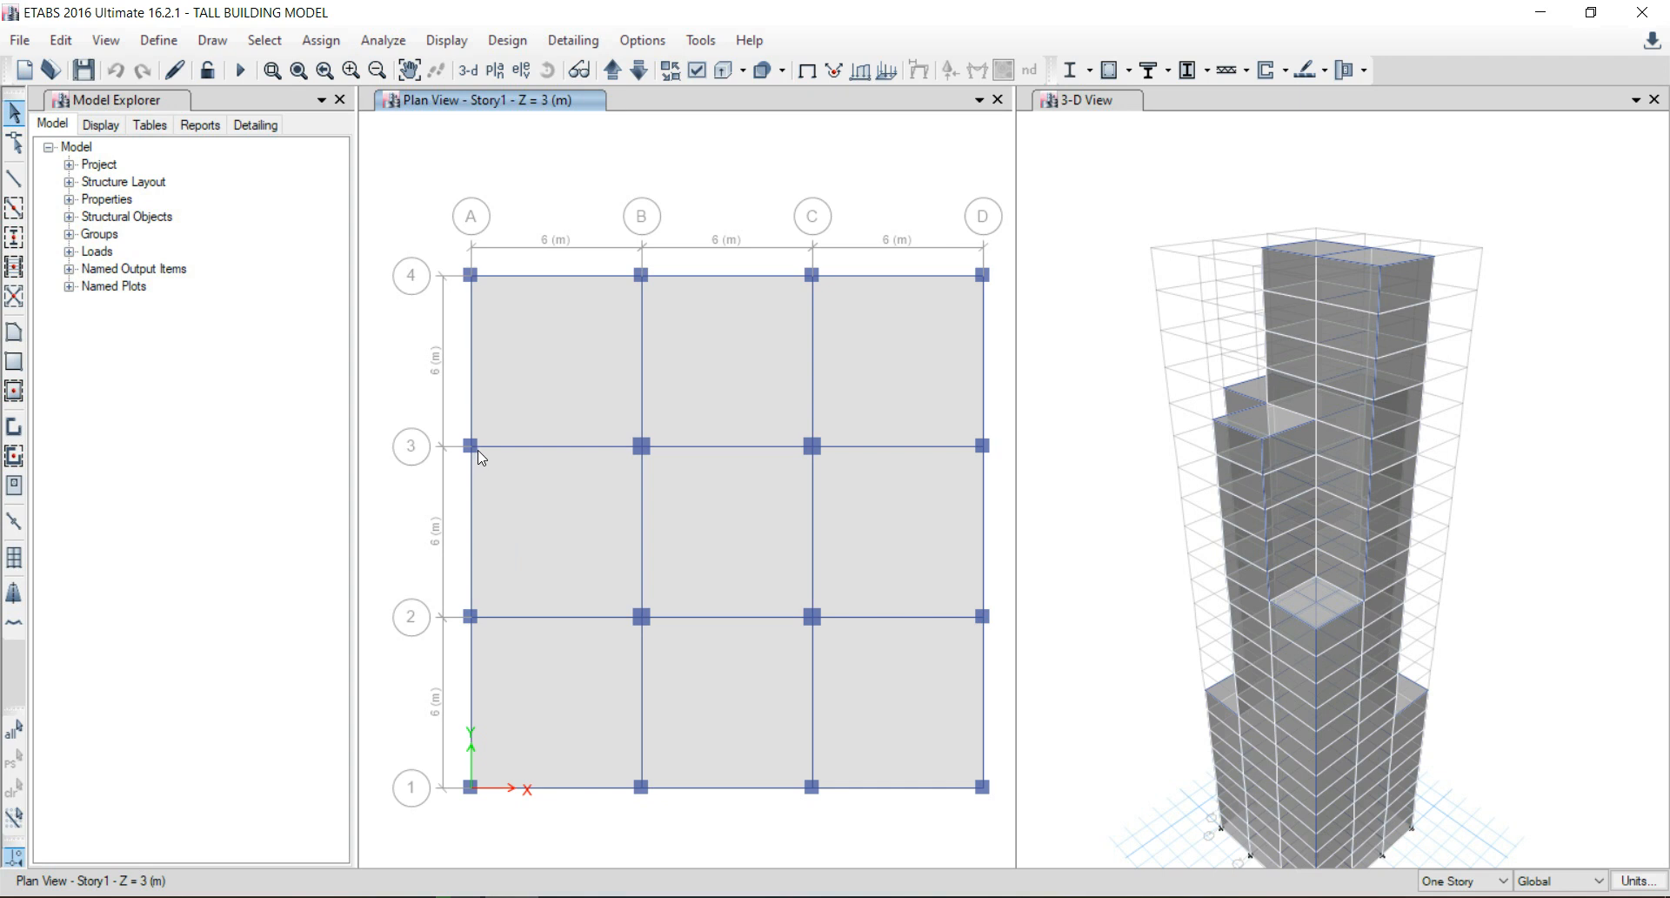
Check the IS1893:2002 lateral load settings of the Seismic load pattern and accept them as they are.
left_click(160, 41)
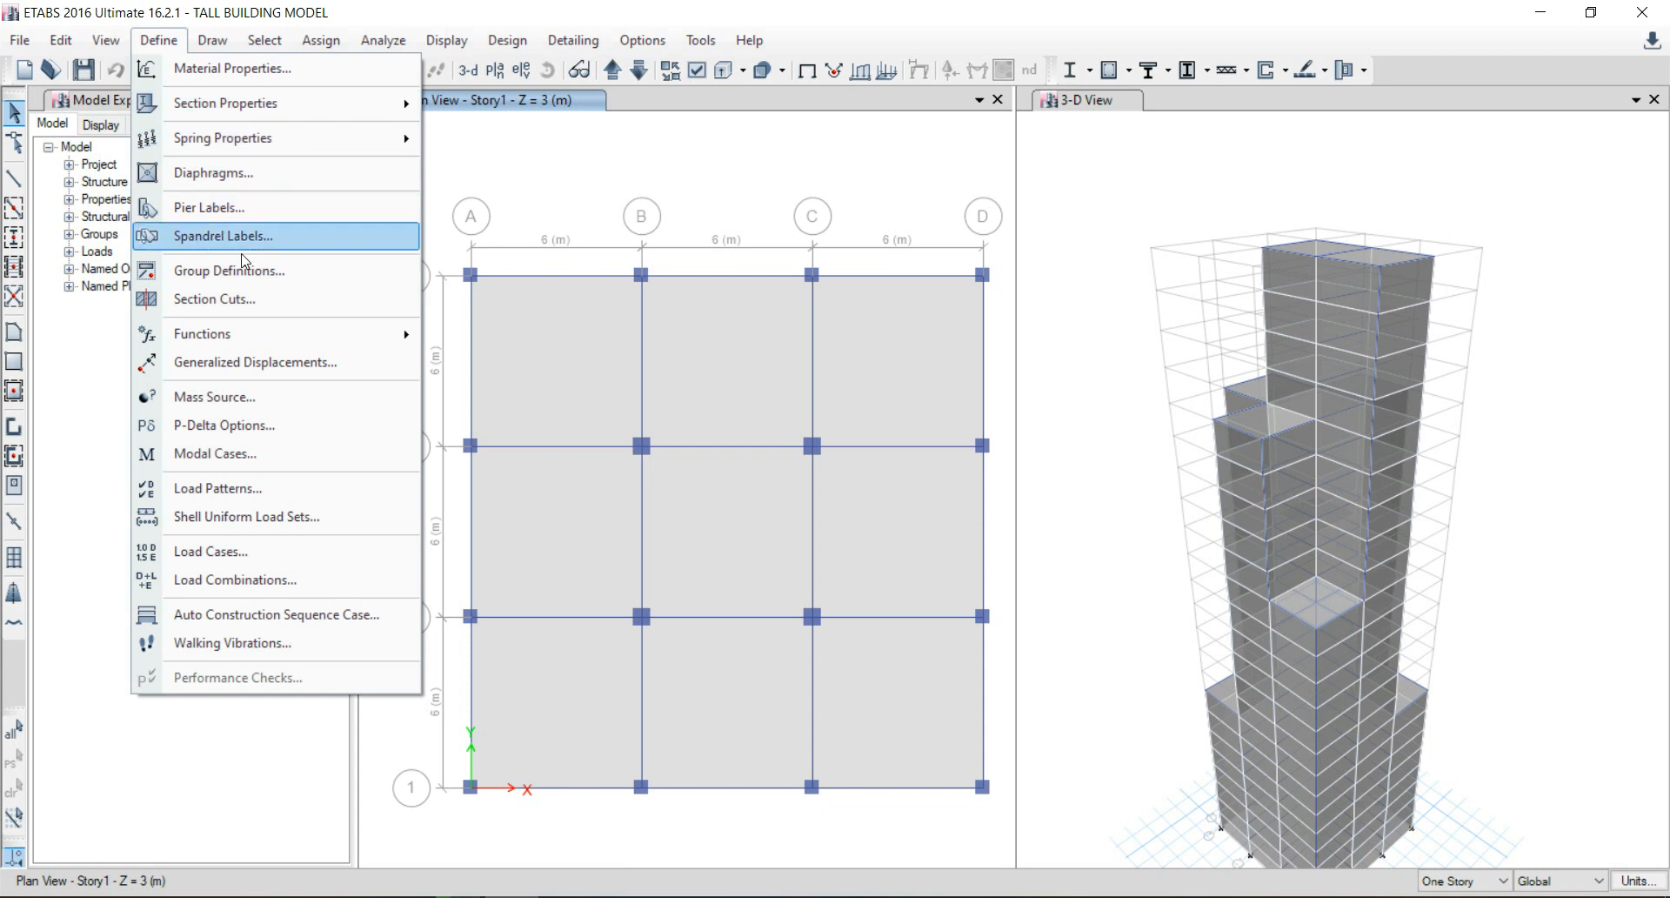
left_click(294, 490)
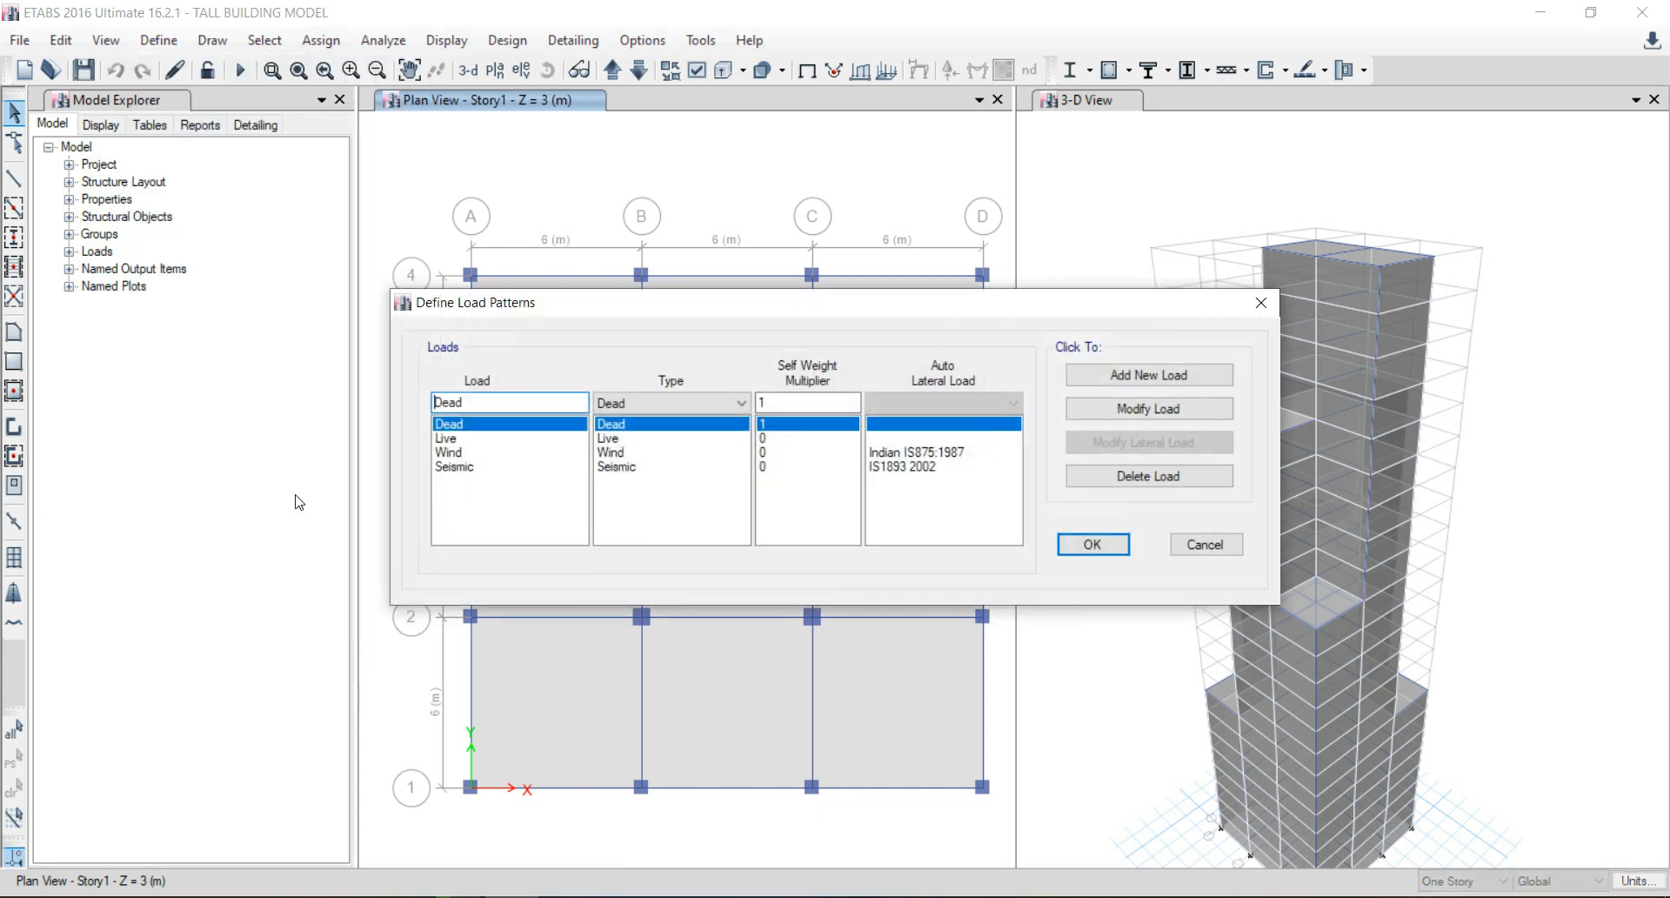
left_click(475, 469)
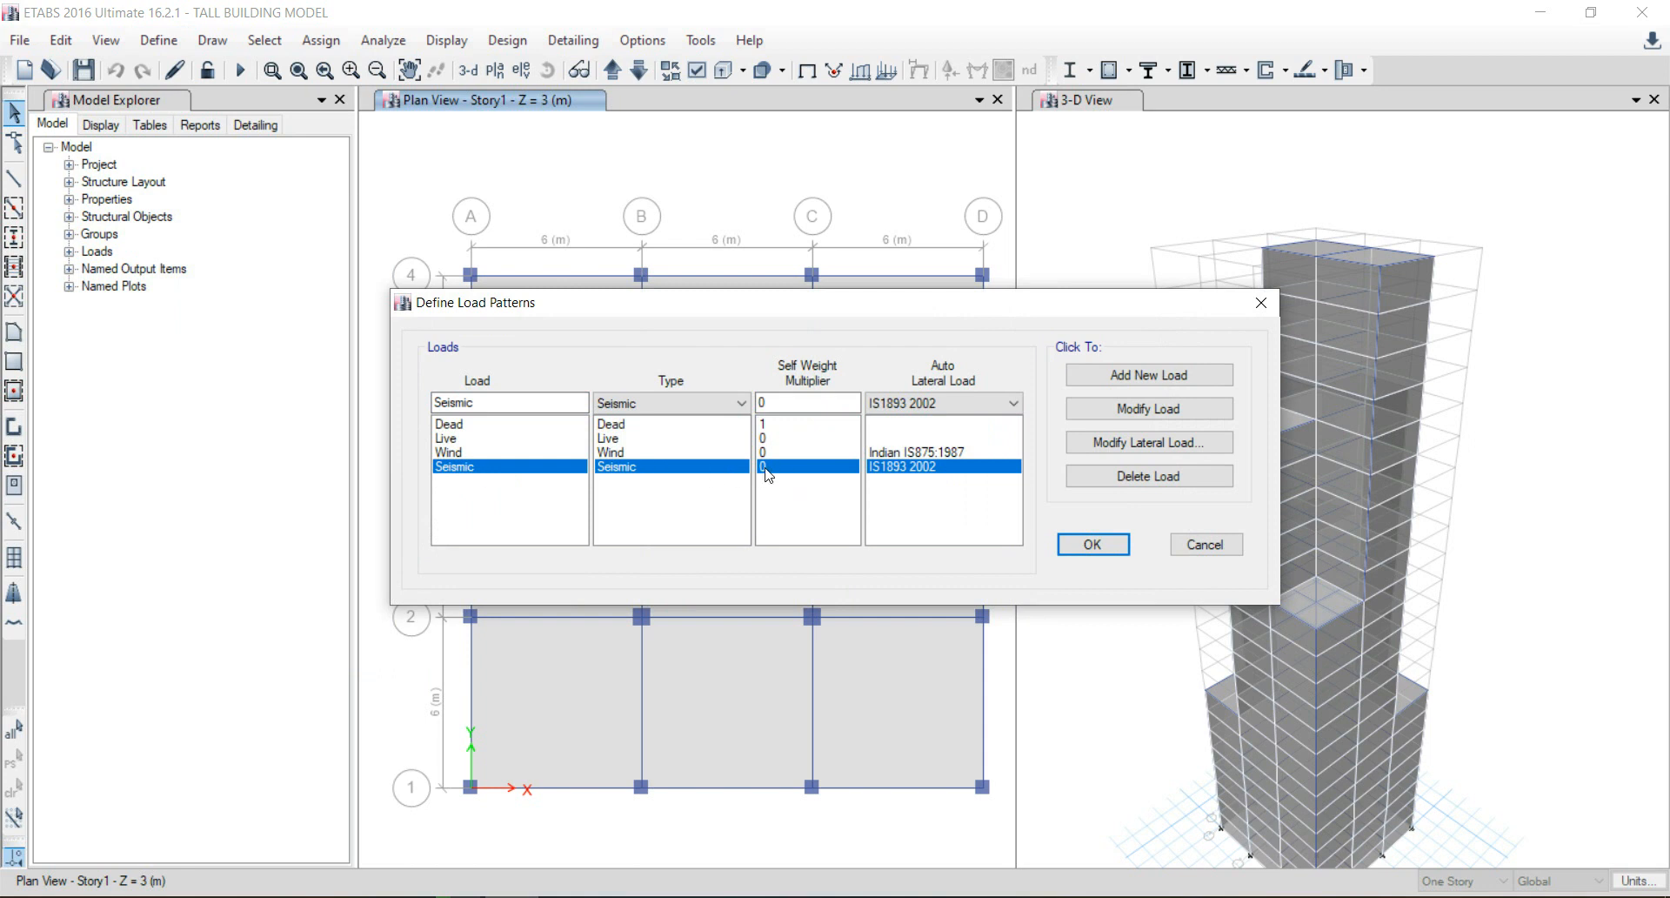
left_click(1127, 449)
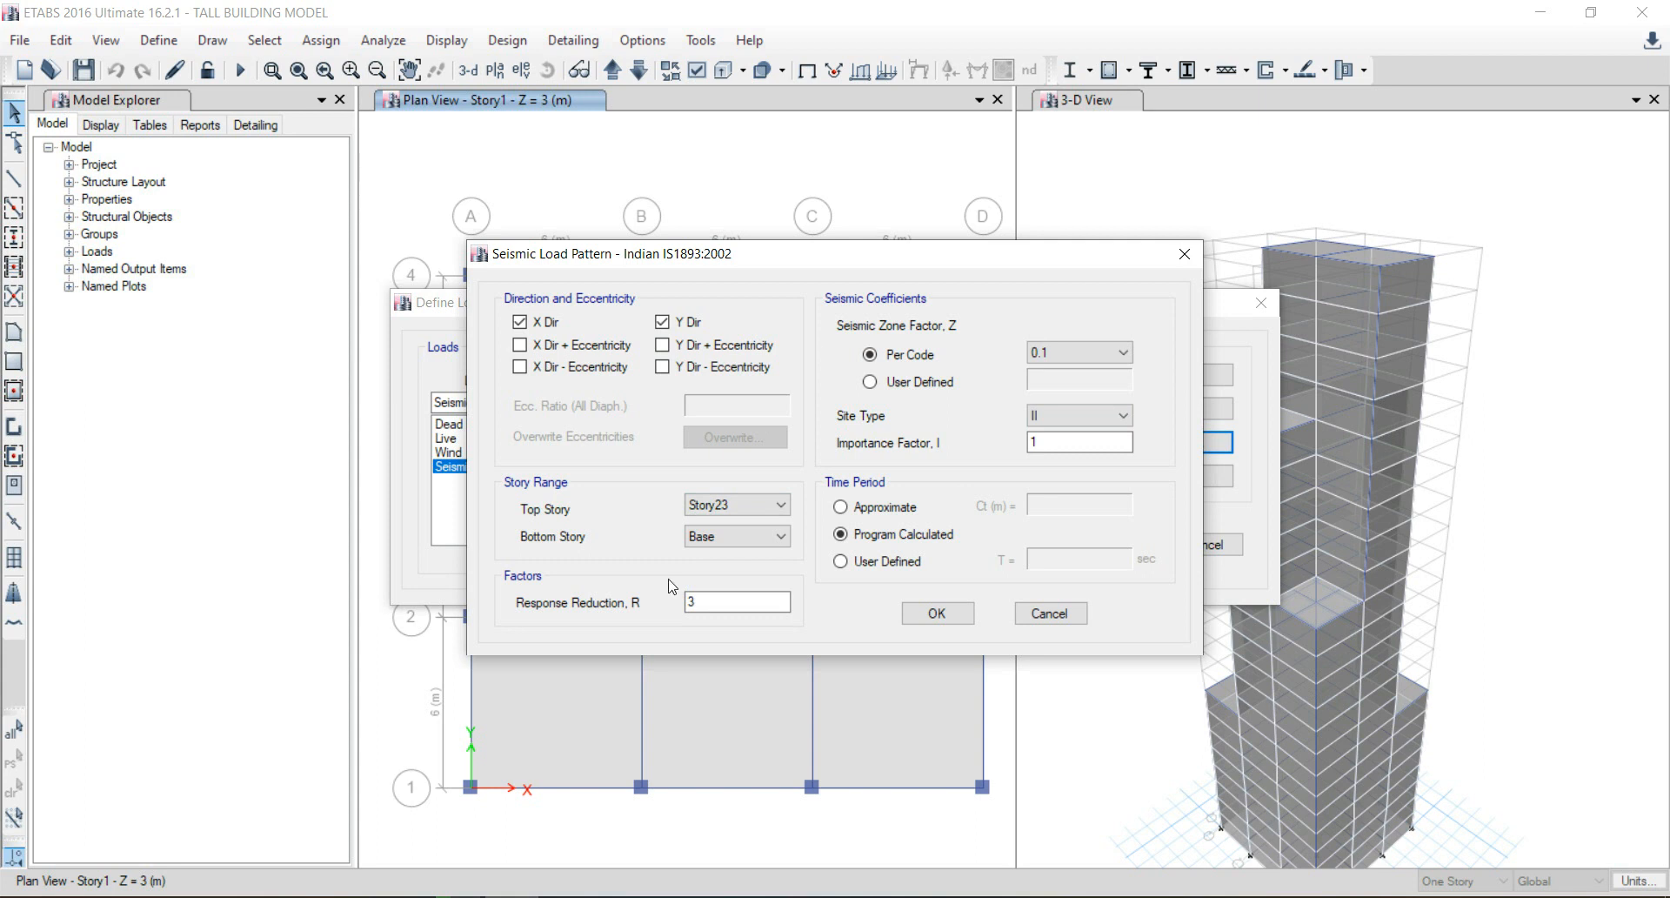
left_click(938, 613)
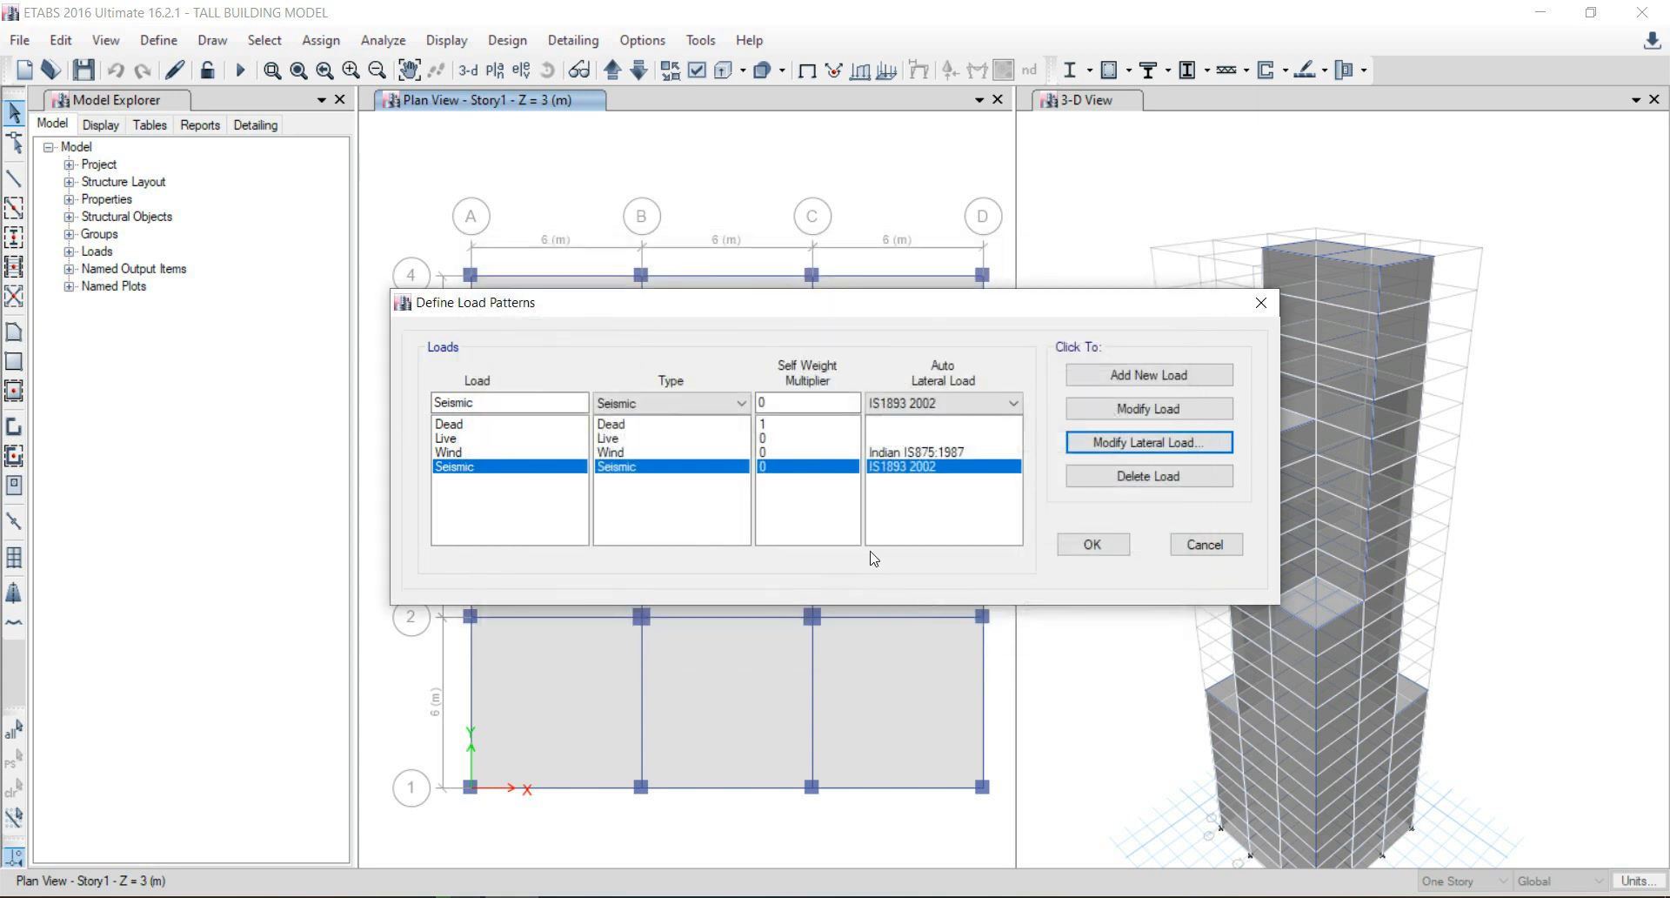
left_click(1094, 545)
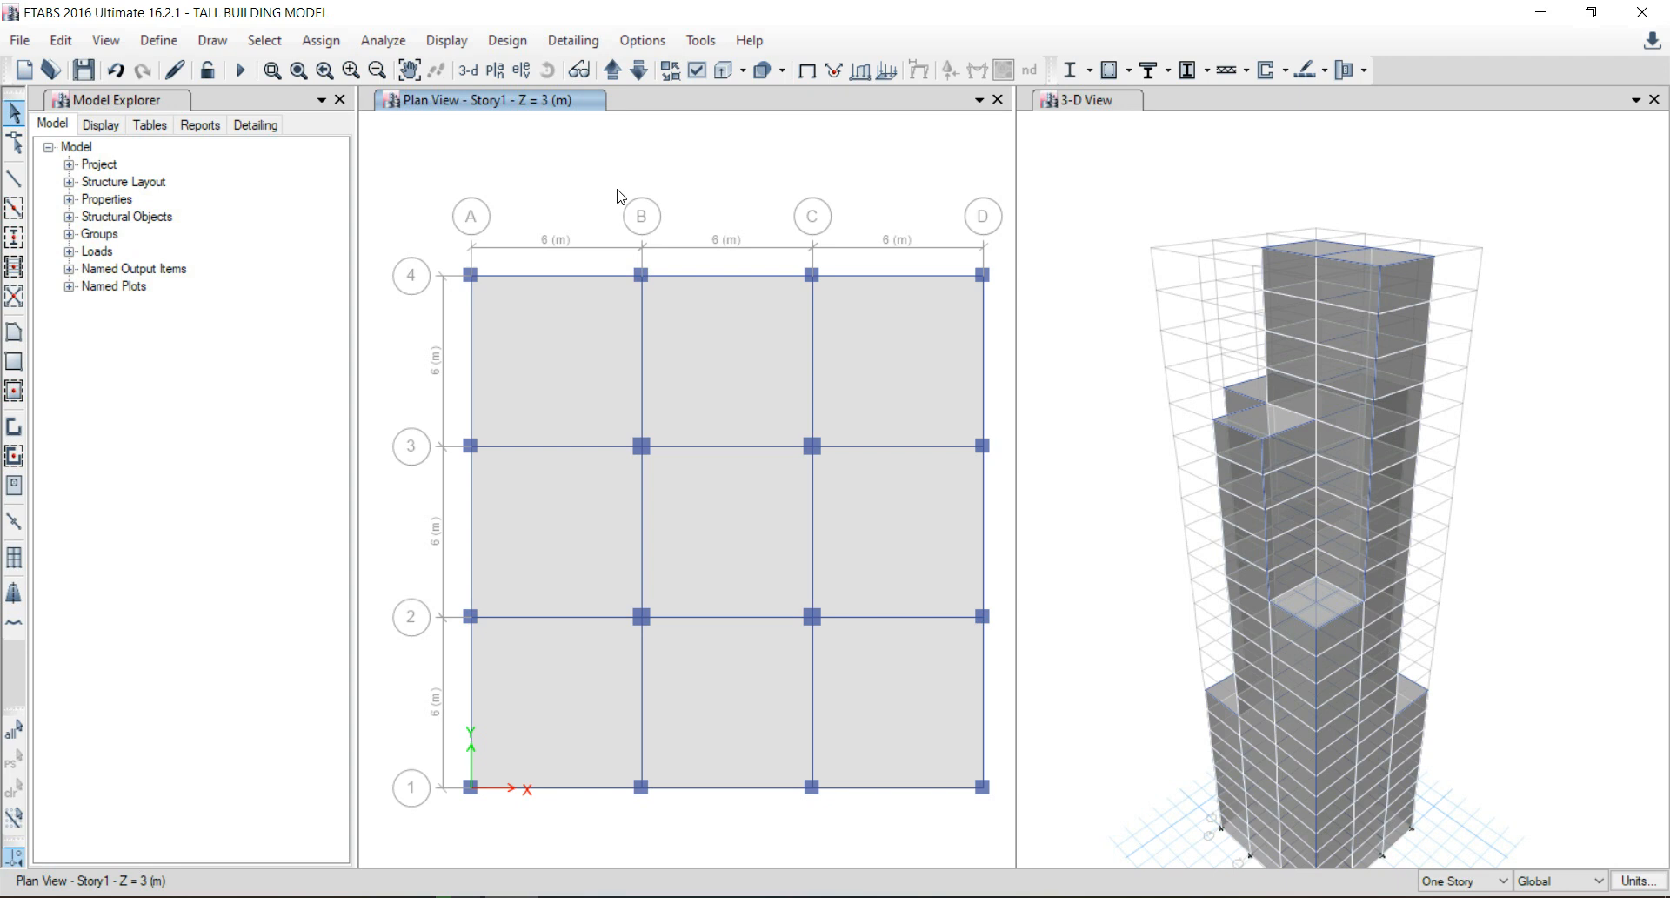
Start adding a new response spectrum function of type IS1893:2002.
left_click(156, 41)
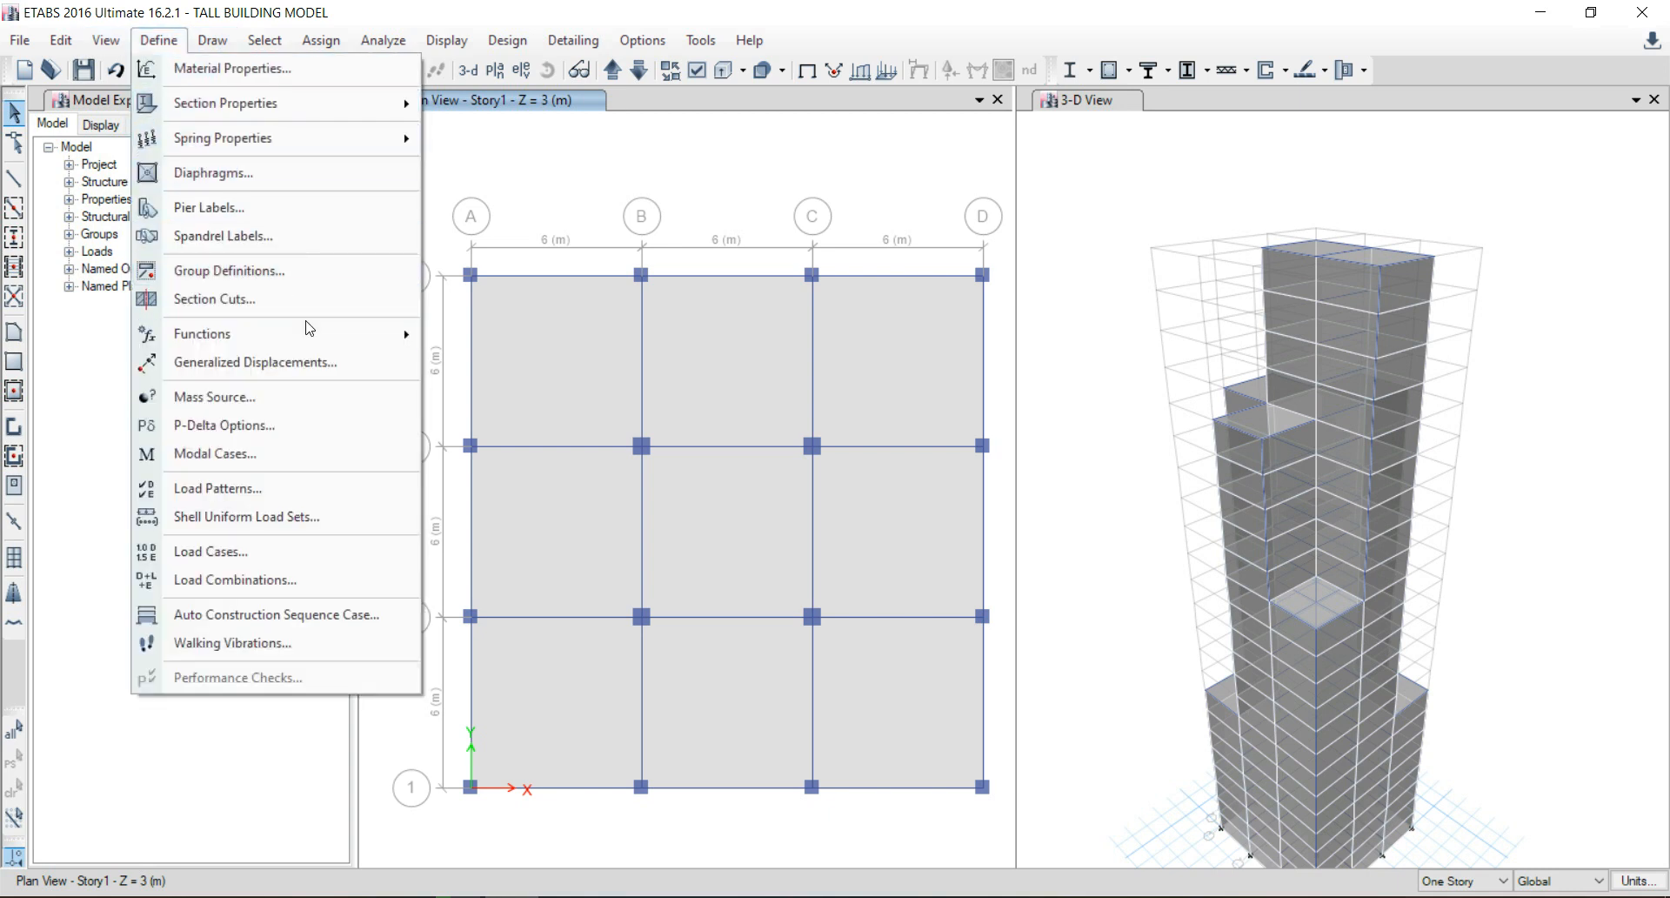
mouse_move(316, 332)
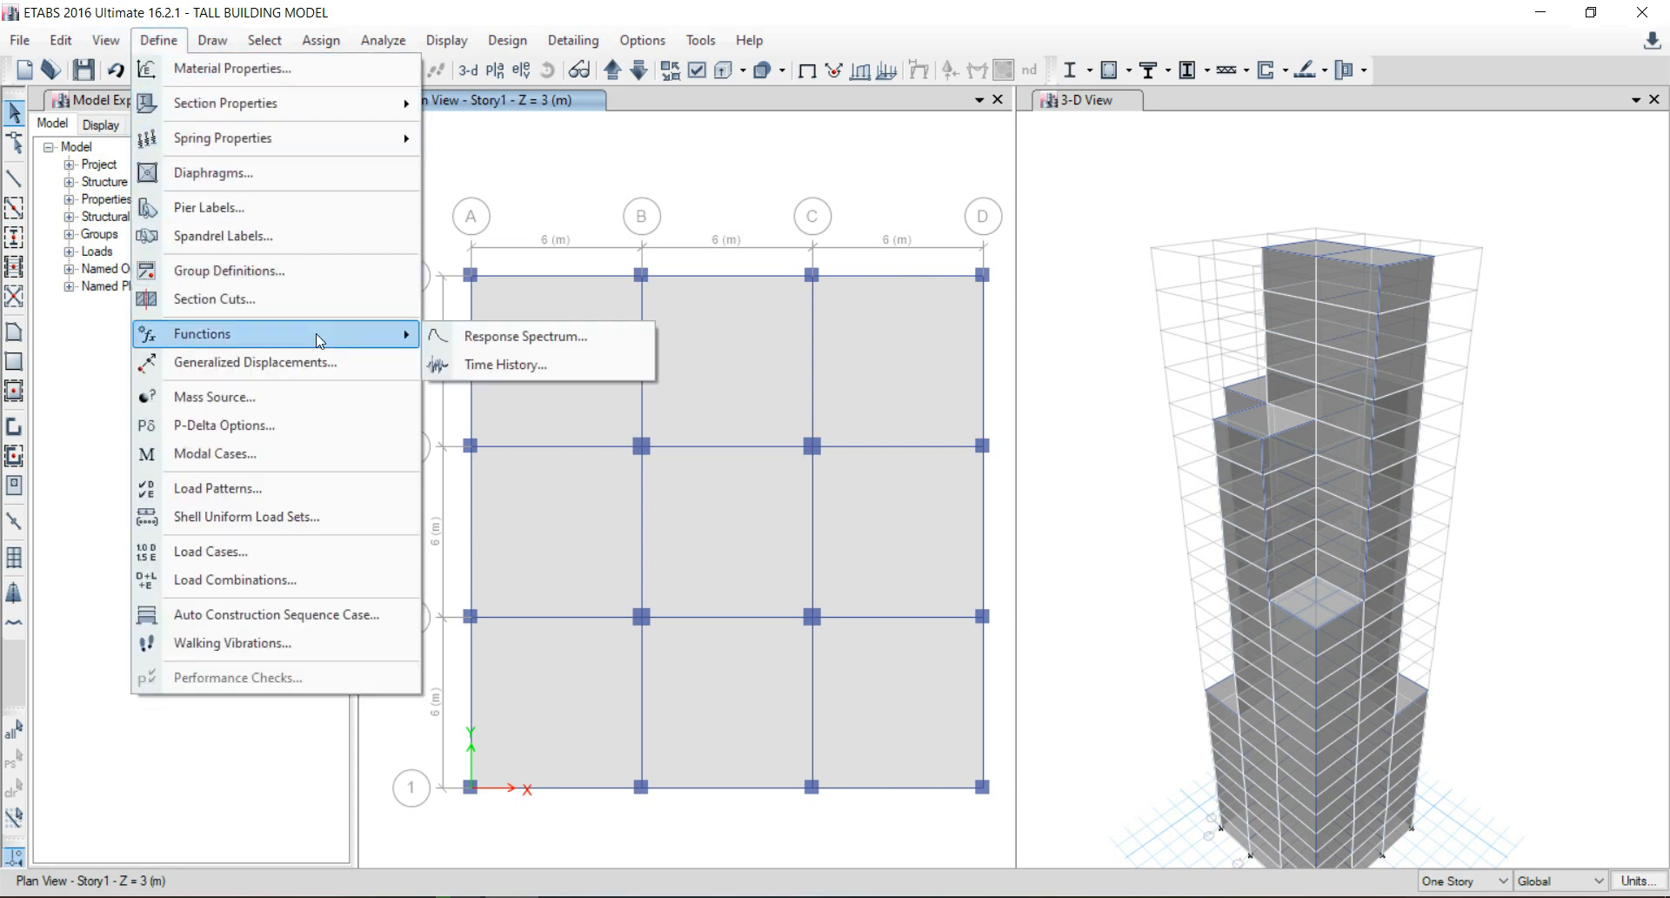
left_click(498, 342)
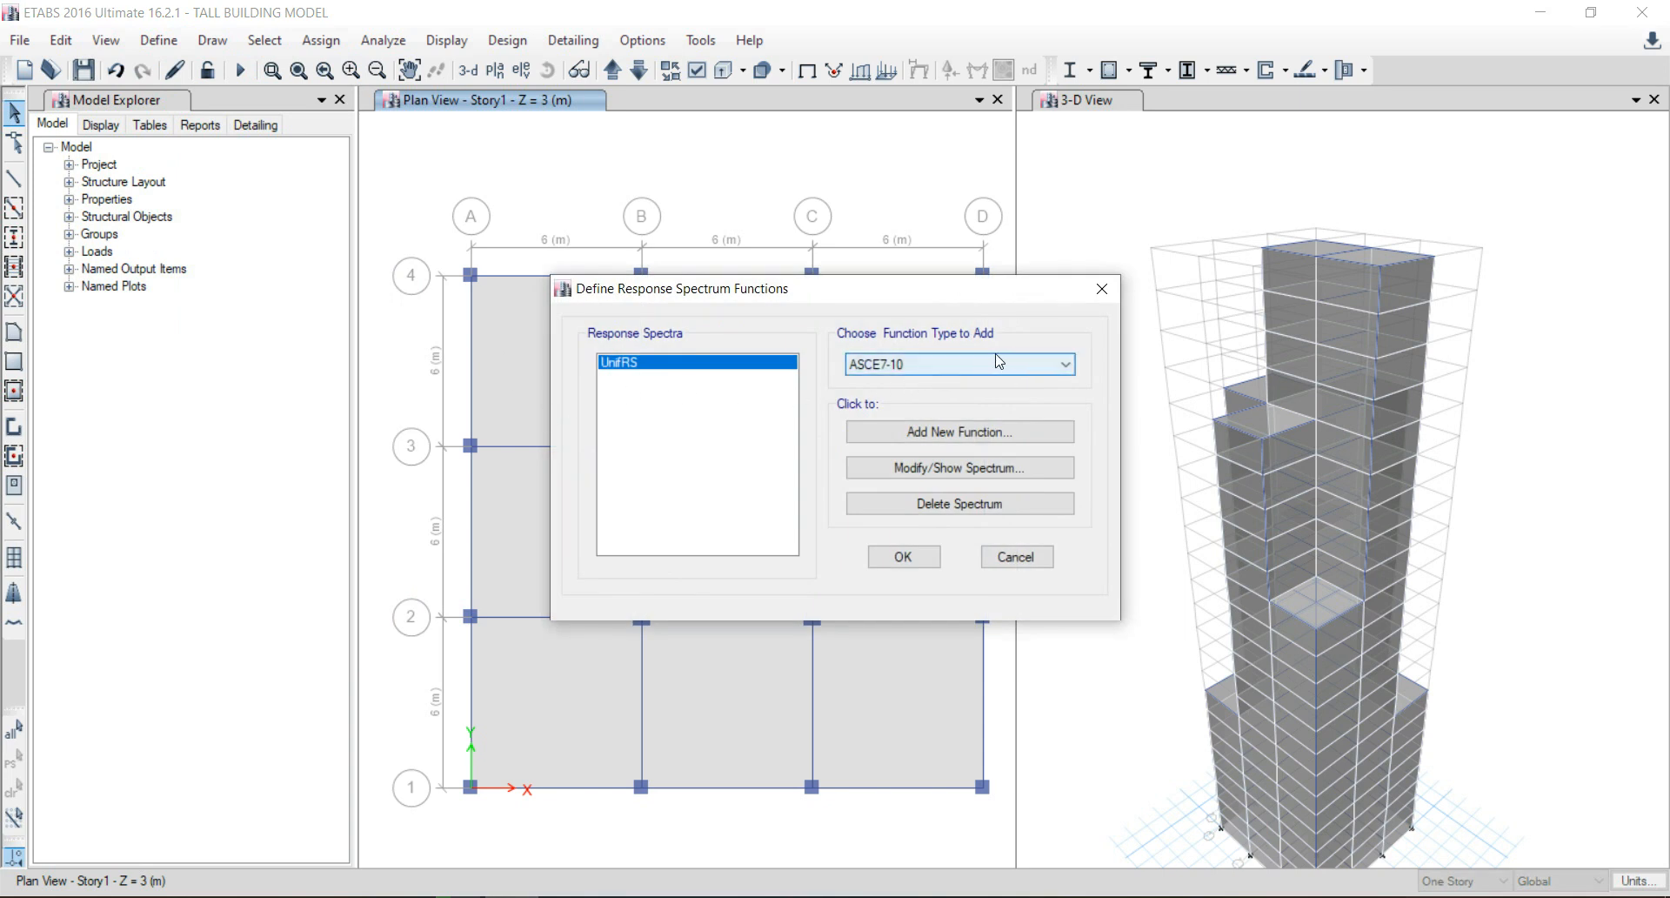
left_click(1017, 368)
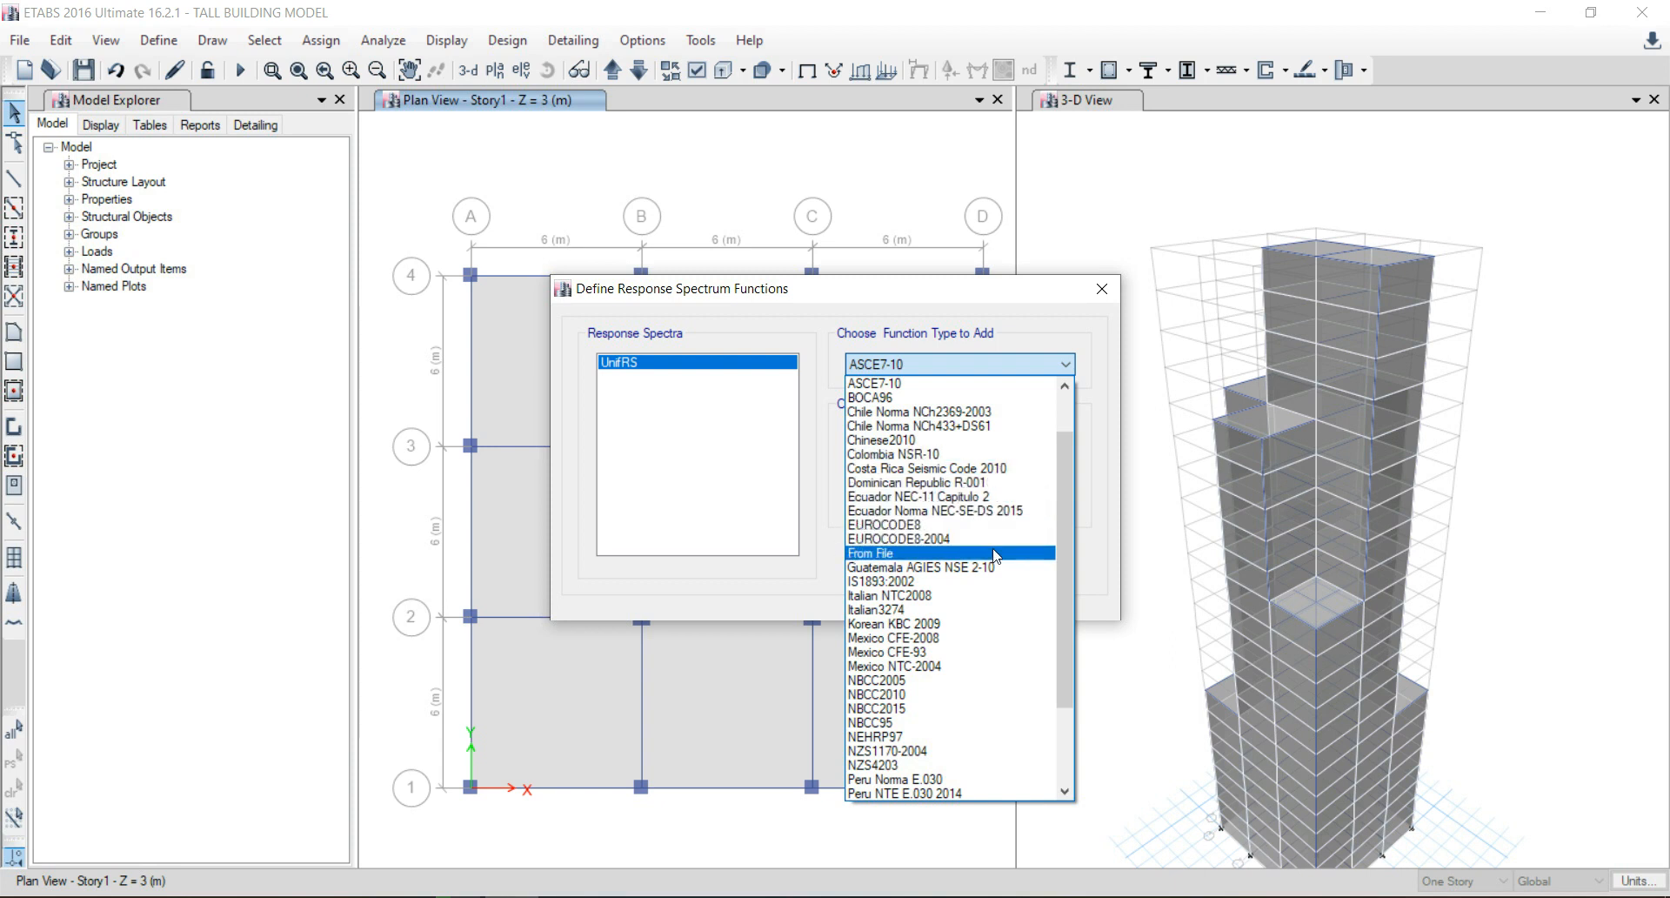
scroll(1001, 587, "down", 3)
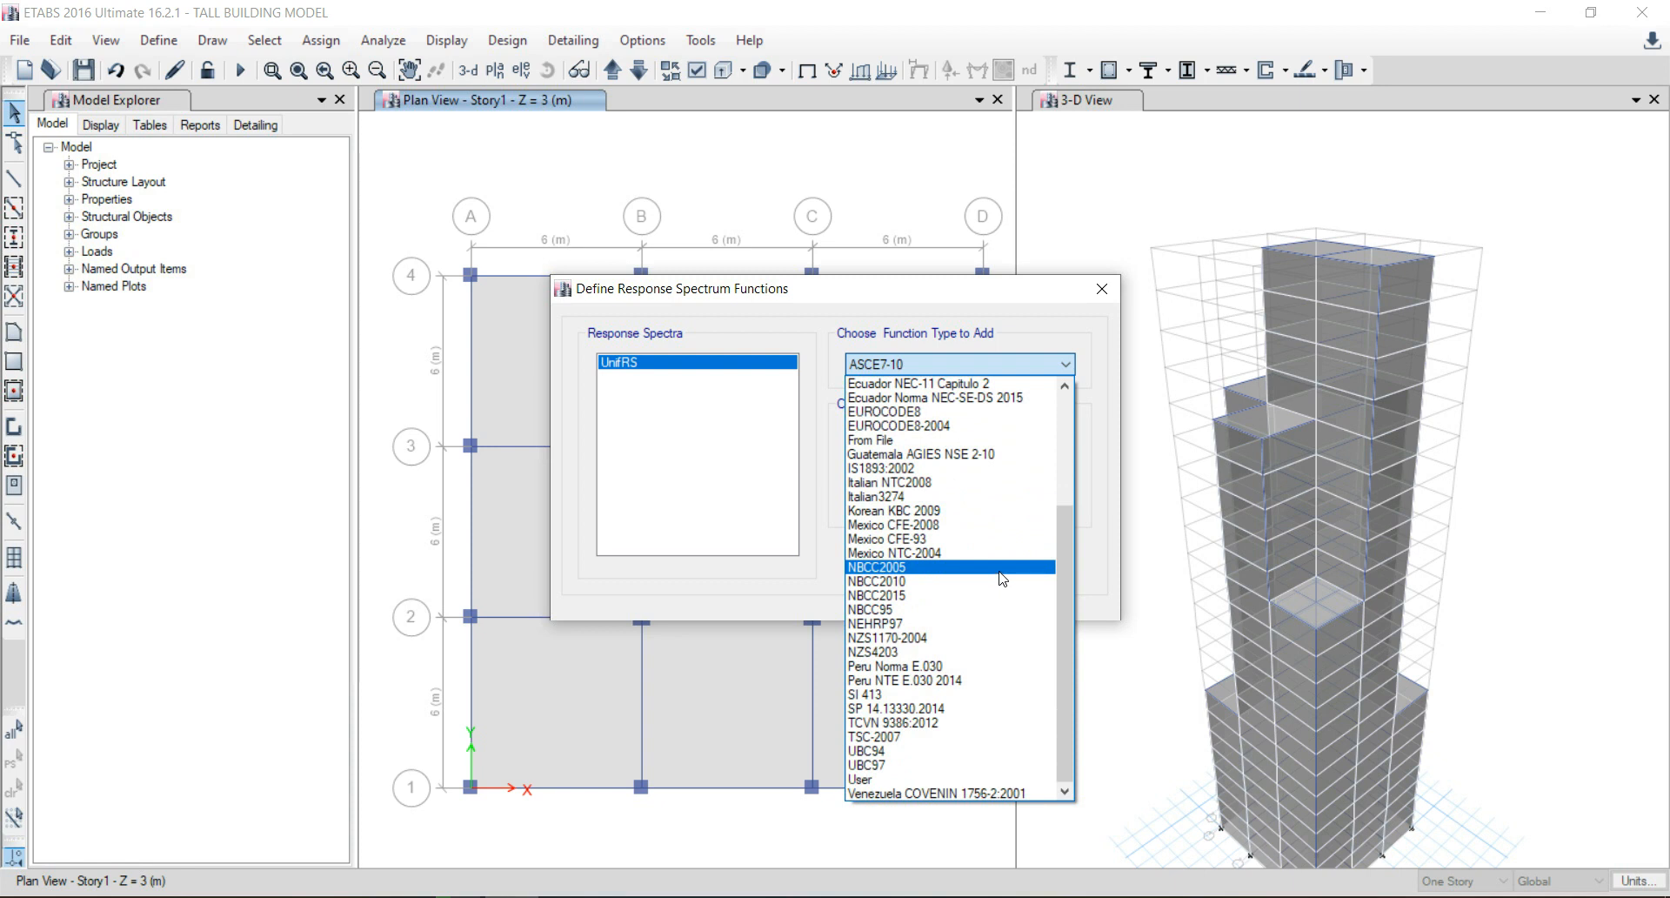
left_click(881, 468)
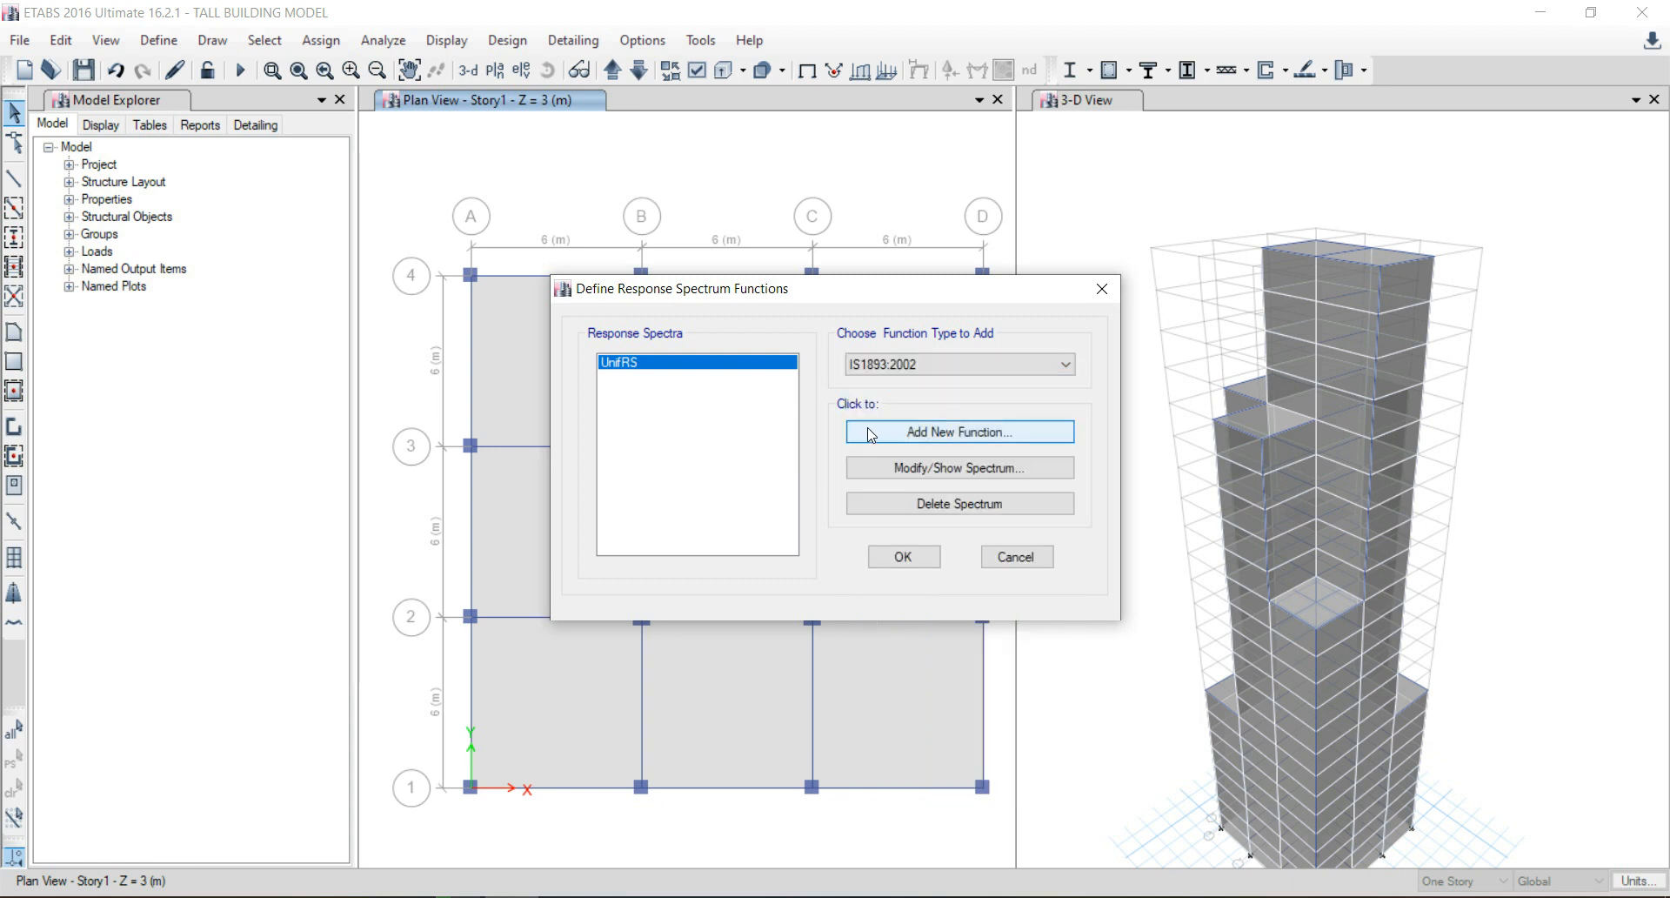
left_click(930, 434)
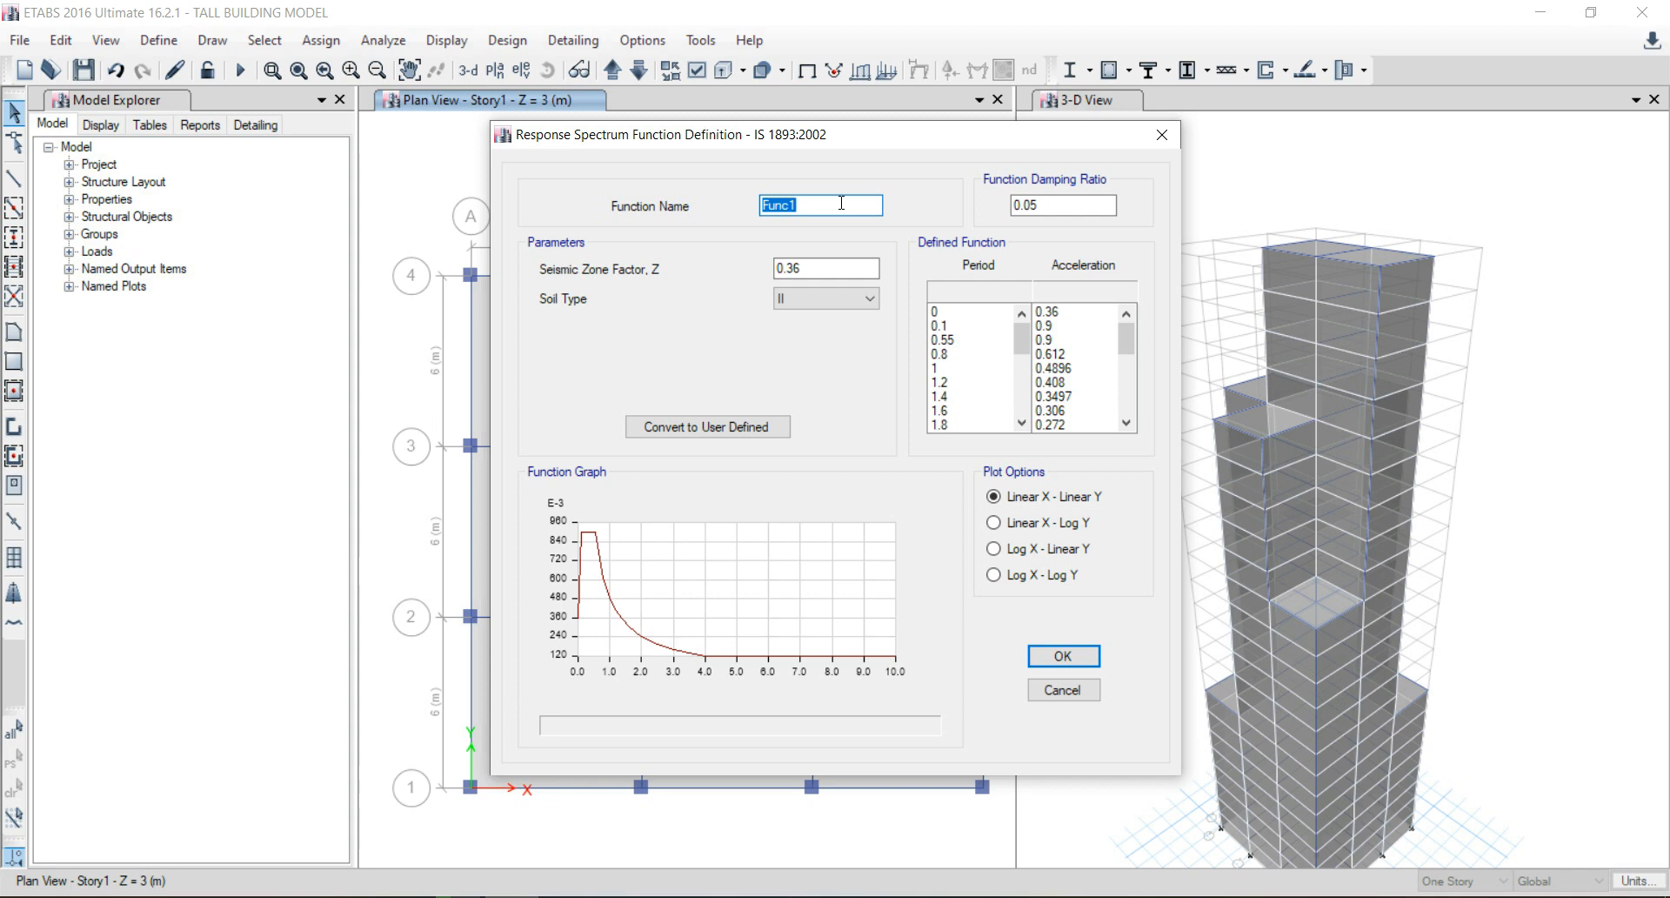
Name the function Response Spectrum, set seismic zone factor Z to 0.1 with soil type II, and save the definition.
type("Response Spectrum")
left_click_drag(841, 269, 746, 267)
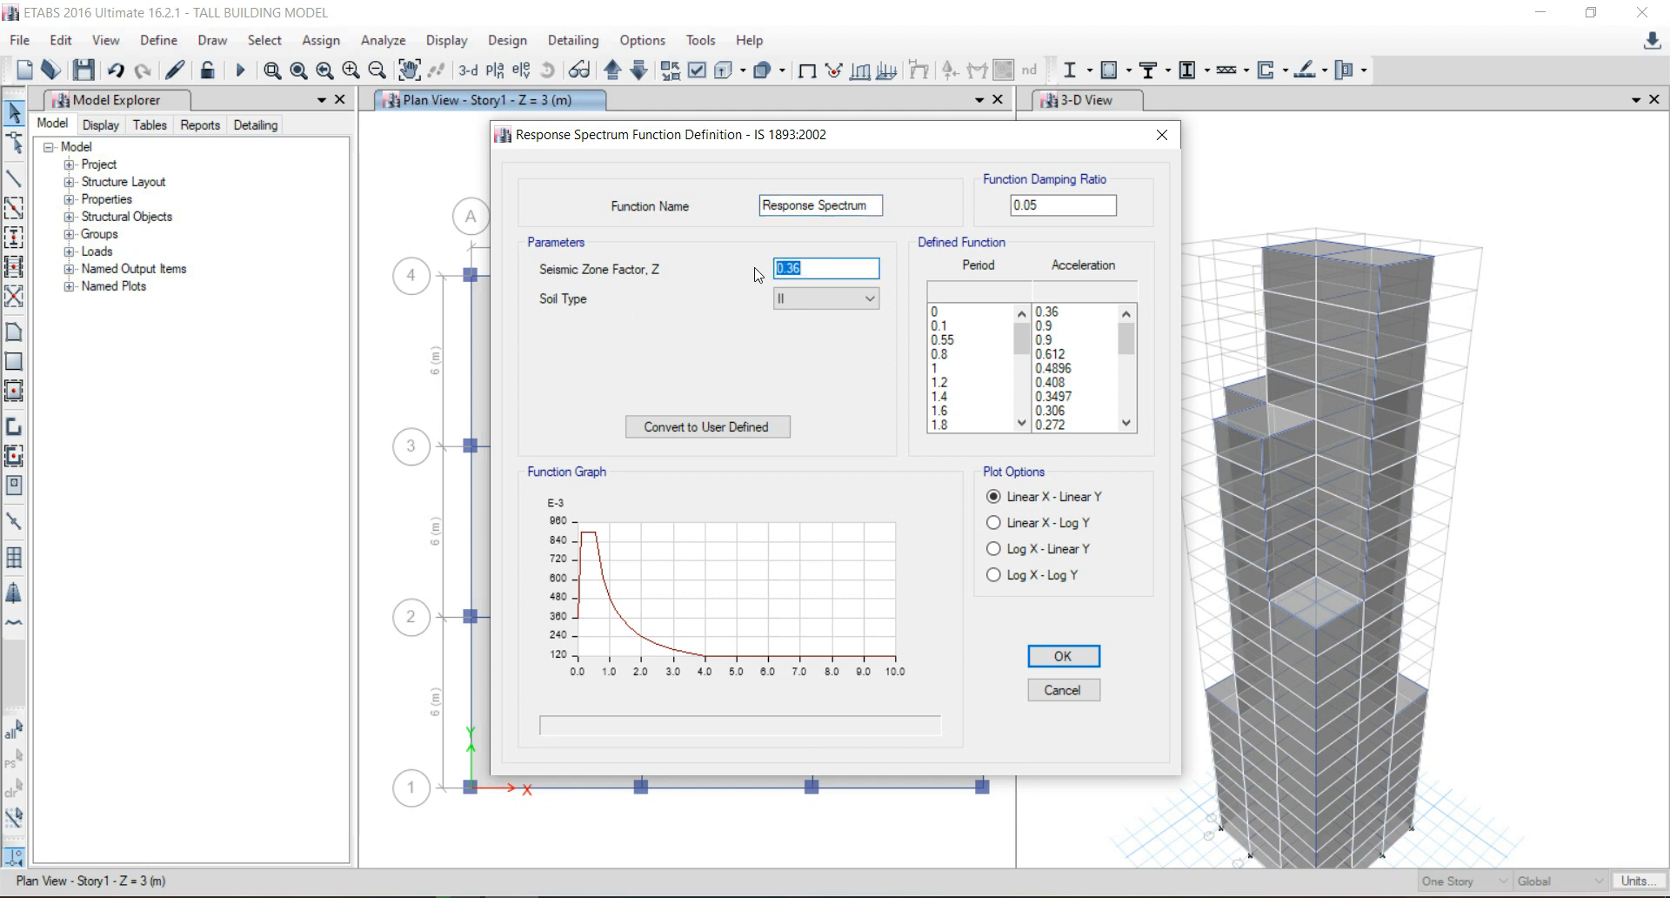
type("0")
left_click(824, 305)
left_click(827, 330)
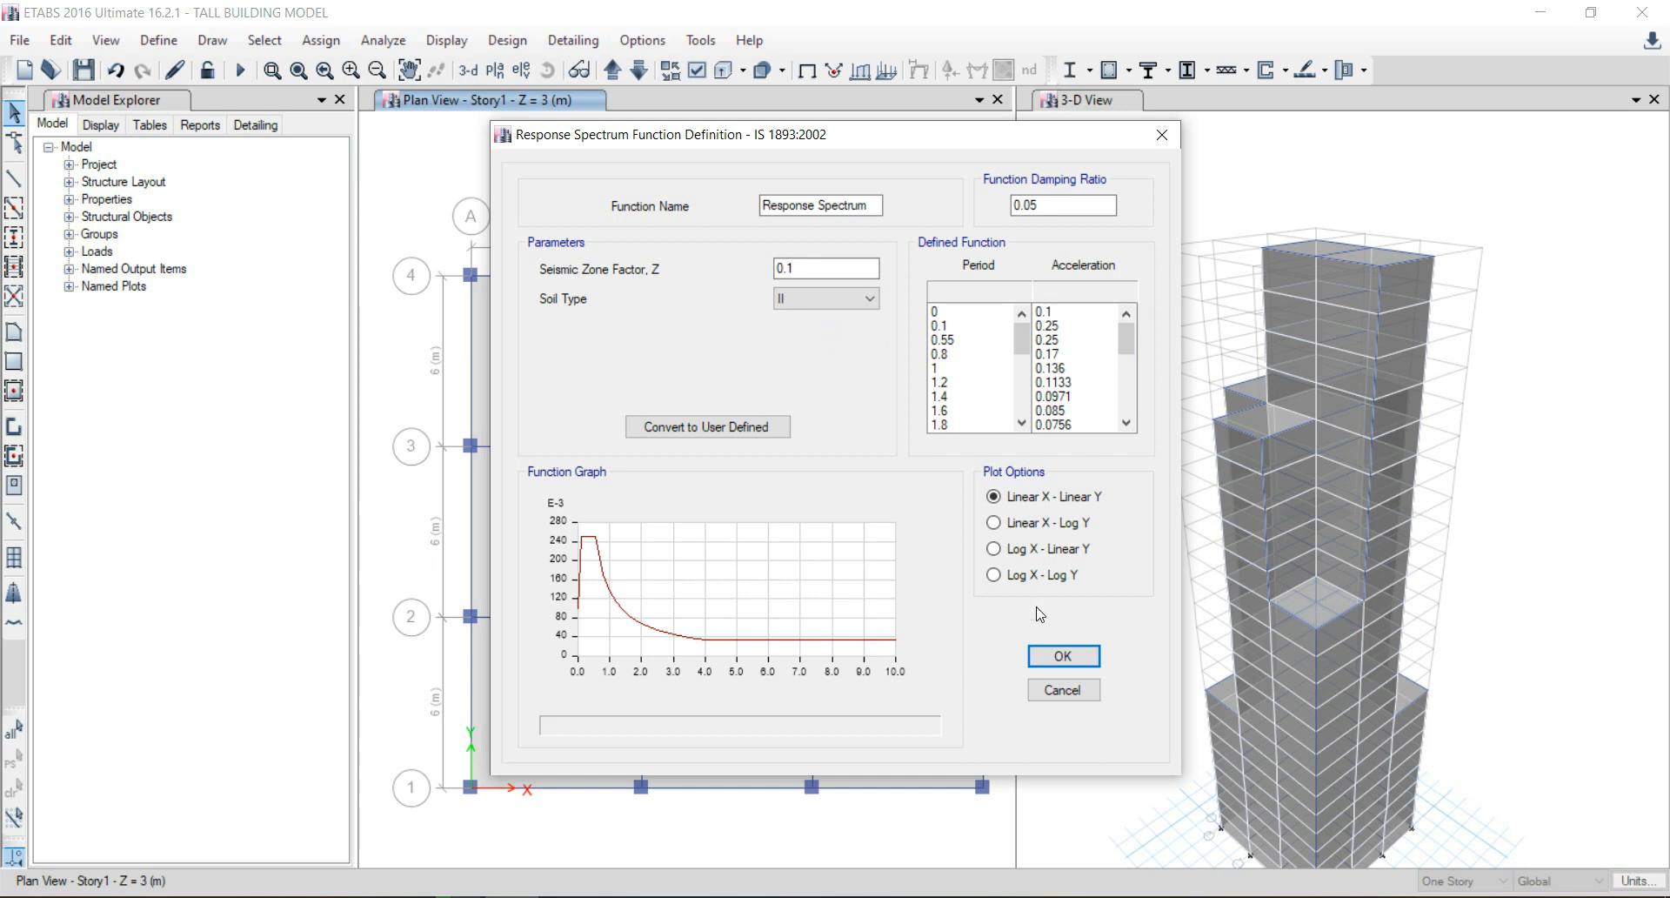
left_click(1063, 658)
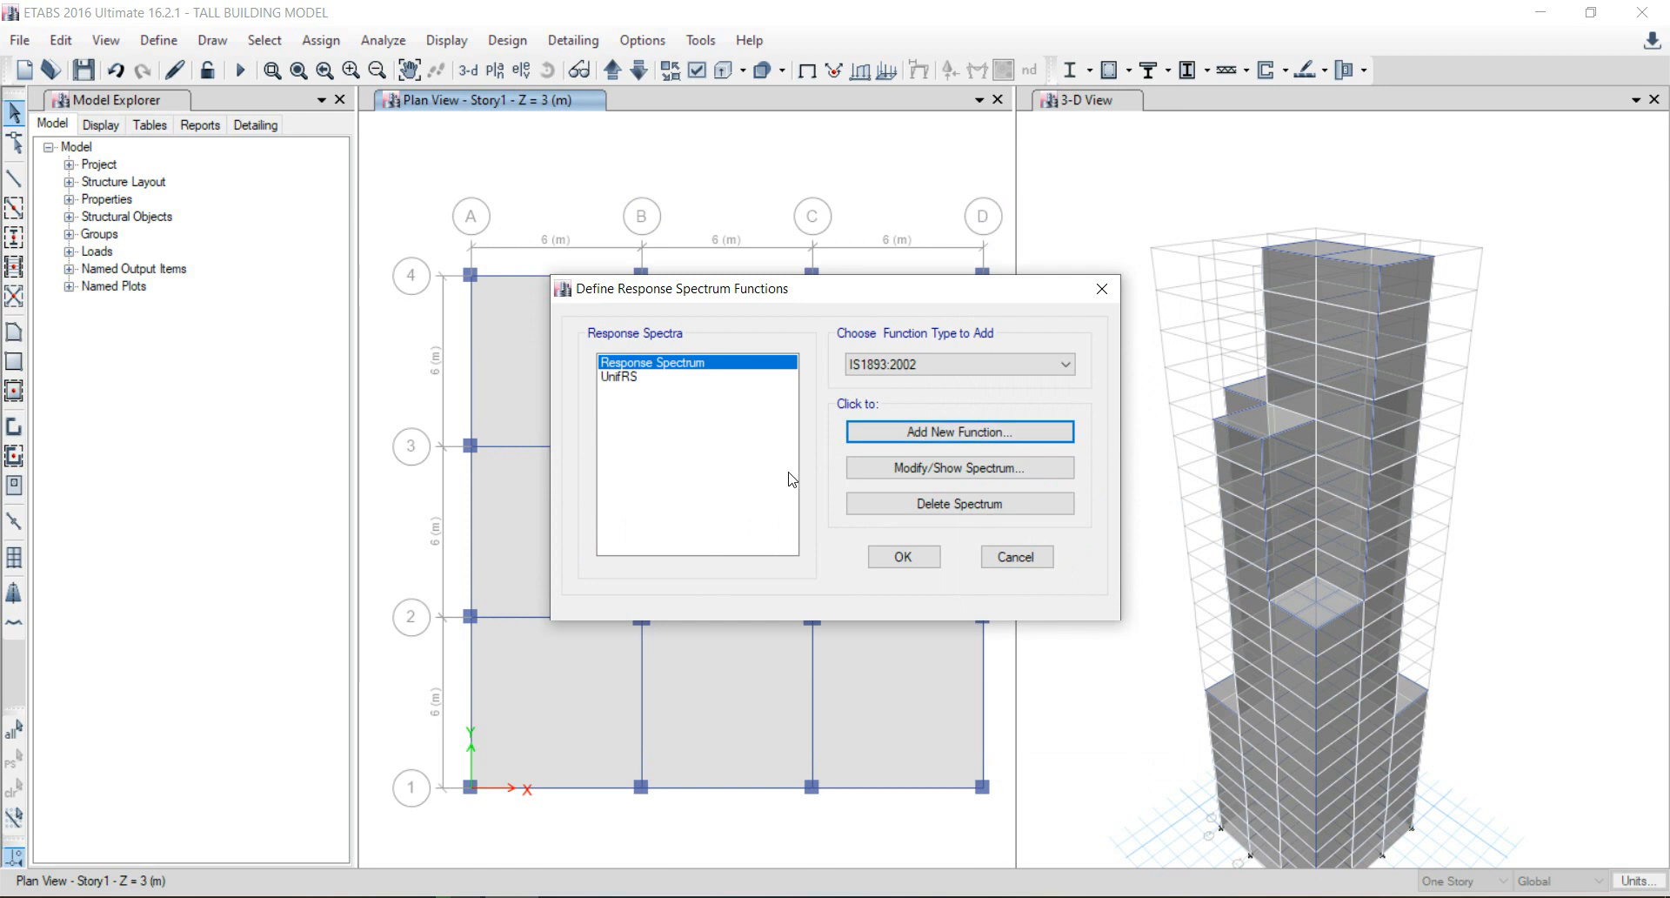
left_click(905, 555)
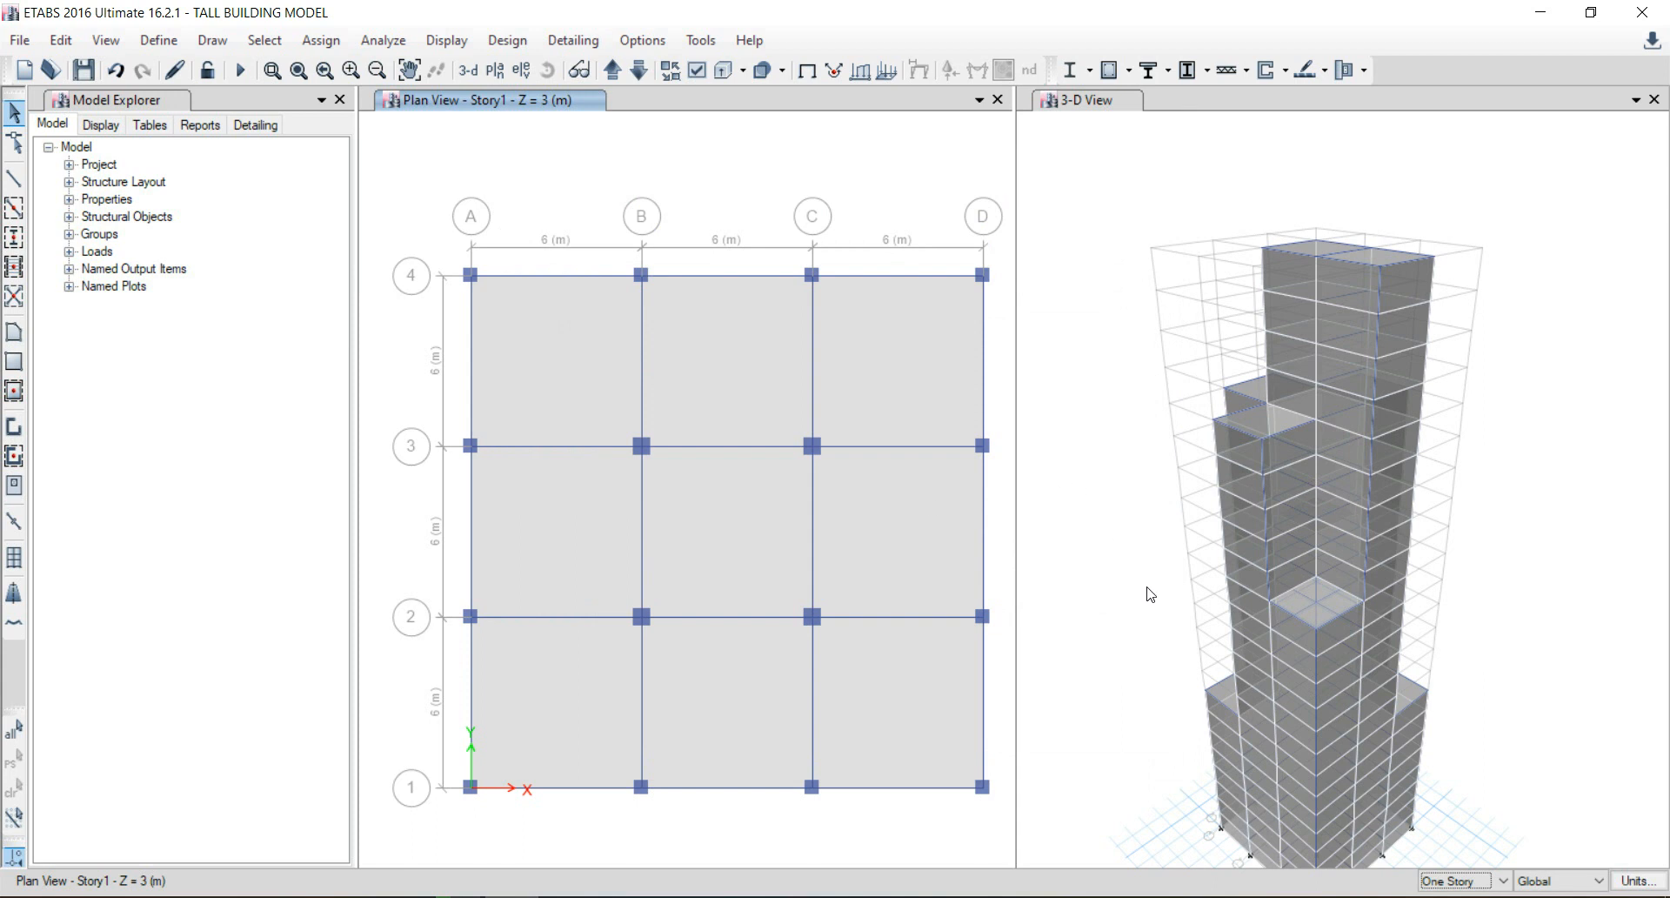
Examine the display units for length, force and stress, check the translational acceleration unit, and close the units form.
left_click(1635, 879)
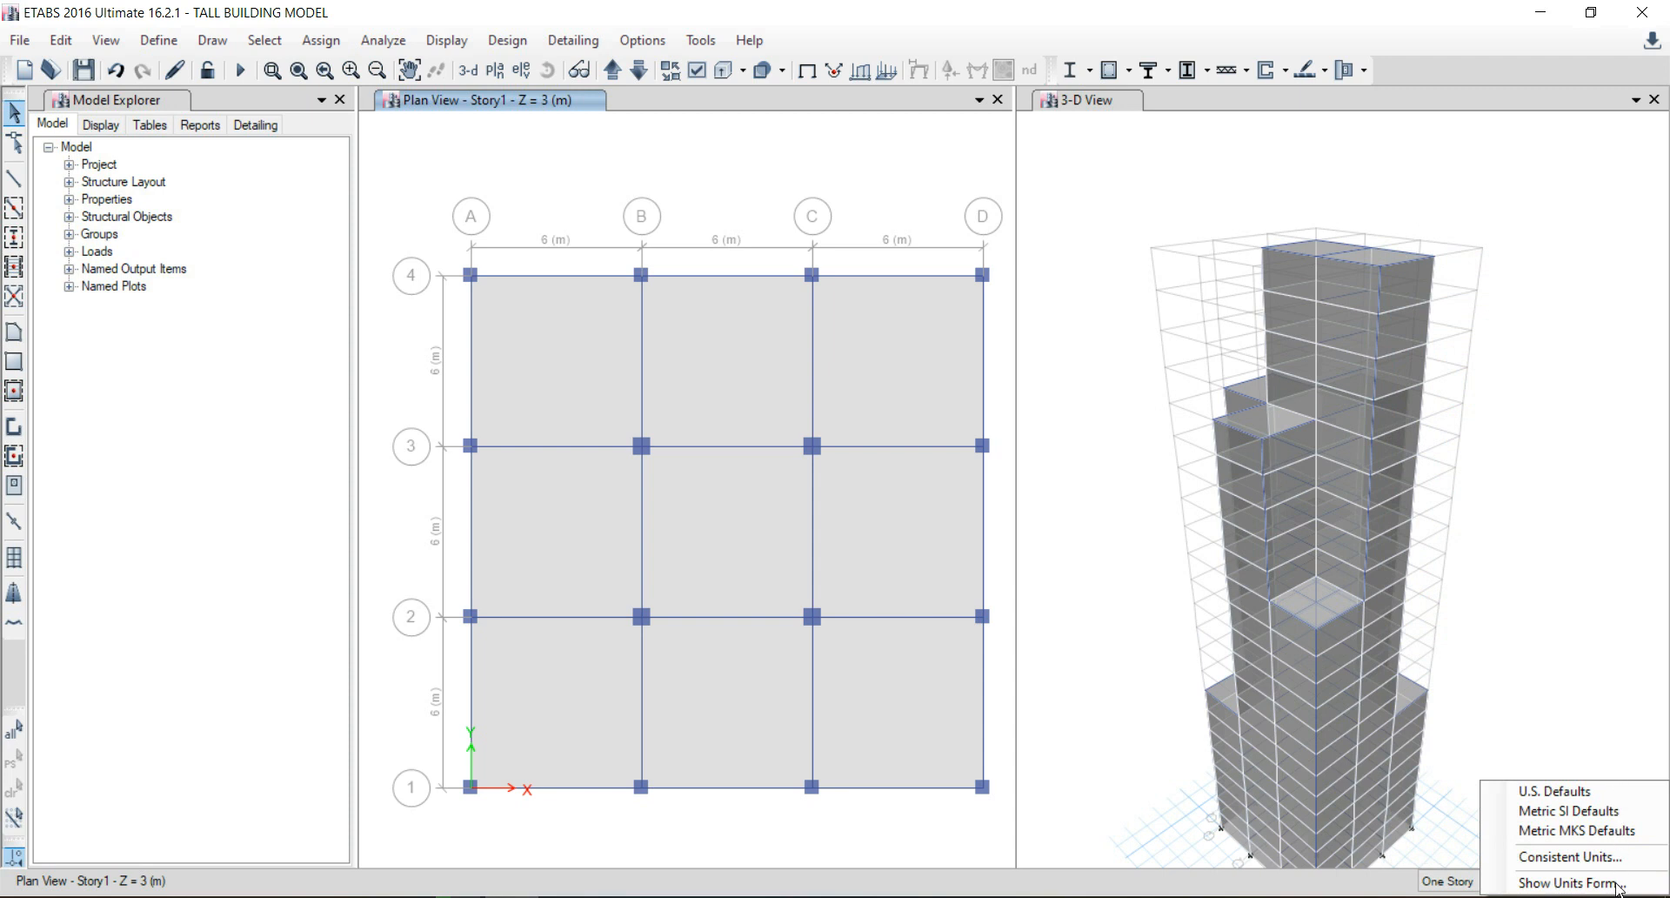
left_click(1573, 883)
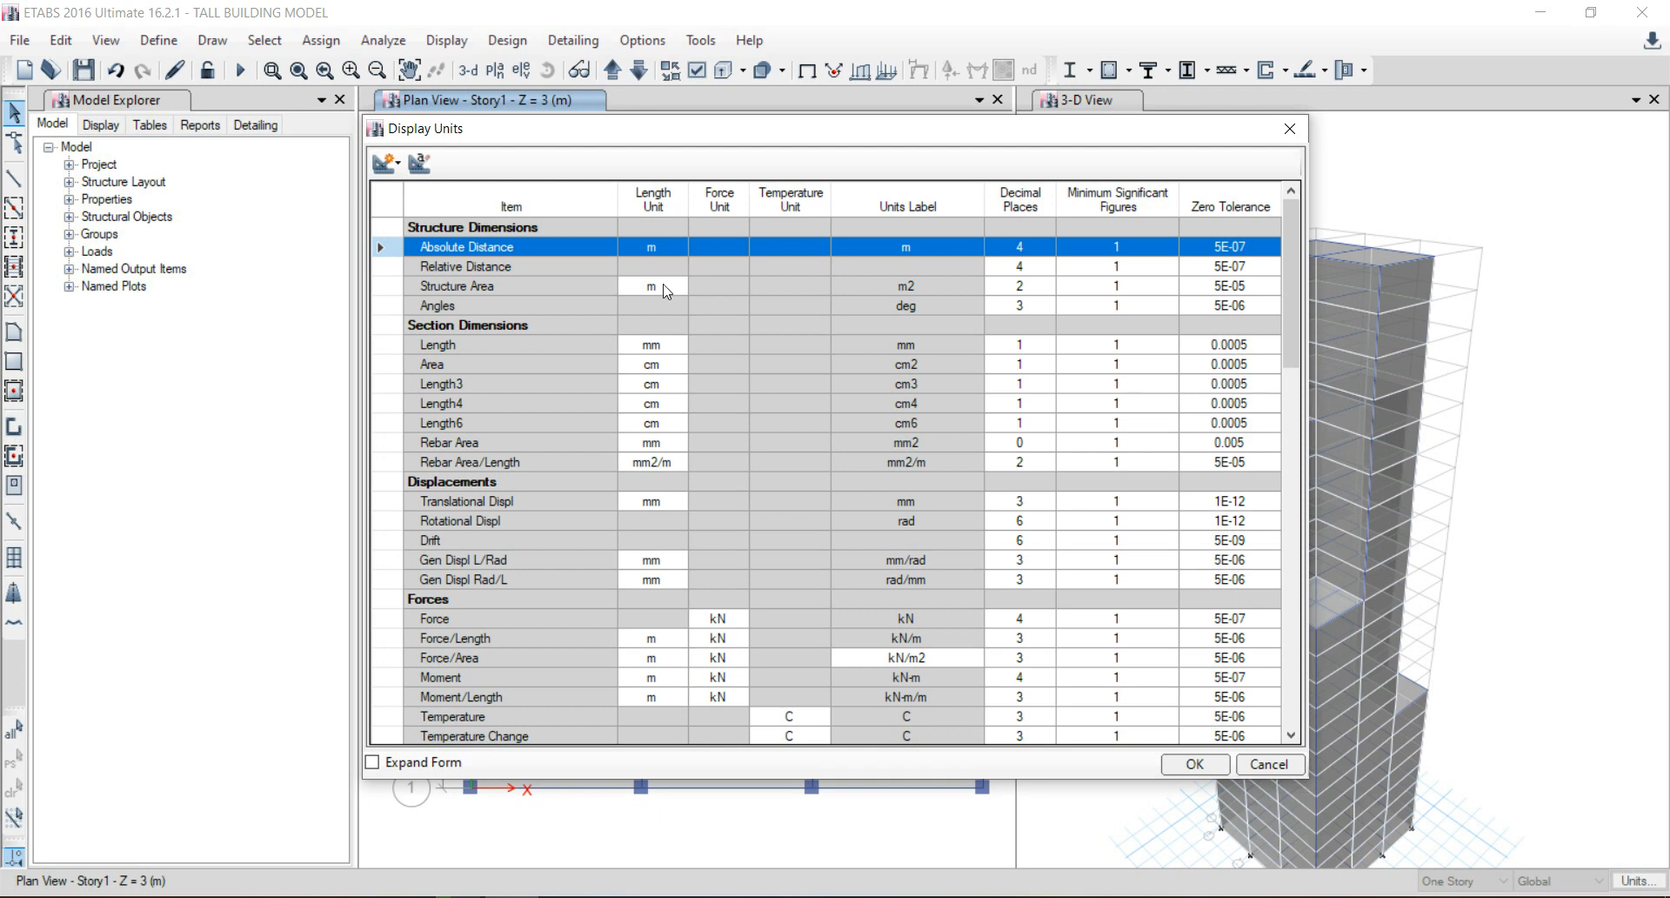
scroll(707, 388, "down", 4)
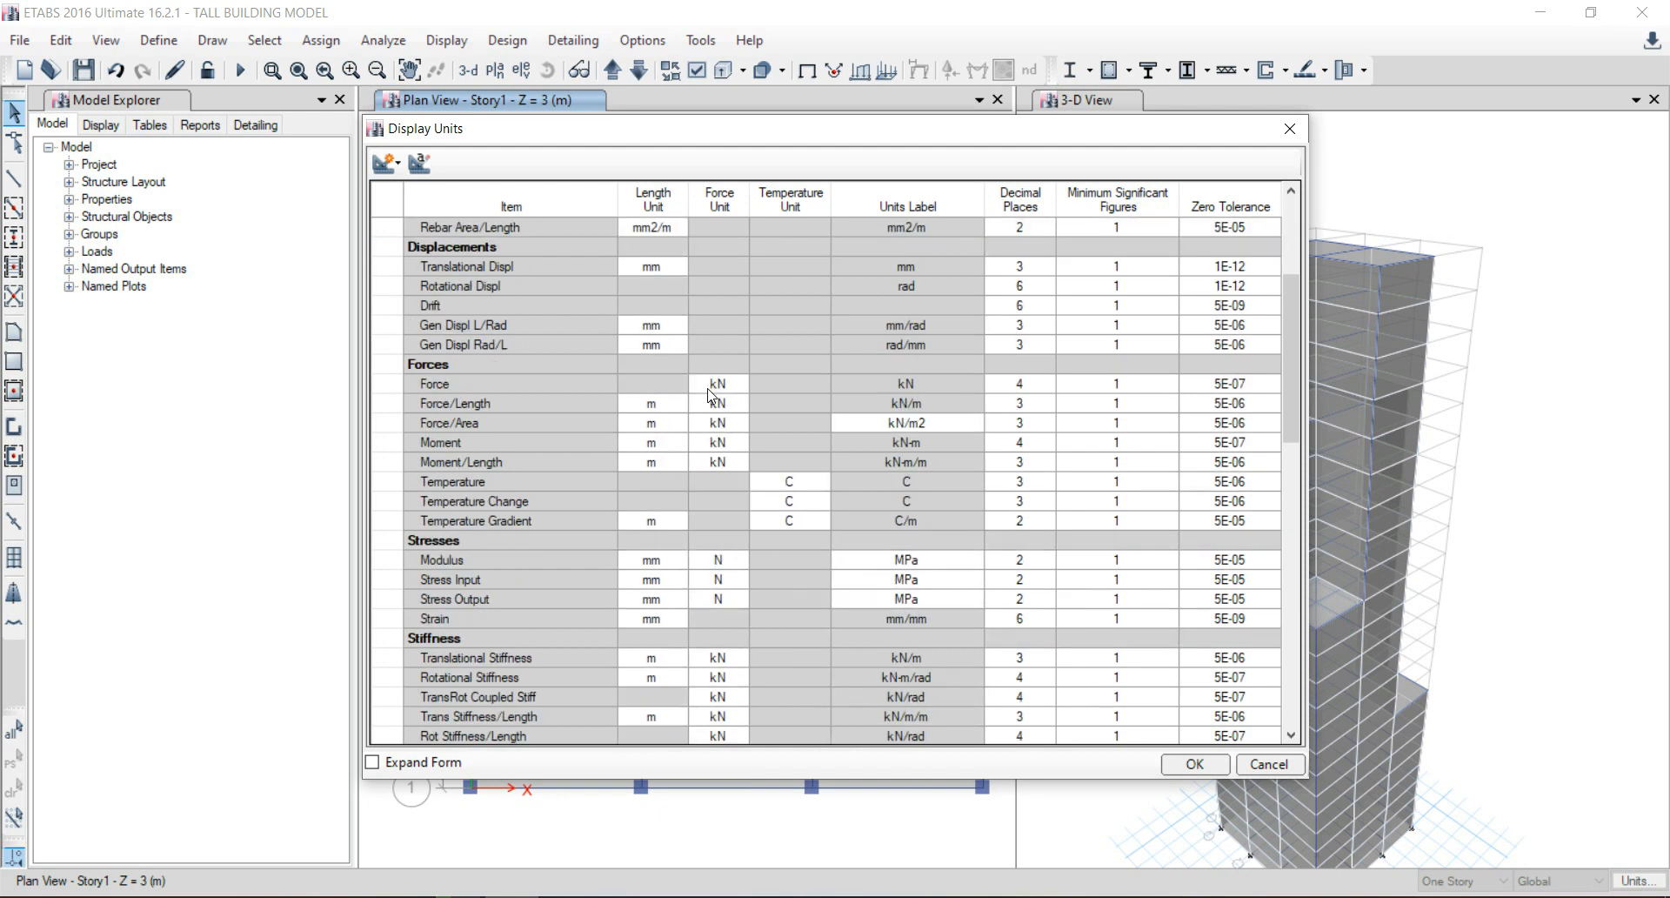
scroll(710, 394, "down", 5)
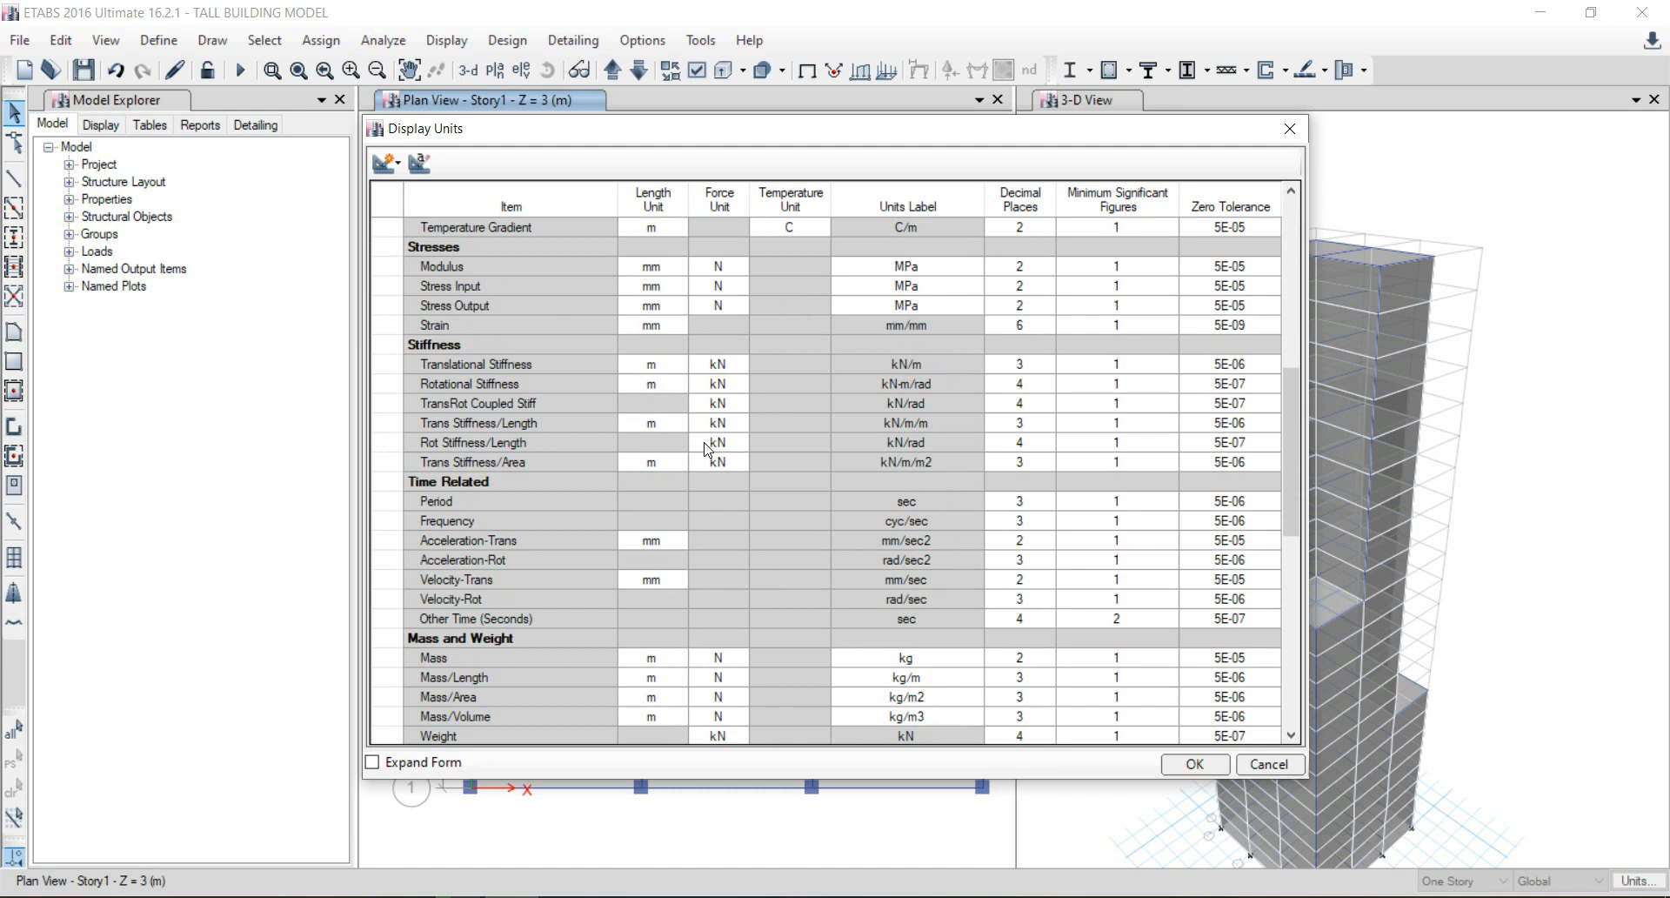
scroll(707, 447, "down", 6)
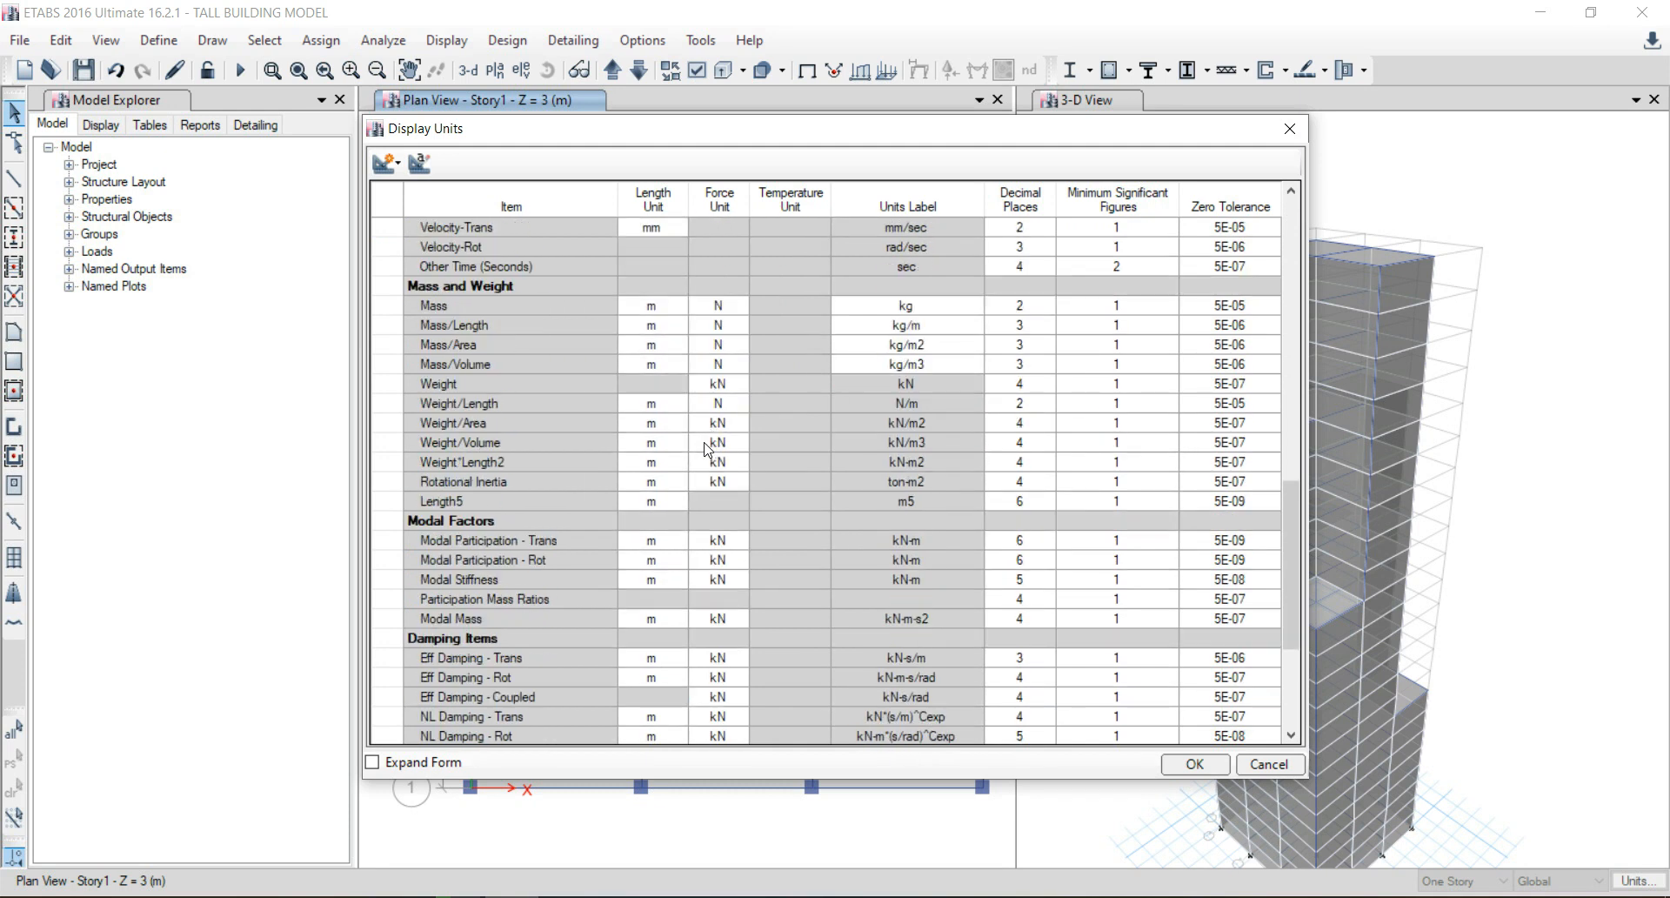
scroll(705, 444, "up", 15)
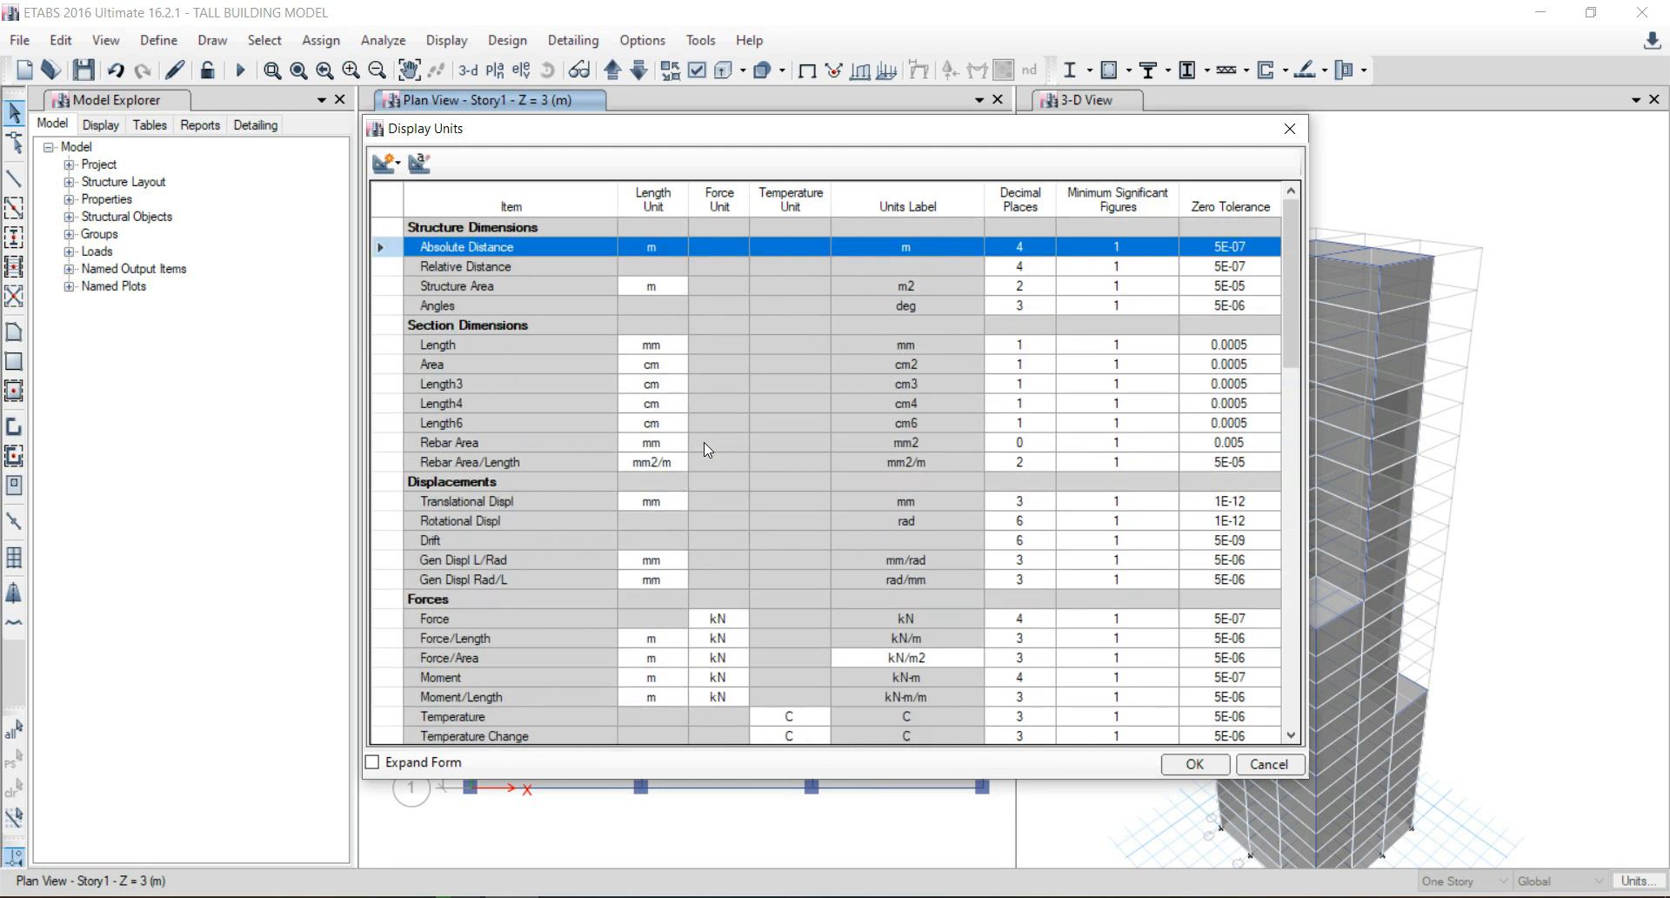
scroll(703, 442, "down", 7)
left_click(920, 657)
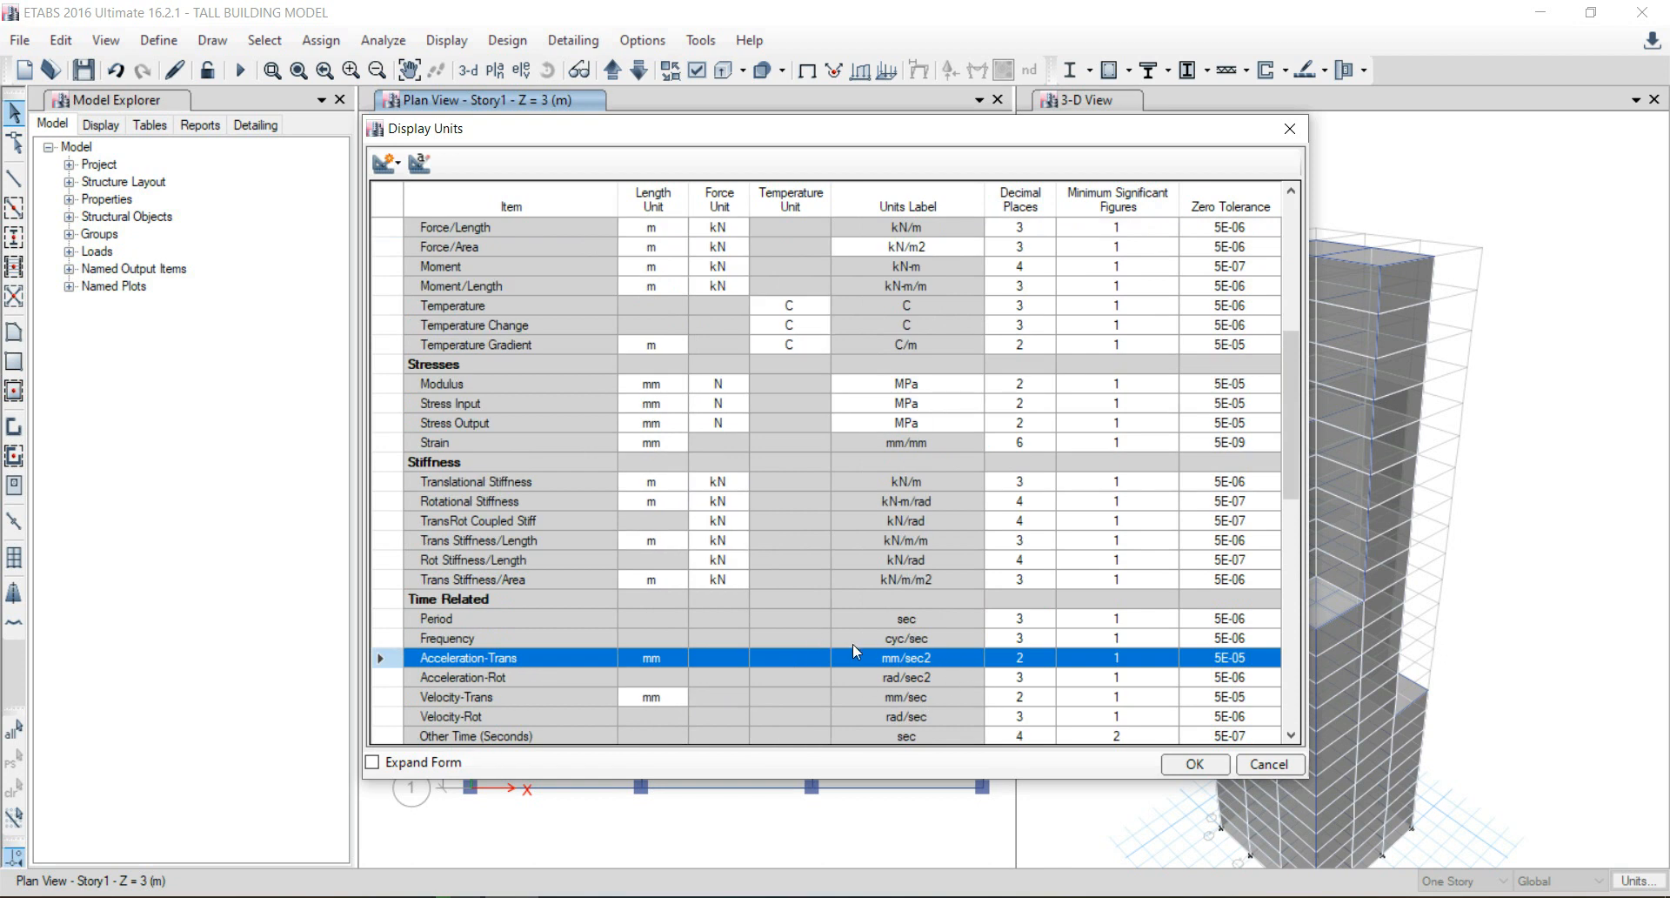
left_click(1194, 763)
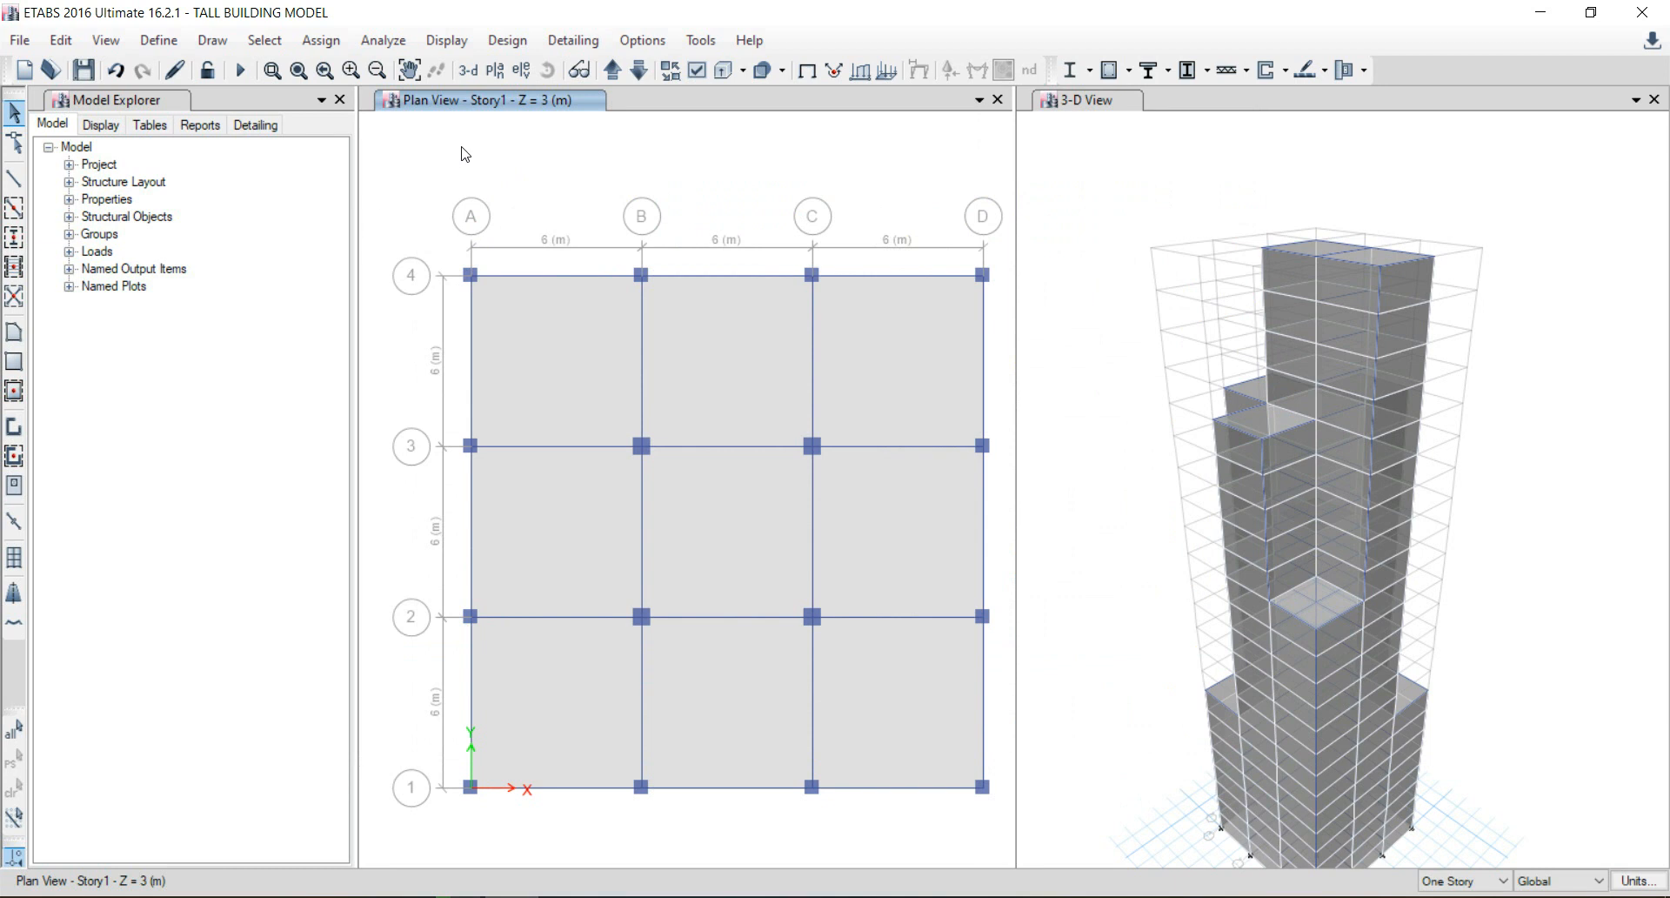
Add a new load case named RESPONSE SPECTRUM with the load case type Response Spectrum.
left_click(158, 40)
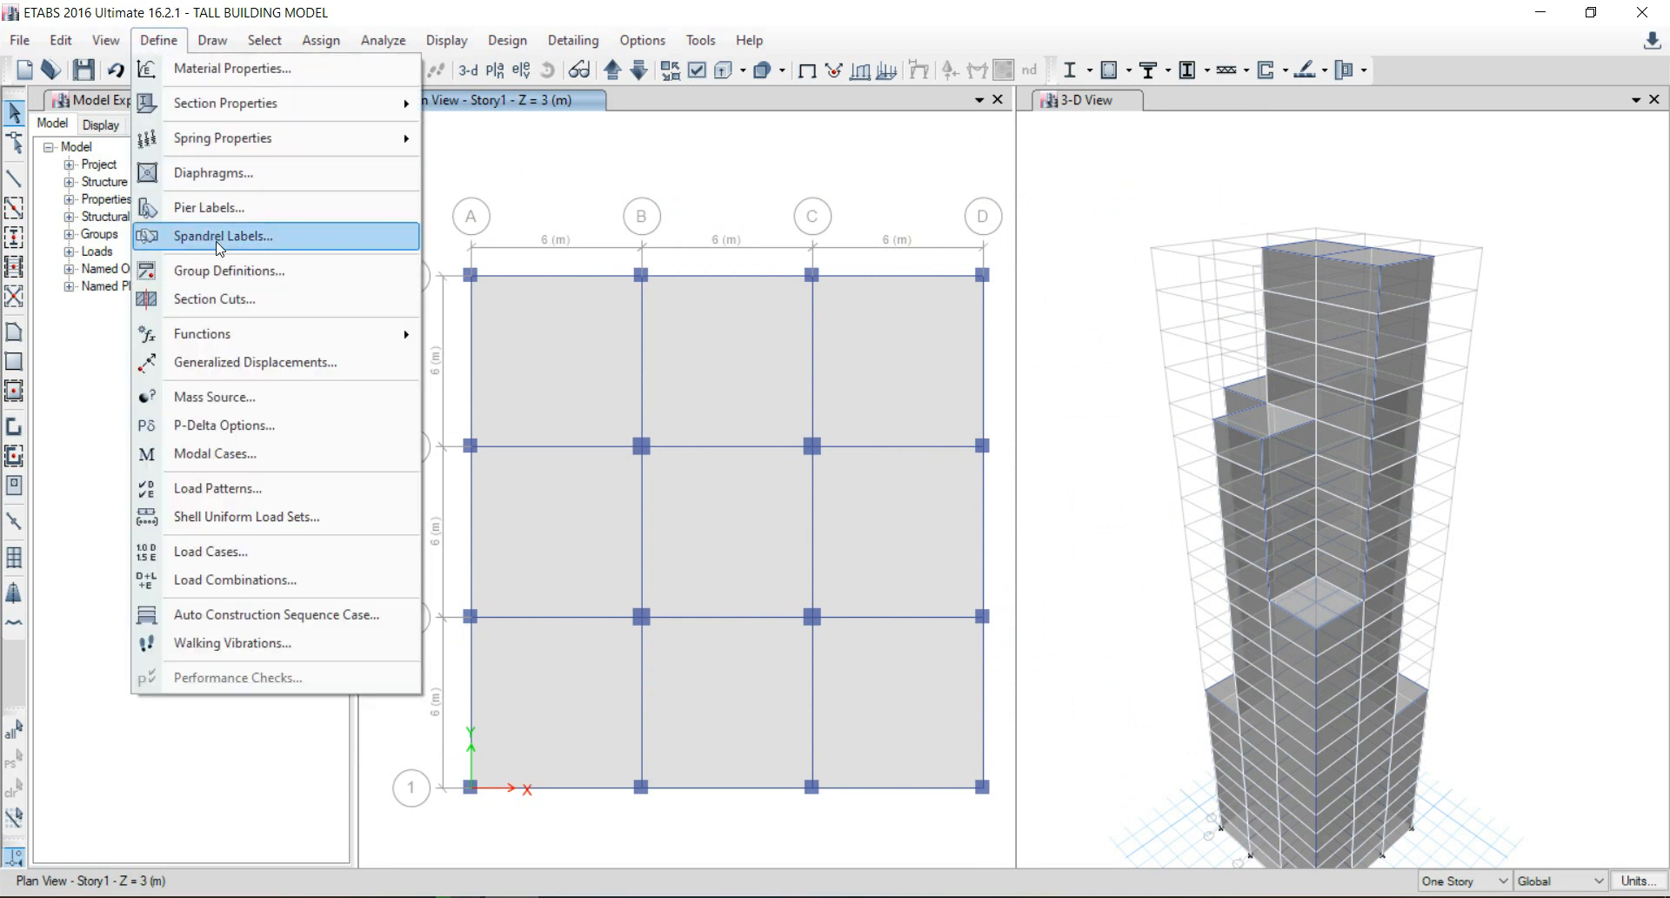
left_click(306, 557)
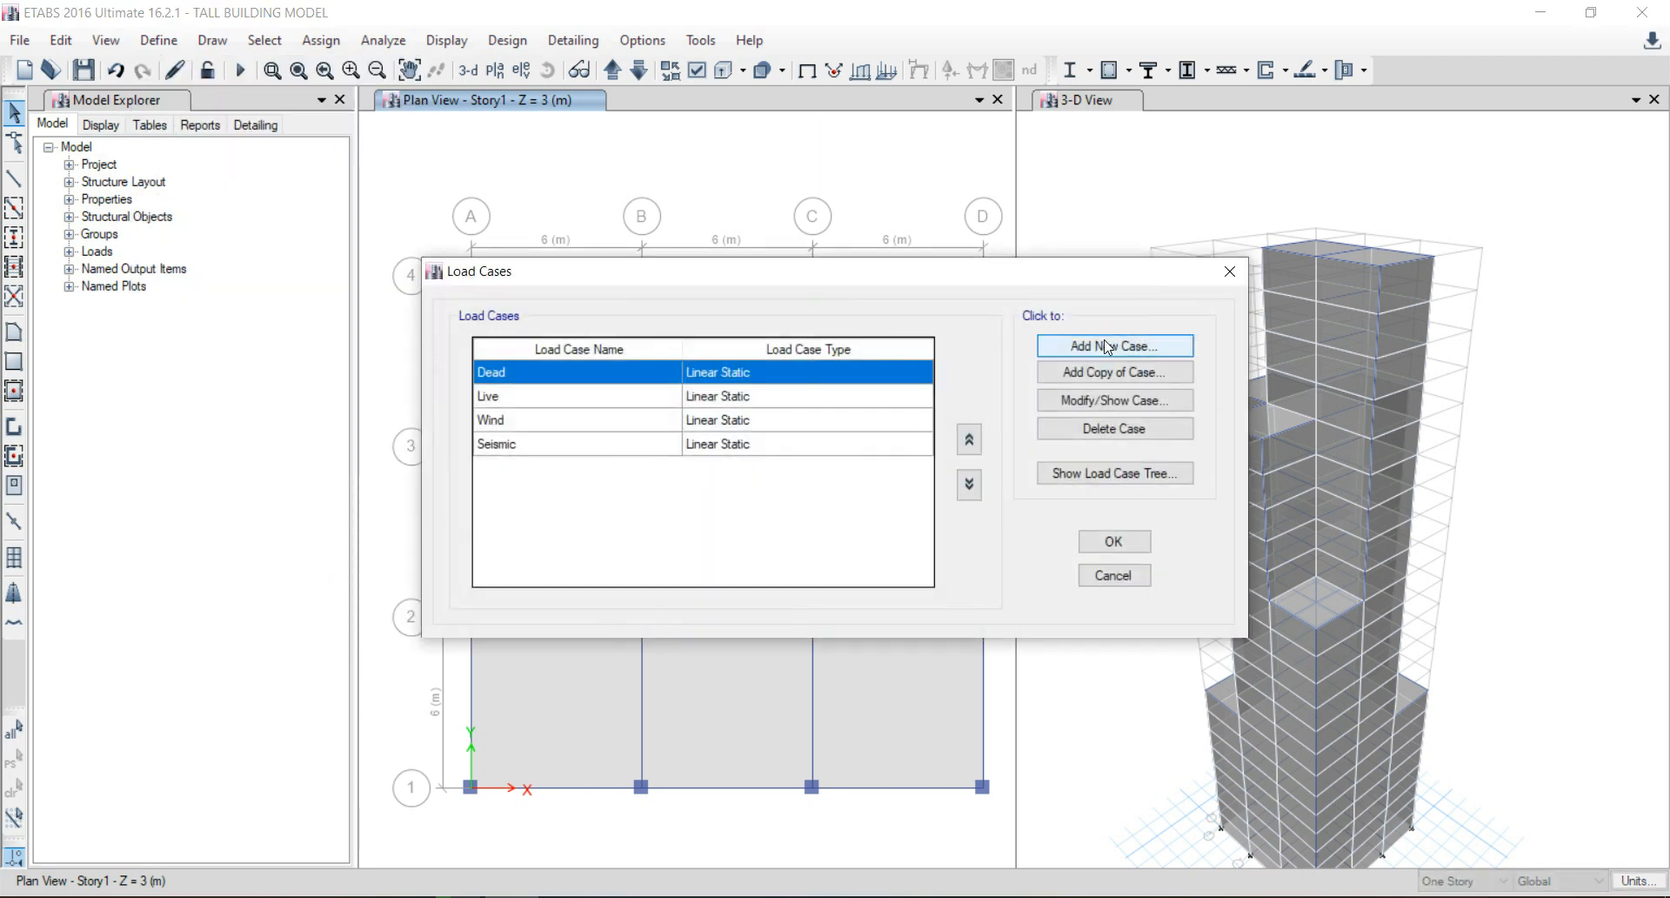
left_click(1105, 346)
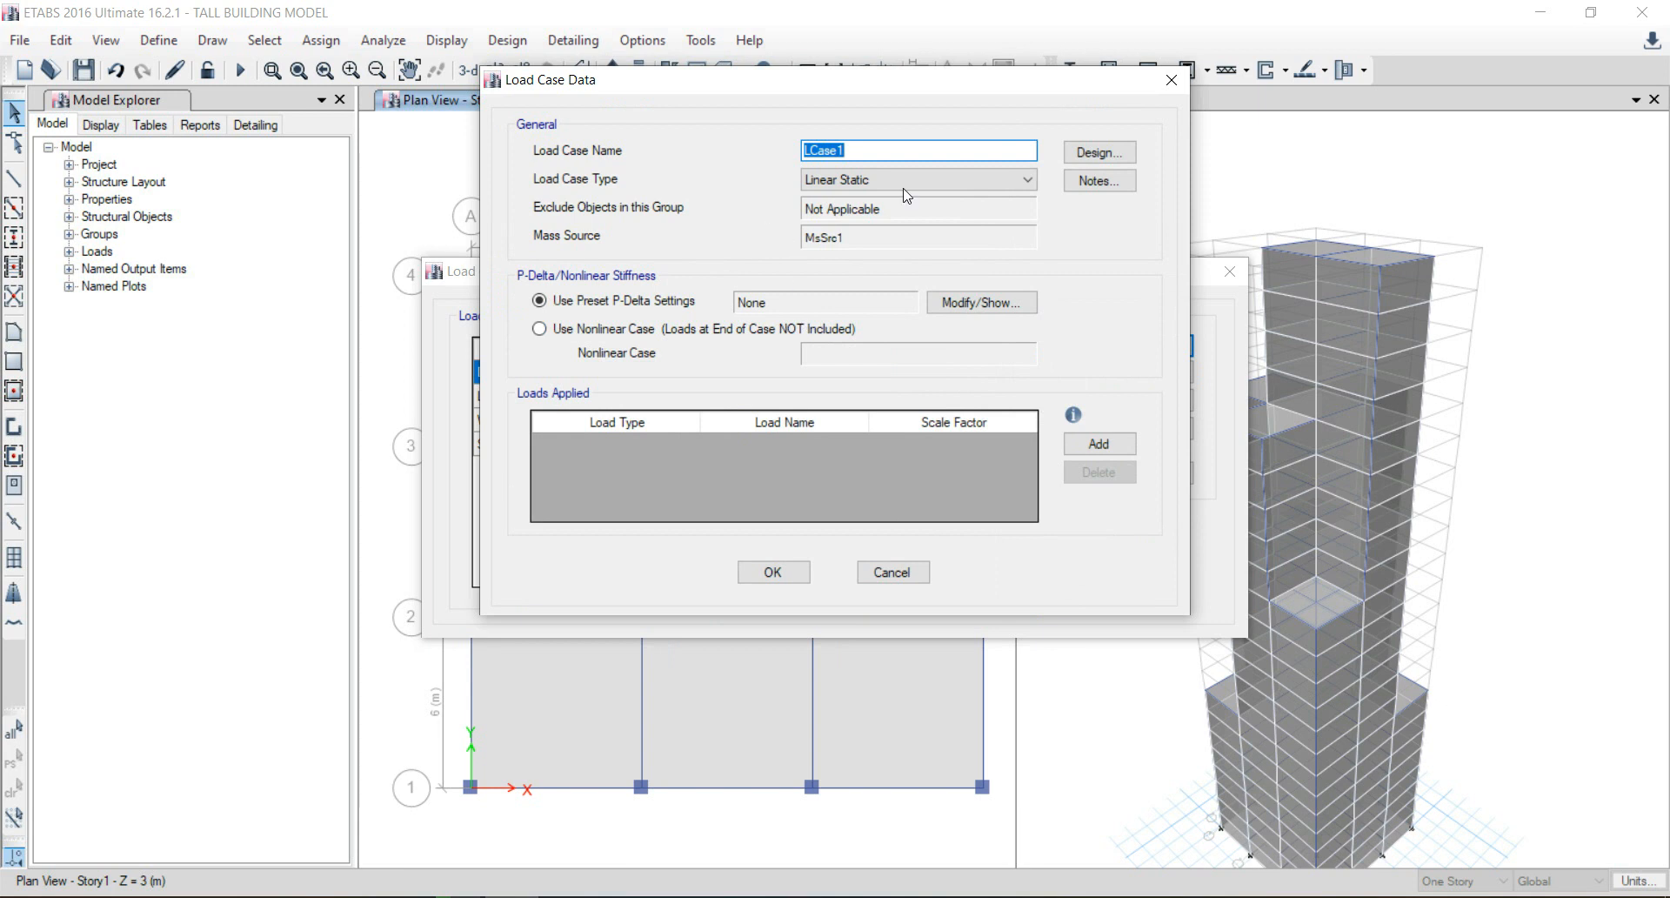
type("rESPONSE SPECTRUM")
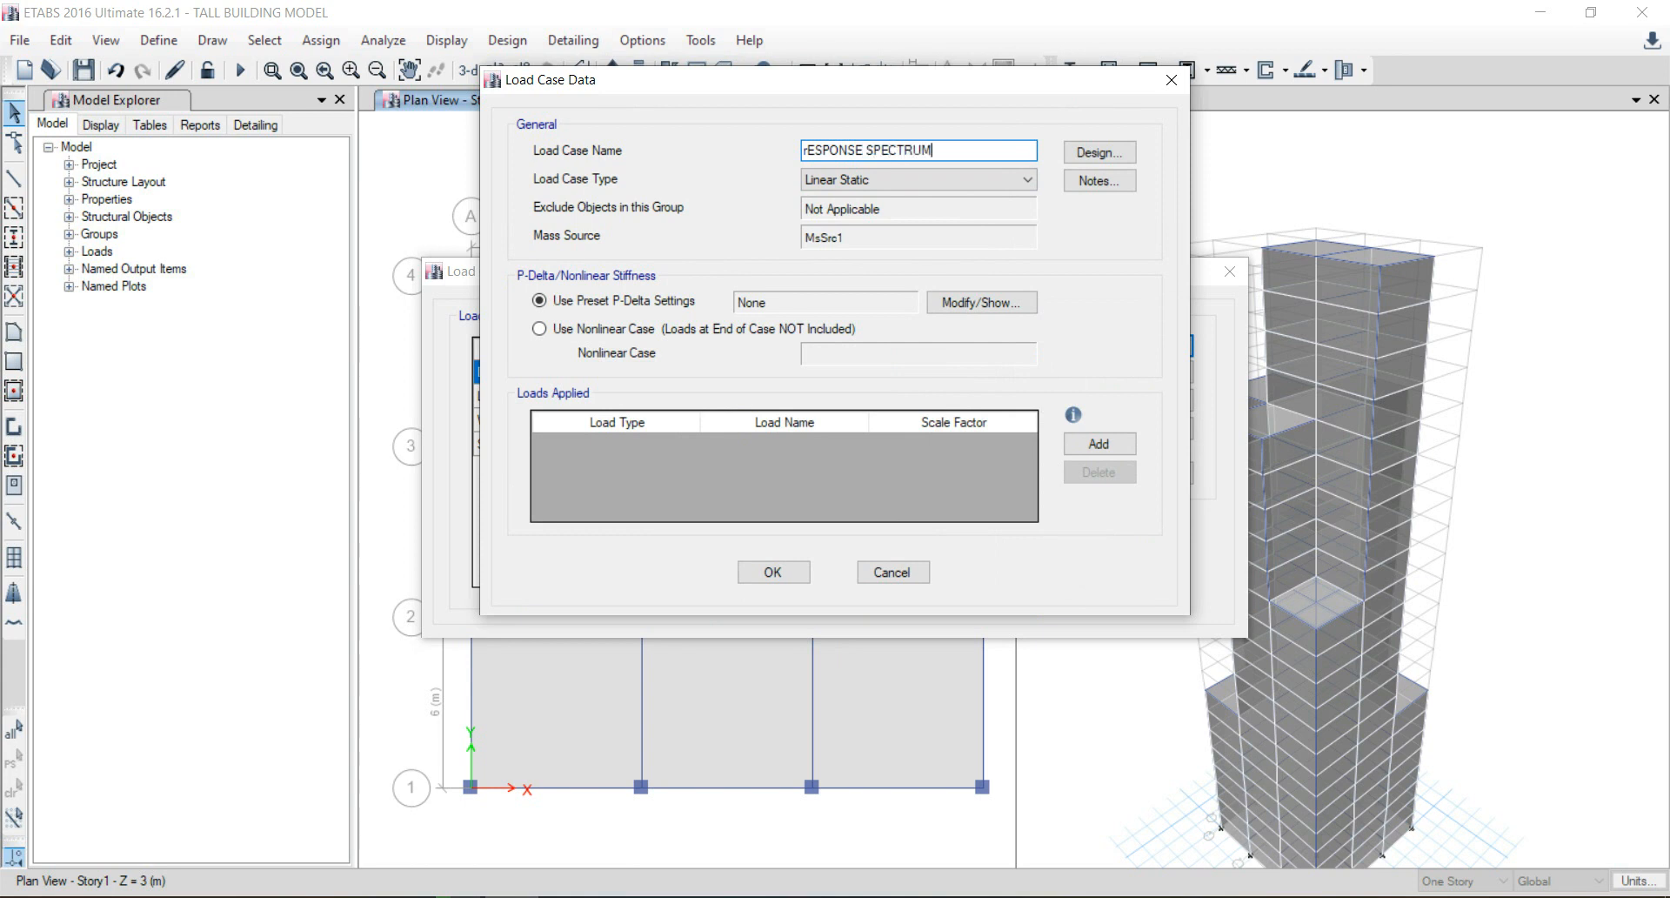
left_click(808, 152)
key("BackSpace")
type("R")
left_click(999, 180)
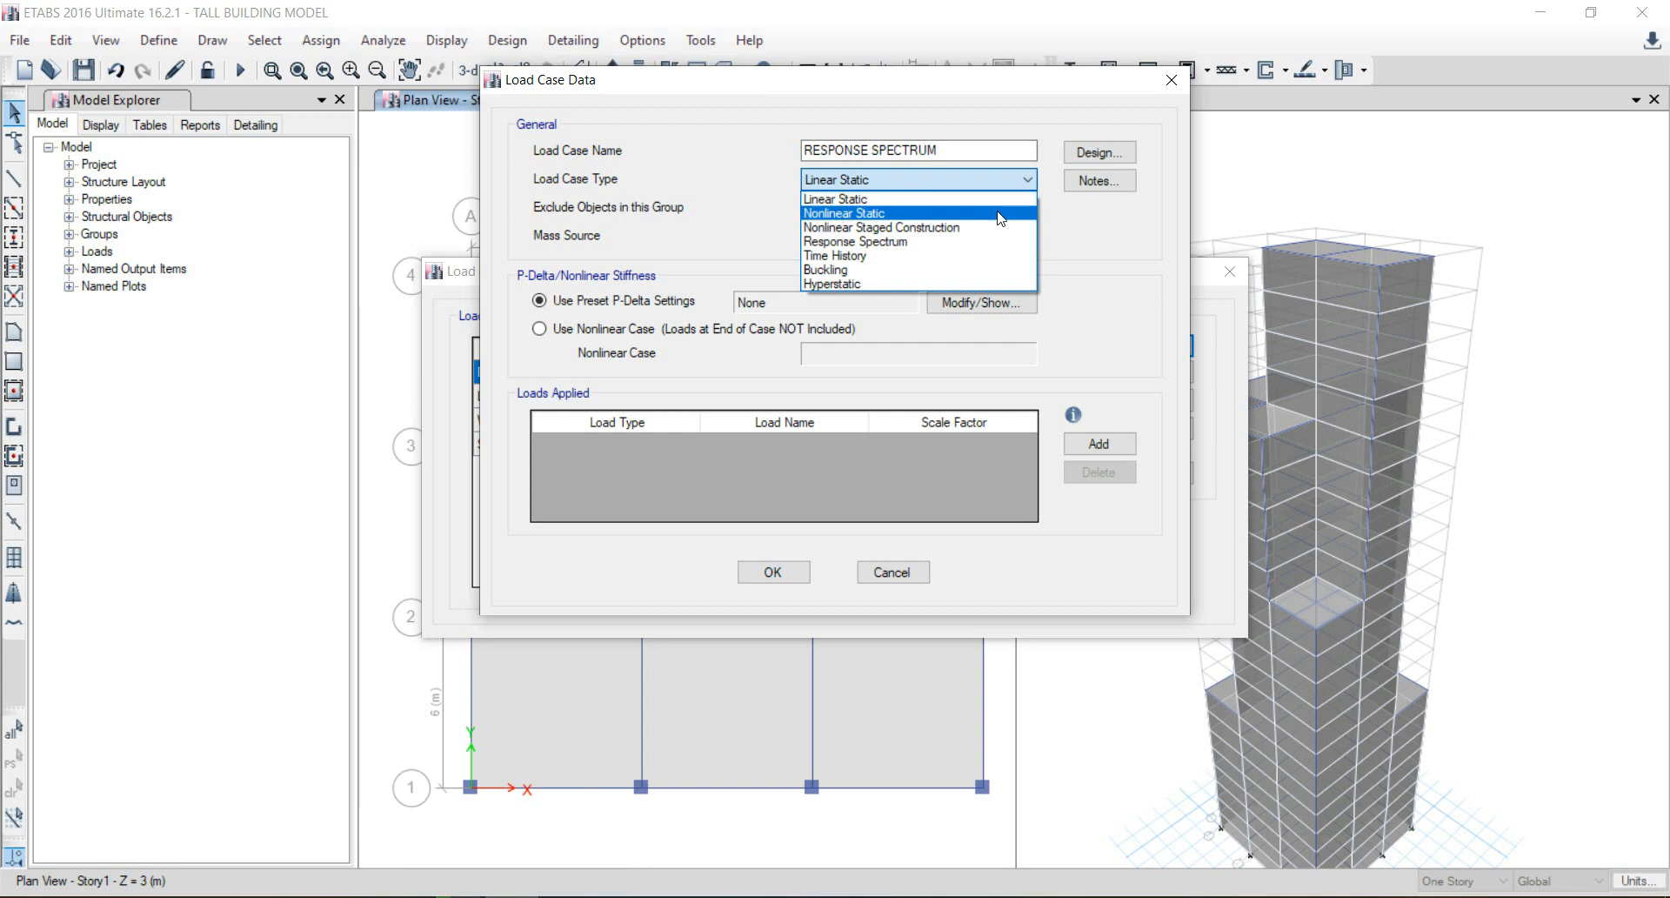
left_click(1000, 242)
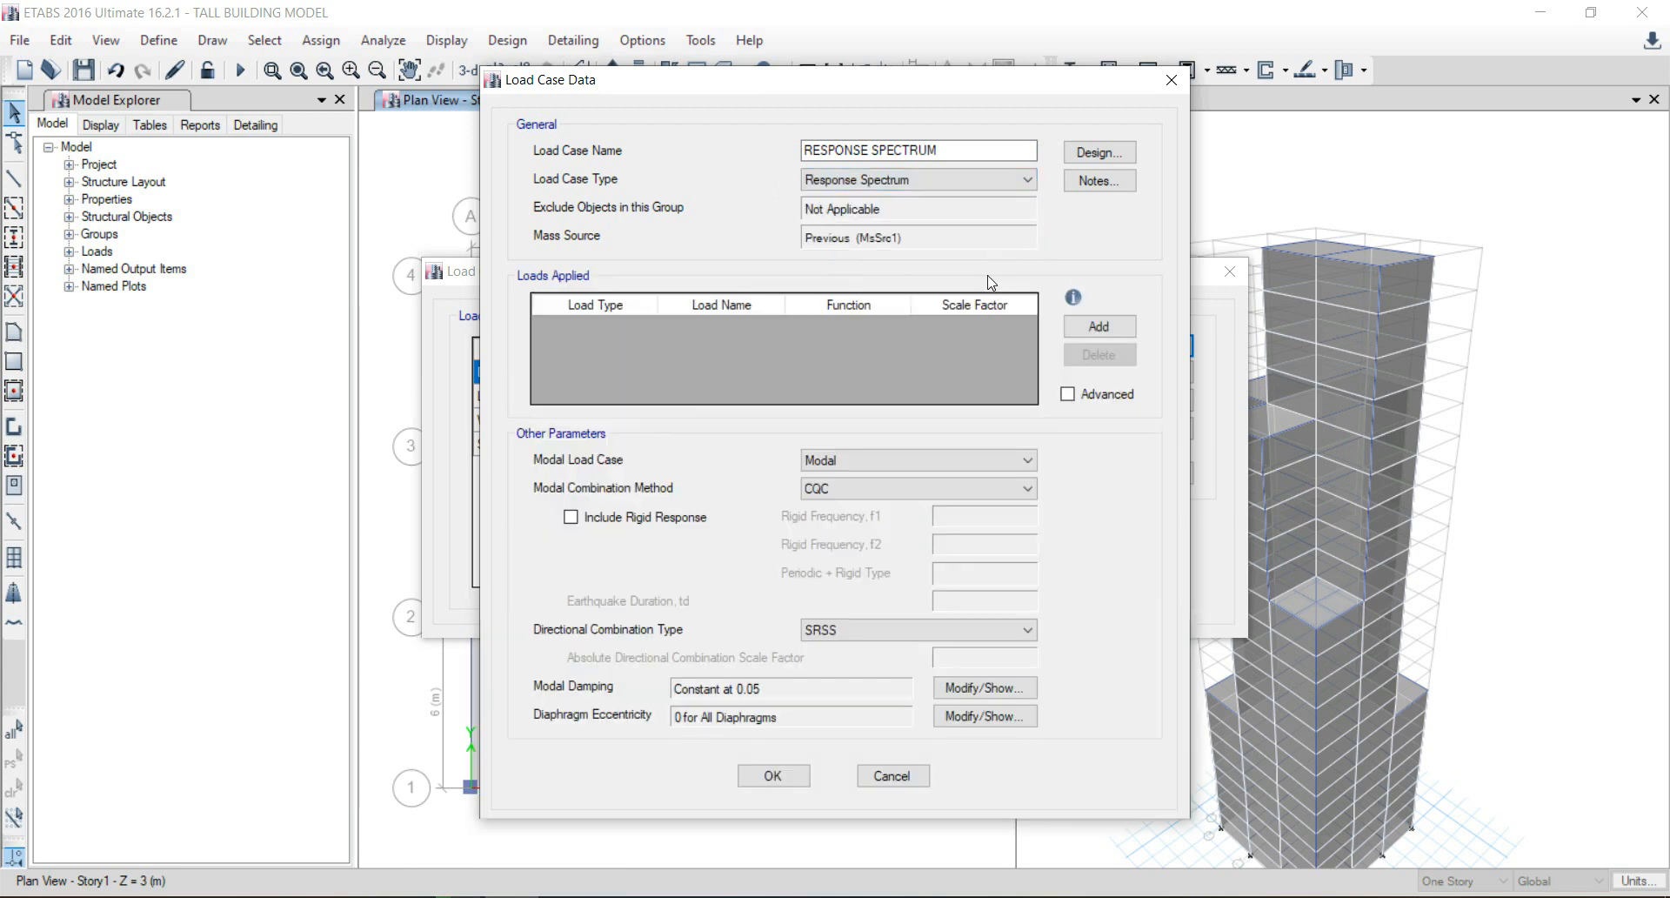
Add a U1 acceleration load to the case and assign it the Response Spectrum function.
left_click(1099, 327)
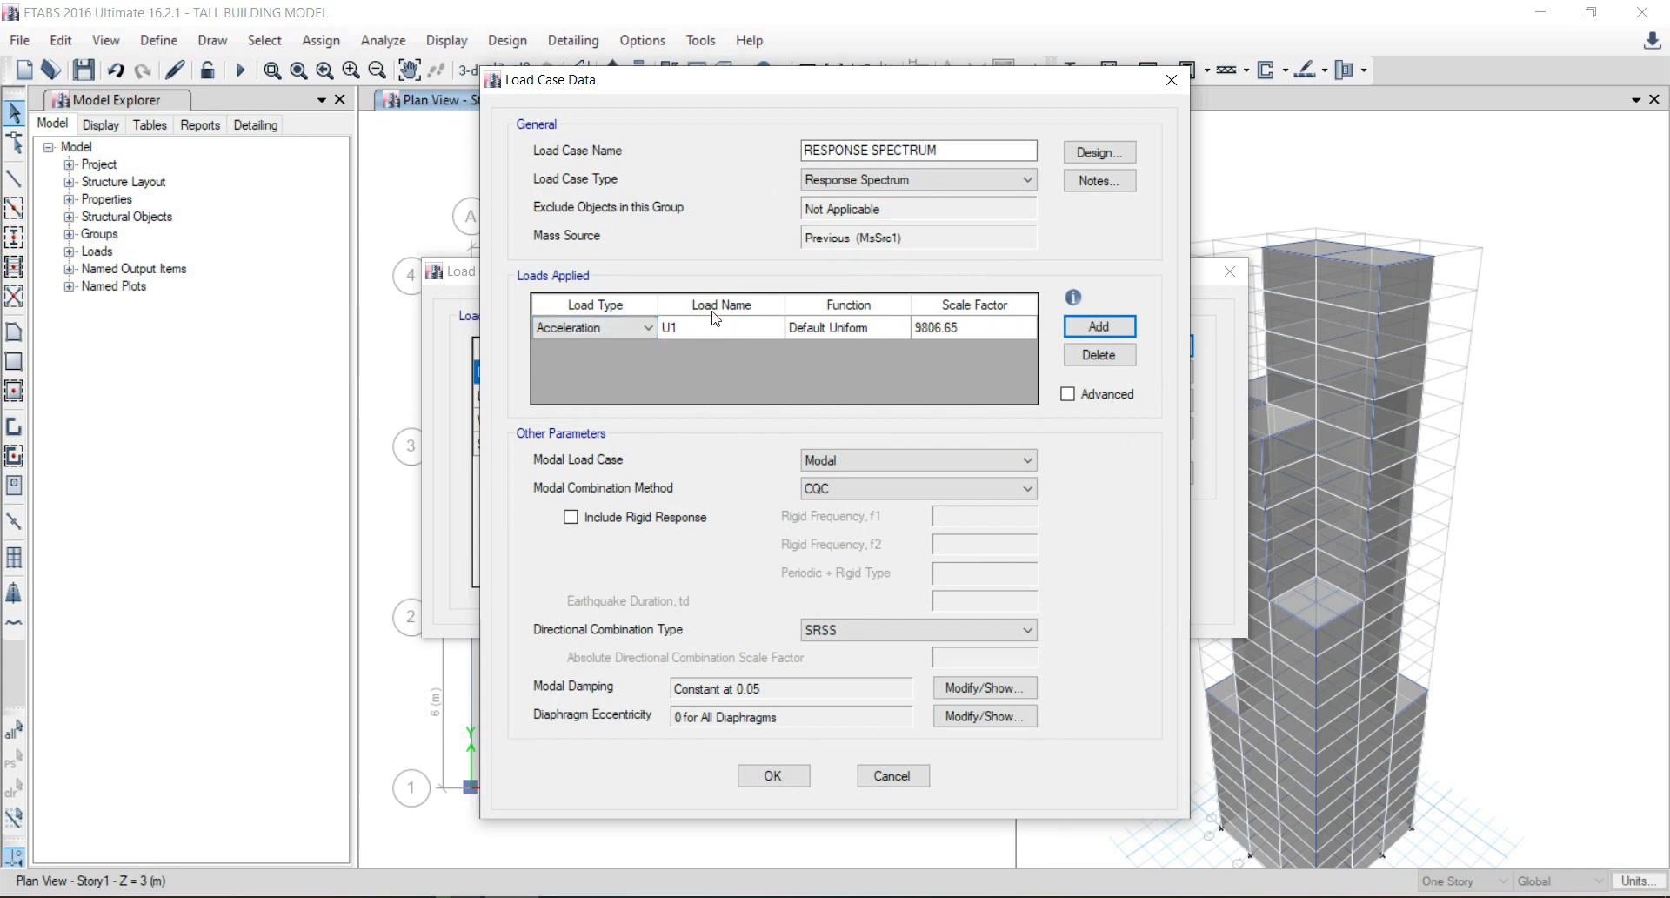
left_click(882, 327)
left_click(891, 331)
left_click(889, 374)
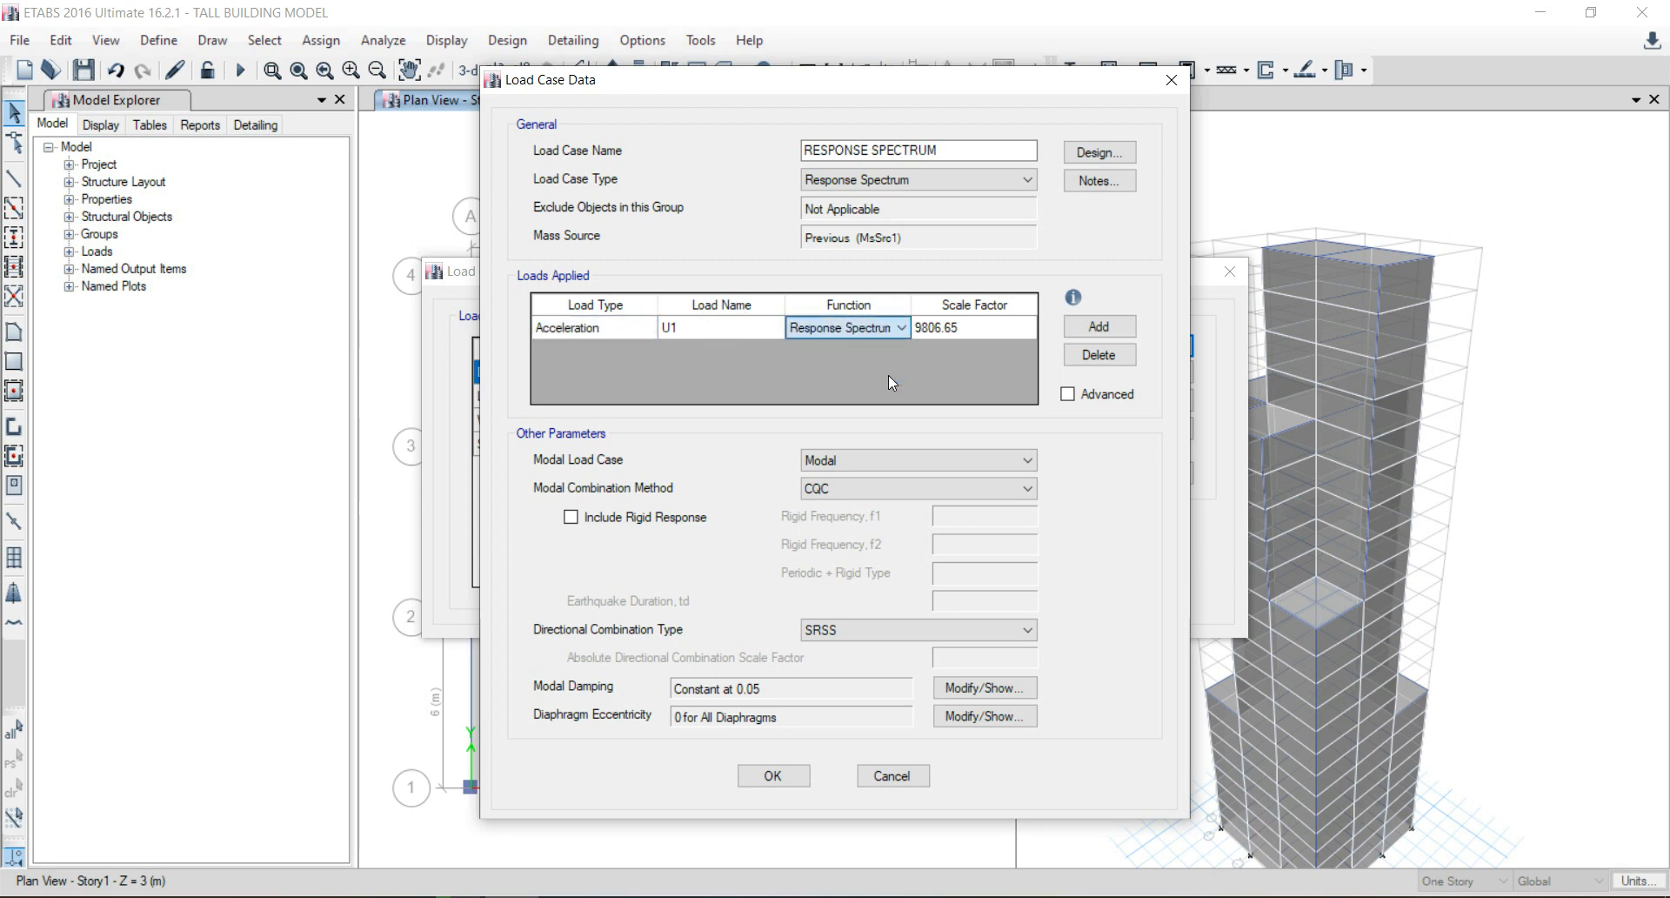
Set the U1 load's scale factor to 1633.5 and add a second acceleration load in direction U2.
left_click(959, 329)
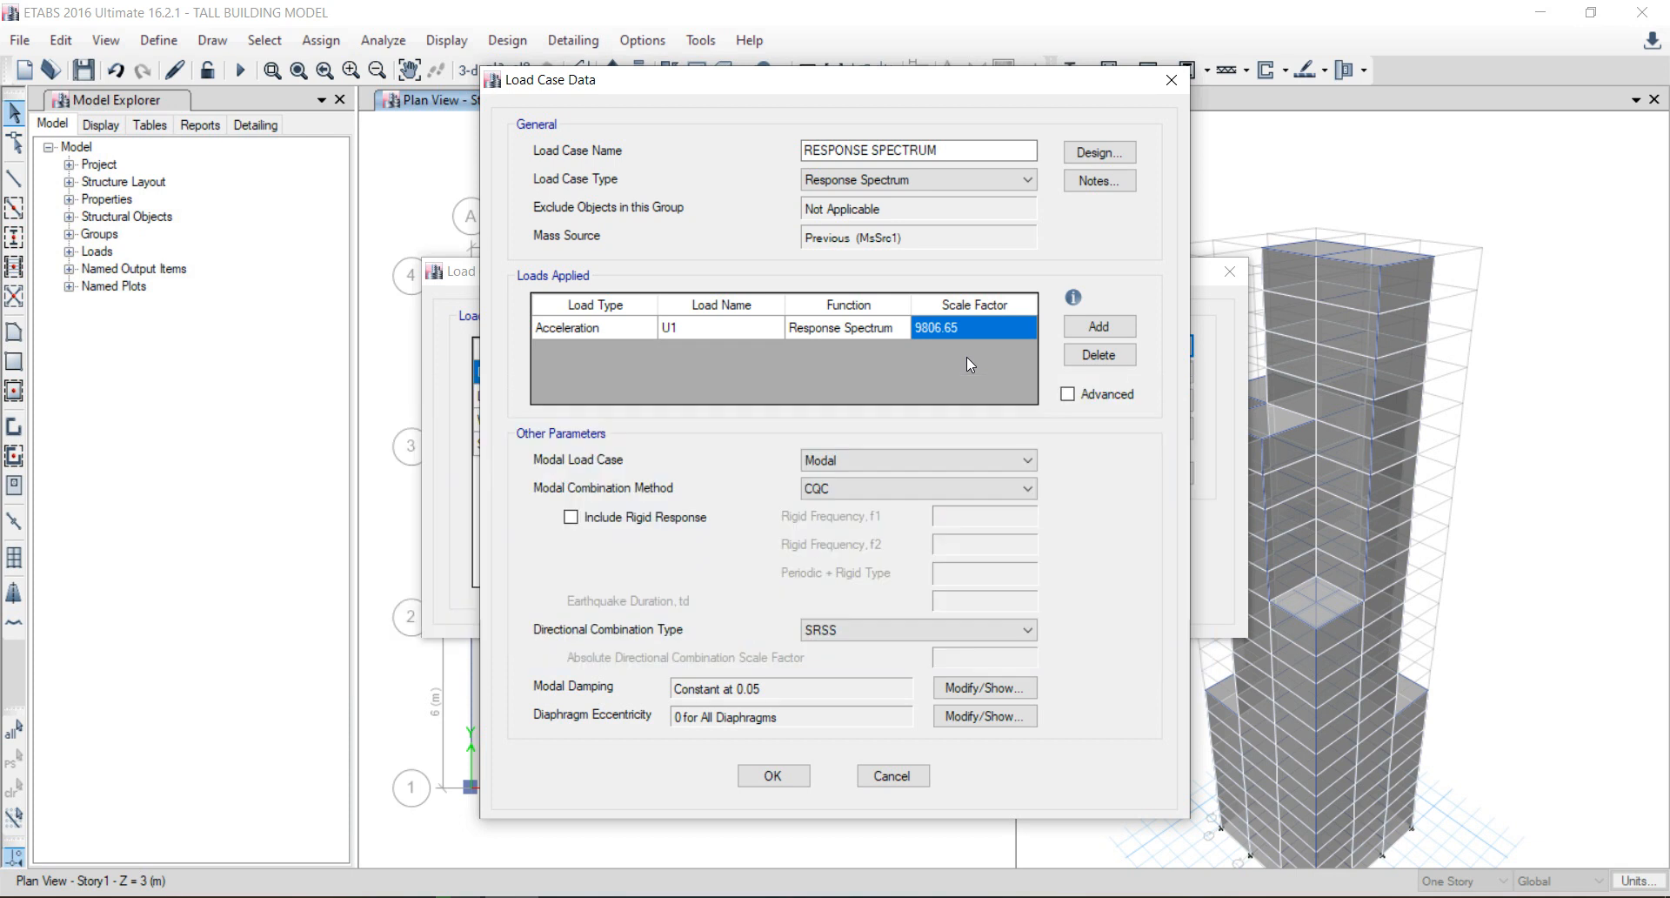
type("1633.5")
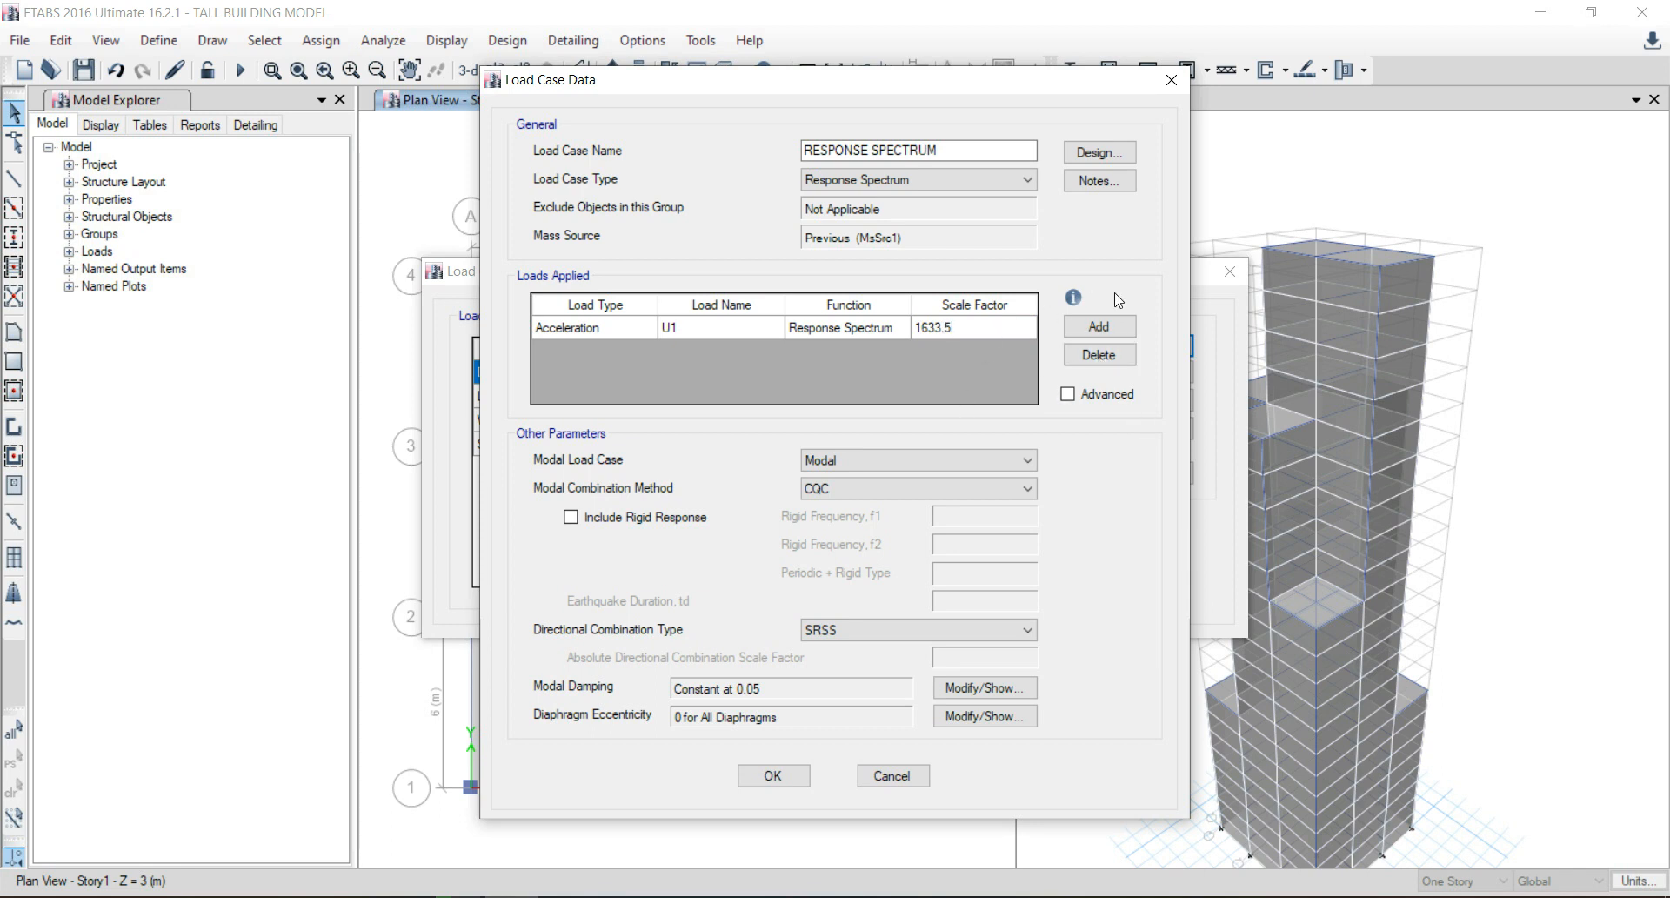
left_click(1119, 329)
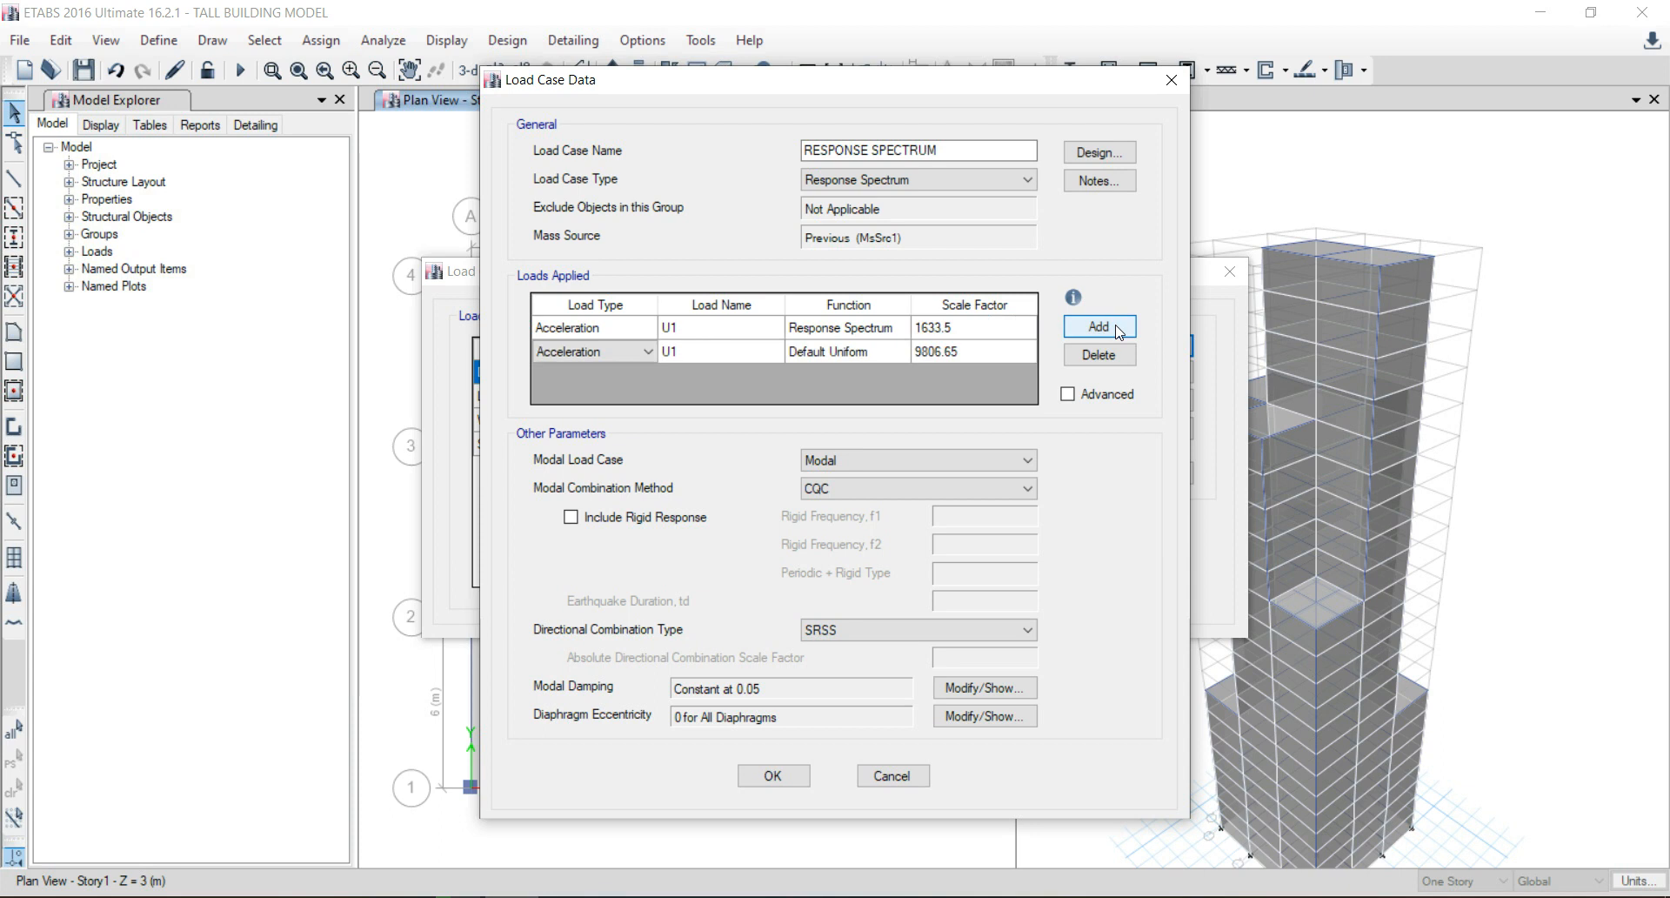
left_click(634, 351)
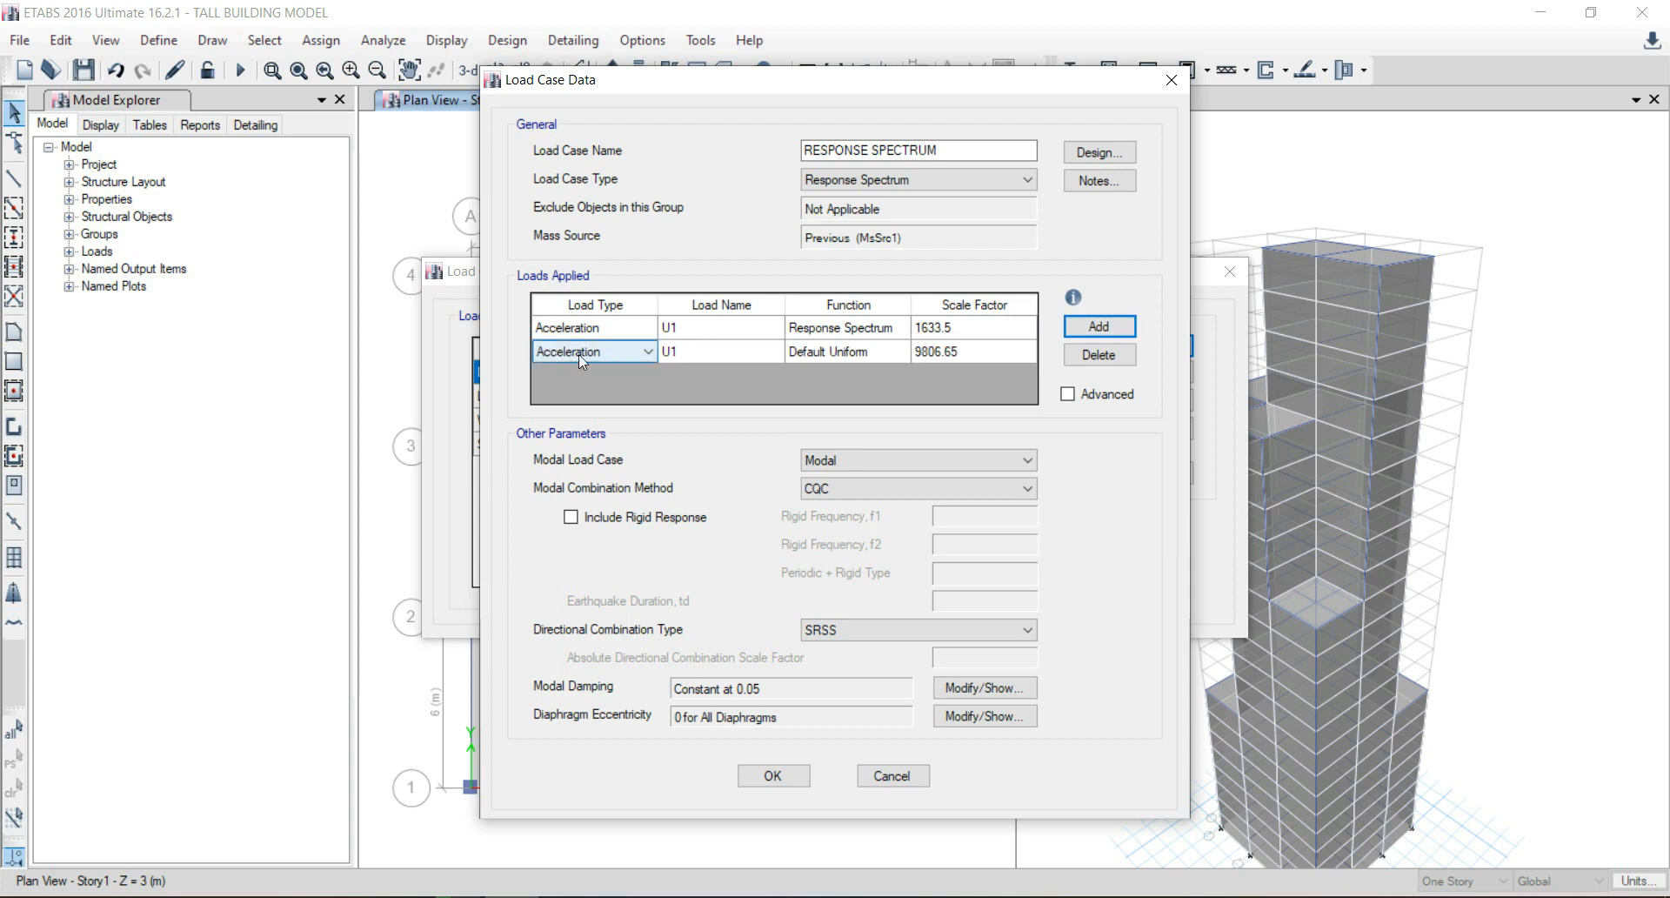
left_click(770, 351)
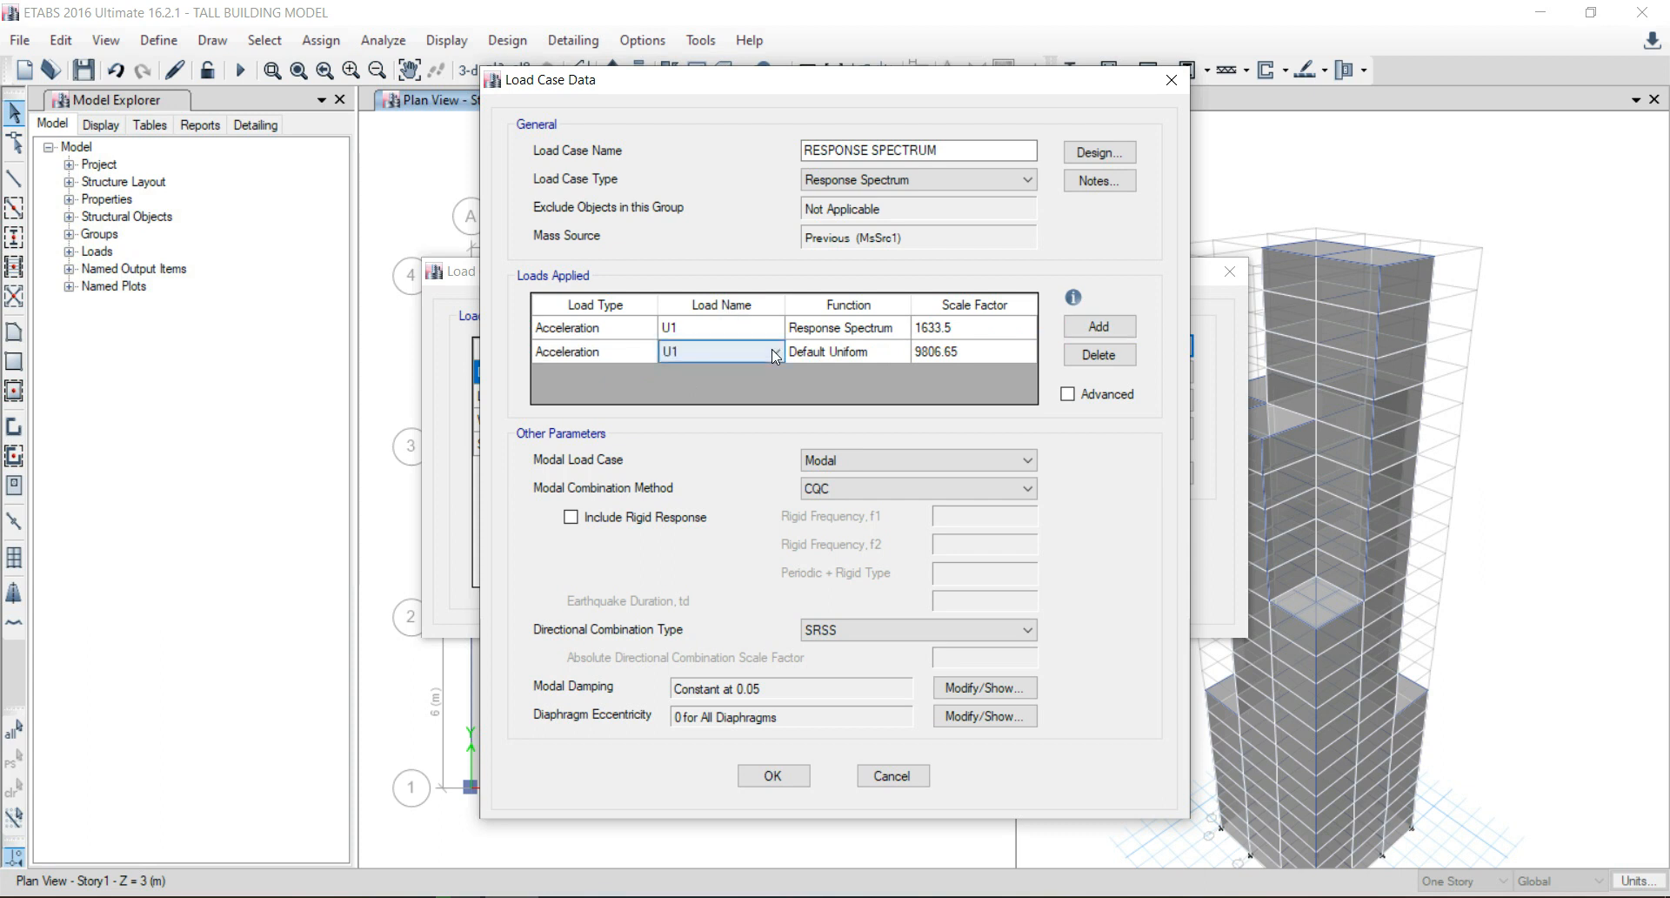
left_click(773, 351)
left_click(765, 384)
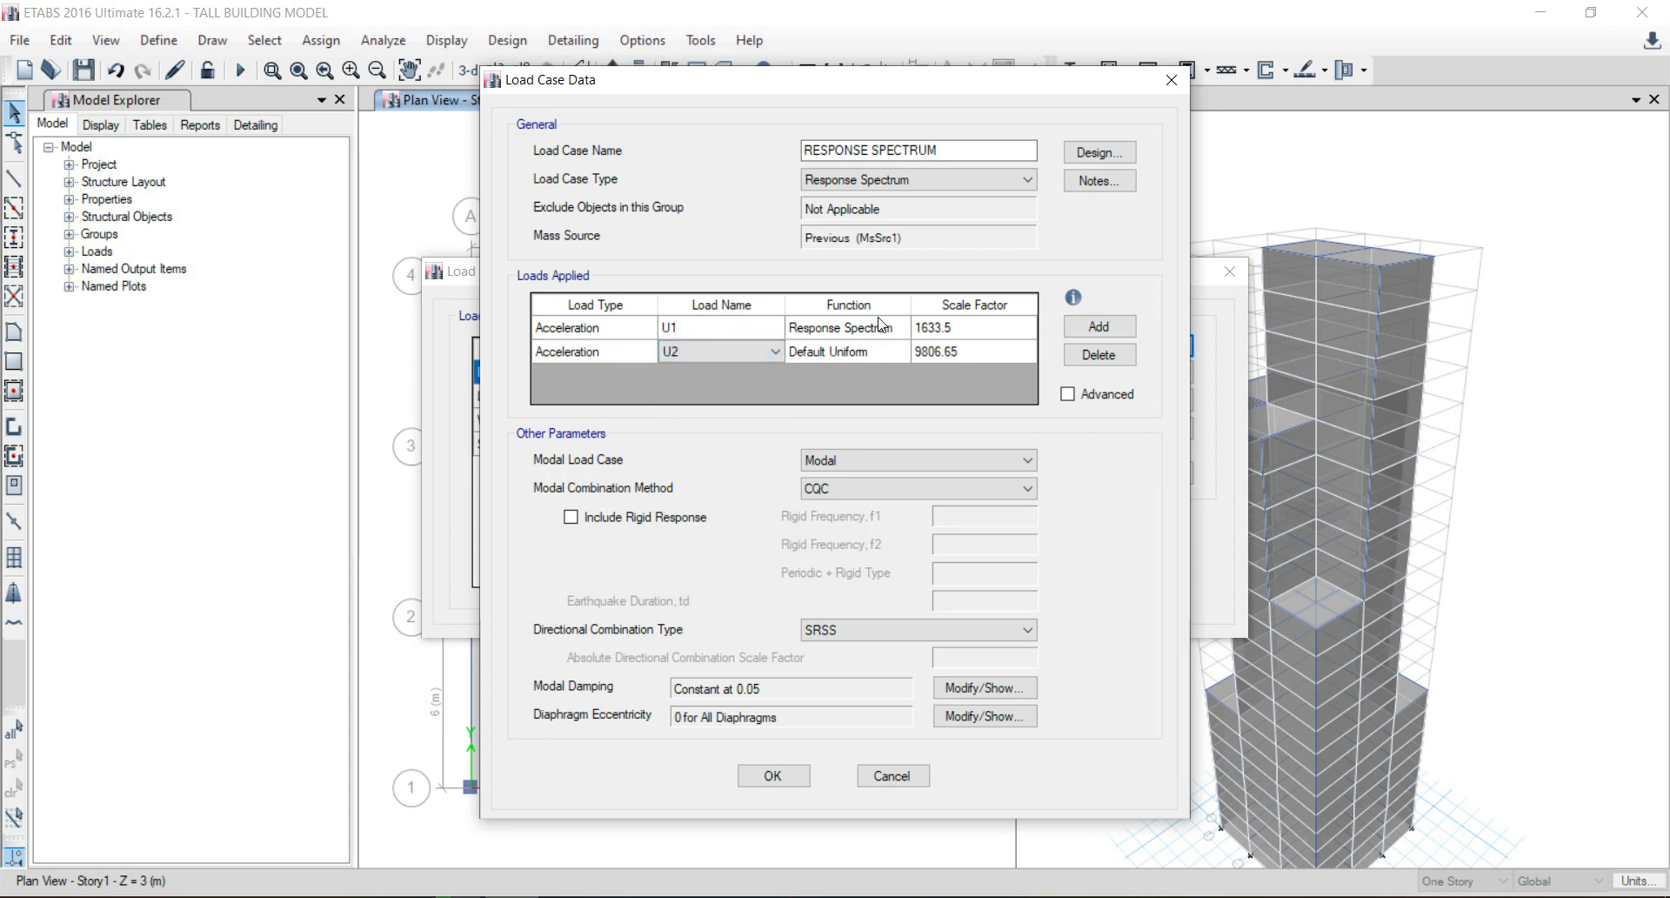
Assign the Response Spectrum function and a scale factor of 1633.5 to the U2 load, and save the load case.
left_click(901, 353)
left_click(902, 401)
left_click(972, 353)
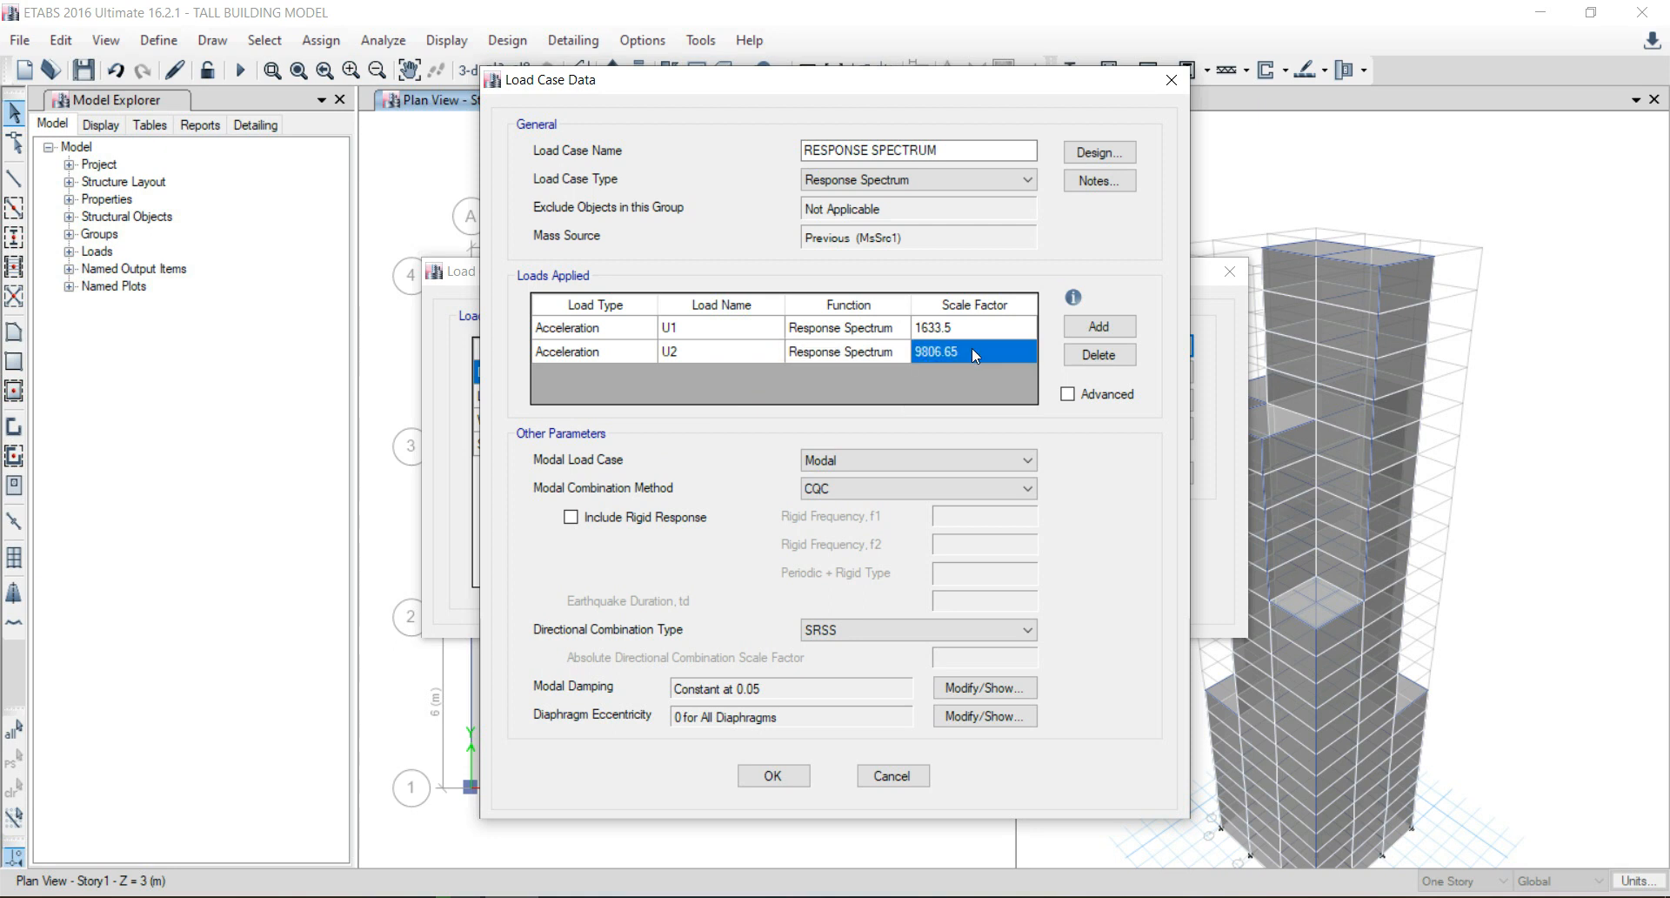
type("1633.5")
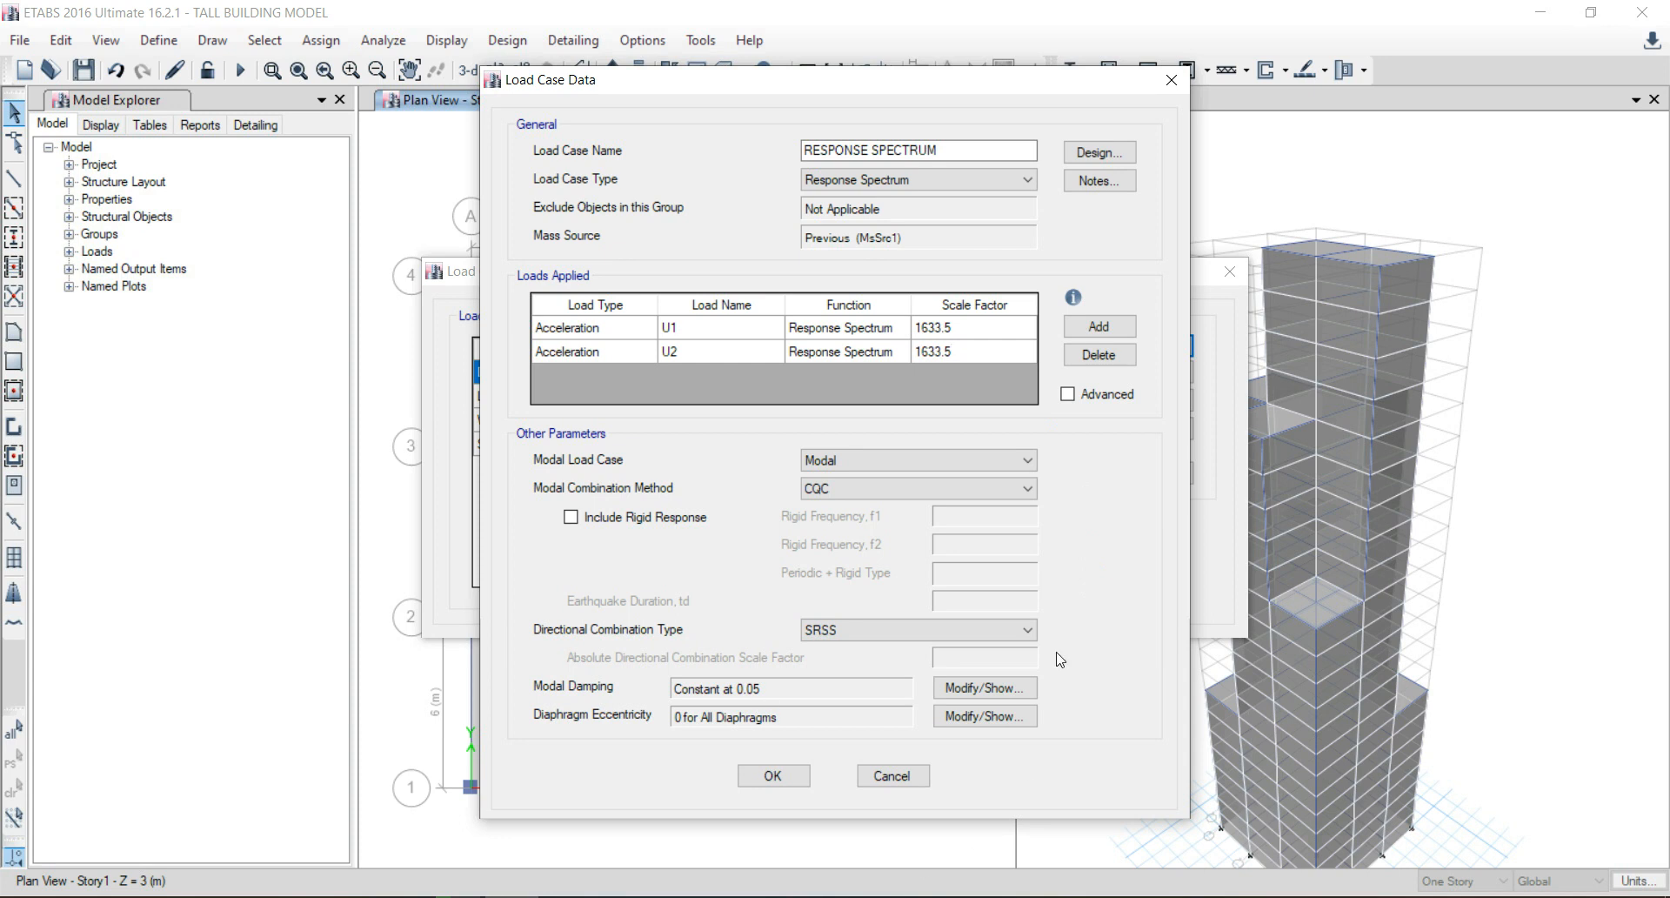
left_click(773, 776)
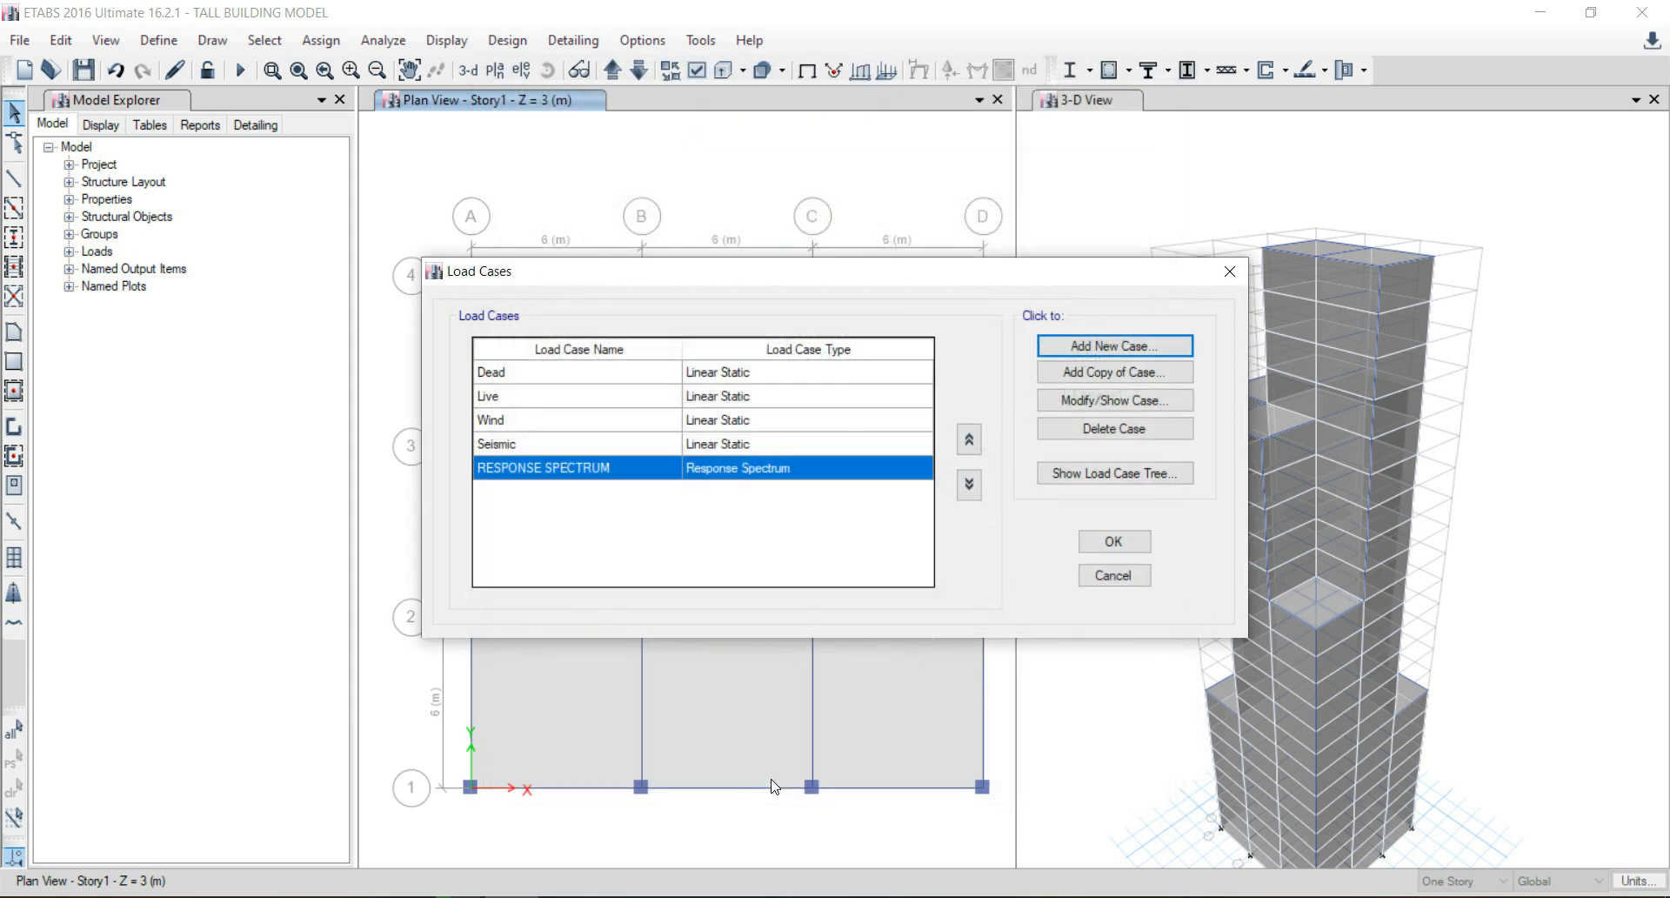
left_click(1115, 542)
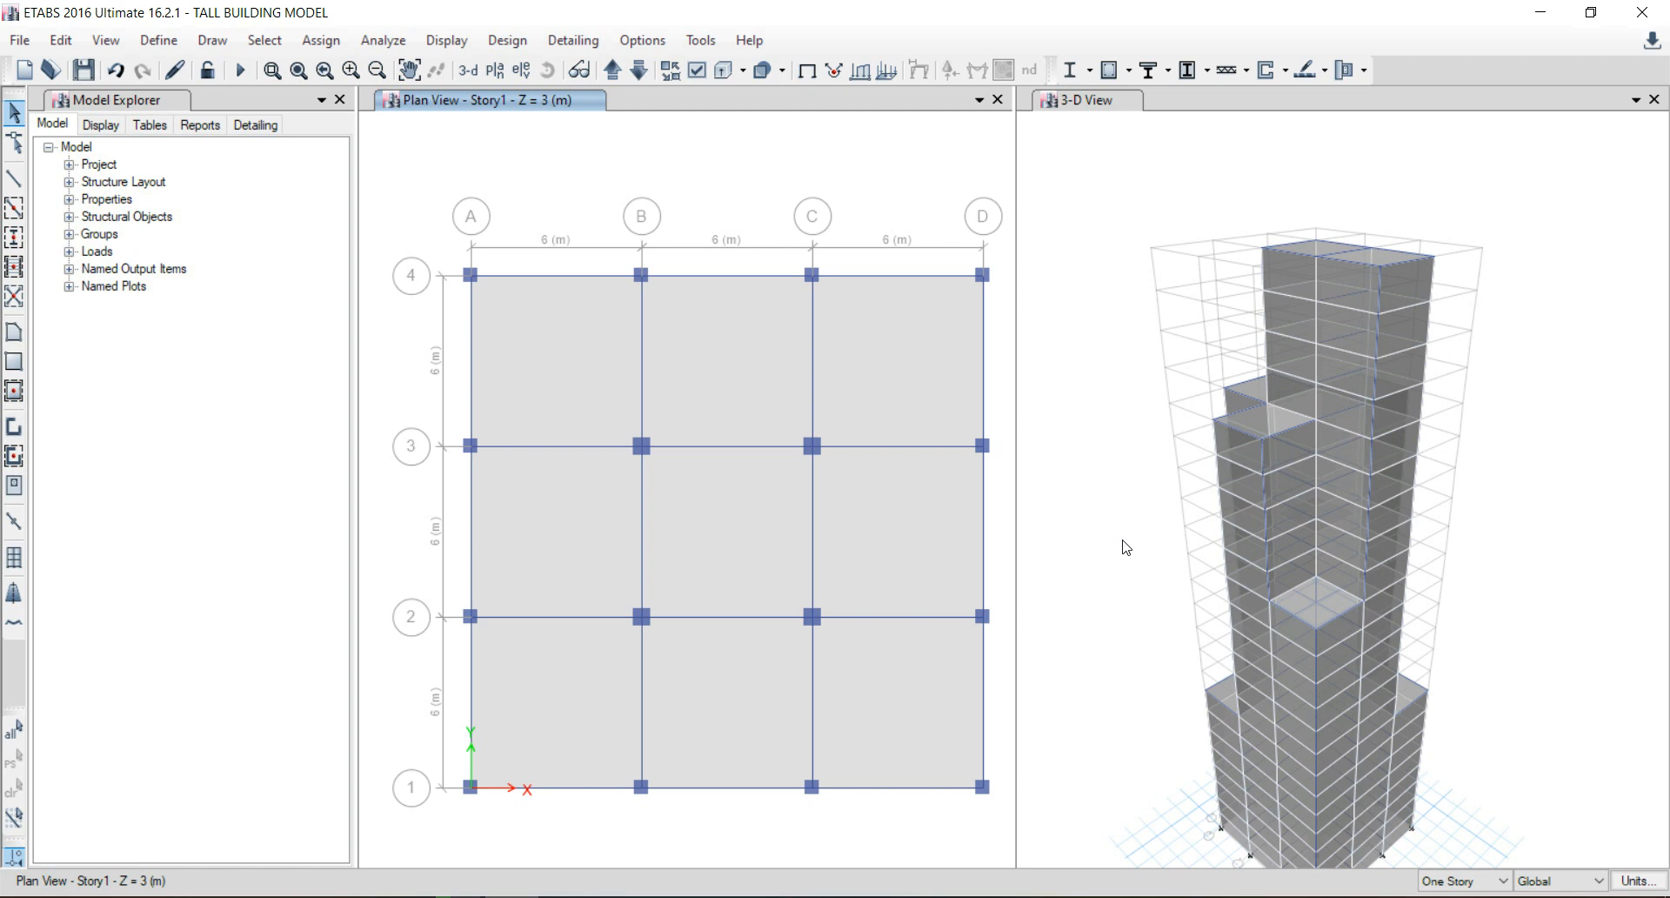
Exclude the Dead and Live load cases from the run and run the analysis.
left_click(410, 38)
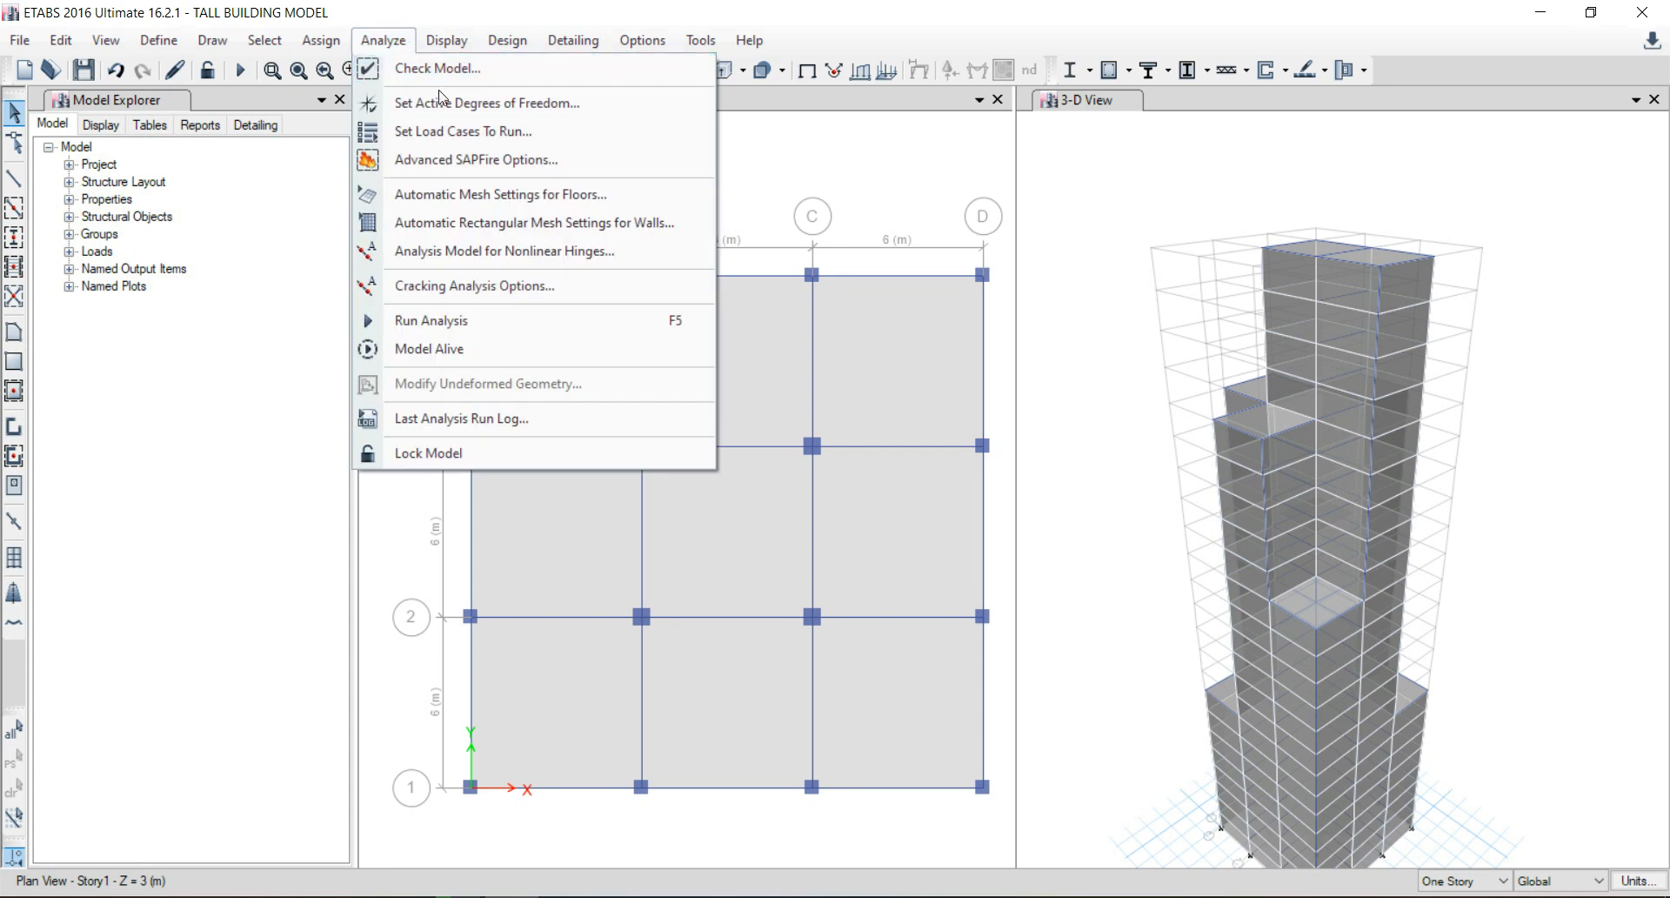
left_click(513, 131)
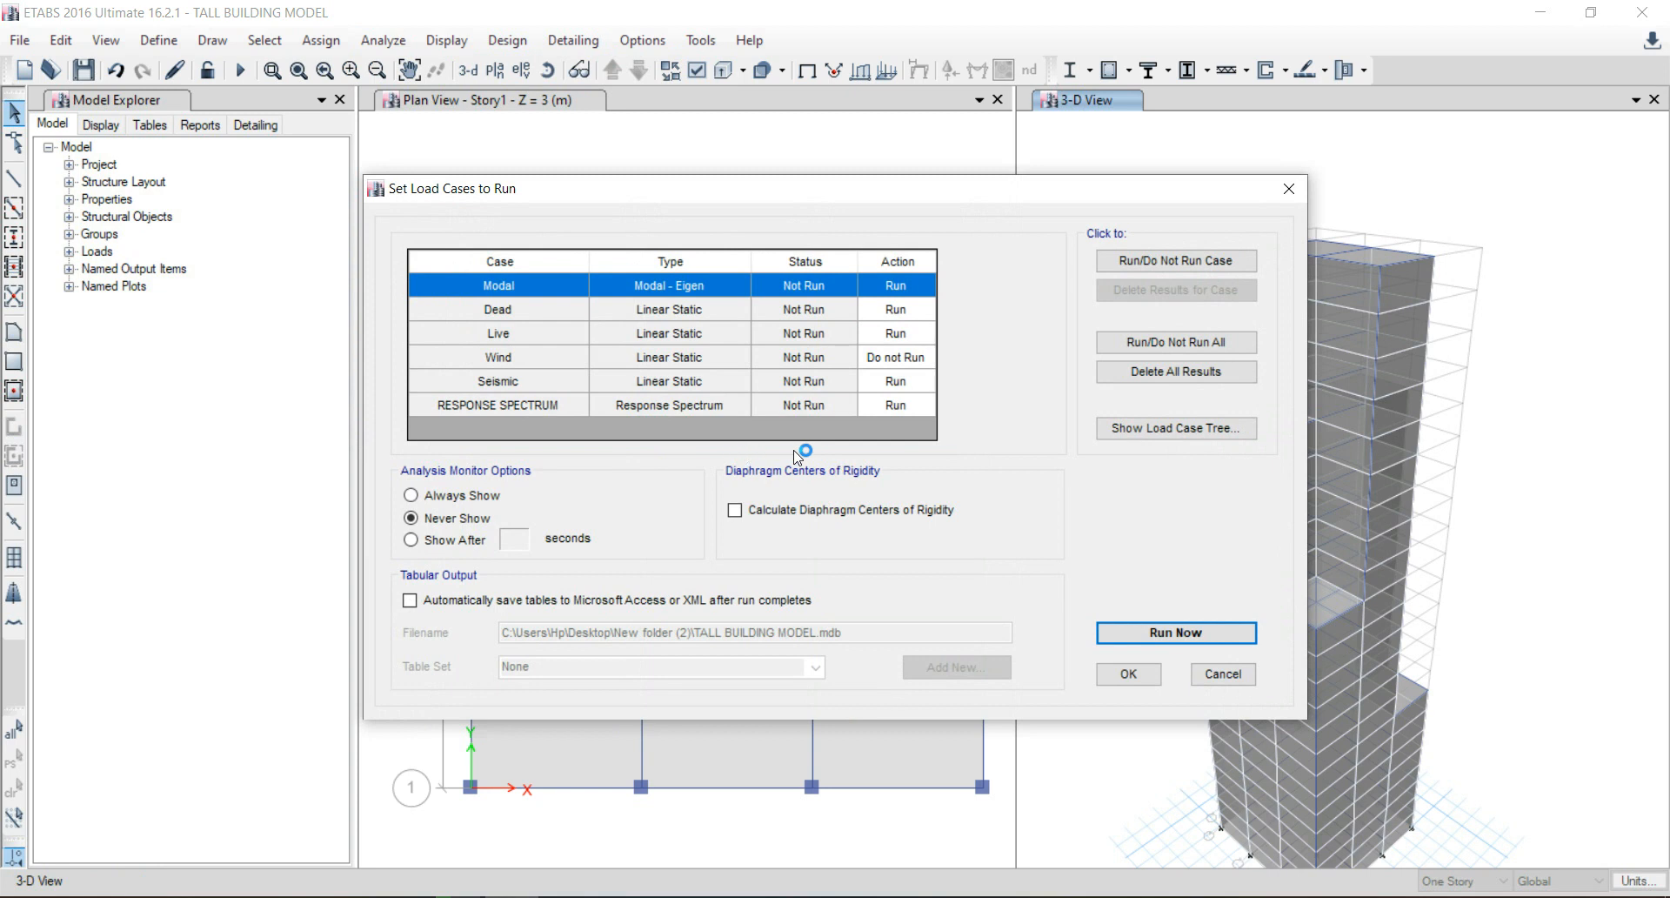
left_click(518, 315)
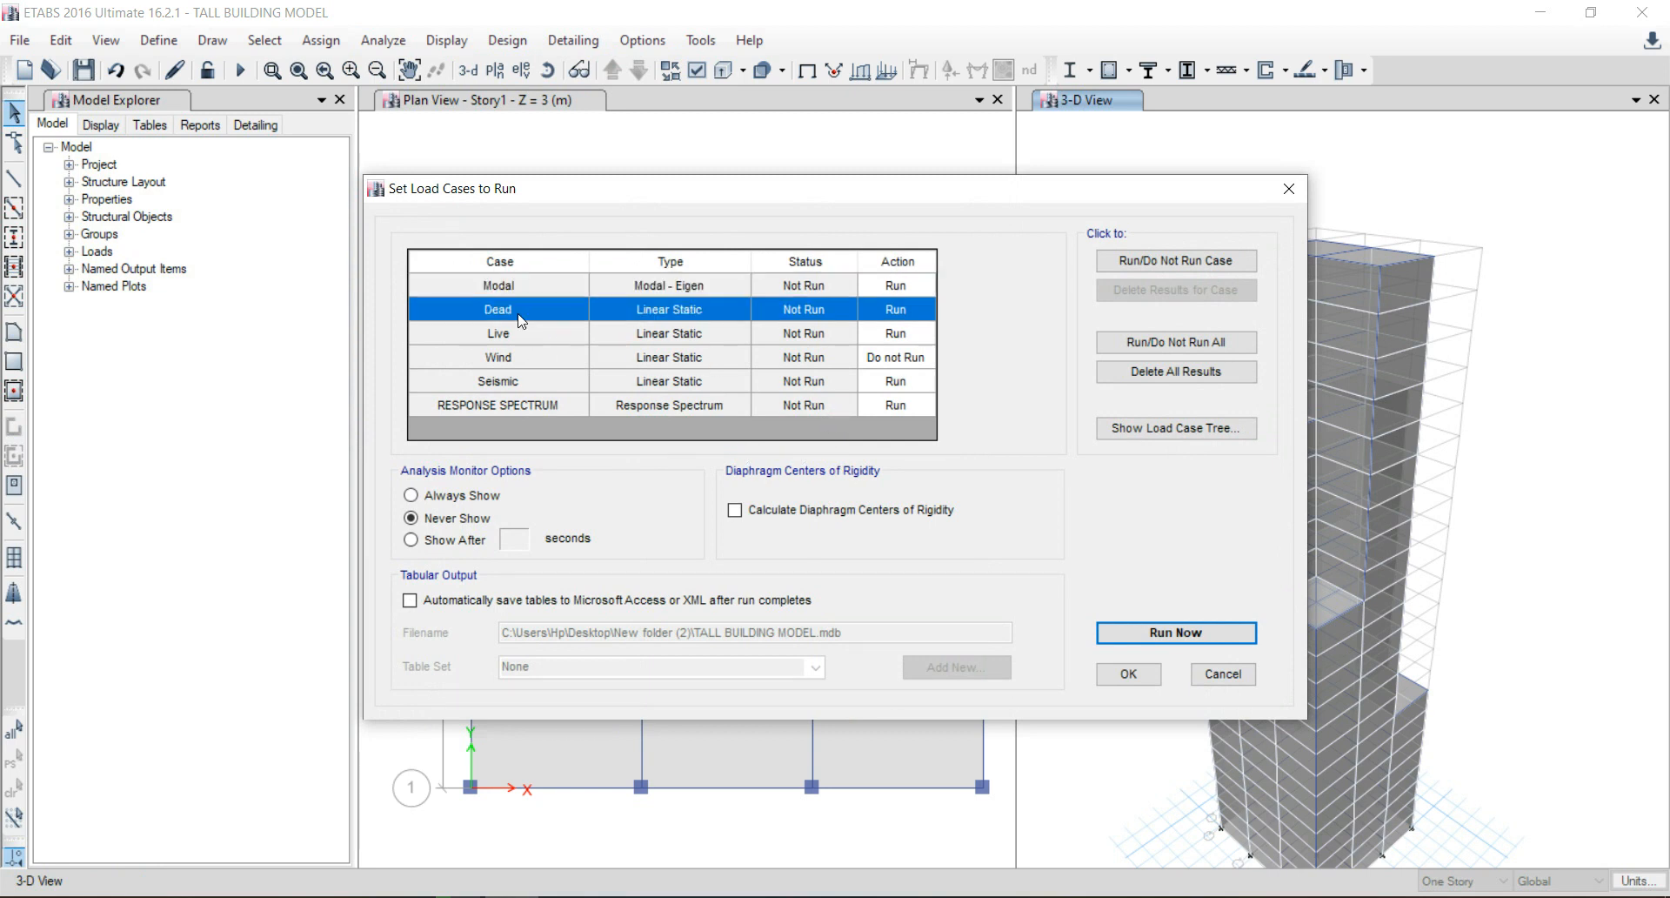
left_click(1172, 269)
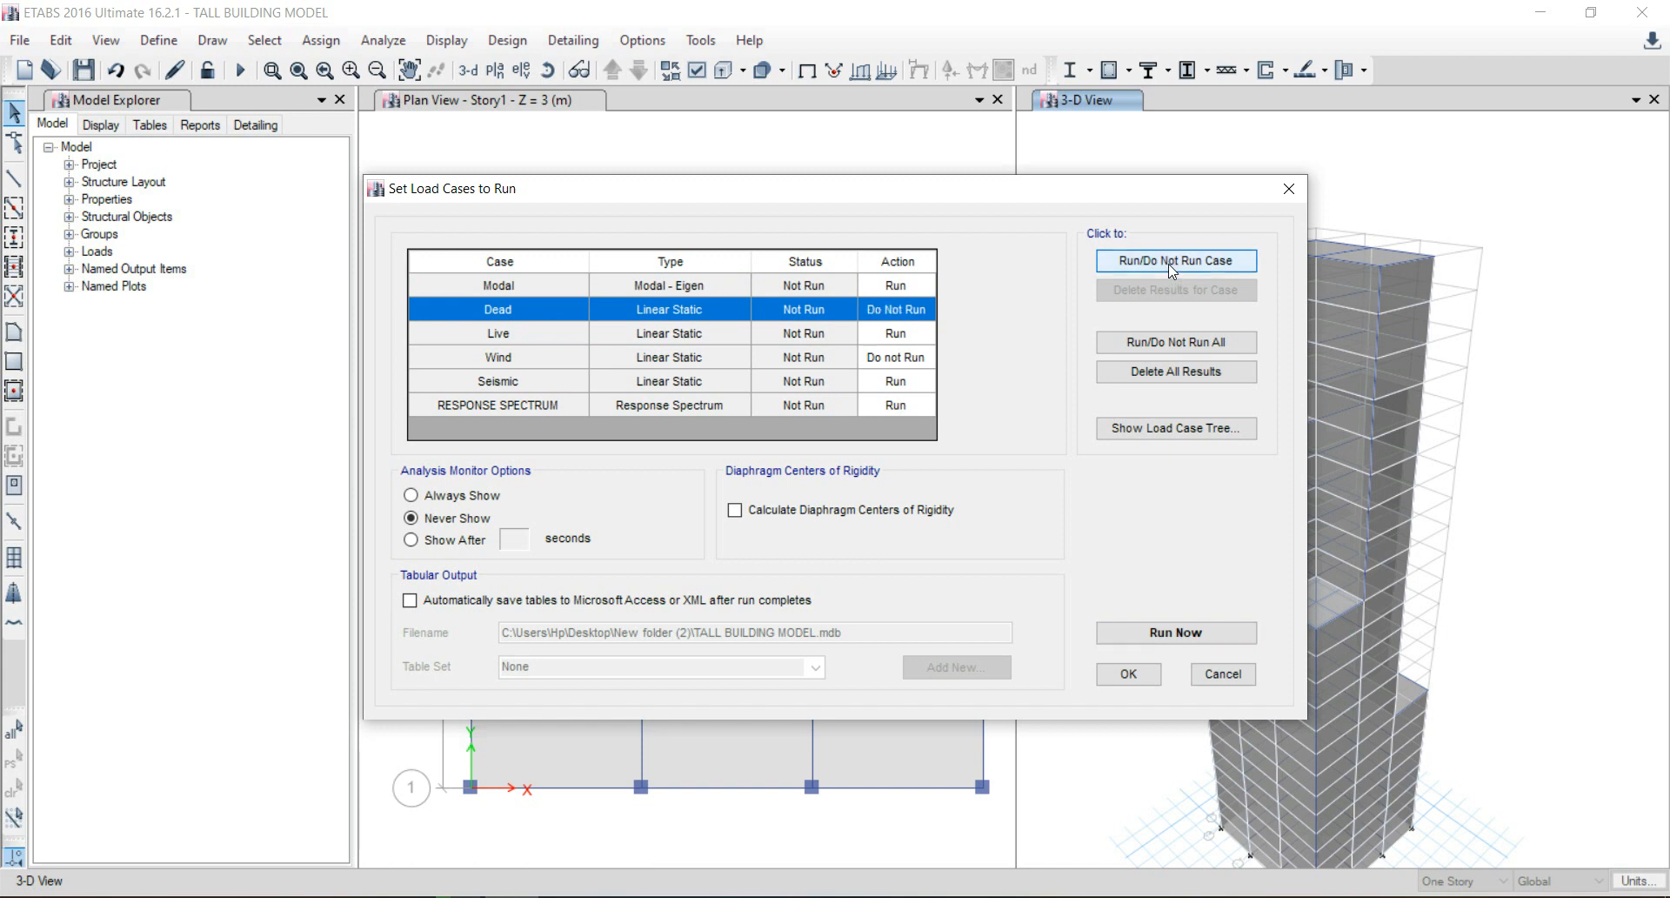
left_click(523, 345)
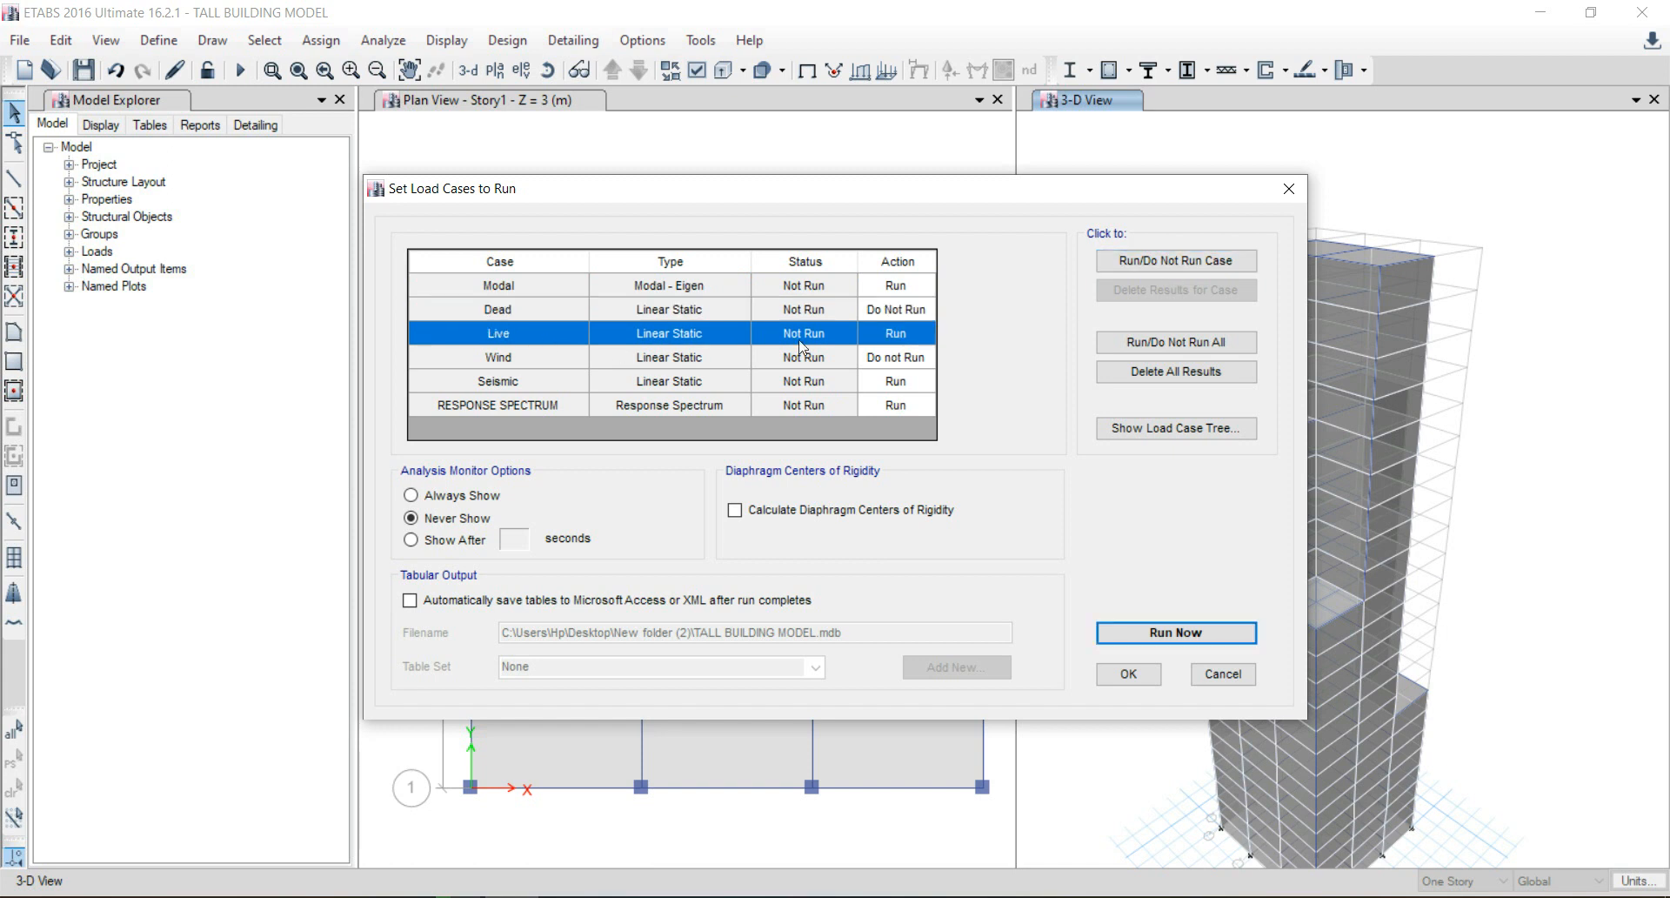
left_click(1158, 264)
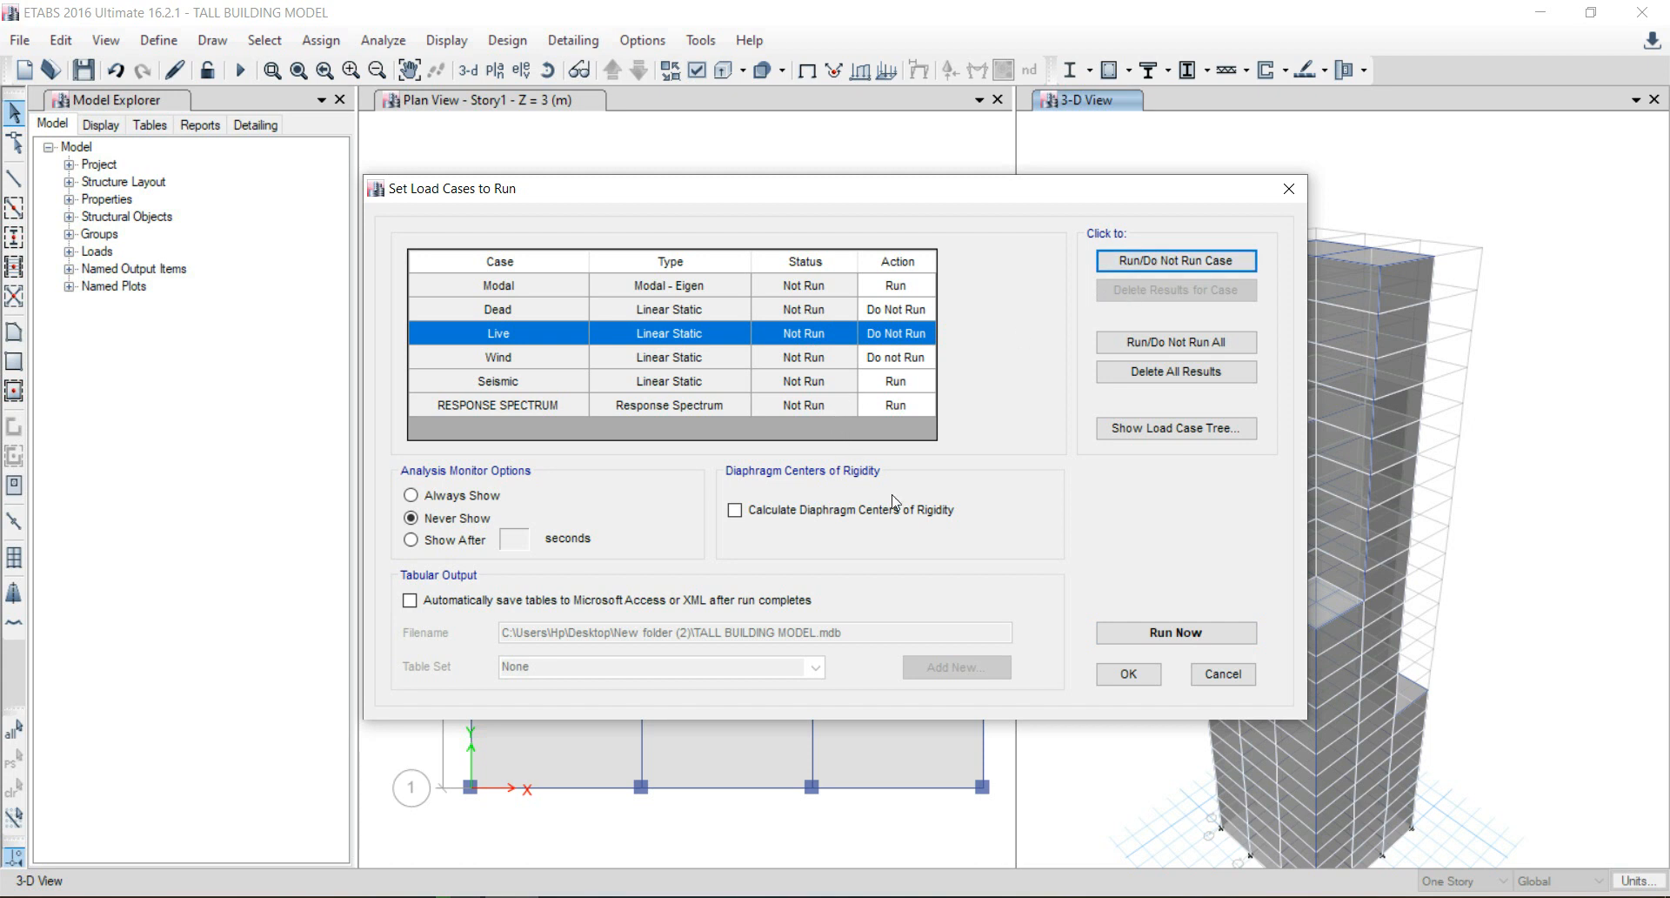
left_click(1204, 633)
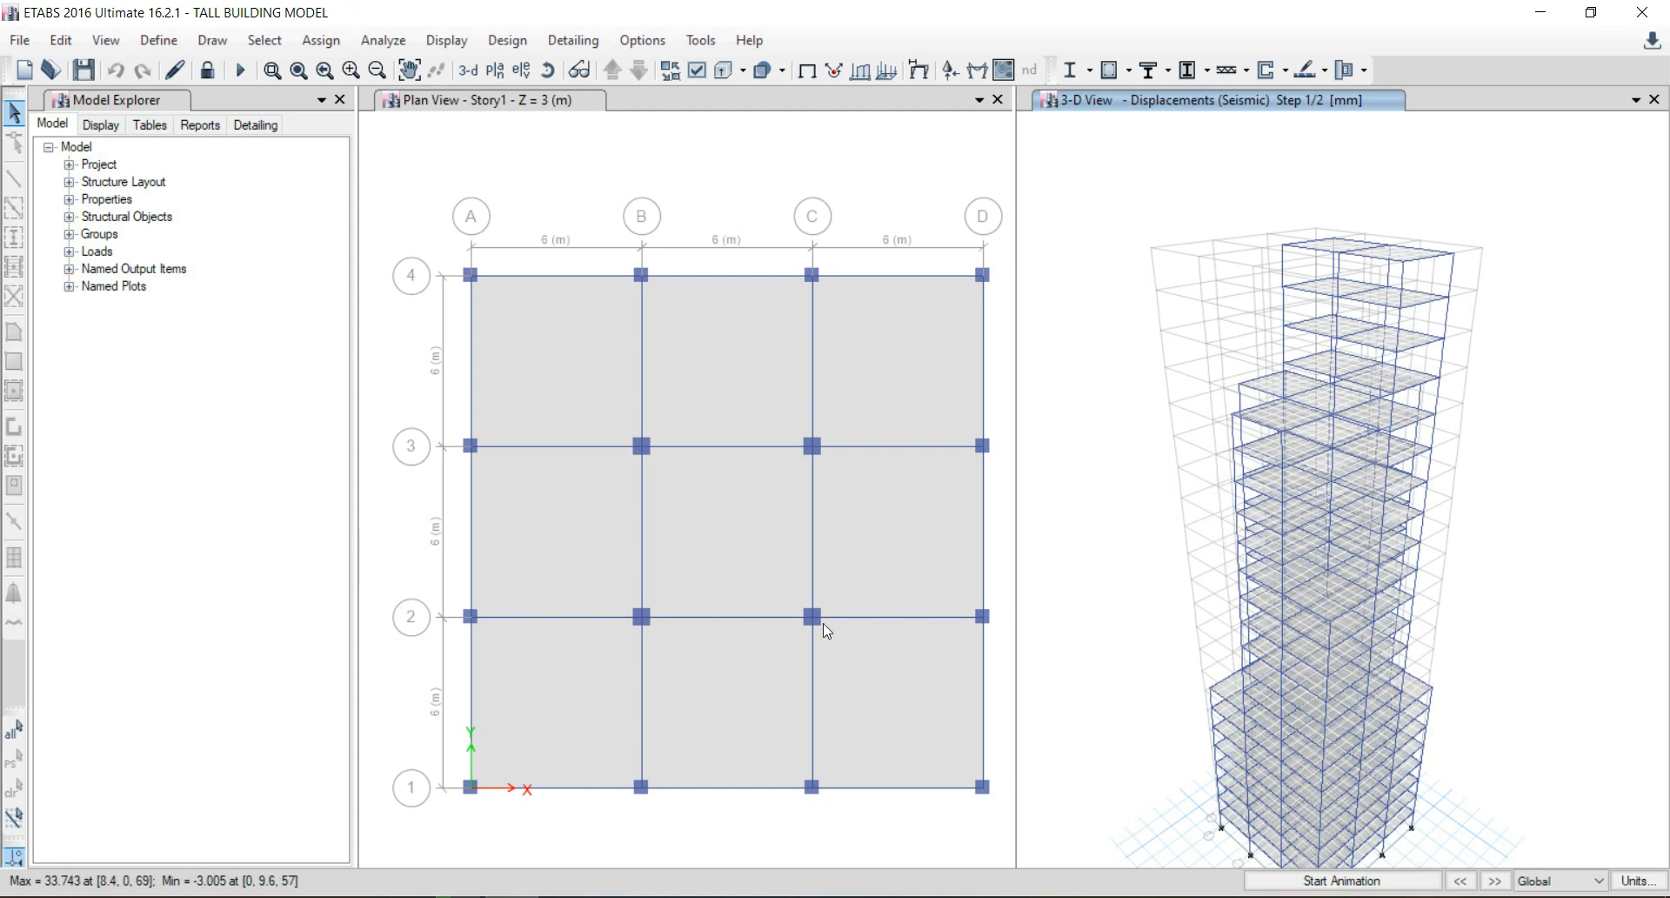
Examine joint displacements at several points of the deformed building in the 3-D view under the Seismic case.
right_click(1291, 385)
scroll(1312, 398, "up", 4)
scroll(1312, 399, "down", 1)
scroll(1311, 398, "down", 3)
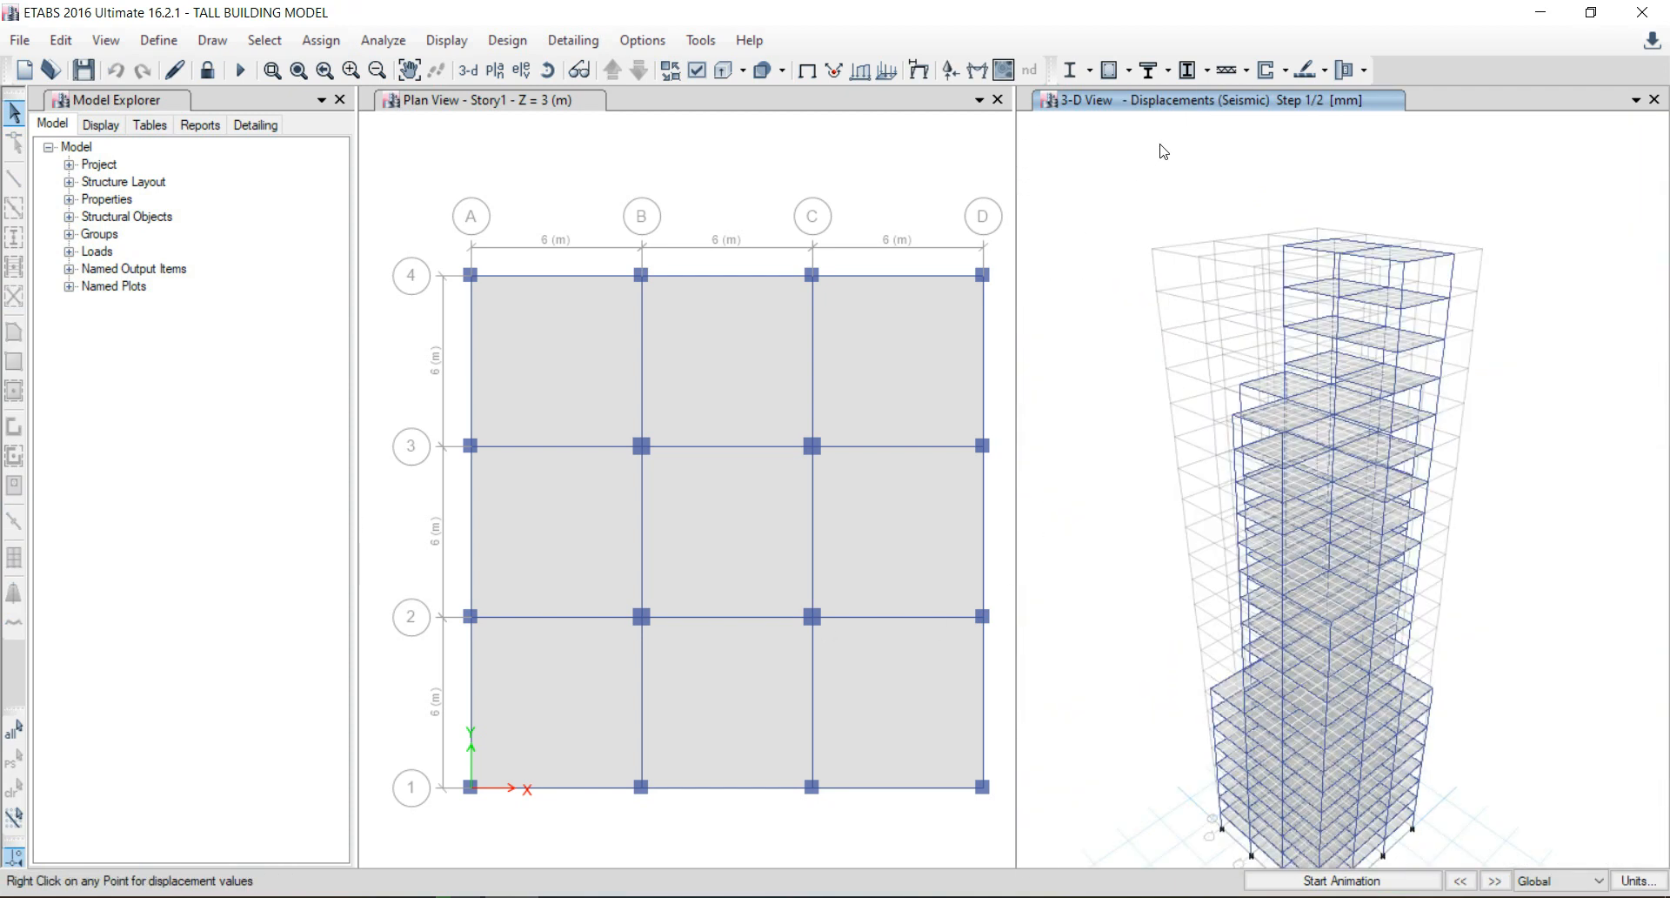
right_click(1316, 566)
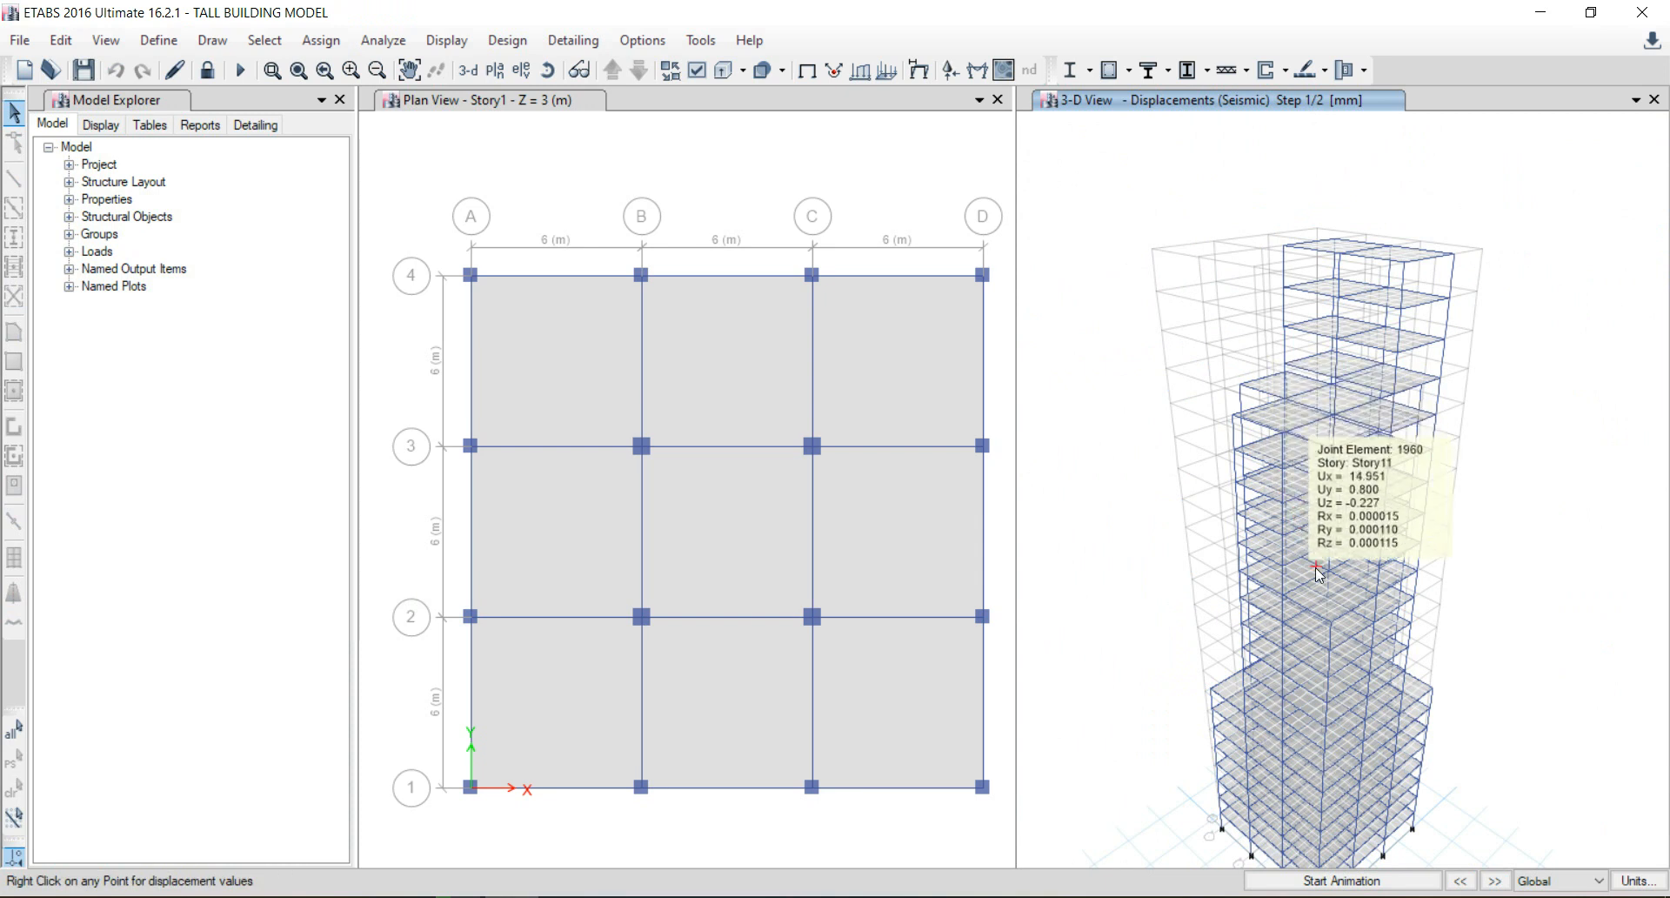
scroll(1316, 568, "up", 4)
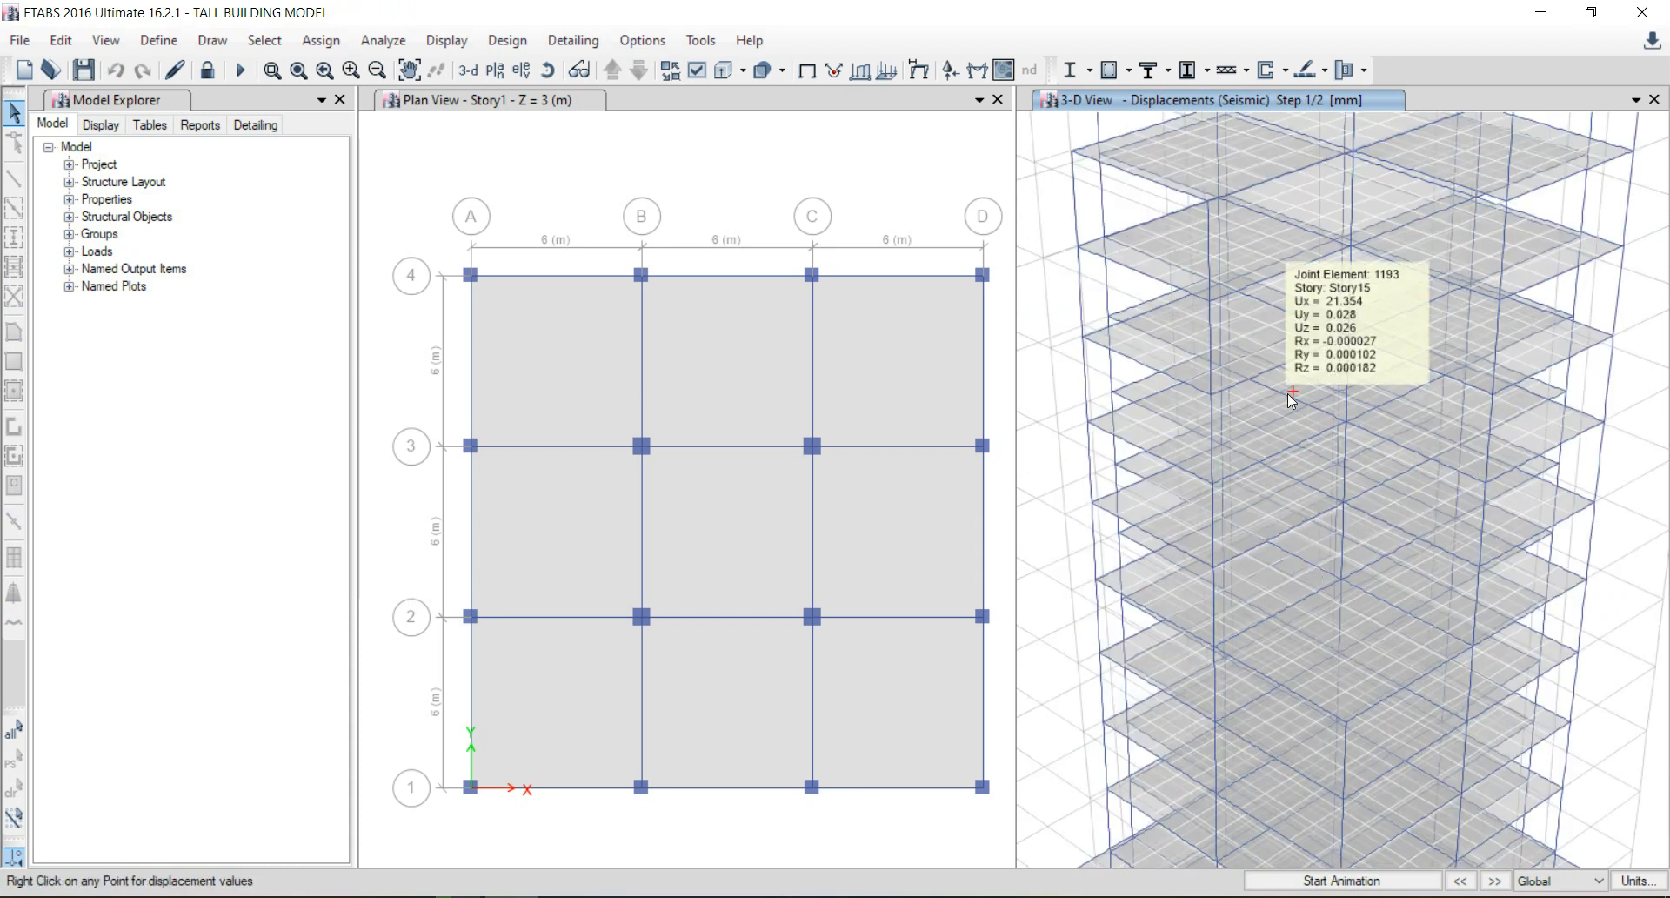
scroll(1282, 496, "down", 3)
right_click(1257, 599)
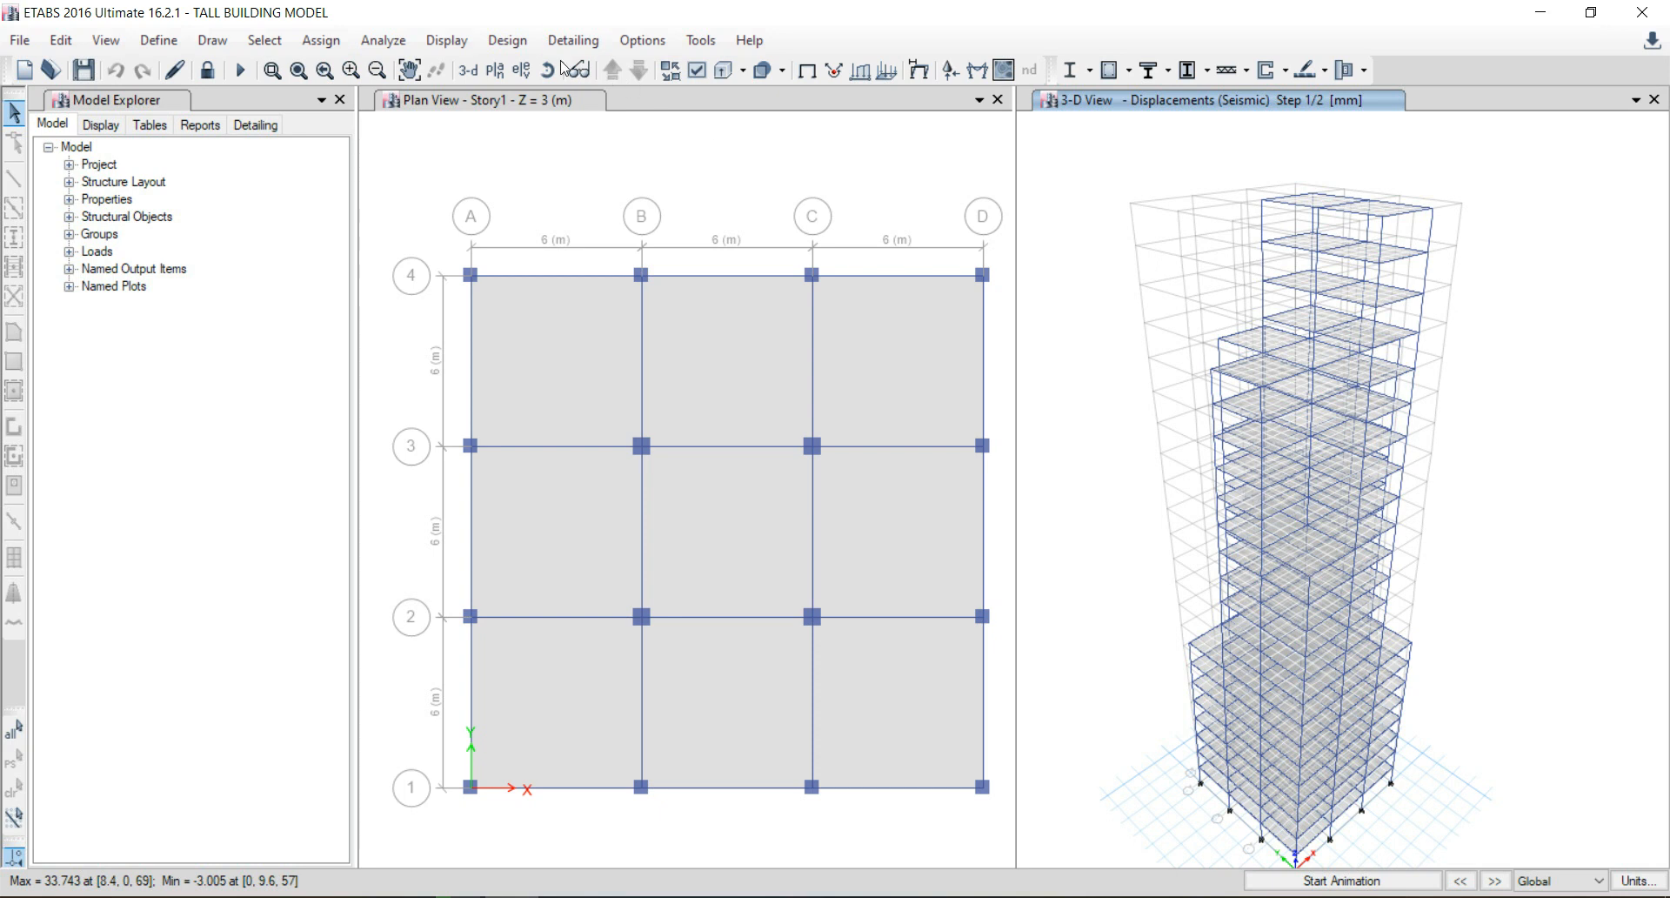
Review the IS 456:2000 concrete frame design preferences and accept them as they are.
left_click(507, 40)
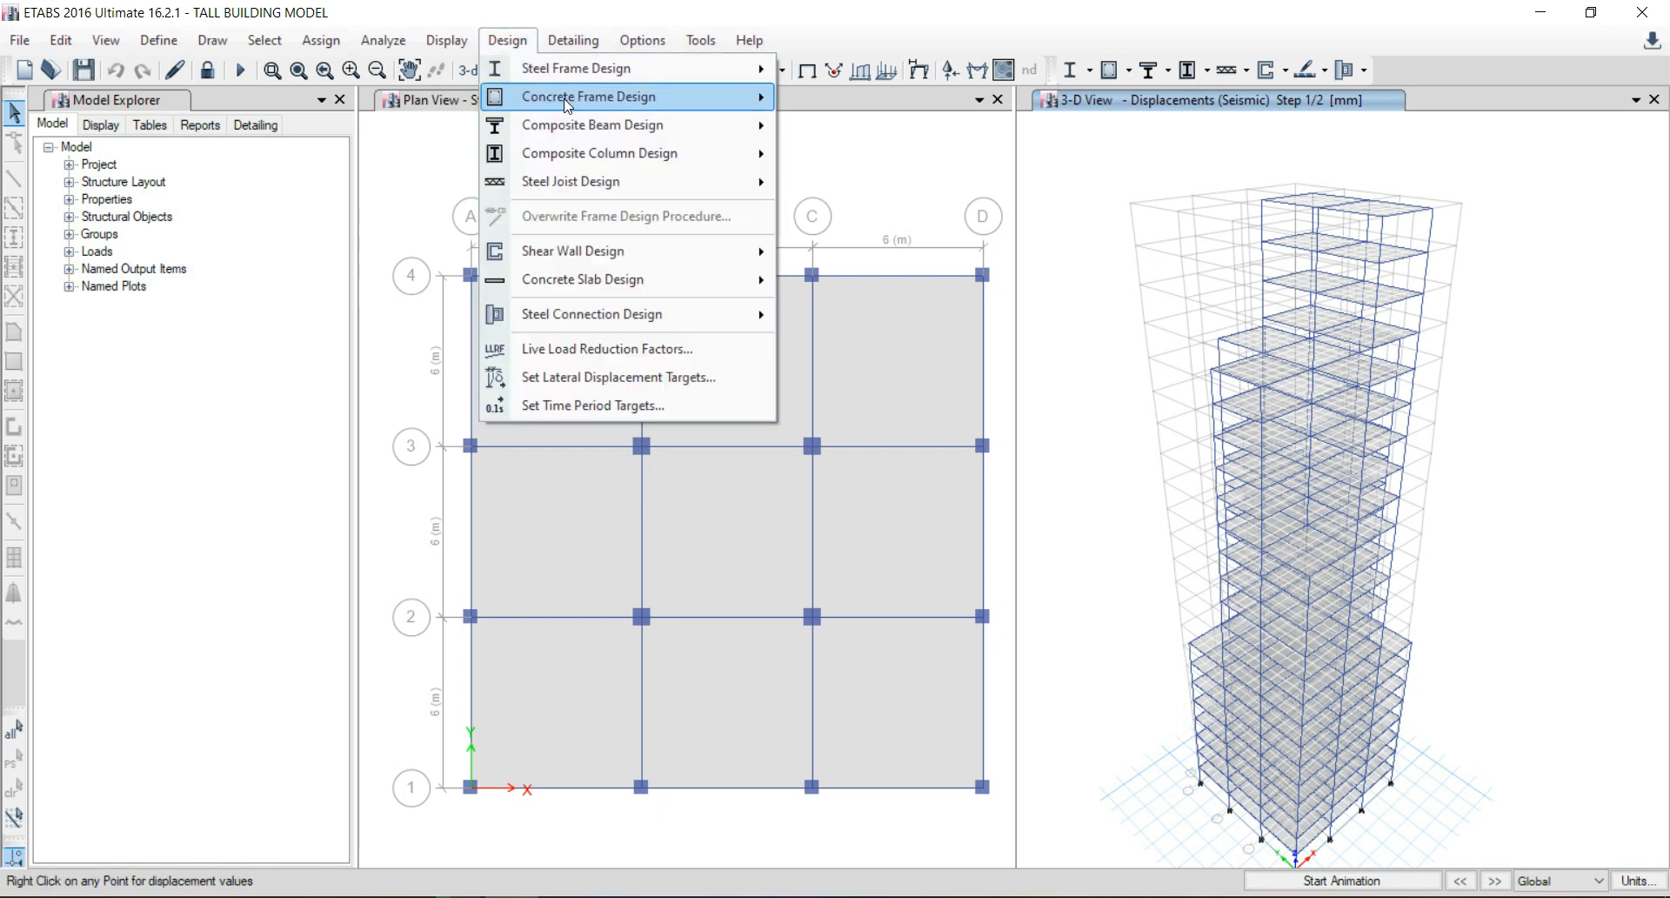
mouse_move(684, 96)
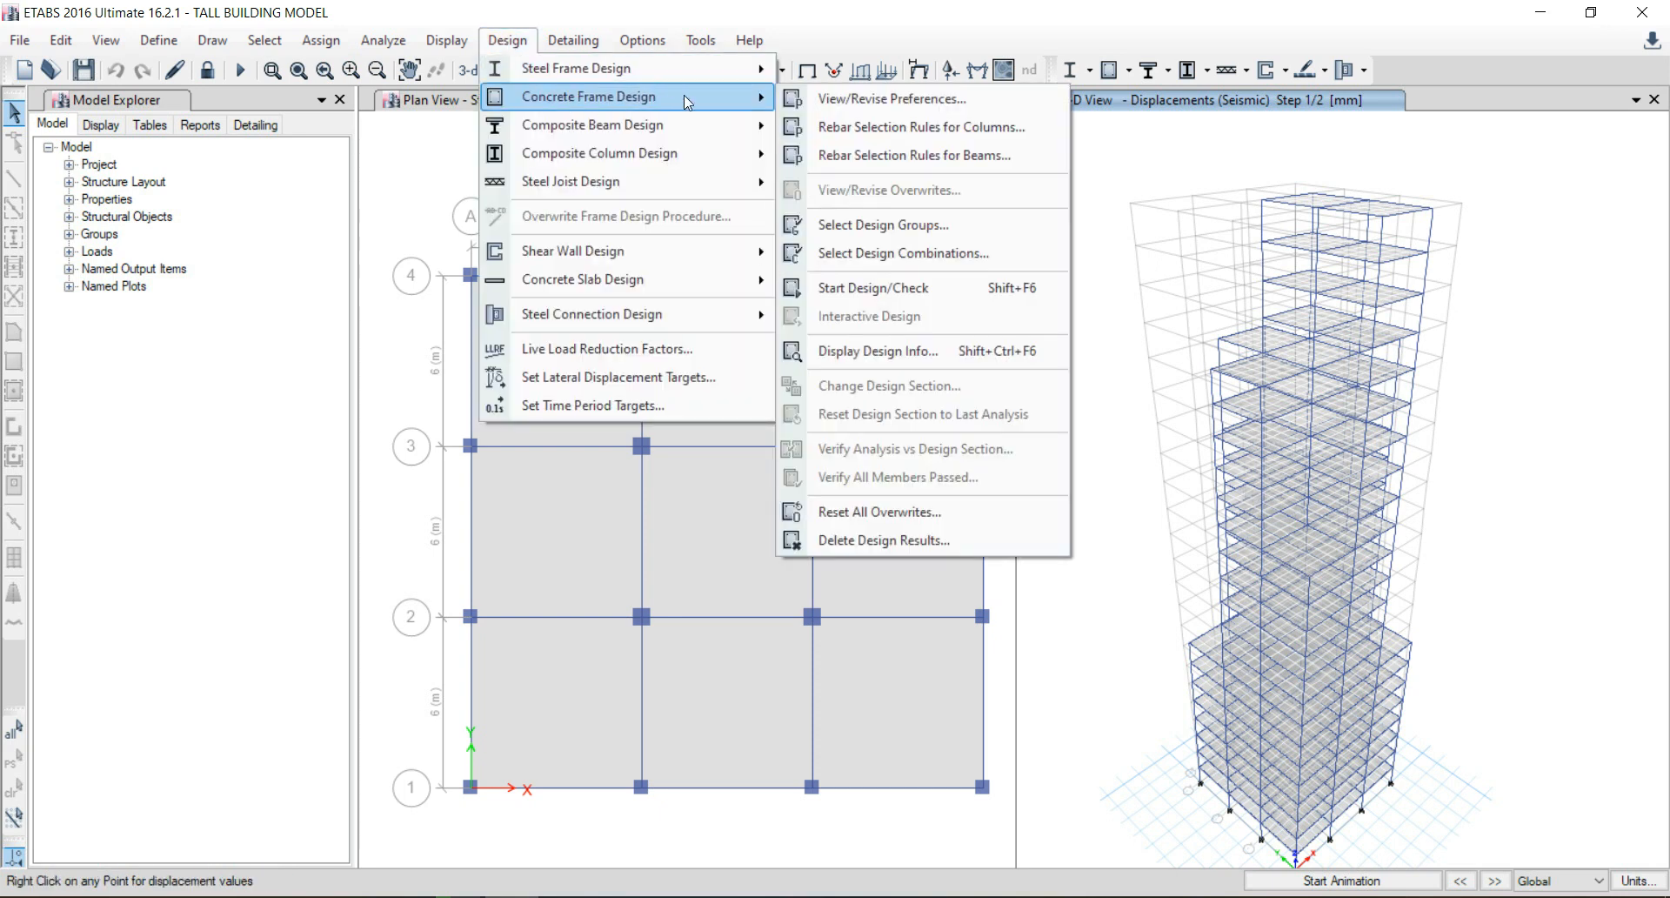
left_click(871, 99)
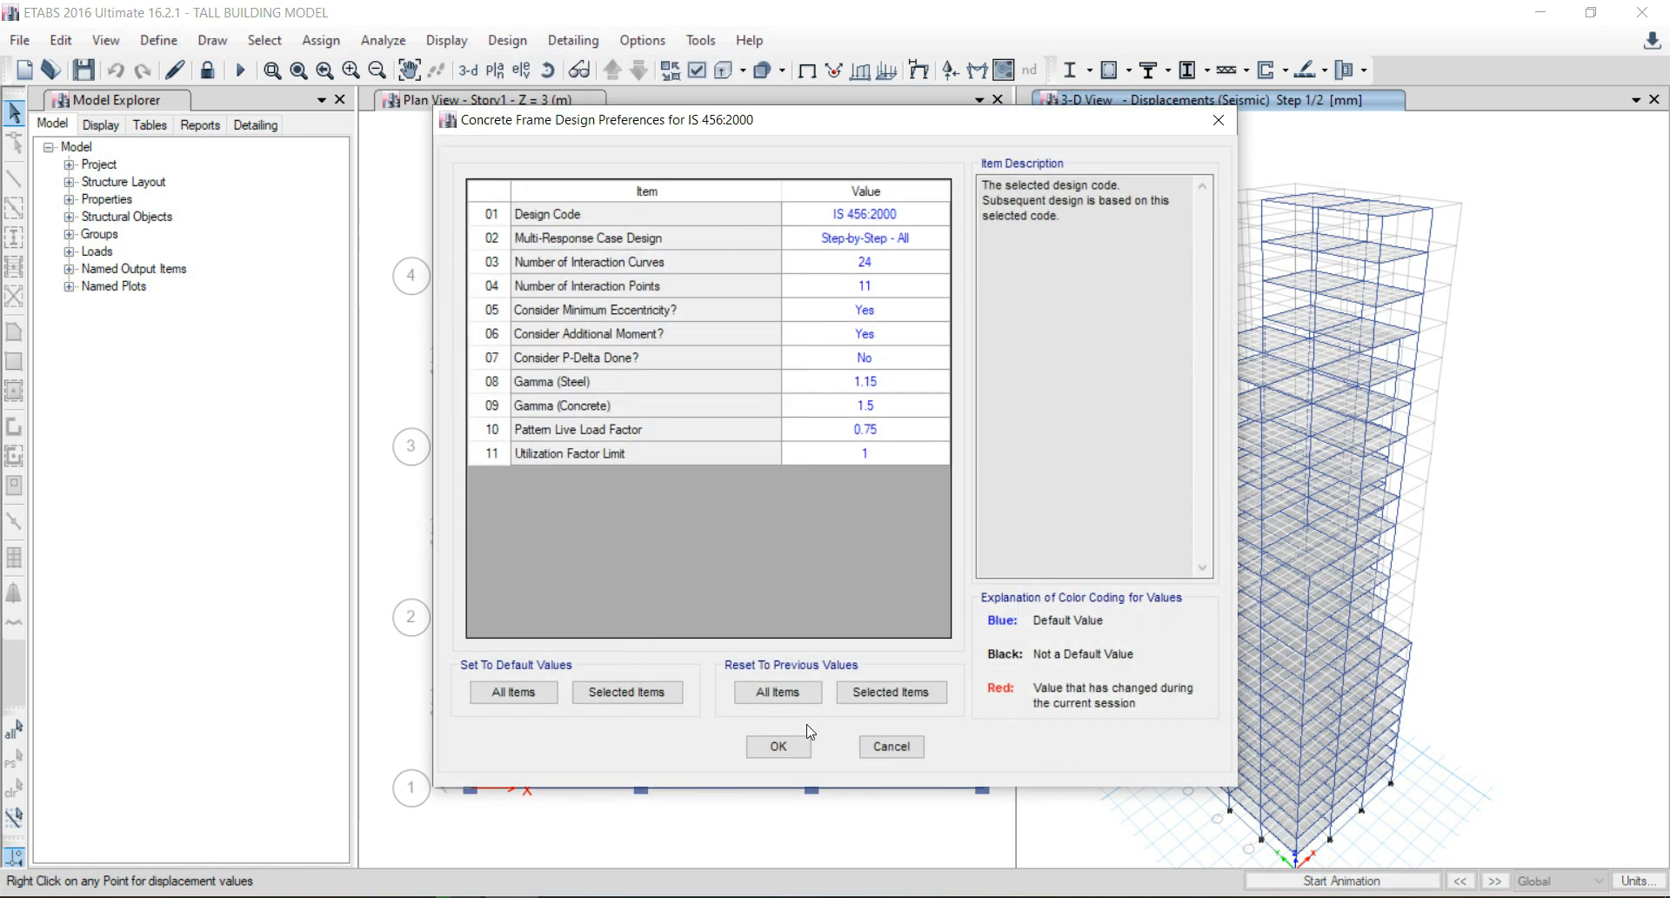
left_click(787, 754)
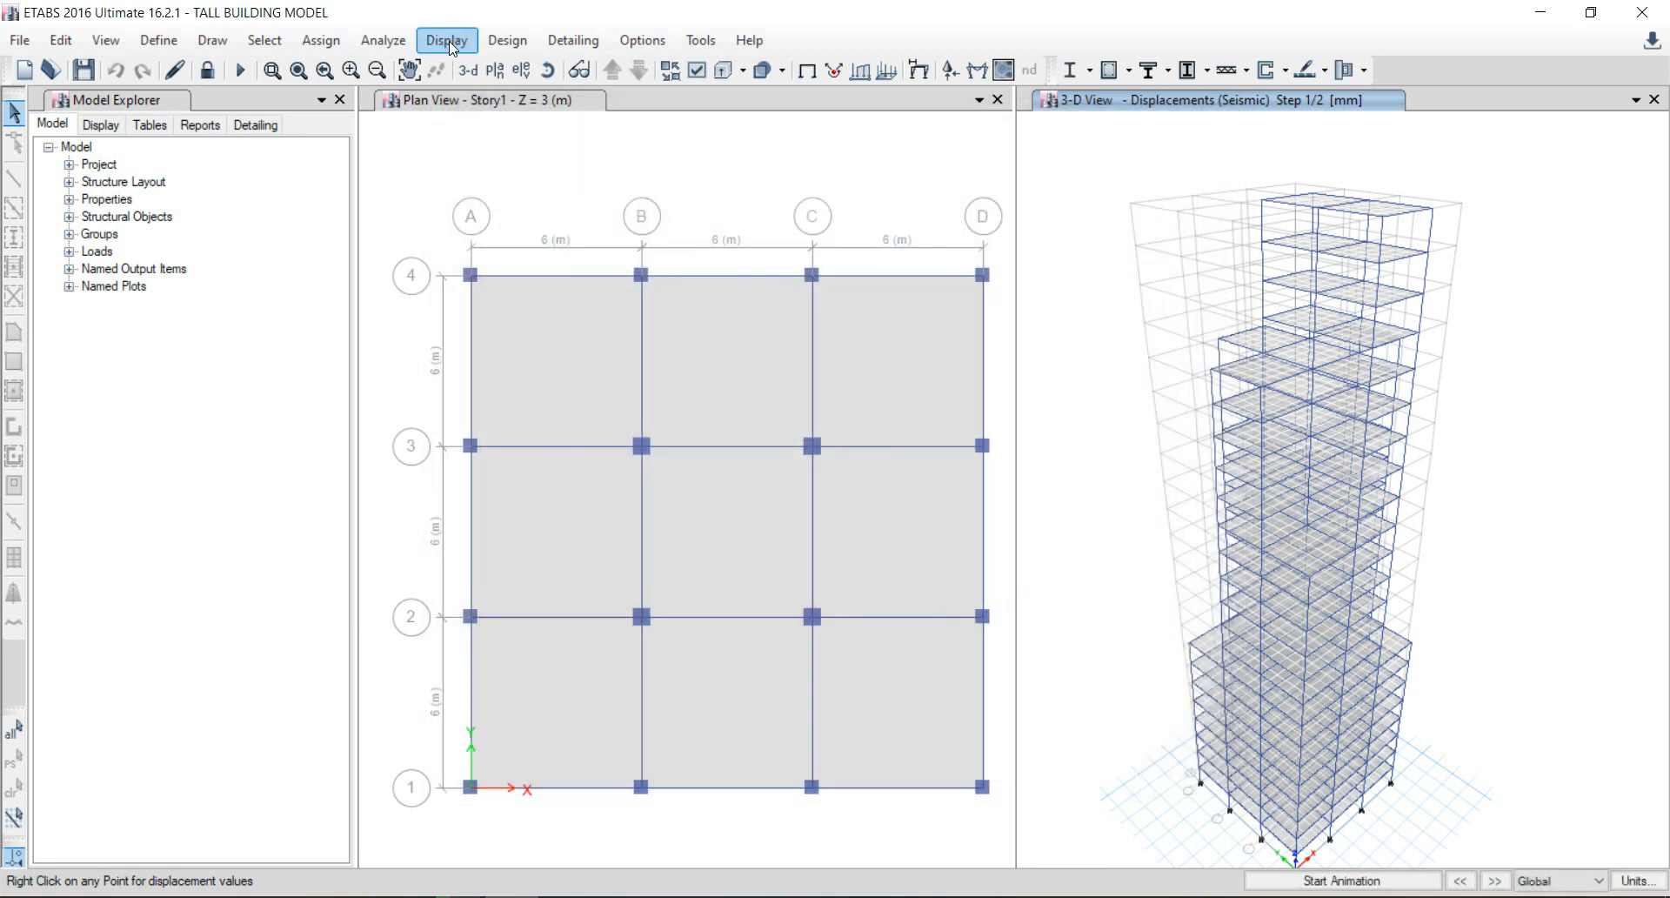
Run the concrete frame design check and reiterate analysis and design for the frames with differing sections.
left_click(505, 42)
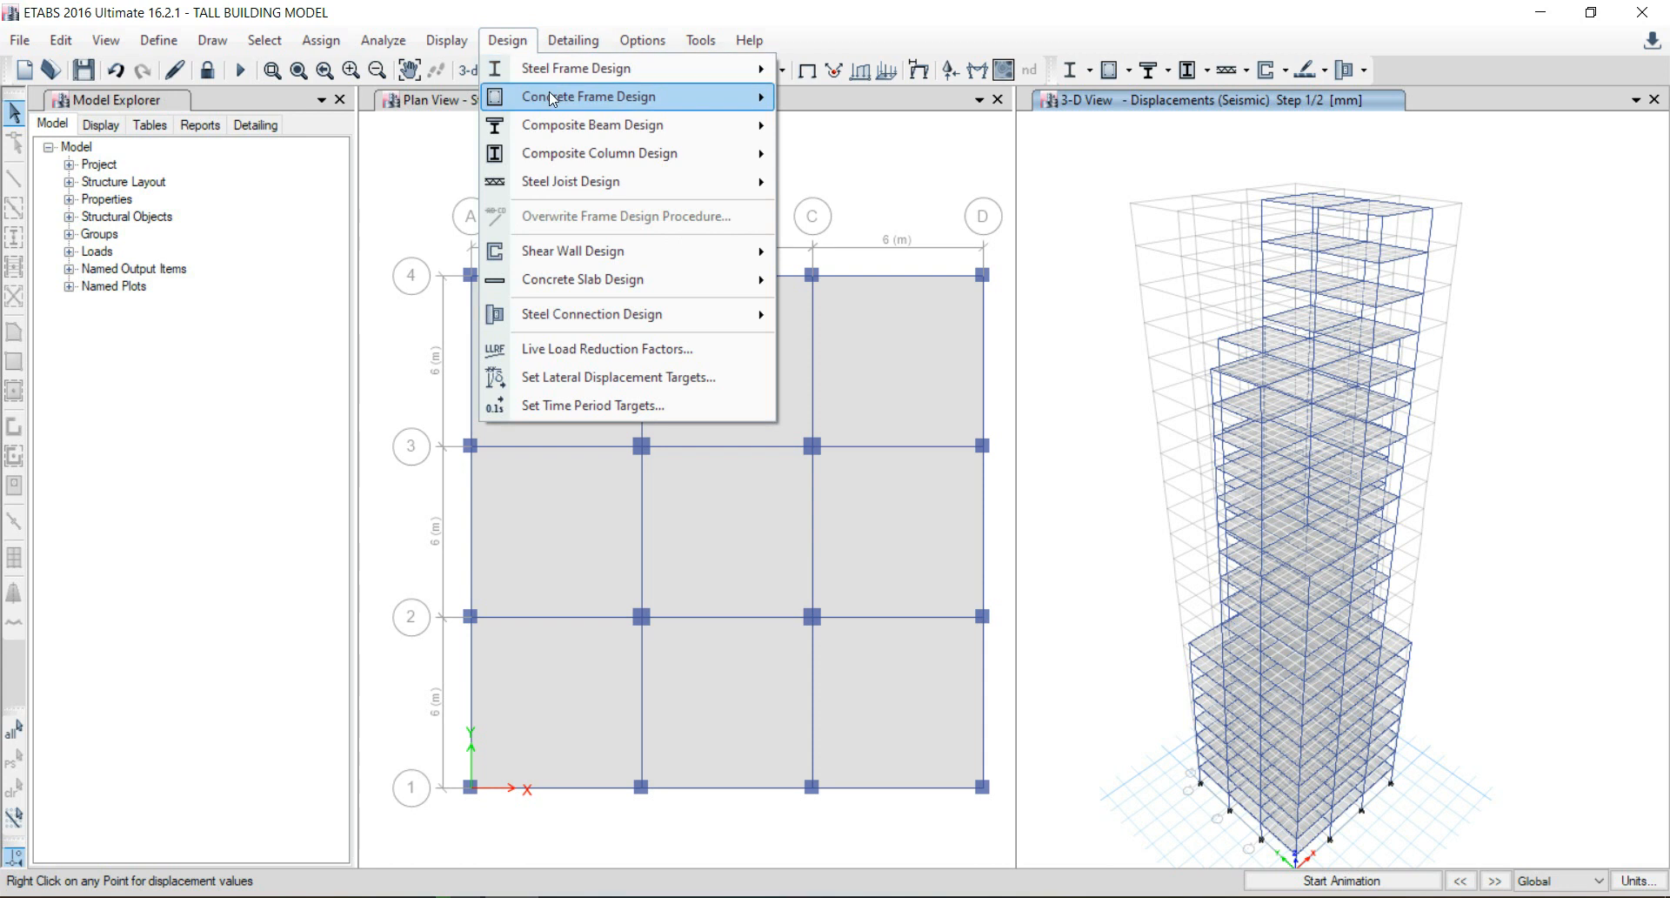
mouse_move(614, 108)
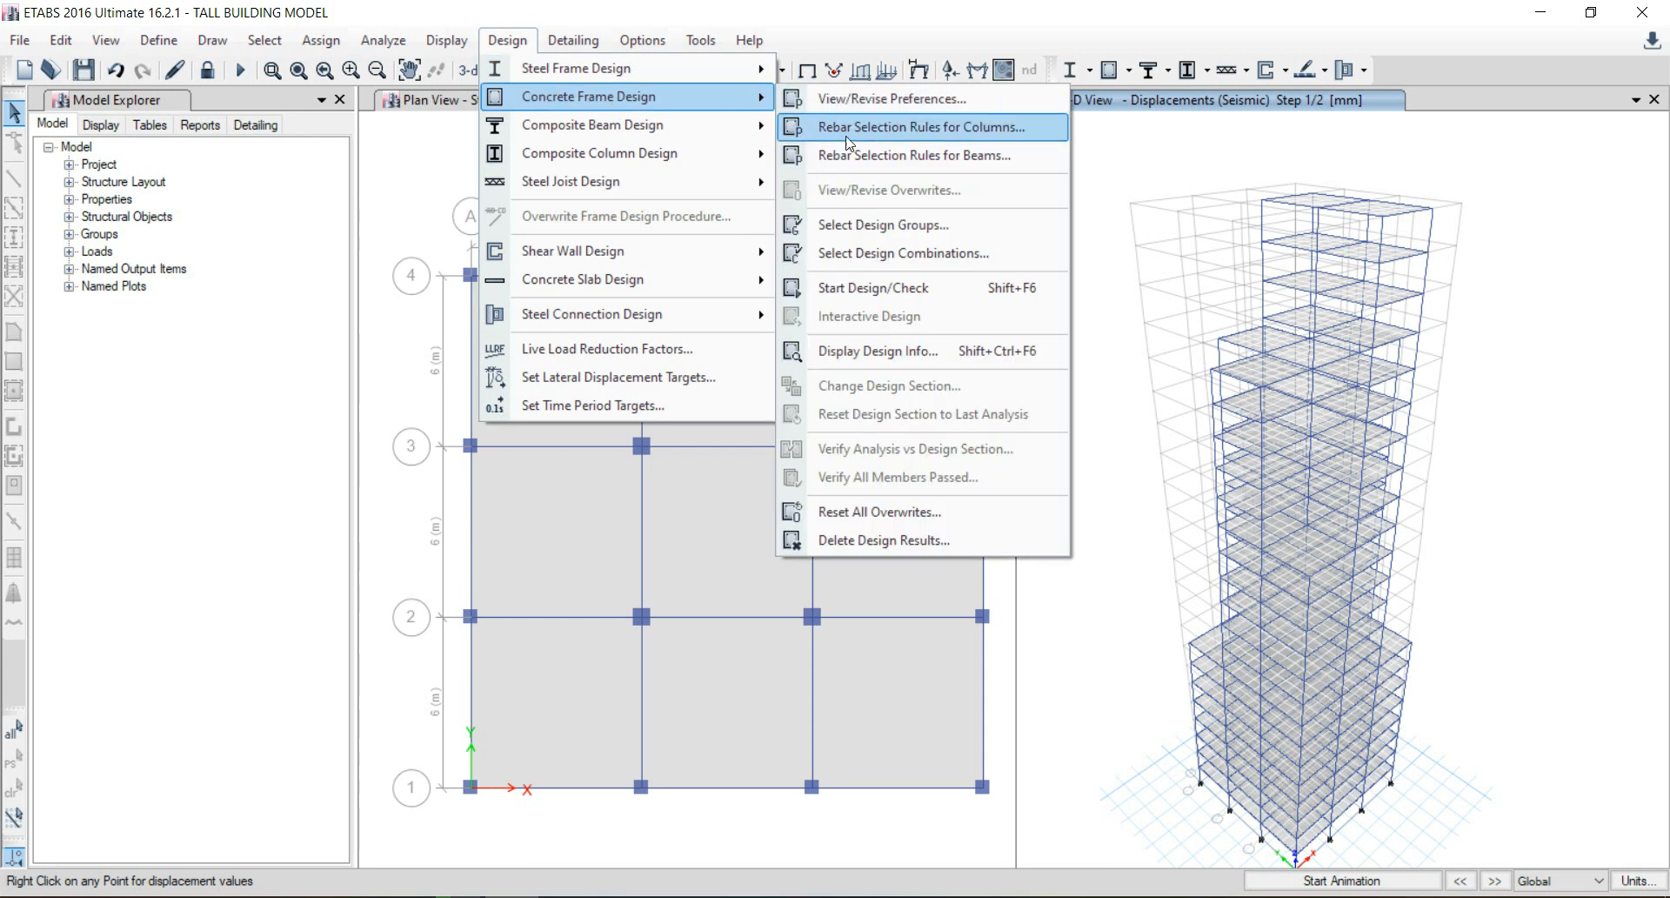
left_click(910, 287)
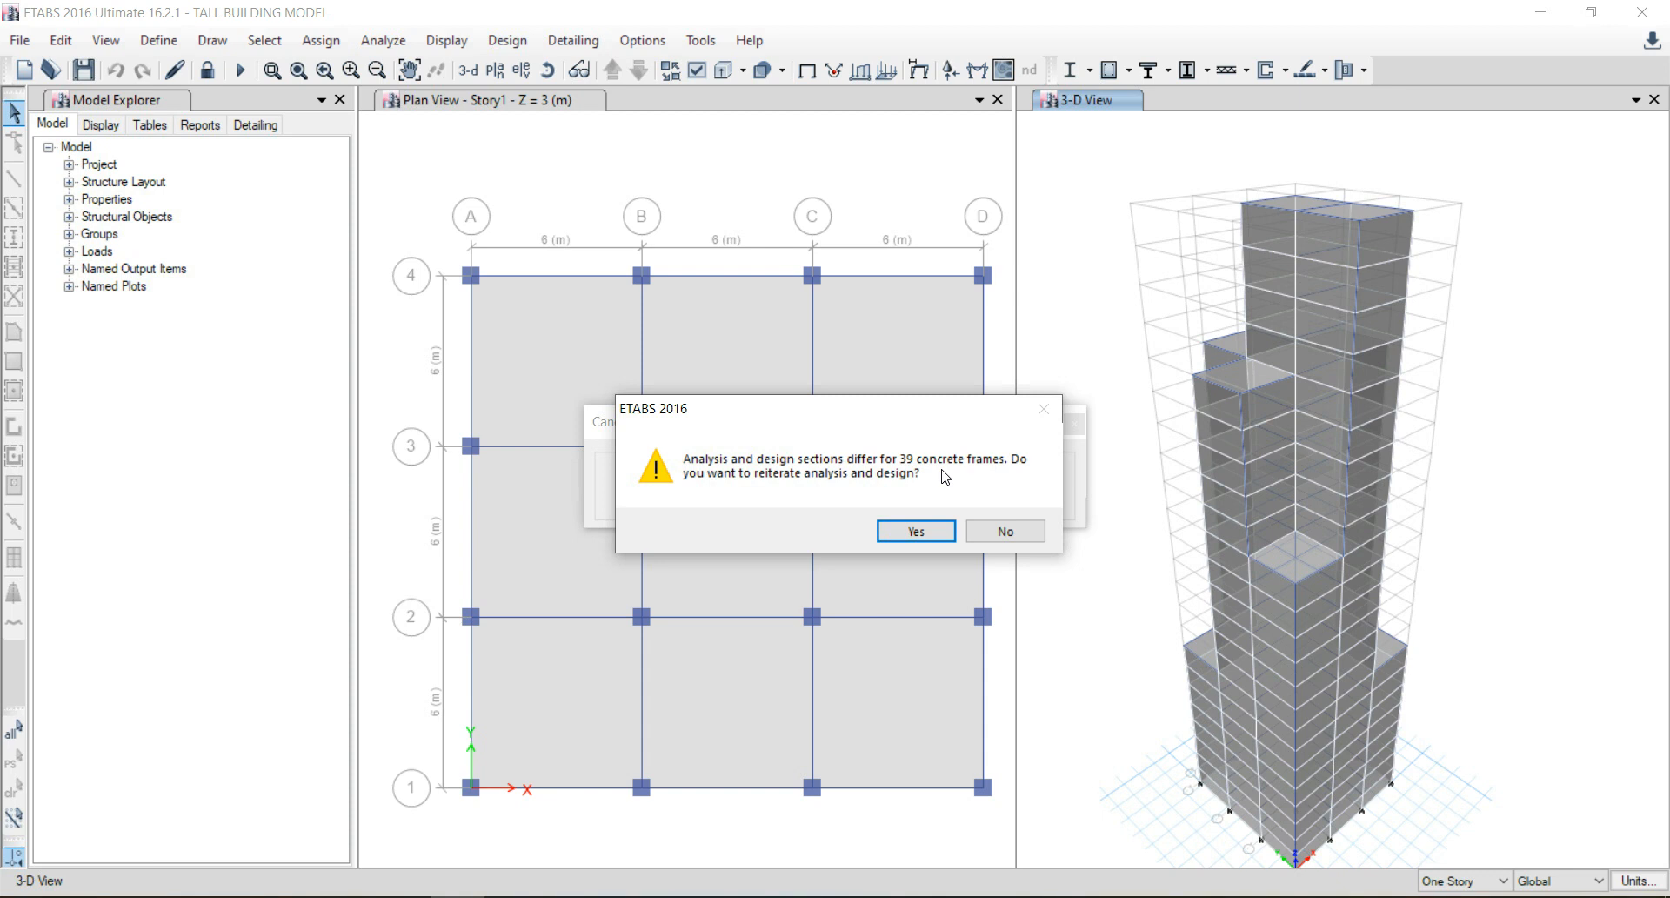
left_click(932, 534)
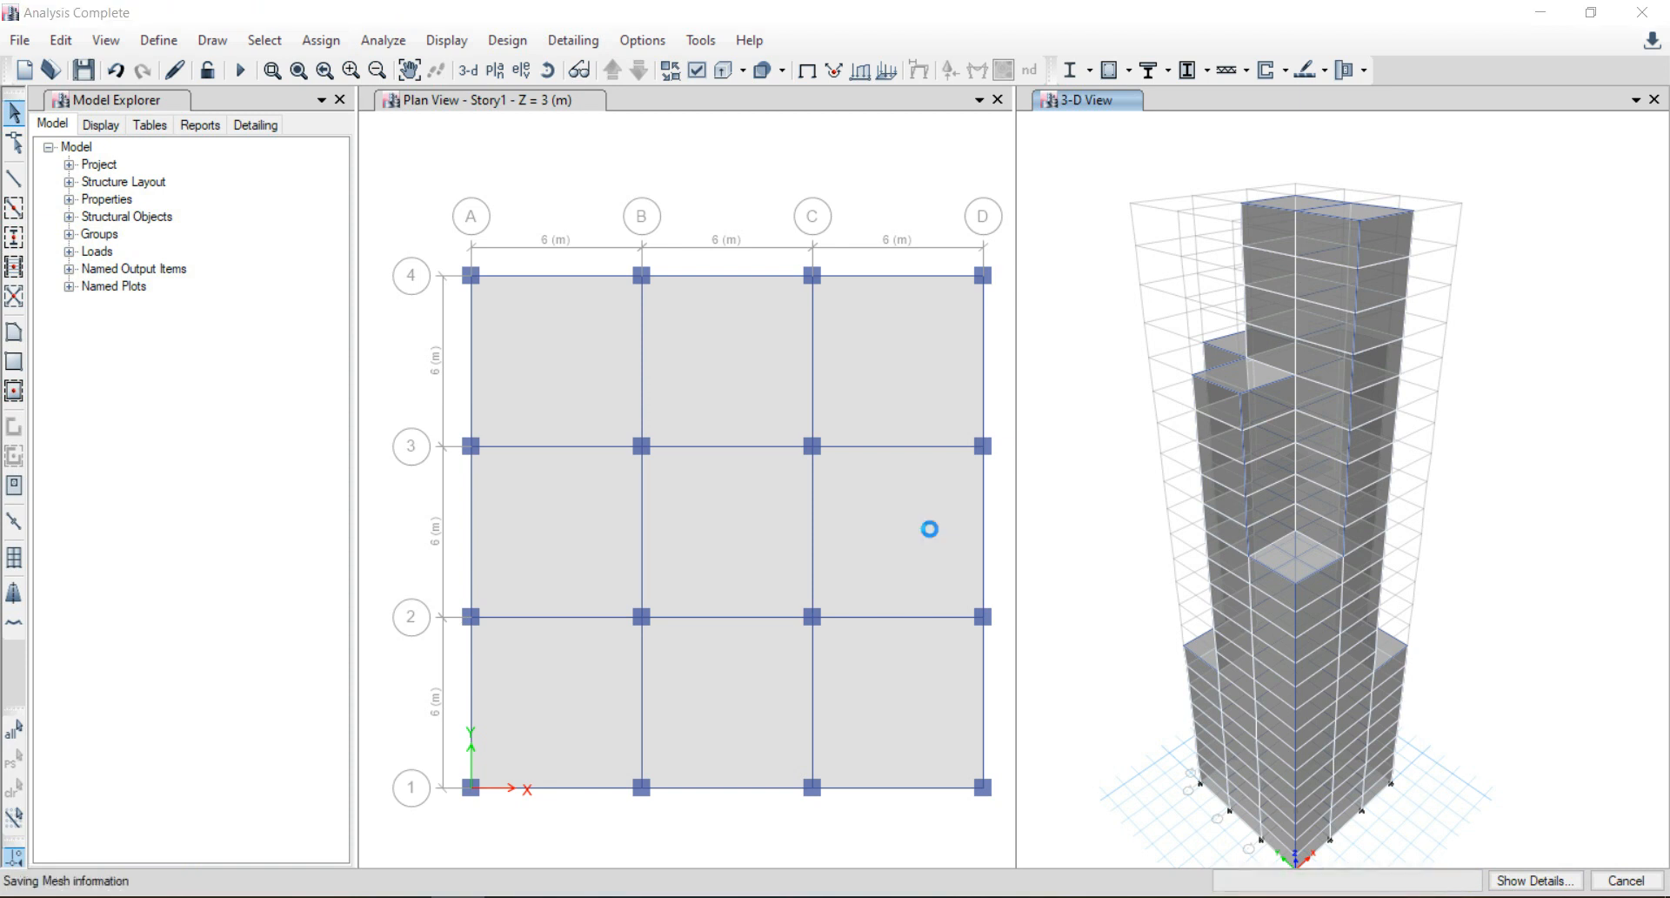
middle_click_drag(1369, 296, 1372, 296)
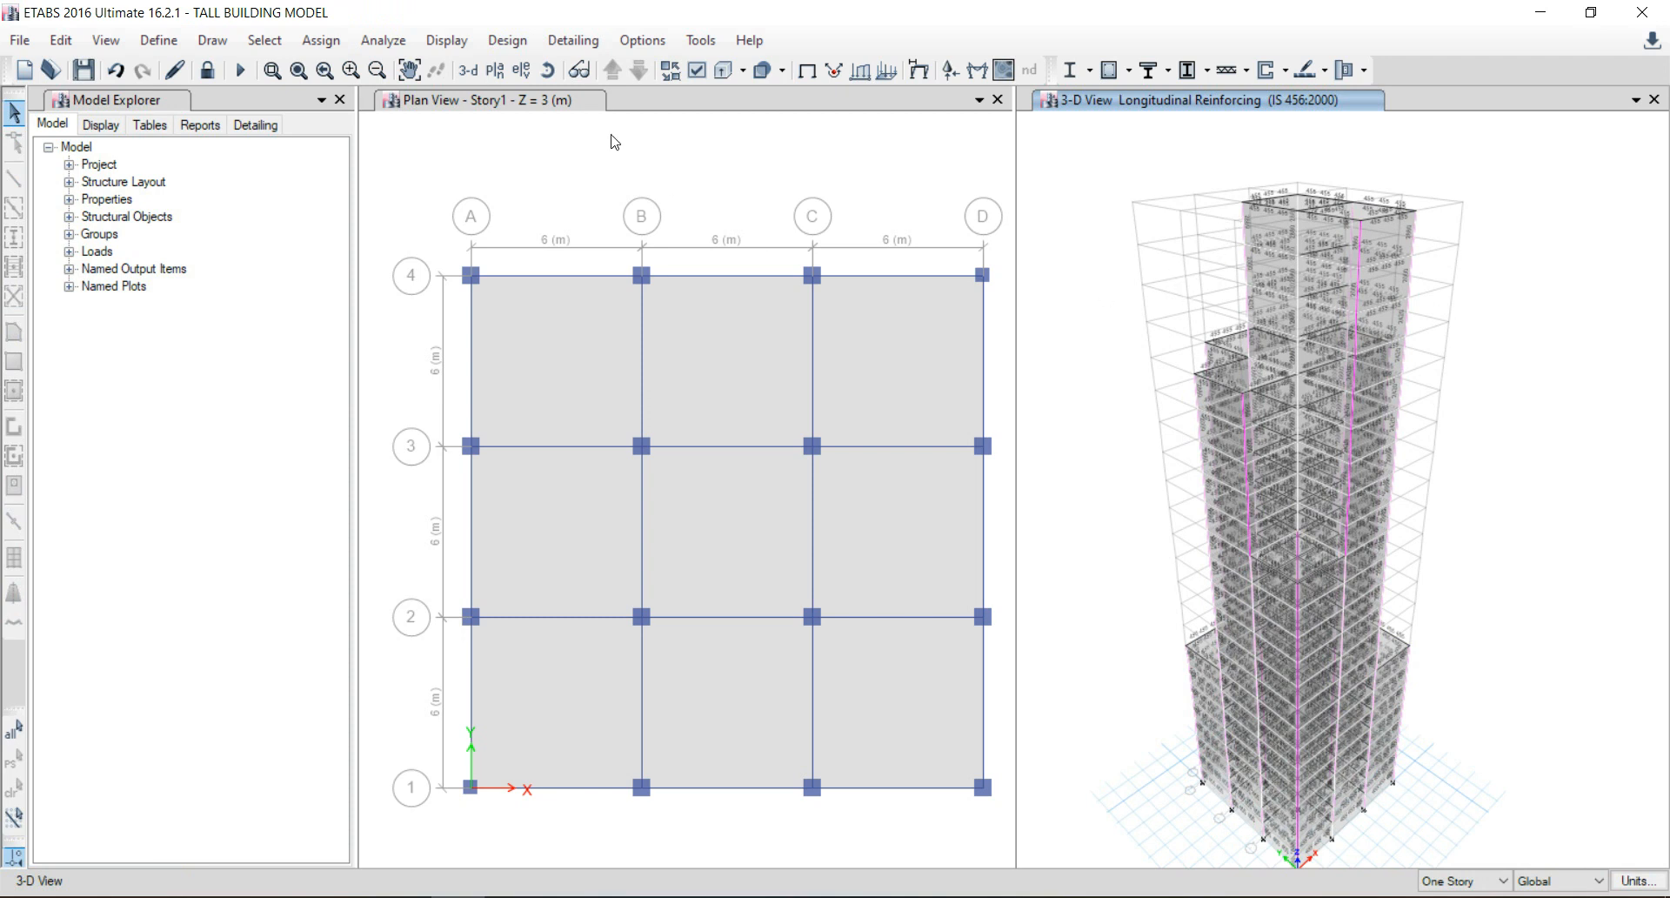
Start detailing of the designed model and expand the list of drawing sheet component views.
left_click(572, 40)
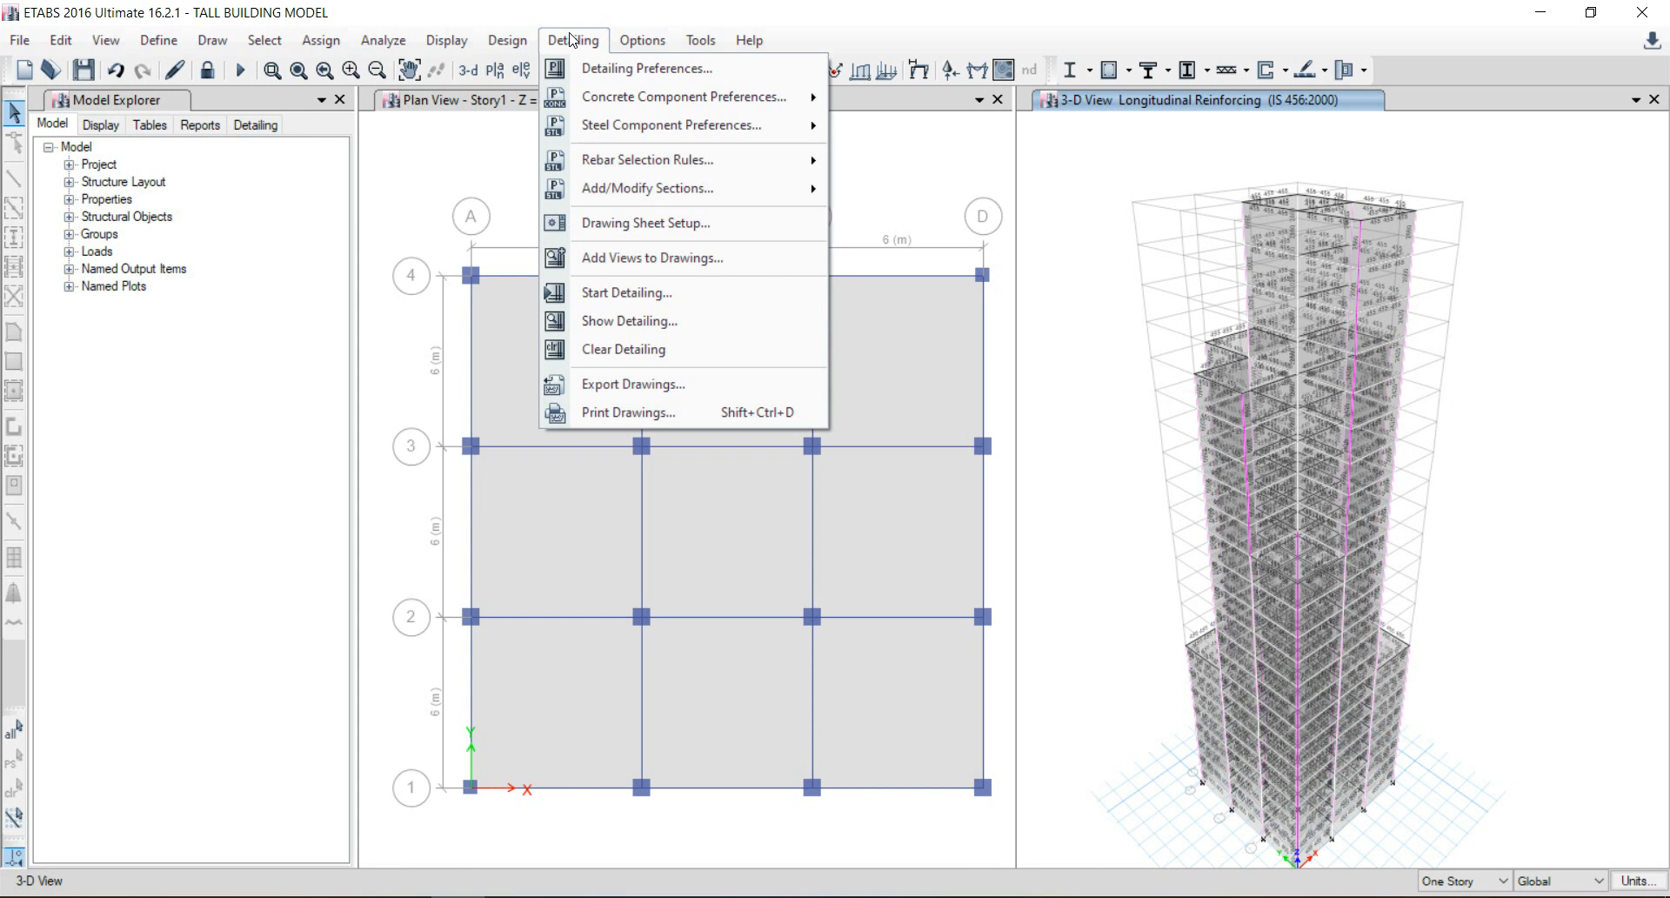
left_click(666, 303)
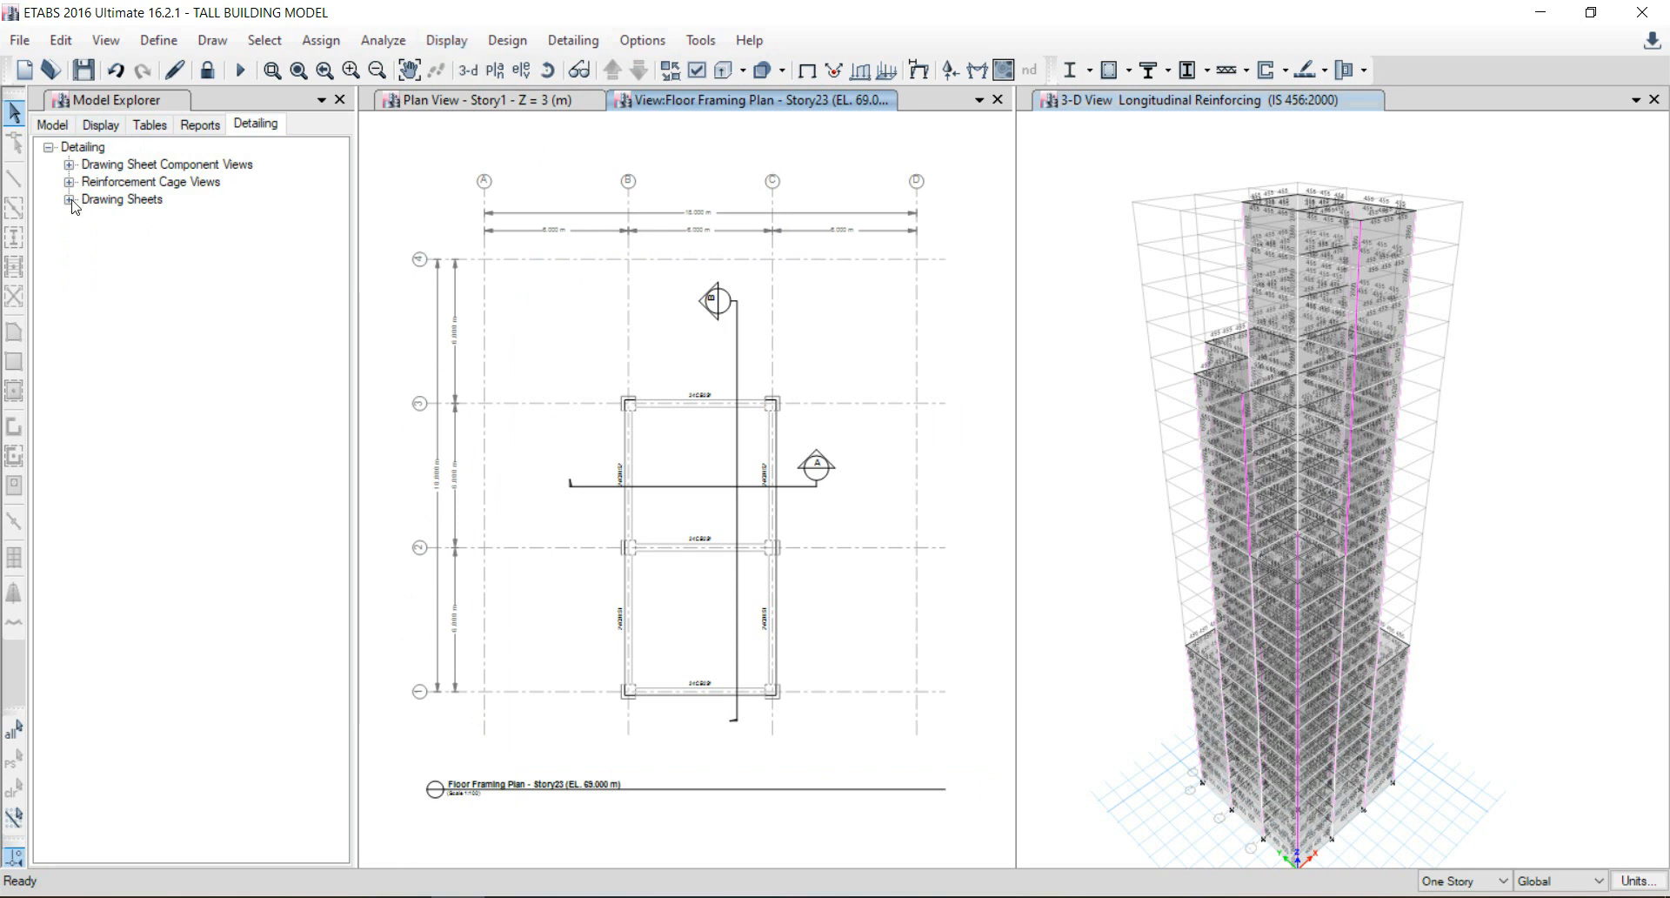
left_click(69, 165)
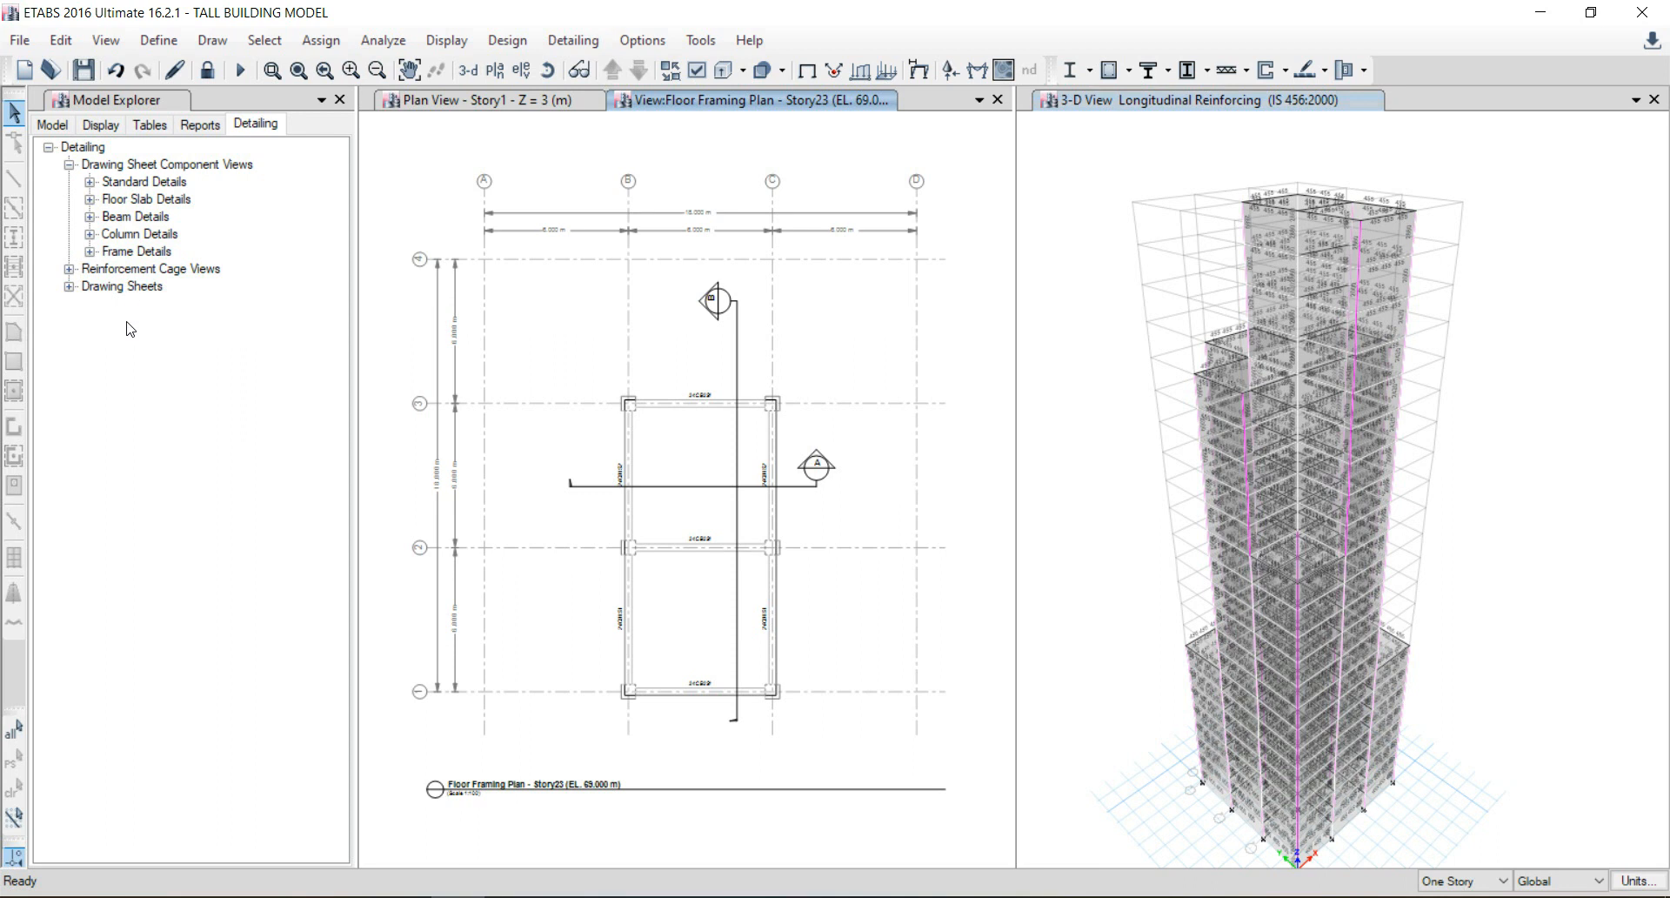
Display the story response plots for the analysed building.
left_click(447, 41)
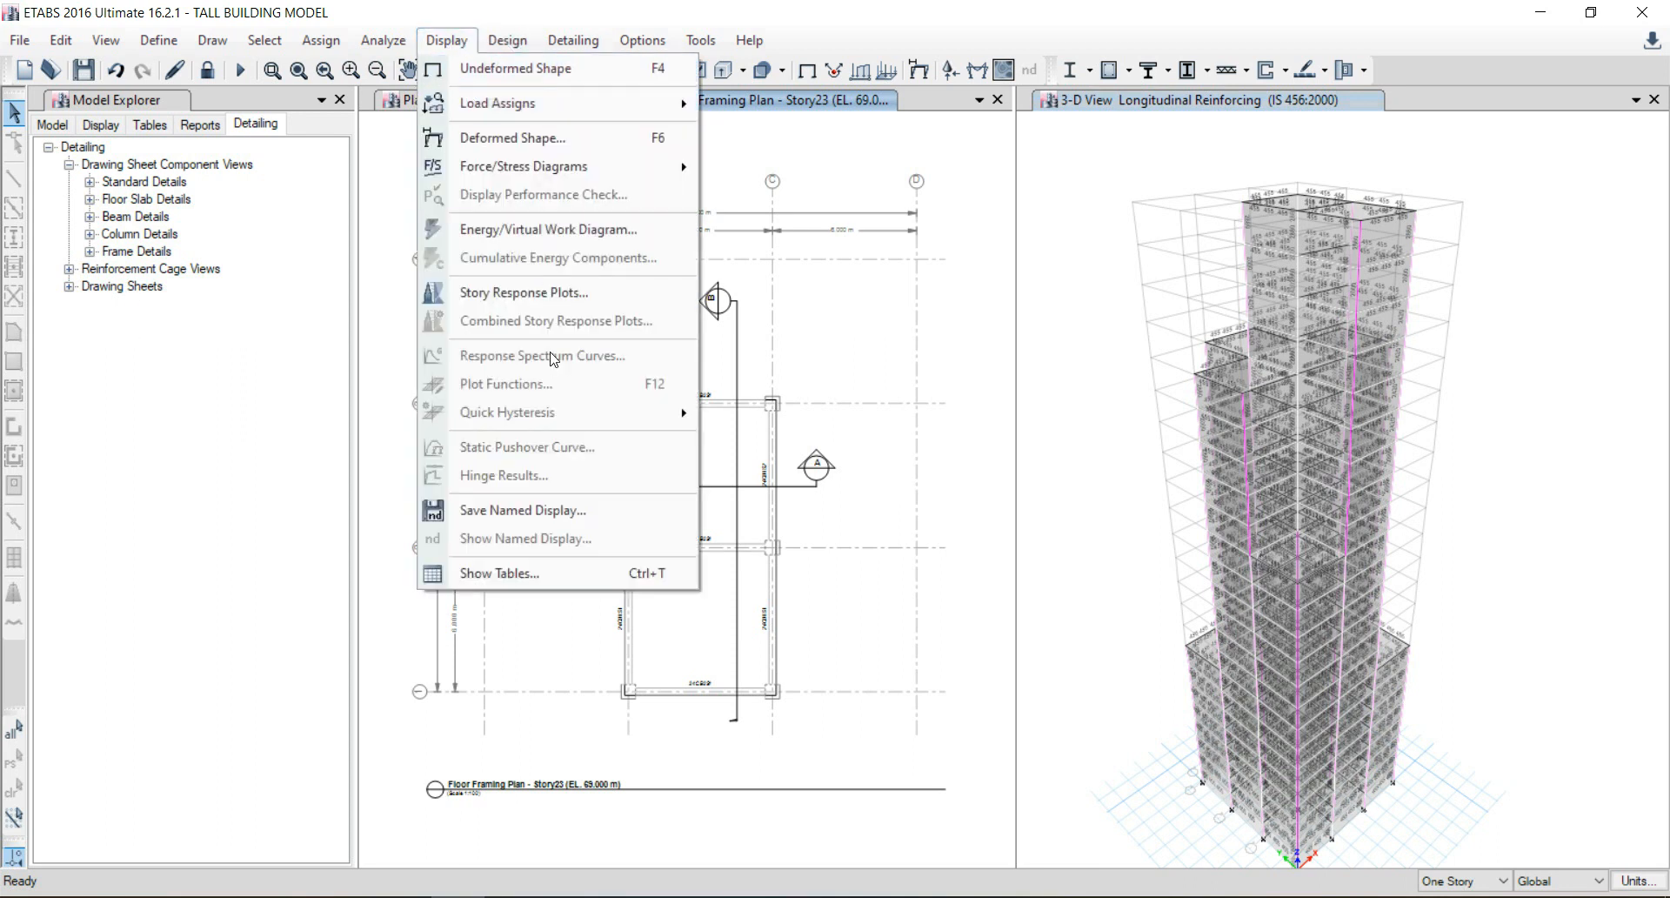
left_click(548, 297)
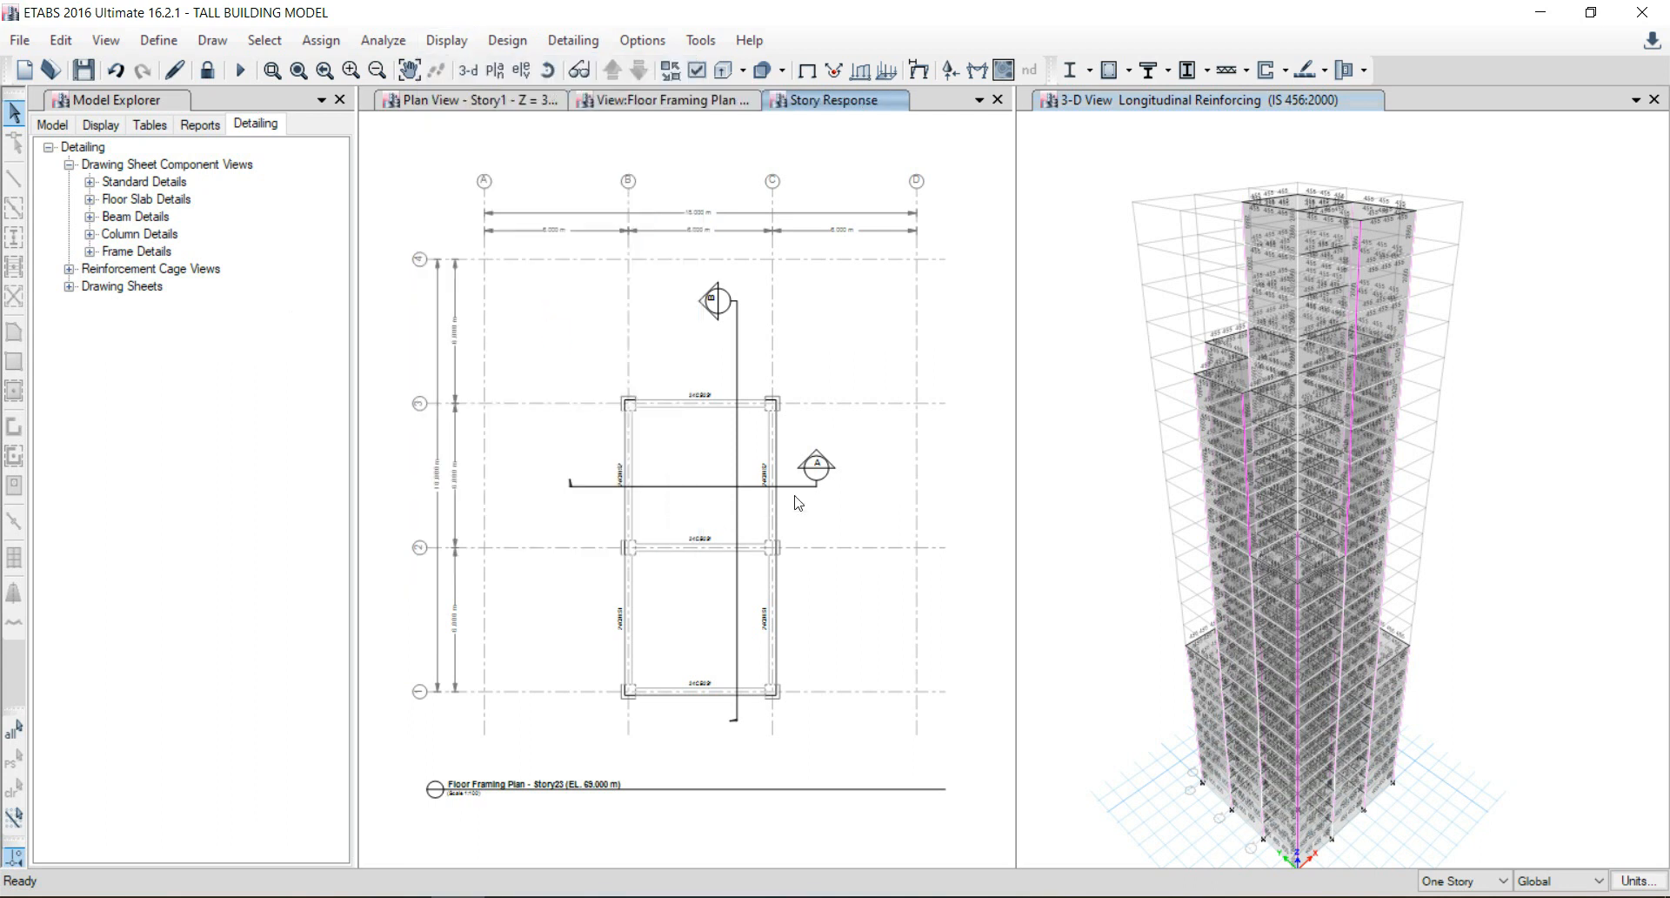